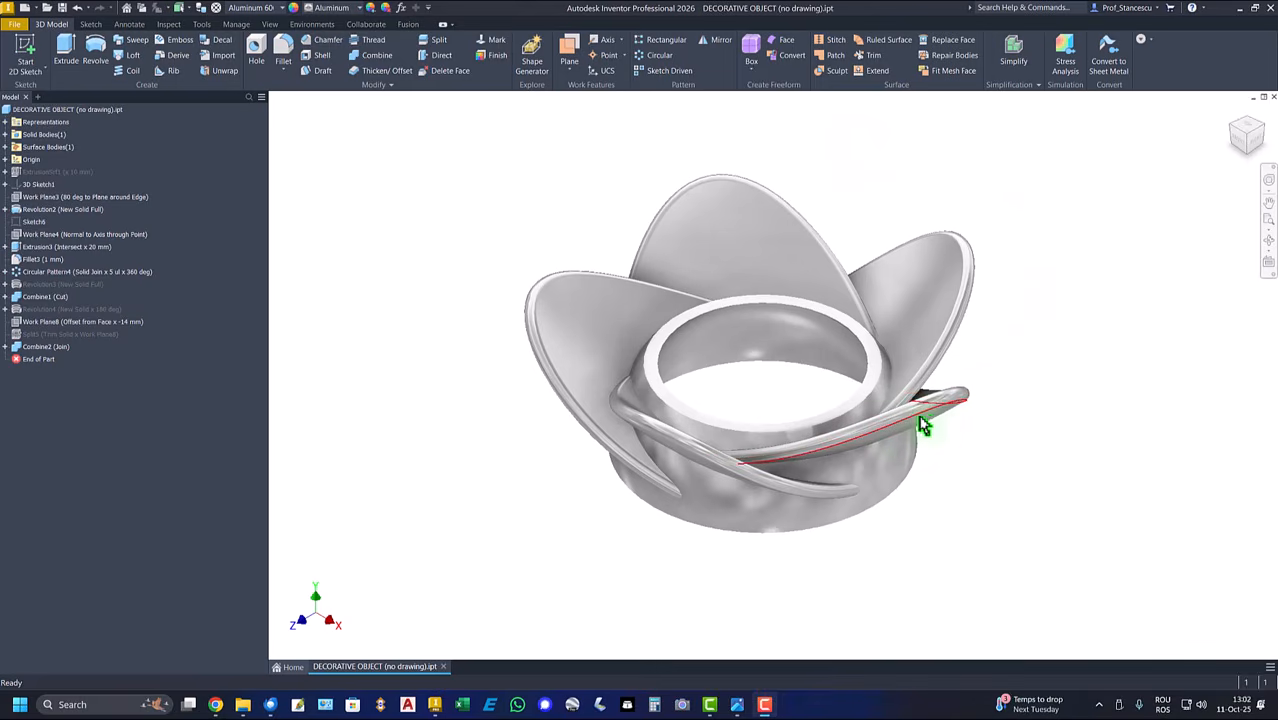
# Examine the finished decorative object from close up and from the front and neighbouring side views
pyautogui.scroll(6, 919, 437)
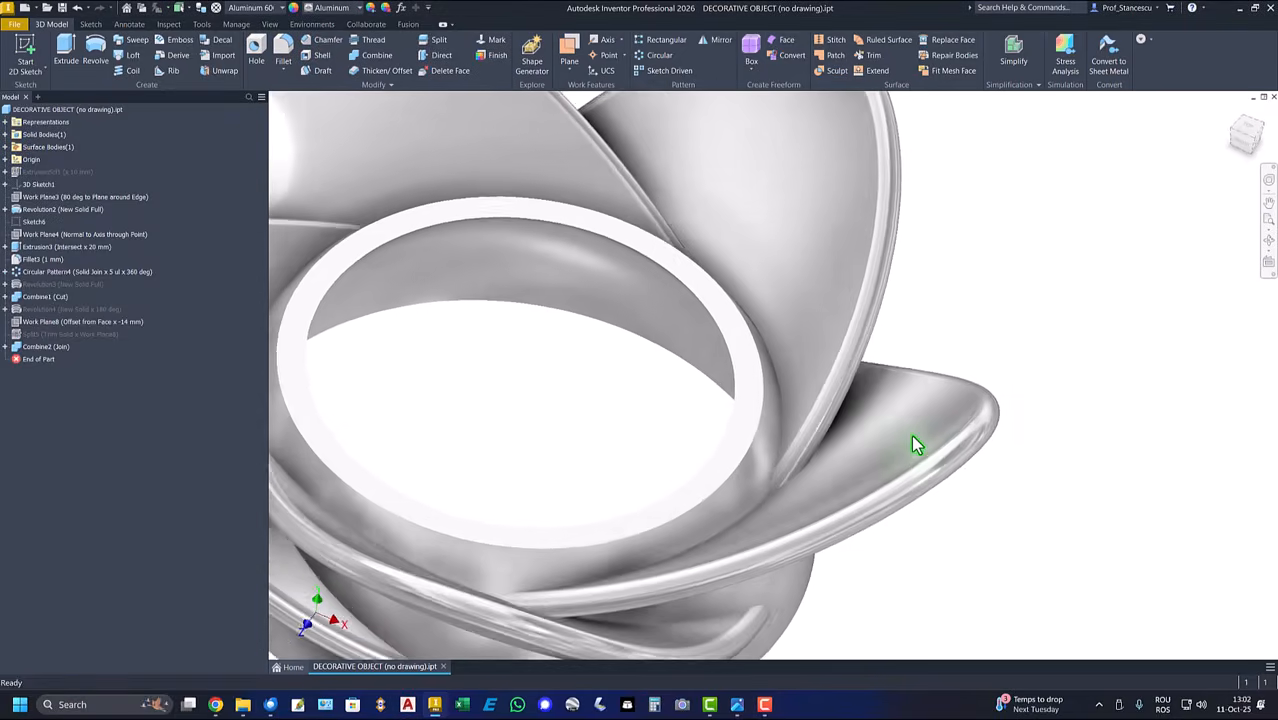
pyautogui.keyDown('shift'); pyautogui.moveTo(912, 436); pyautogui.dragTo(906, 415, button='middle'); pyautogui.keyUp('shift')
pyautogui.scroll(-1, 1060, 208)
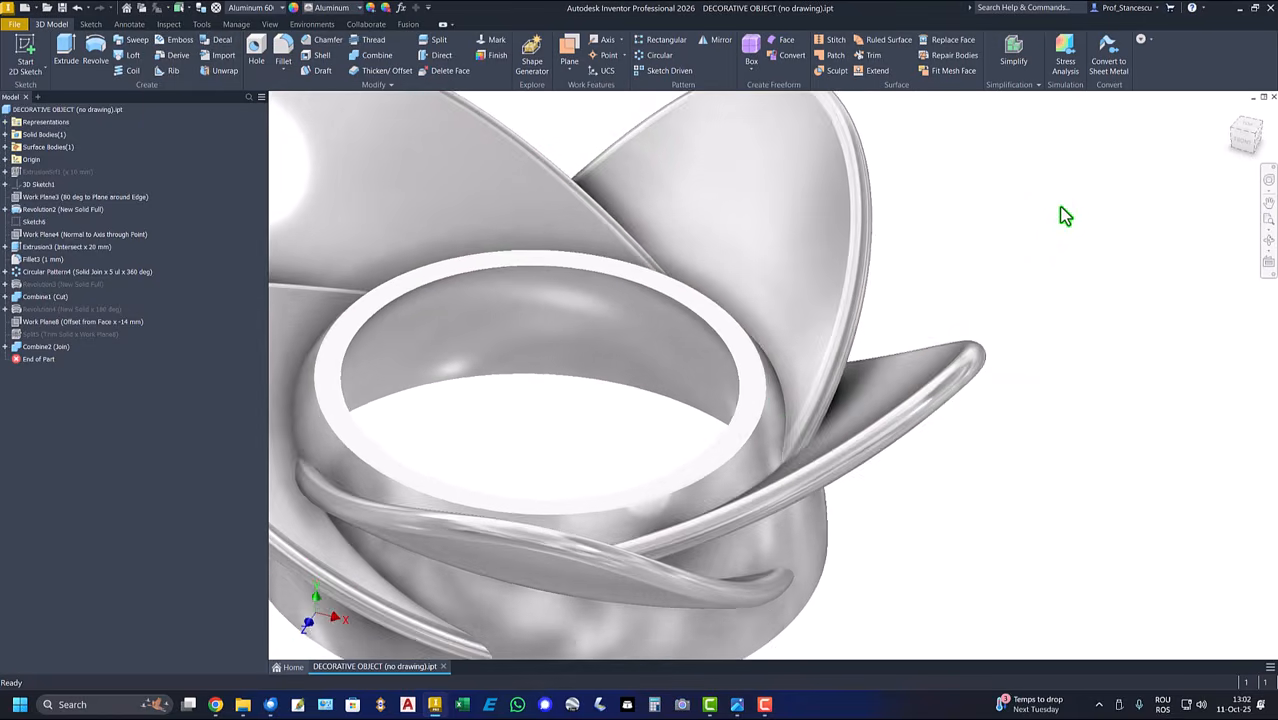
pyautogui.scroll(-2, 1061, 206)
pyautogui.keyDown('shift'); pyautogui.moveTo(1026, 252); pyautogui.dragTo(1227, 143, button='middle'); pyautogui.keyUp('shift')
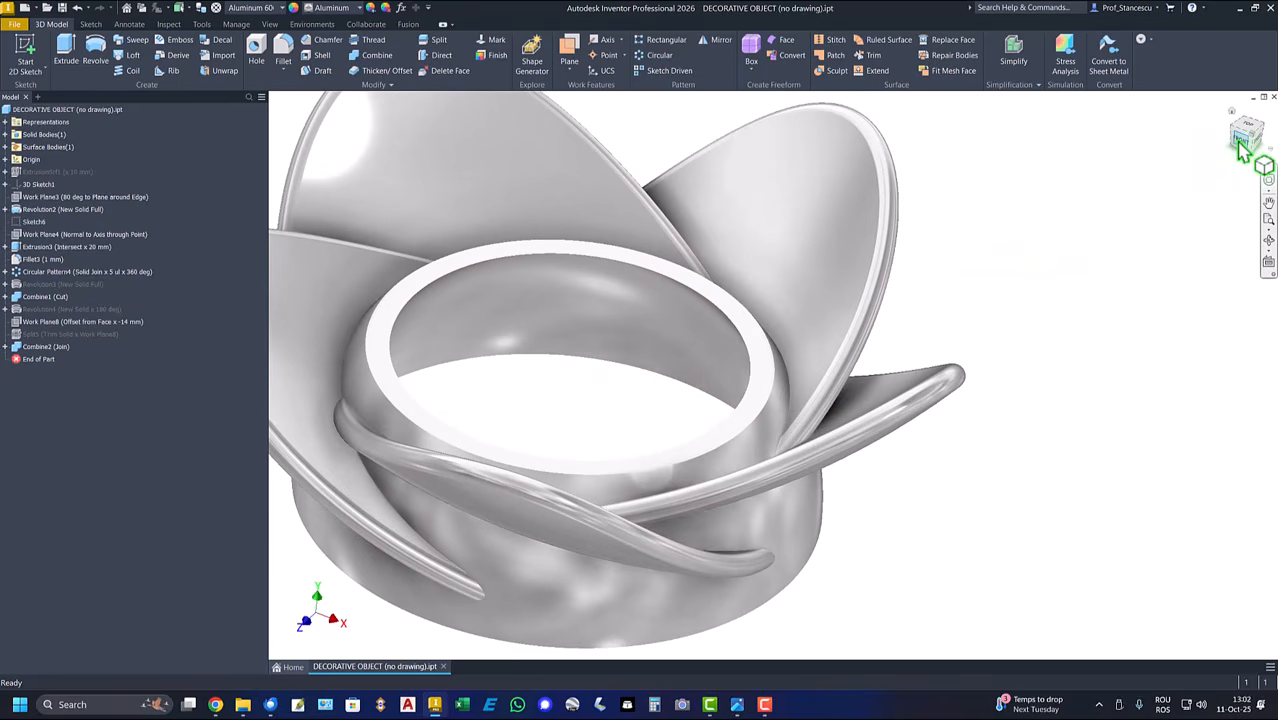
pyautogui.click(1241, 146)
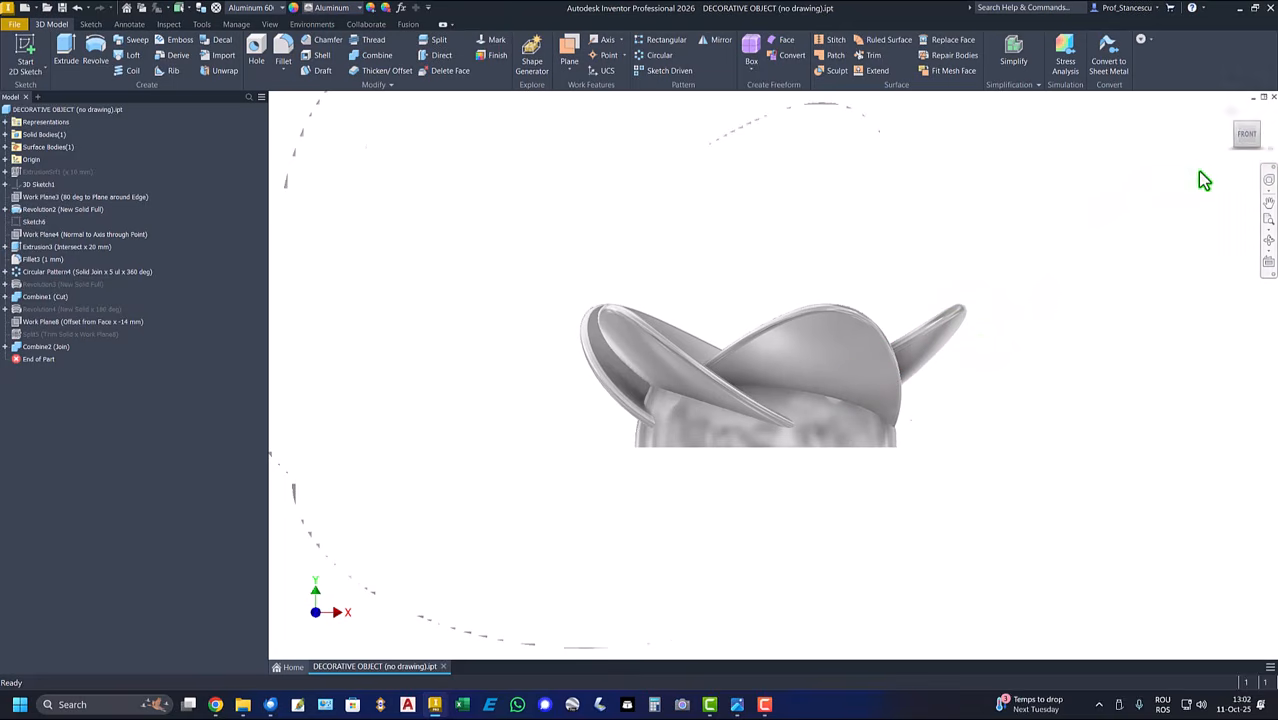
pyautogui.click(1266, 140)
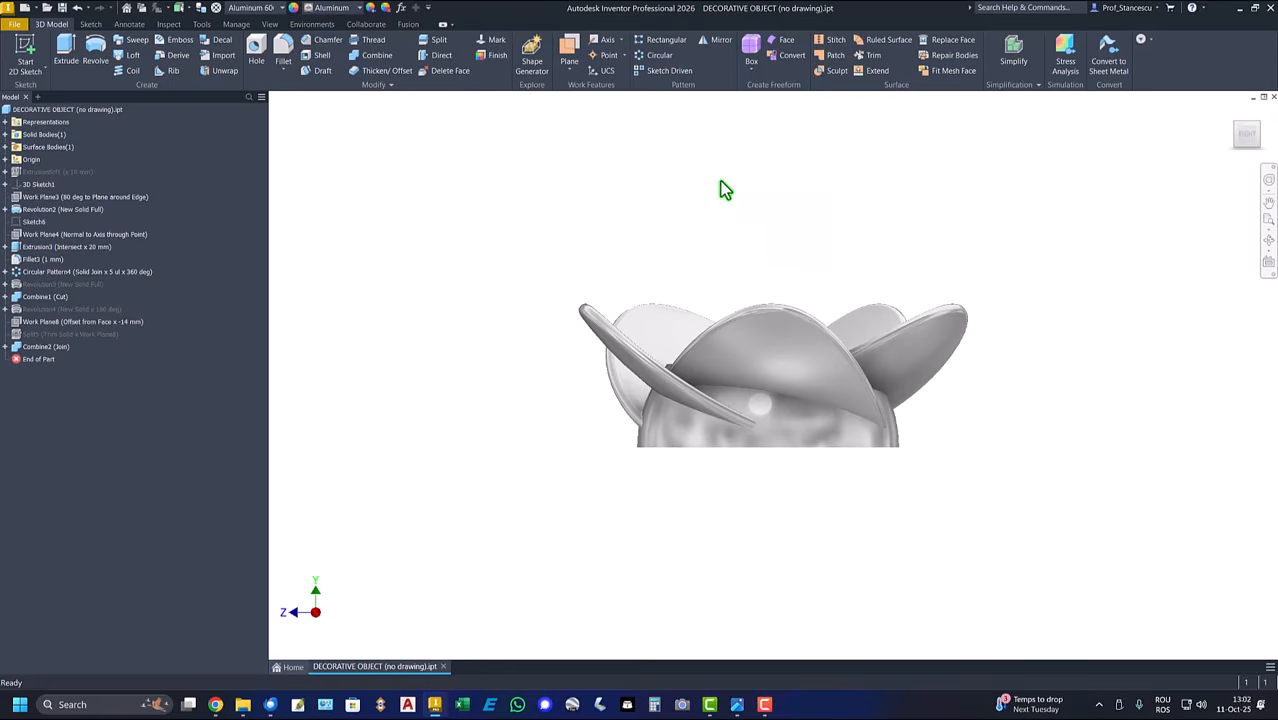
pyautogui.press('F6')
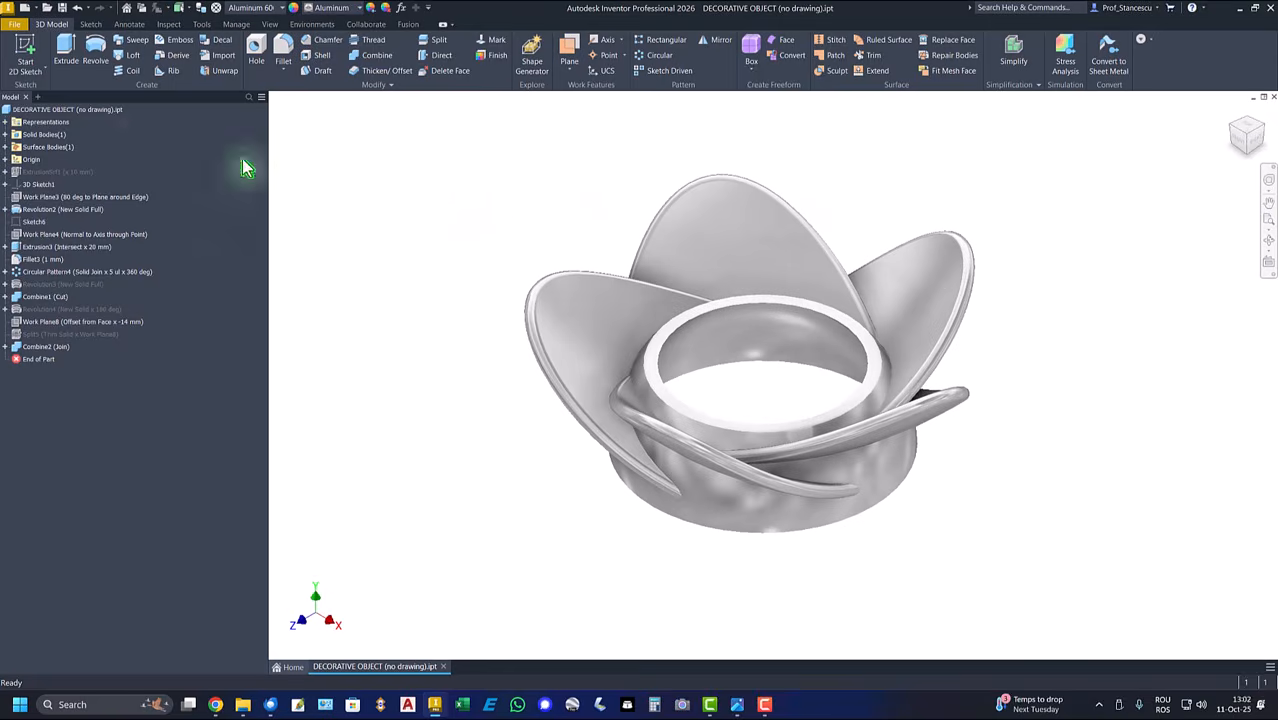
# Create a new part from the metric Standard (mm).ipt template and start a 2D sketch on the XY plane
pyautogui.hotkey('ctrl', 'n')
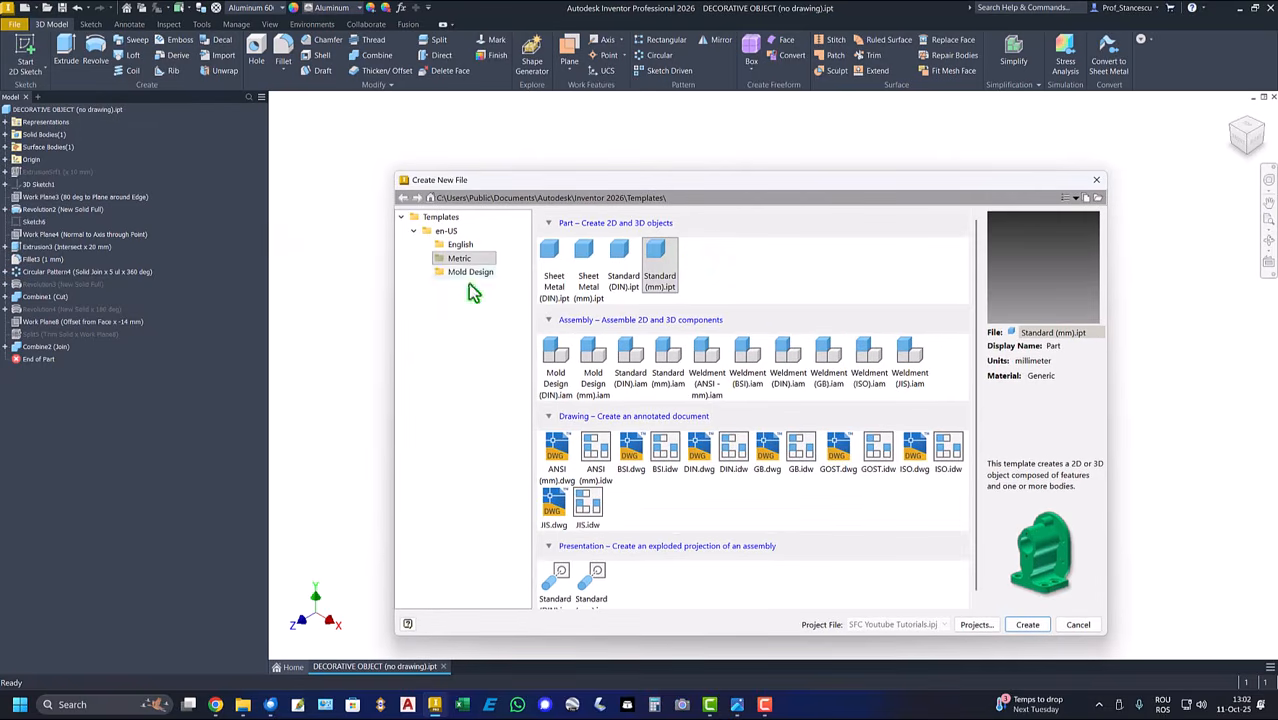
pyautogui.doubleClick(664, 262)
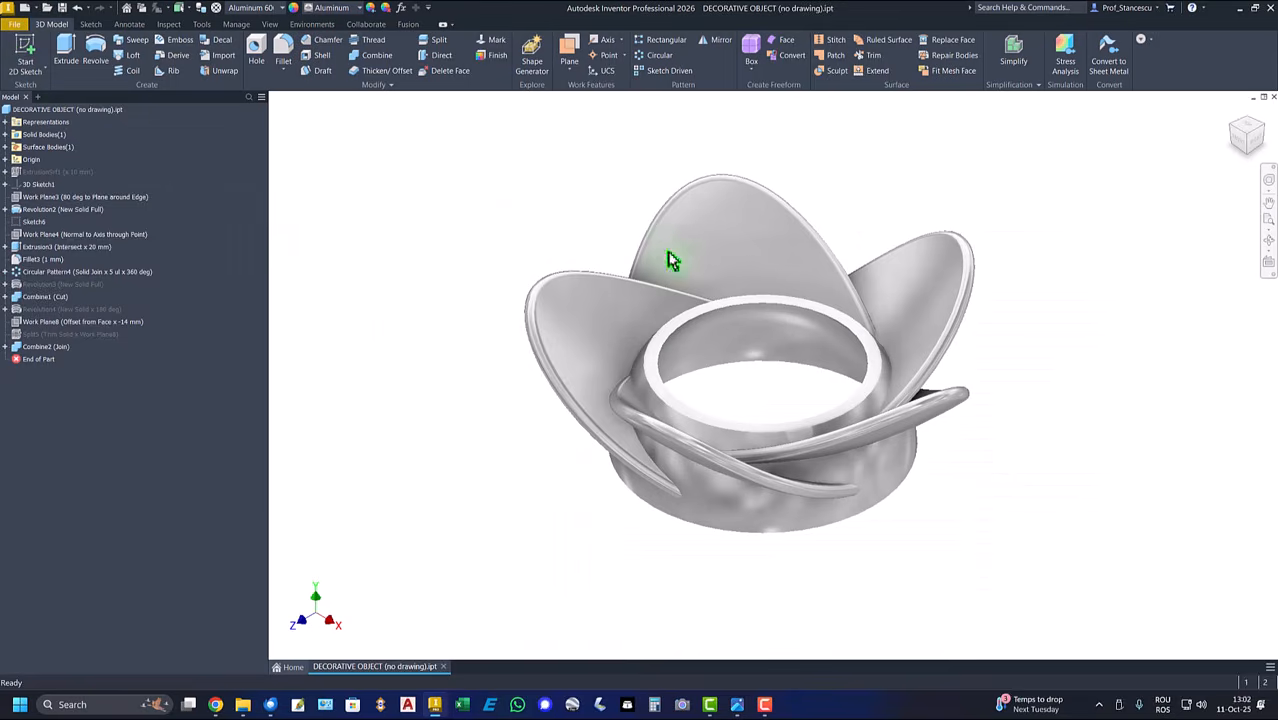
pyautogui.click(26, 52)
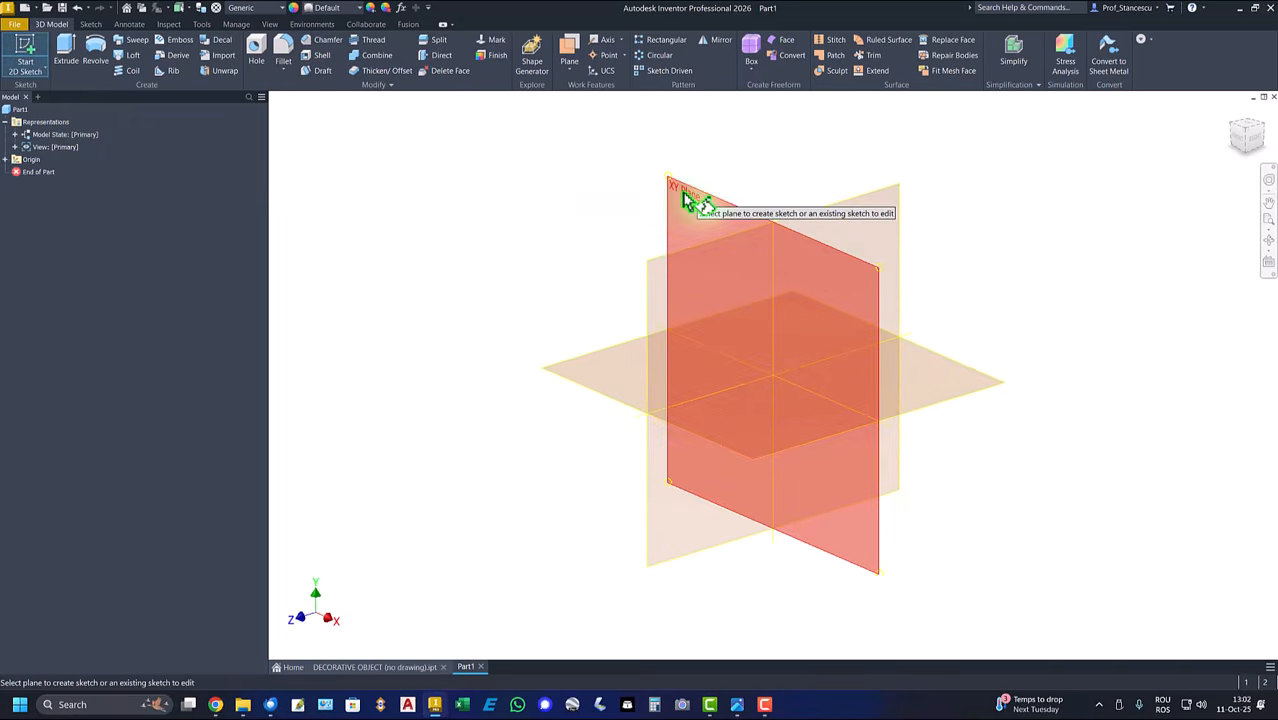
pyautogui.click(685, 200)
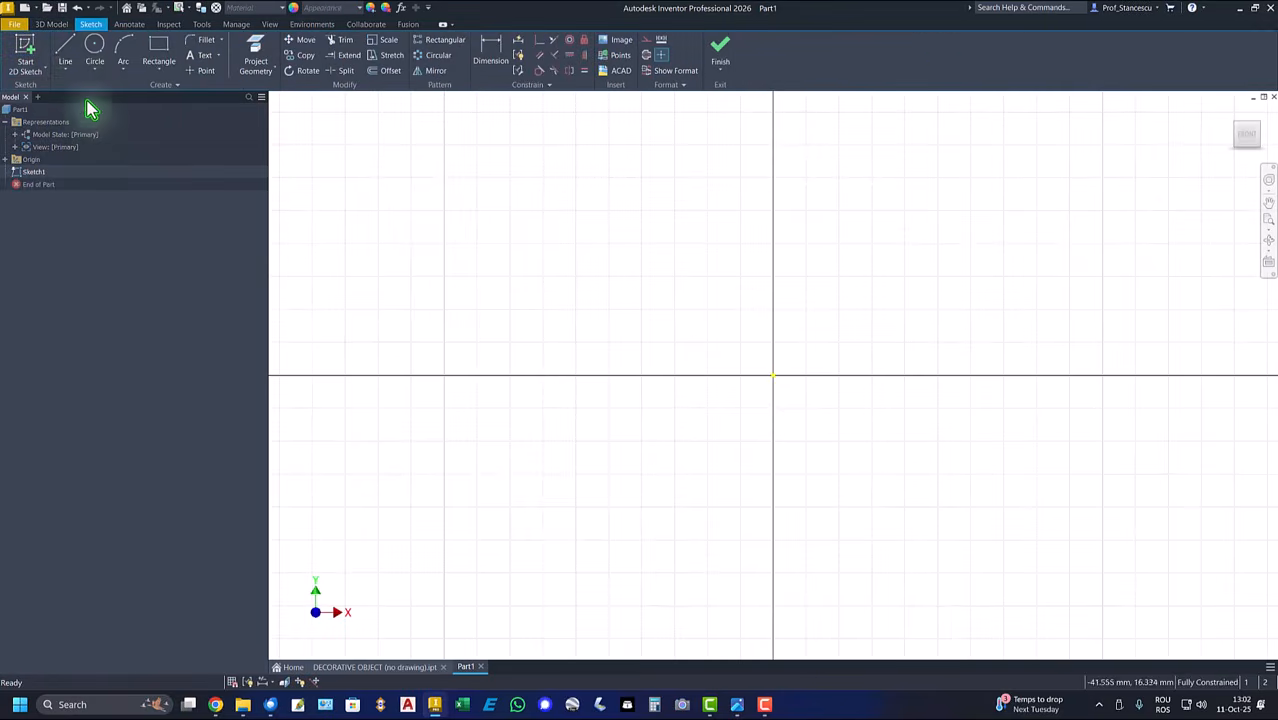
# Draw a line about 17 mm long from the origin at 15 degrees to the horizontal and finish the sketch
pyautogui.click(66, 52)
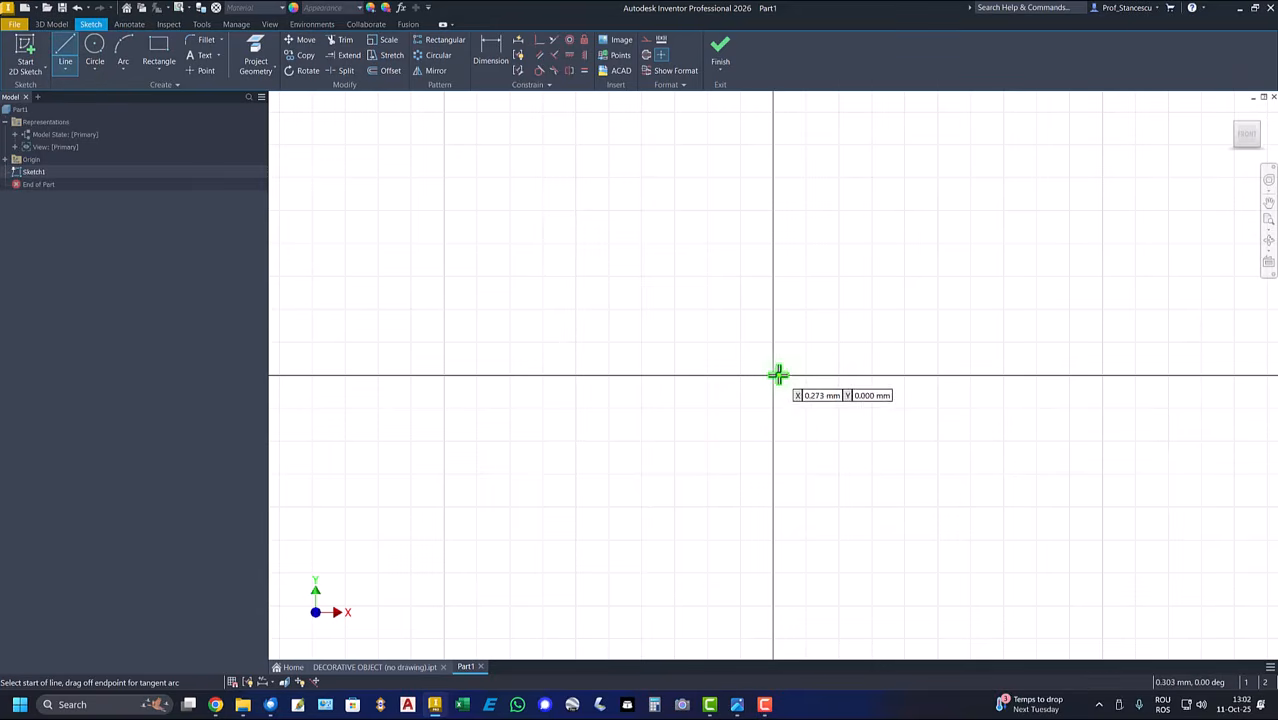
pyautogui.click(770, 375)
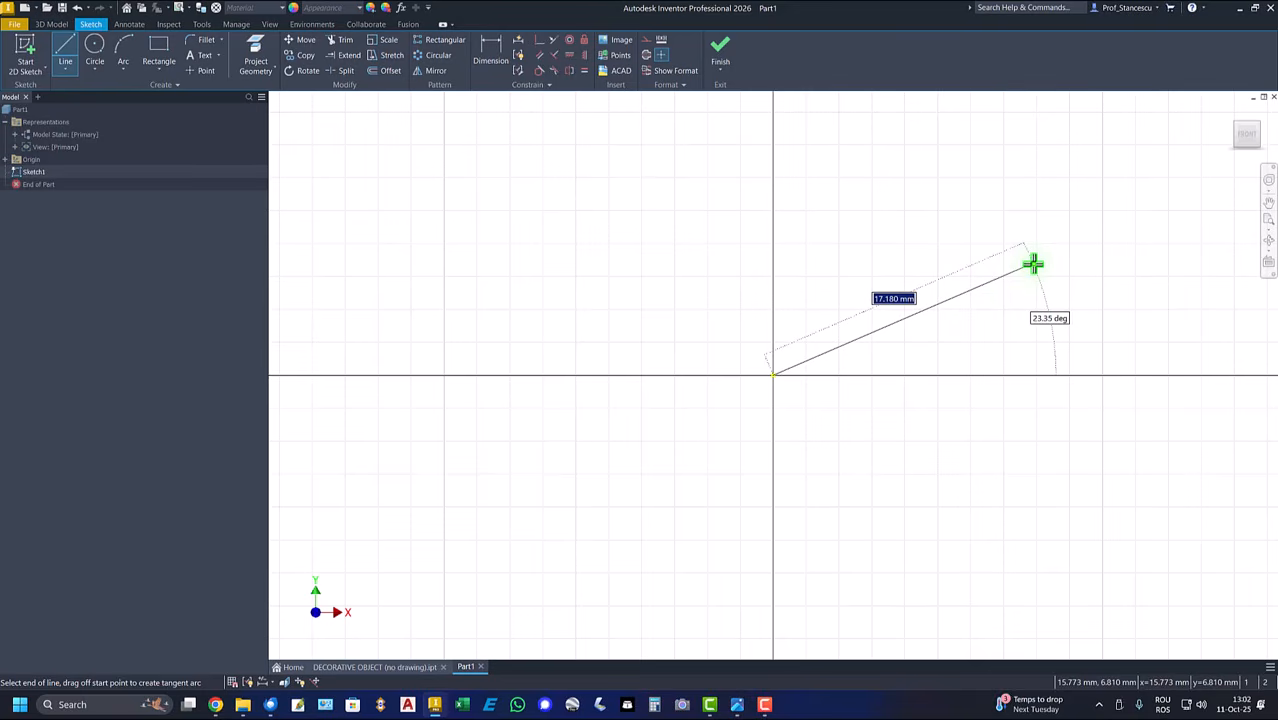
pyautogui.press('Tab')
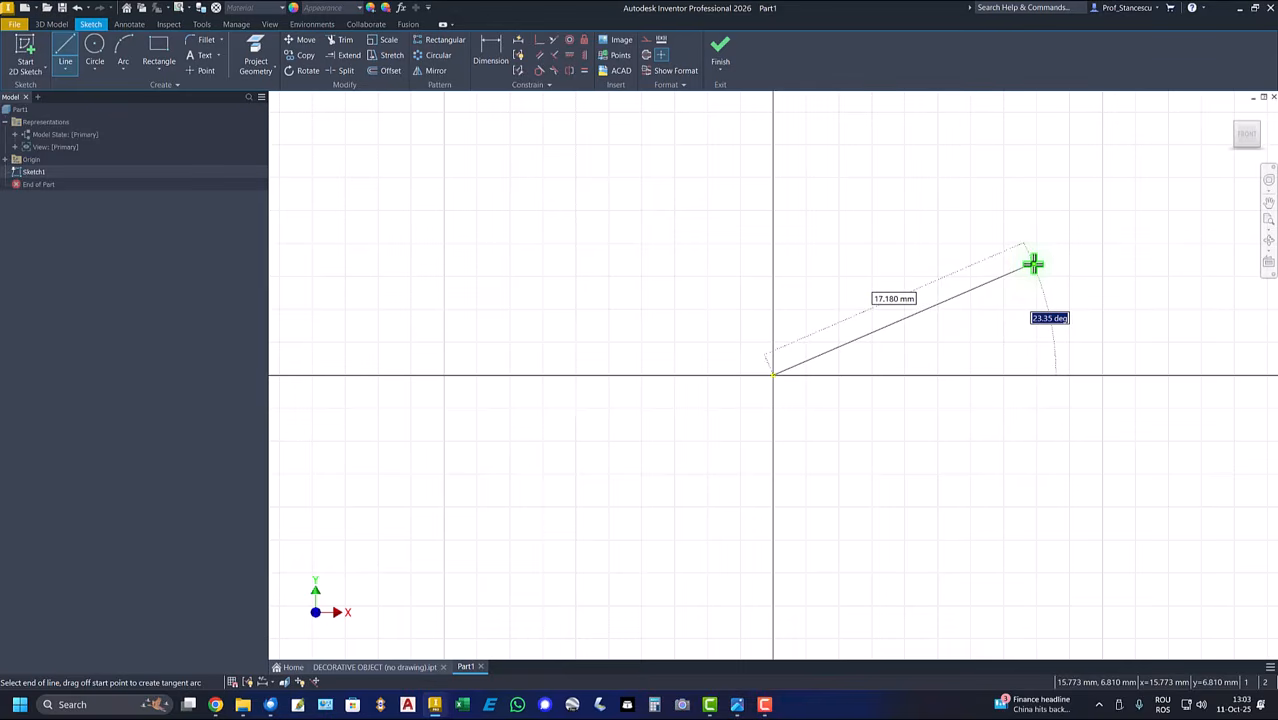
pyautogui.write('15')
pyautogui.press('Return')
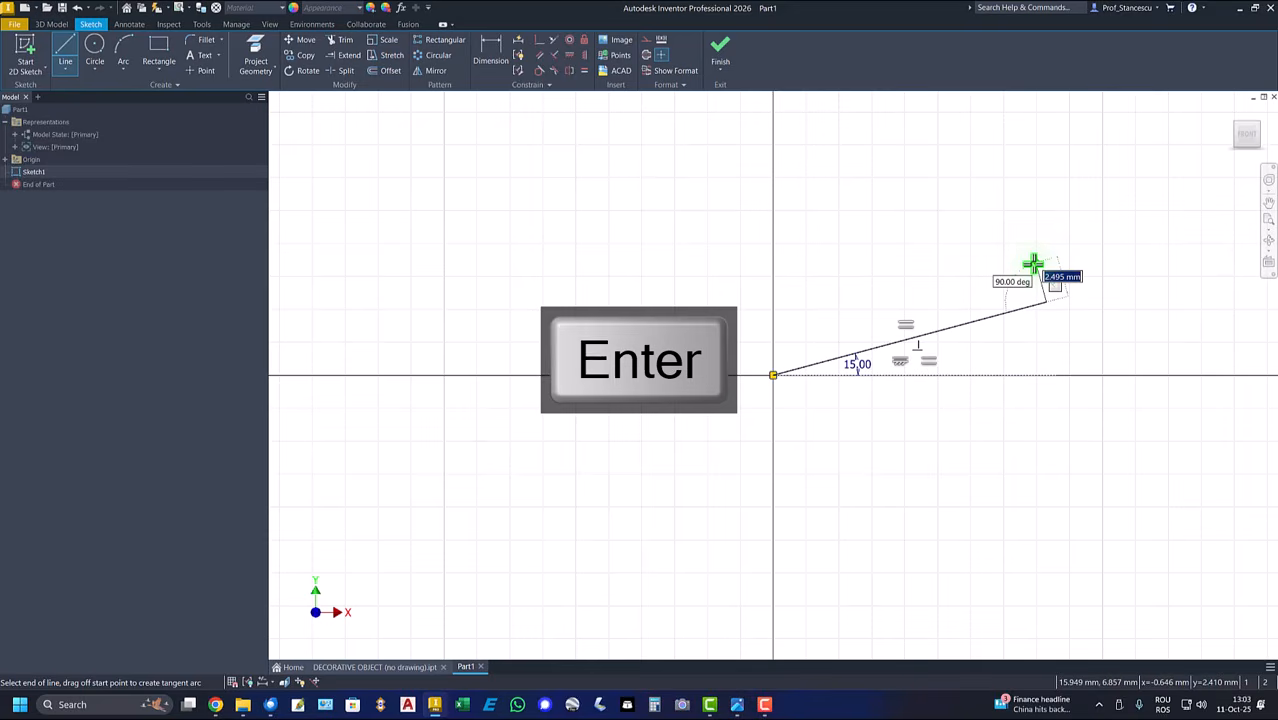
pyautogui.press('Escape')
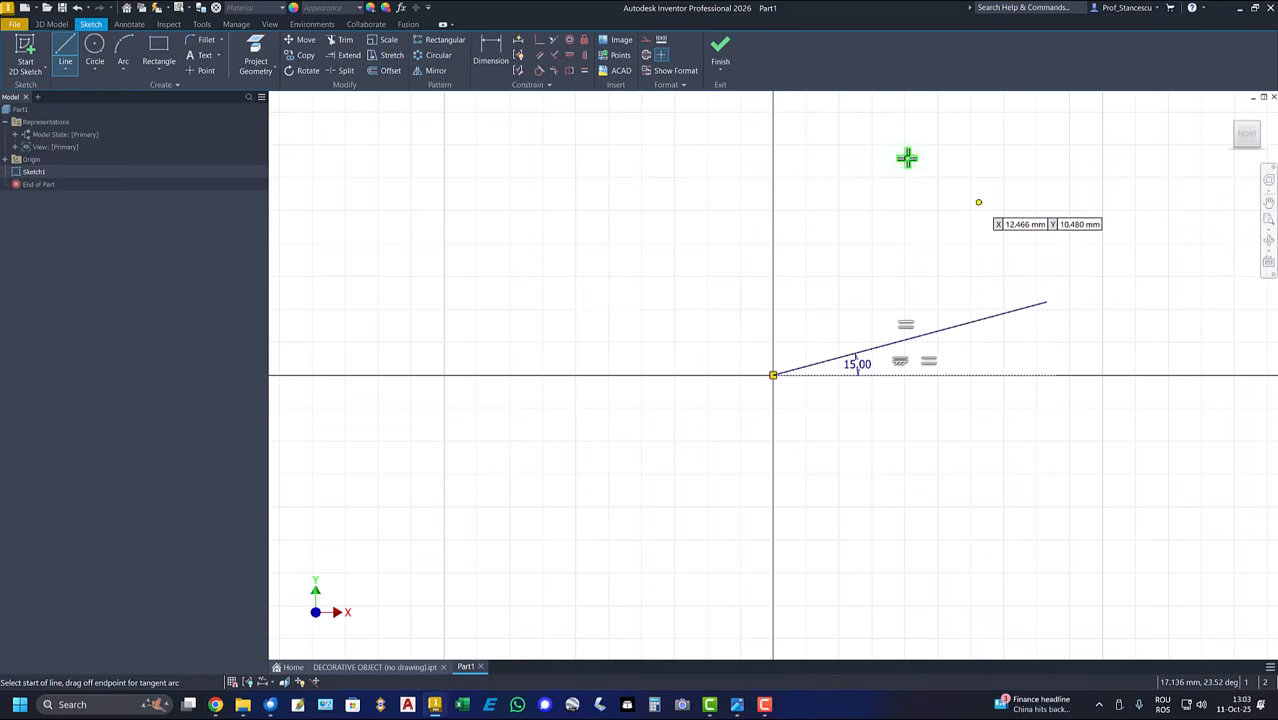
pyautogui.click(721, 57)
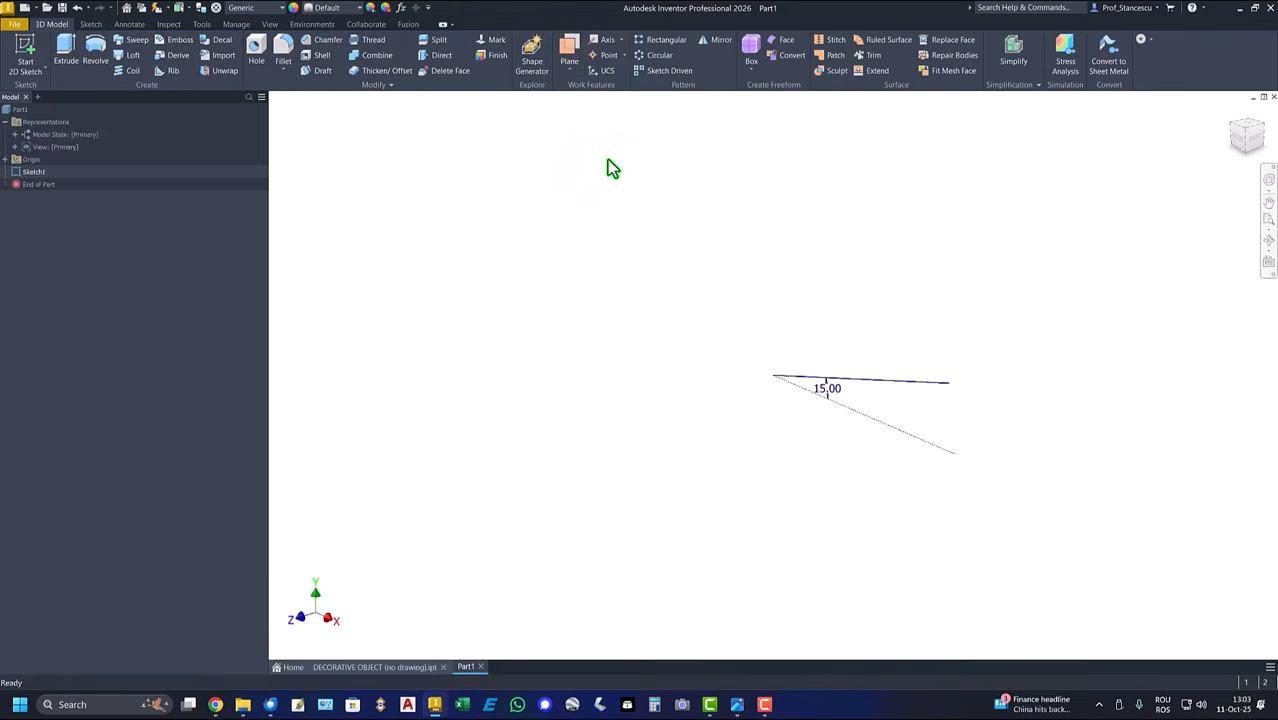
# Create a work plane around the sketched line at 90+80 degrees to the XY plane
pyautogui.click(569, 53)
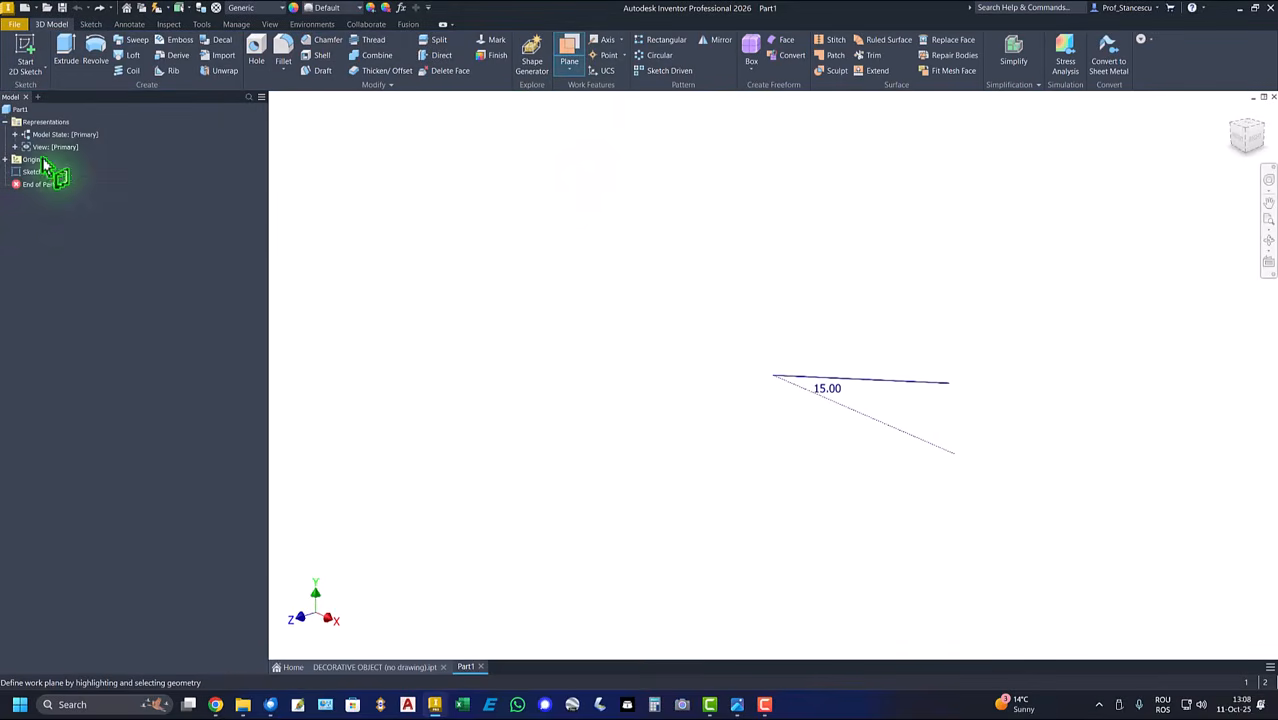
pyautogui.click(5, 160)
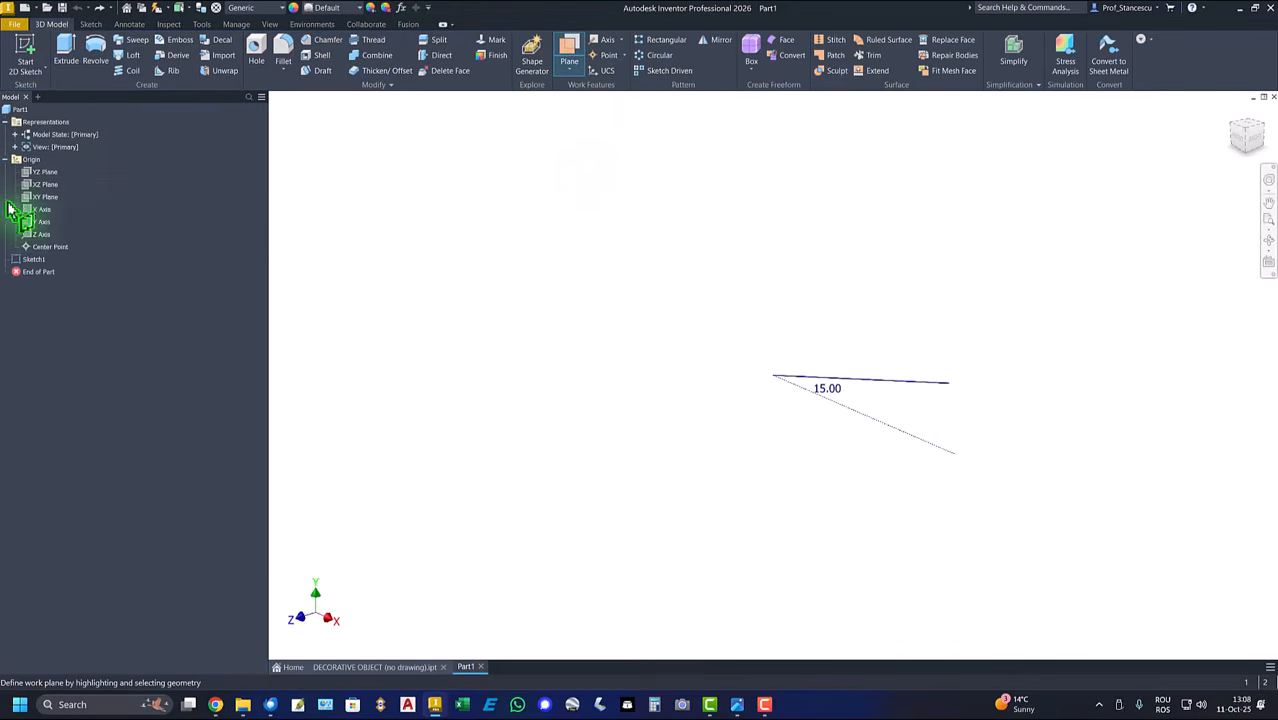
pyautogui.click(40, 198)
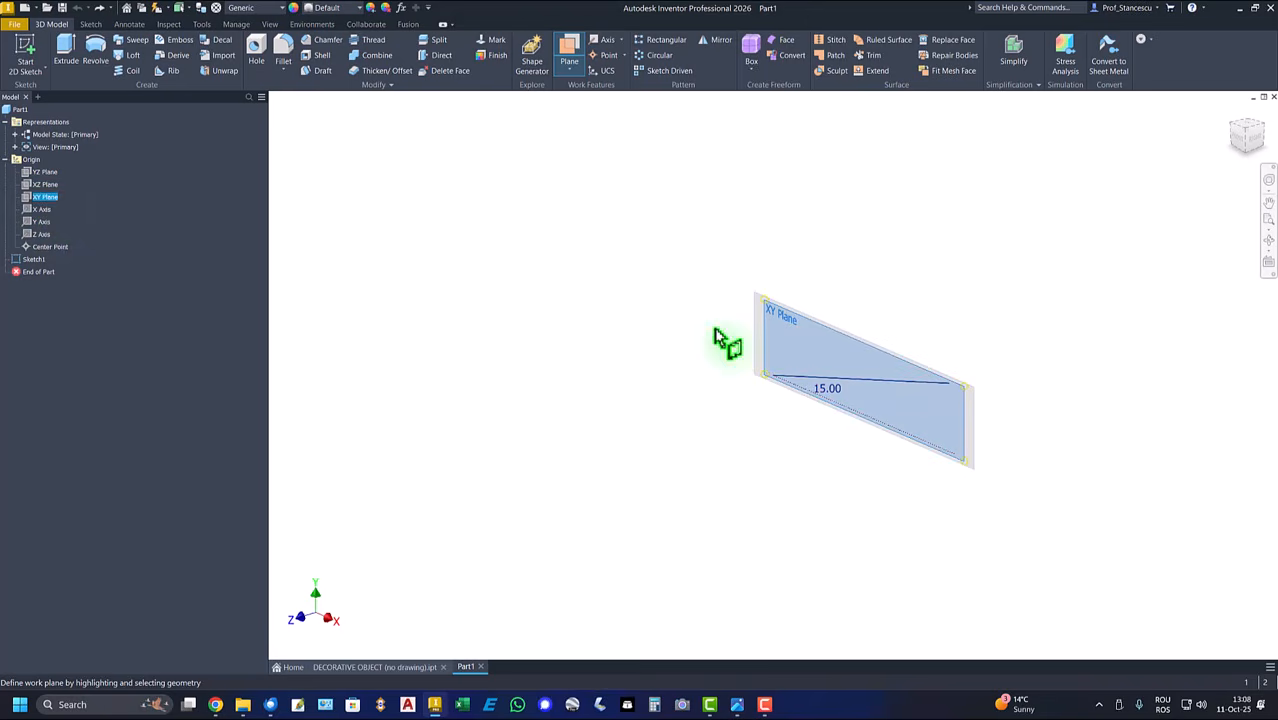
pyautogui.click(826, 388)
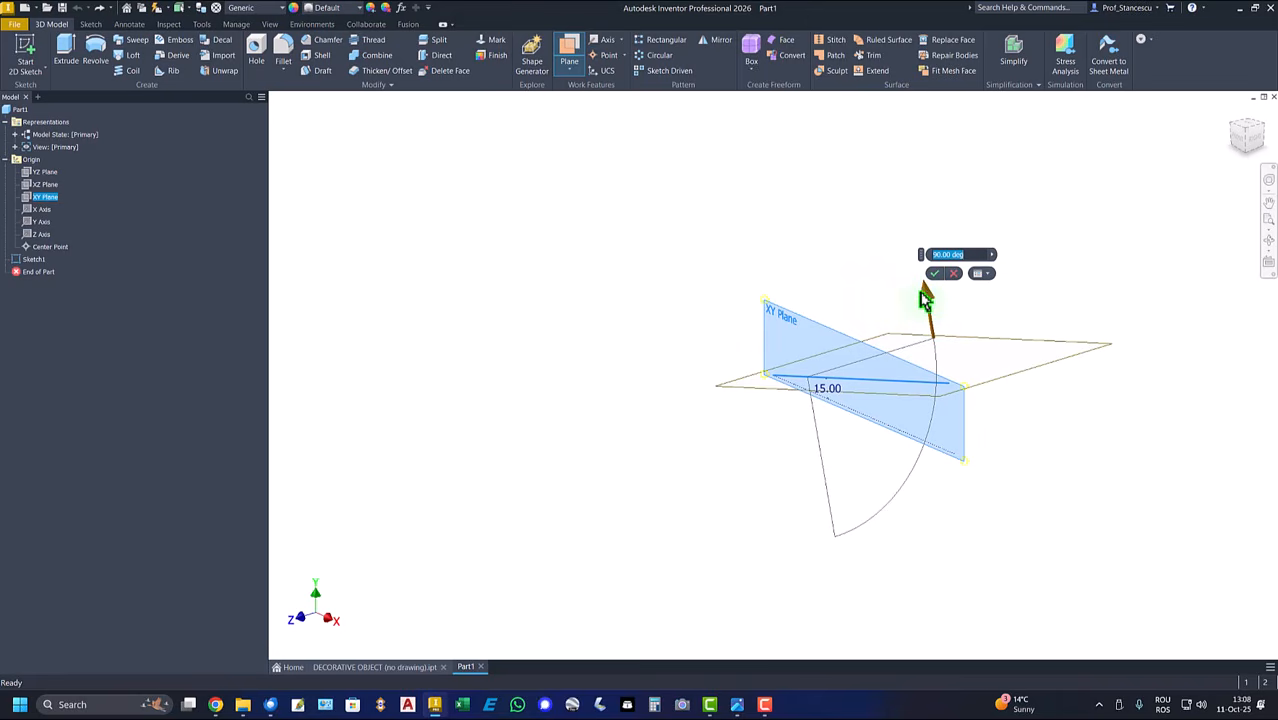
pyautogui.moveTo(928, 298); pyautogui.dragTo(792, 277)
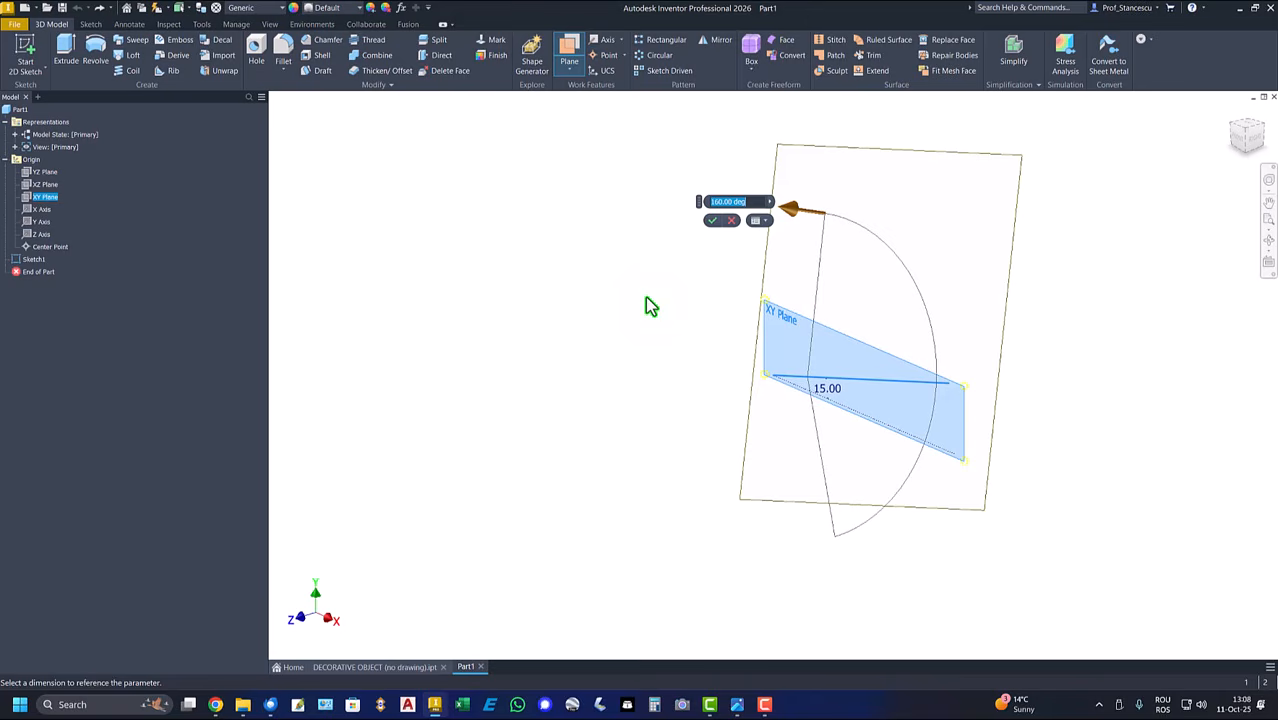
pyautogui.write('90-')
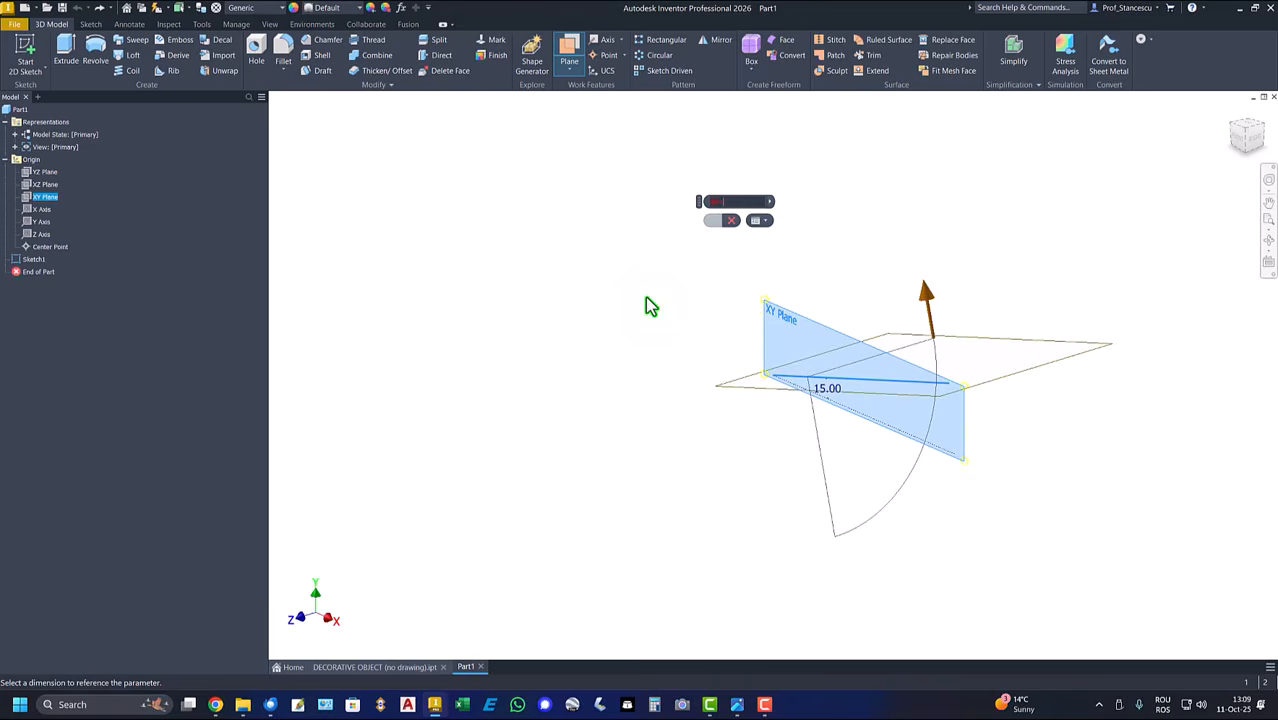
pyautogui.write('80')
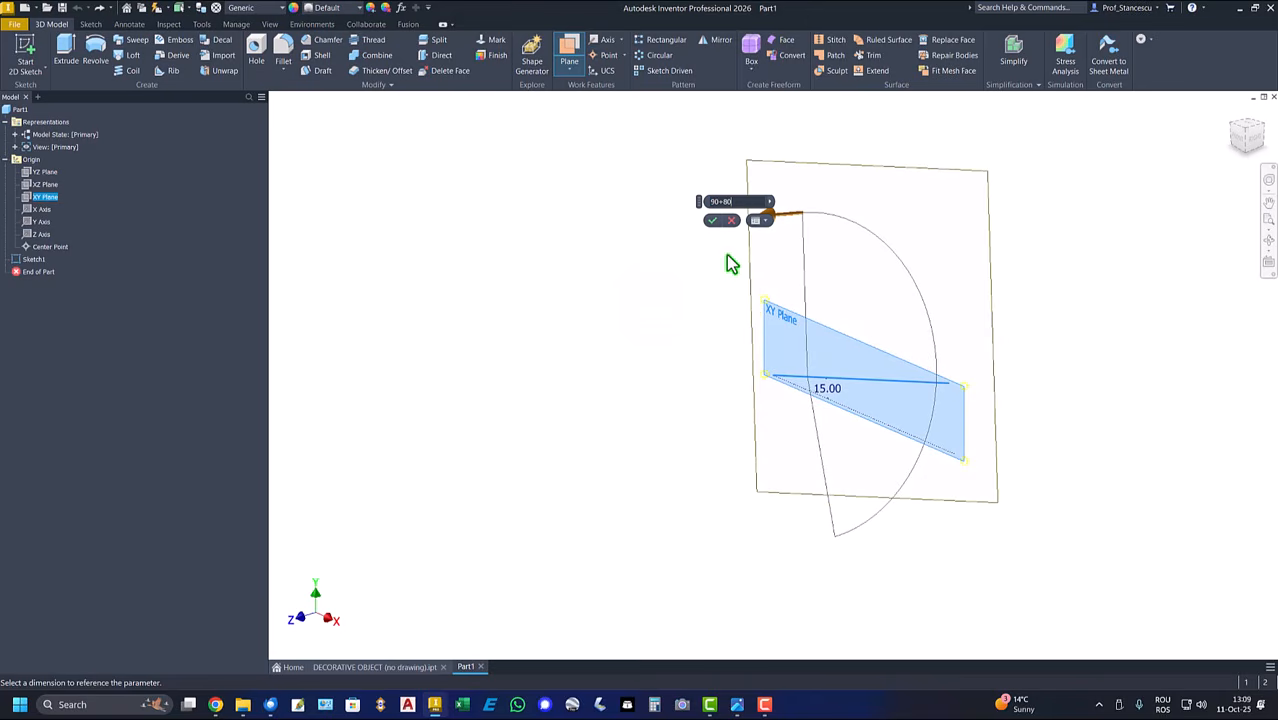
pyautogui.click(711, 222)
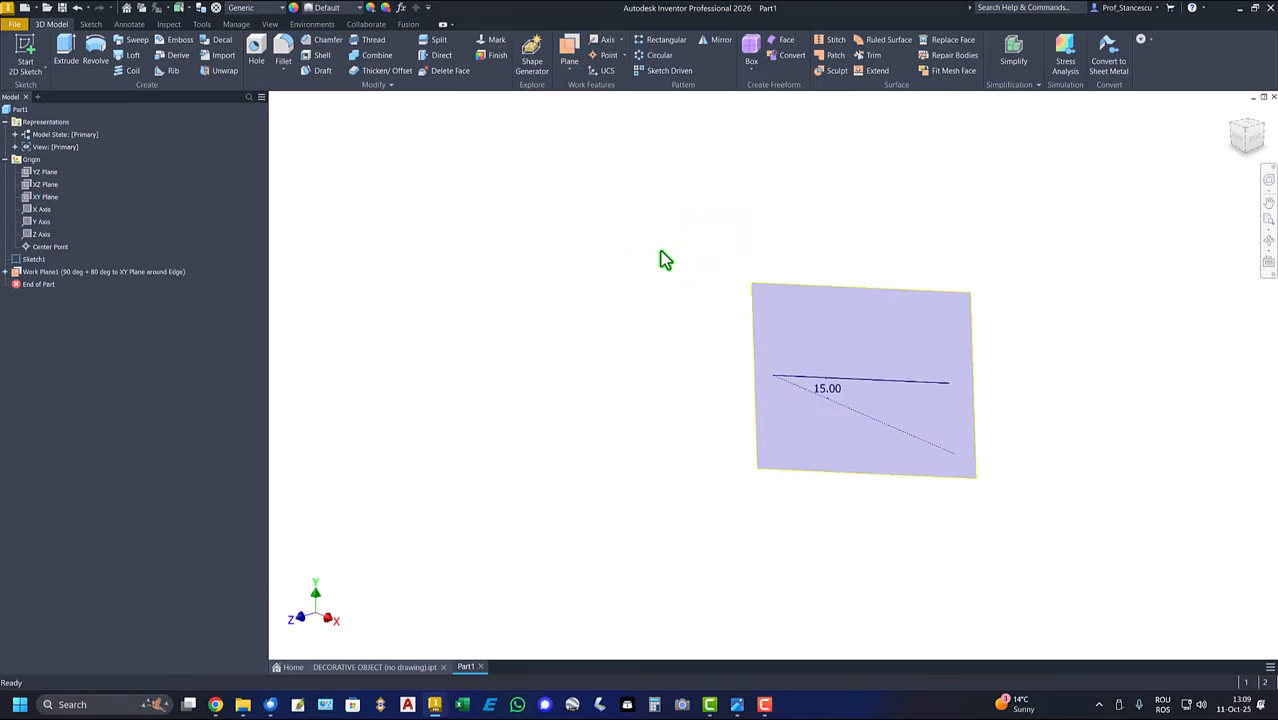
pyautogui.press('F6')
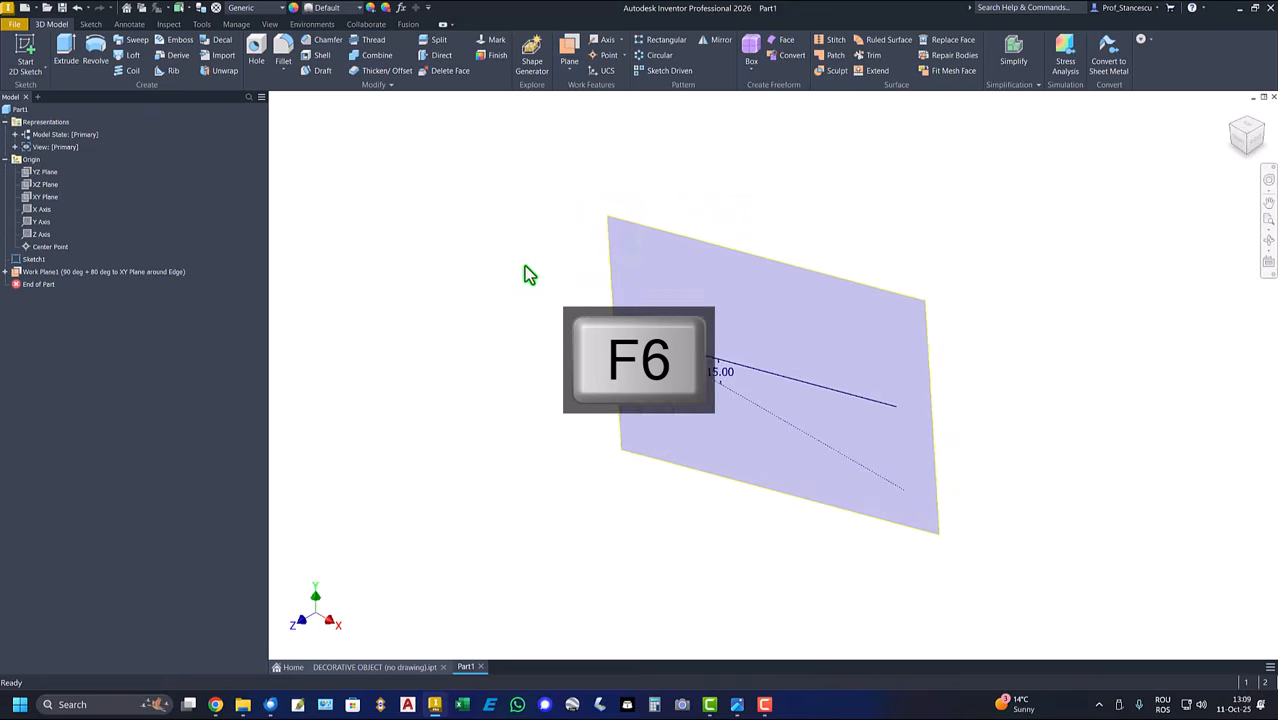
# Start a 2D sketch on the angled work plane
pyautogui.click(857, 272)
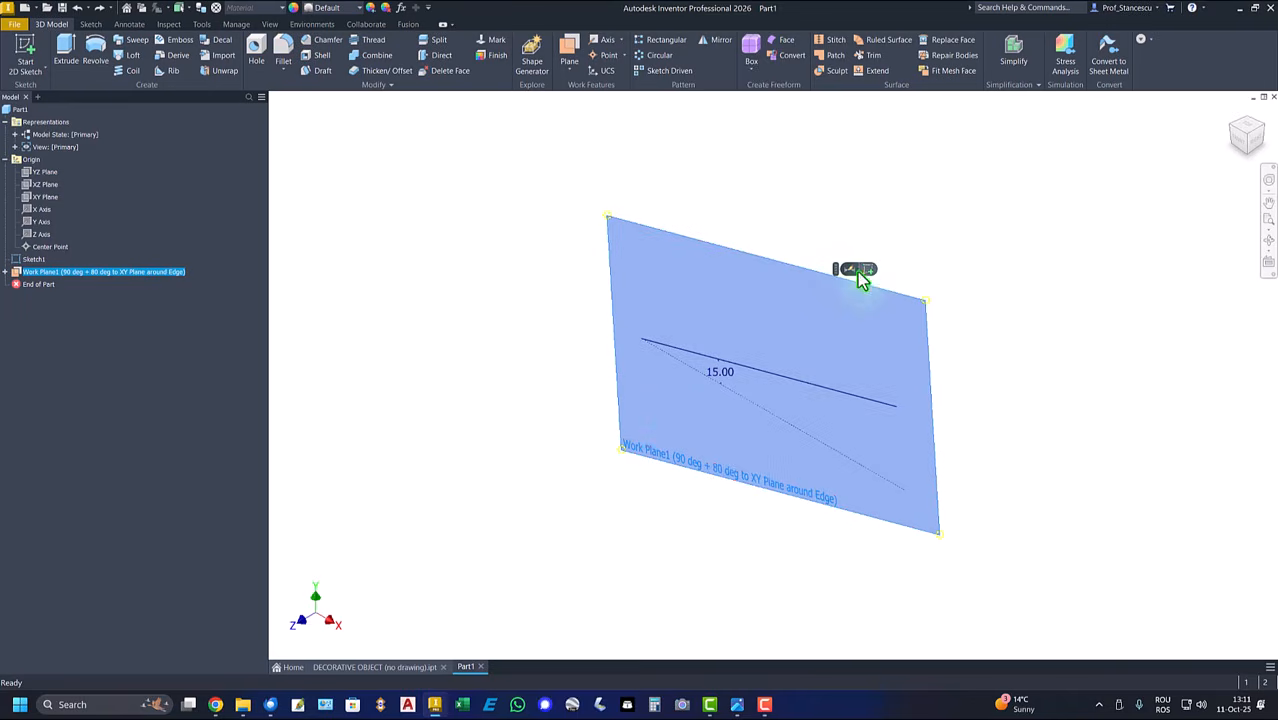
pyautogui.click(867, 271)
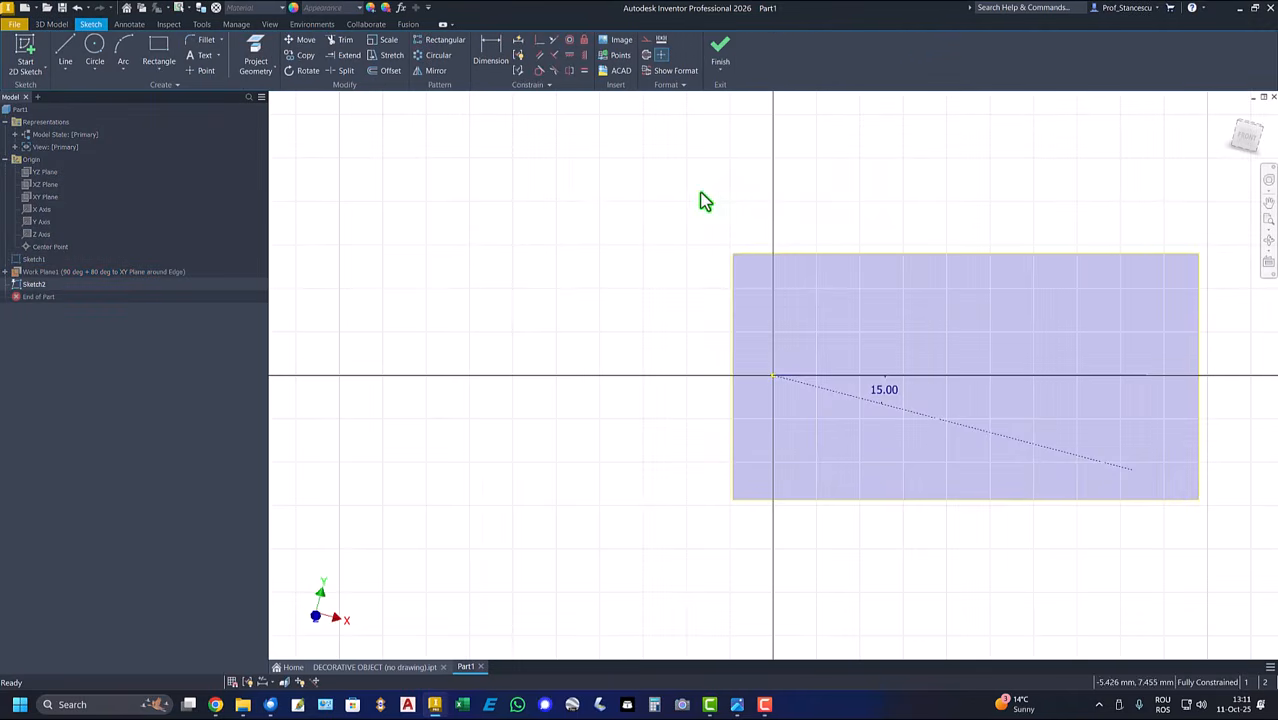
pyautogui.click(256, 58)
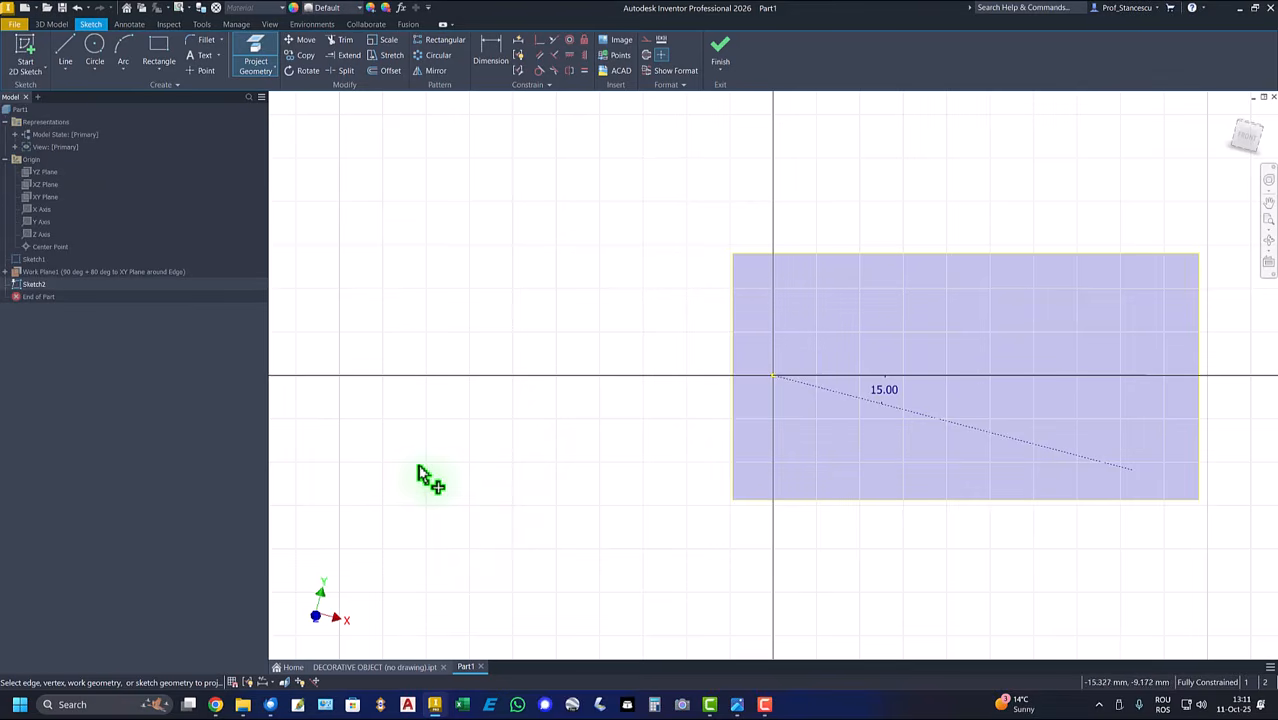
pyautogui.moveTo(1247, 140); pyautogui.dragTo(1036, 186)
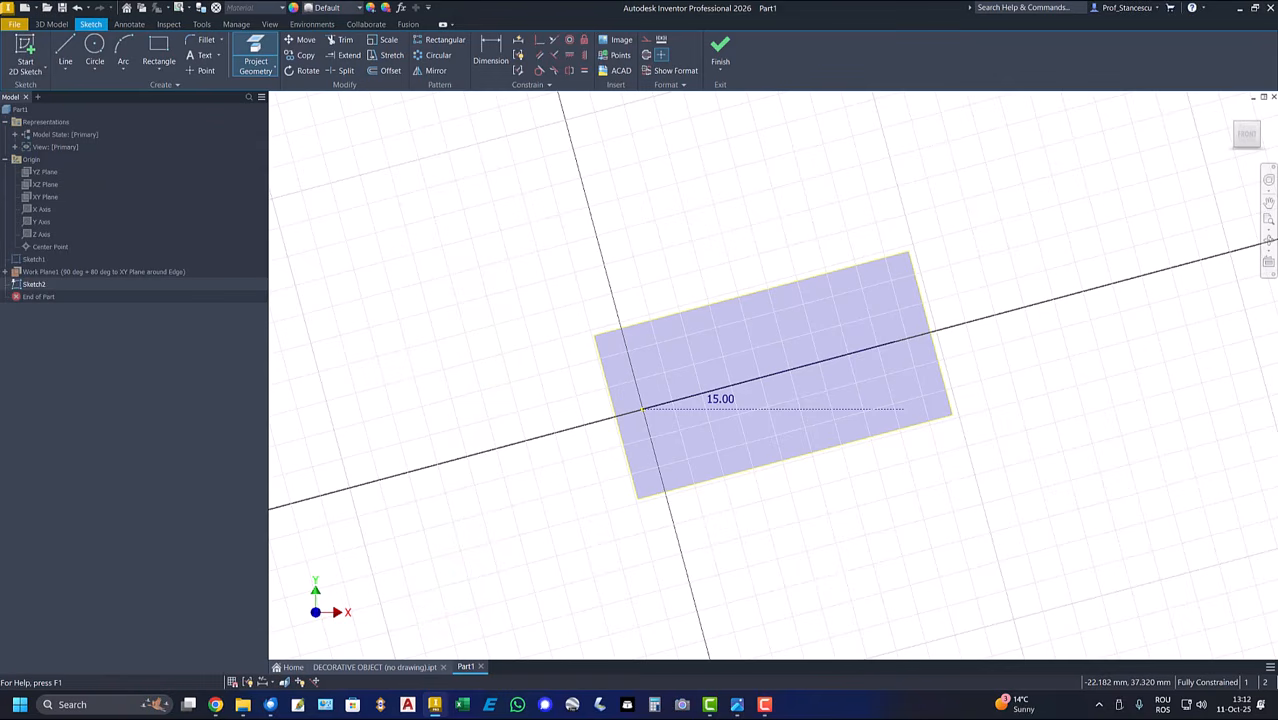
pyautogui.click(255, 55)
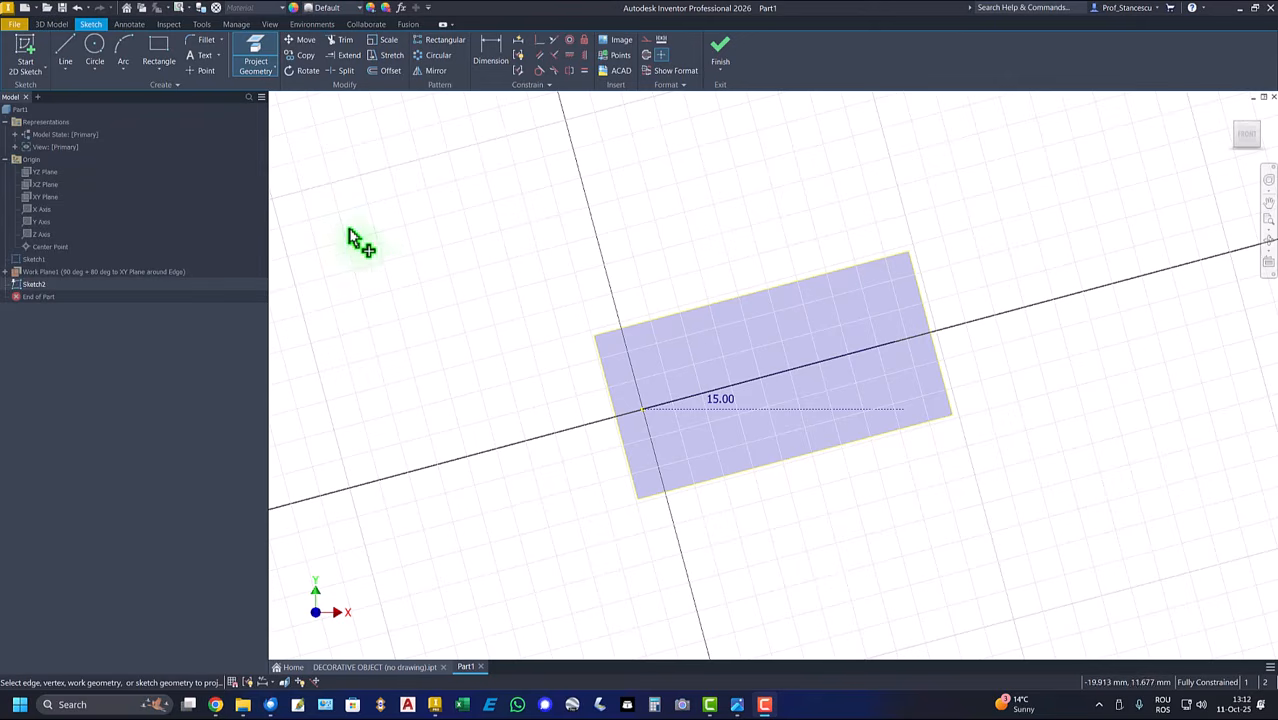
# Draw a line about 8.5 mm long from the origin, perpendicular to the sloped line, and convert it to a centerline
pyautogui.click(63, 53)
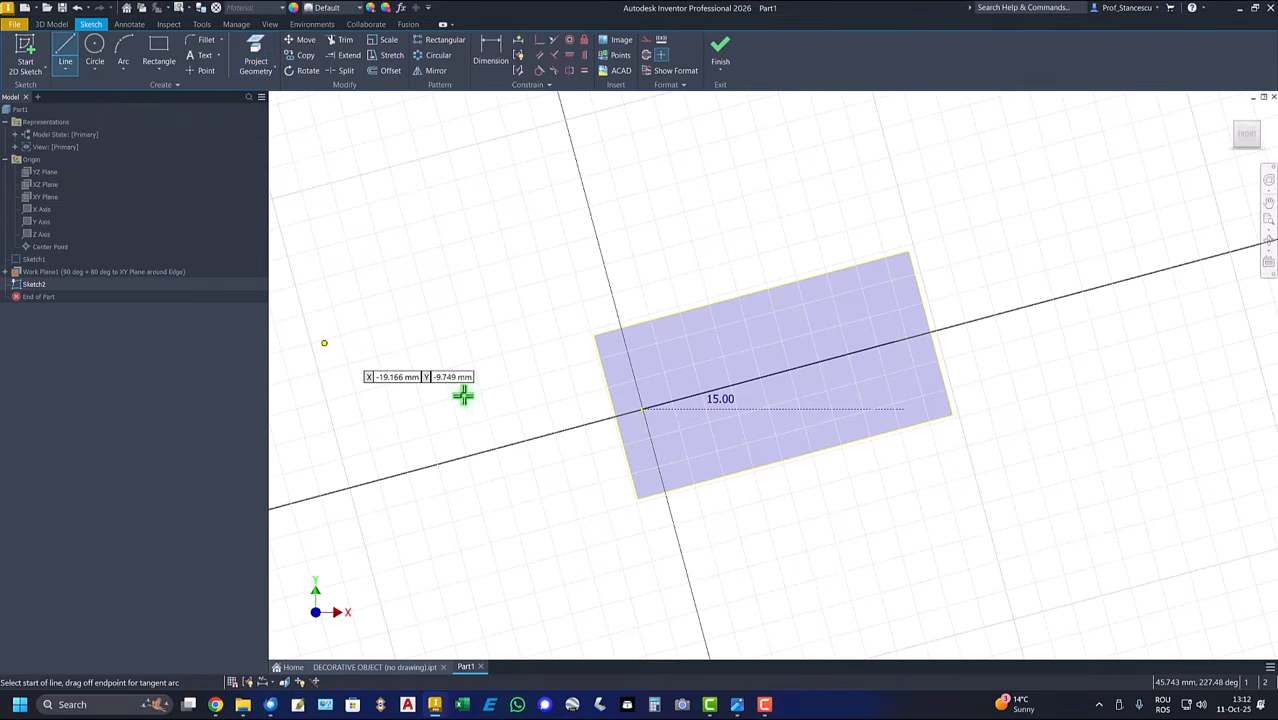
pyautogui.click(641, 409)
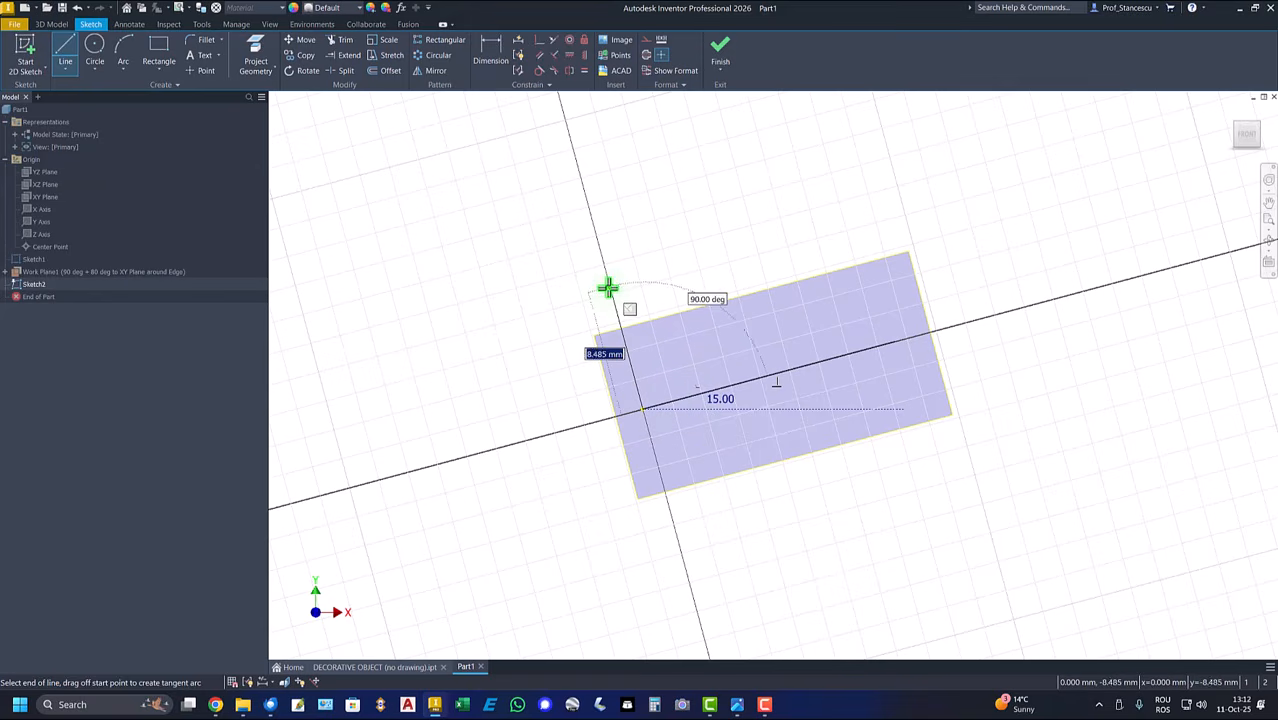
pyautogui.rightClick(522, 307)
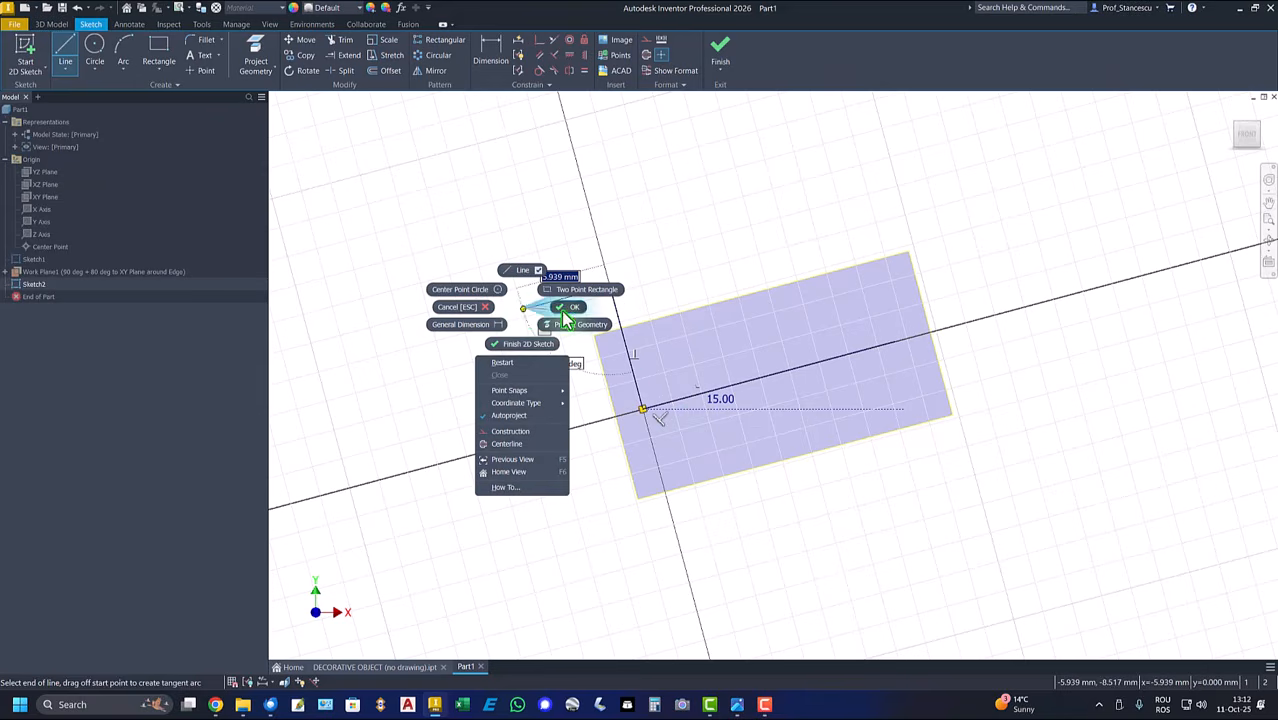
pyautogui.click(565, 316)
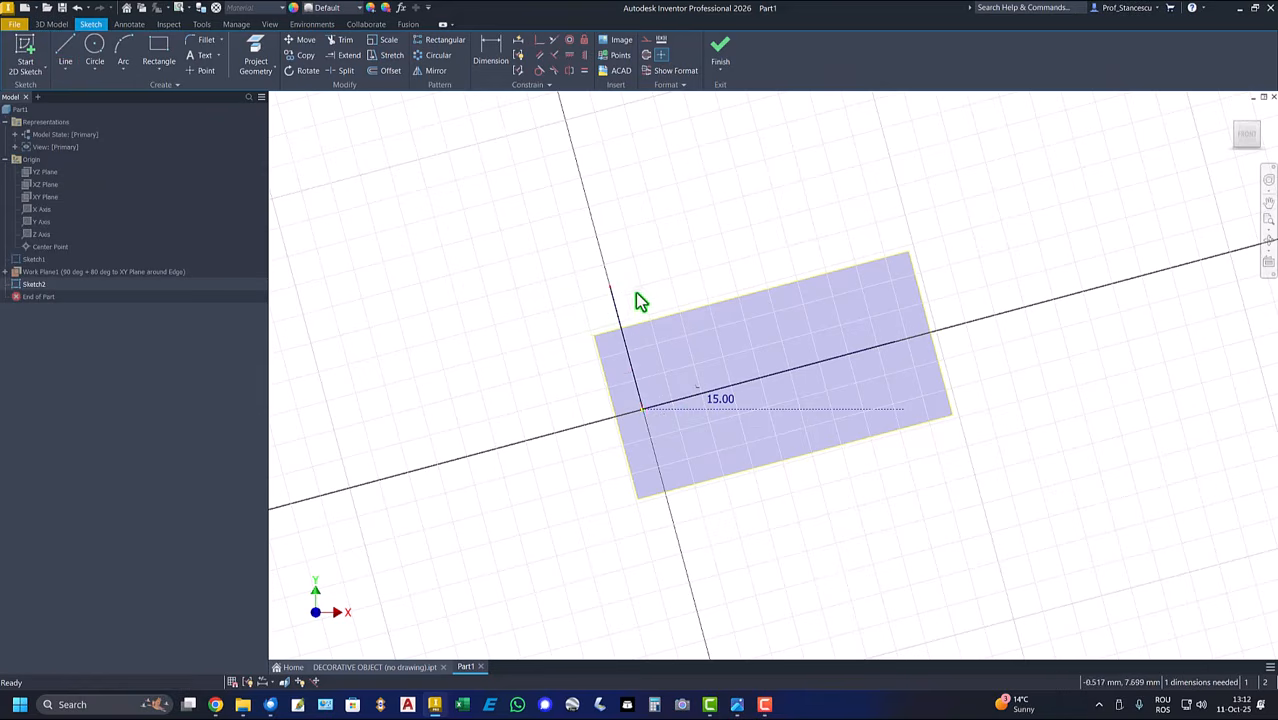
pyautogui.rightClick(521, 274)
pyautogui.click(528, 306)
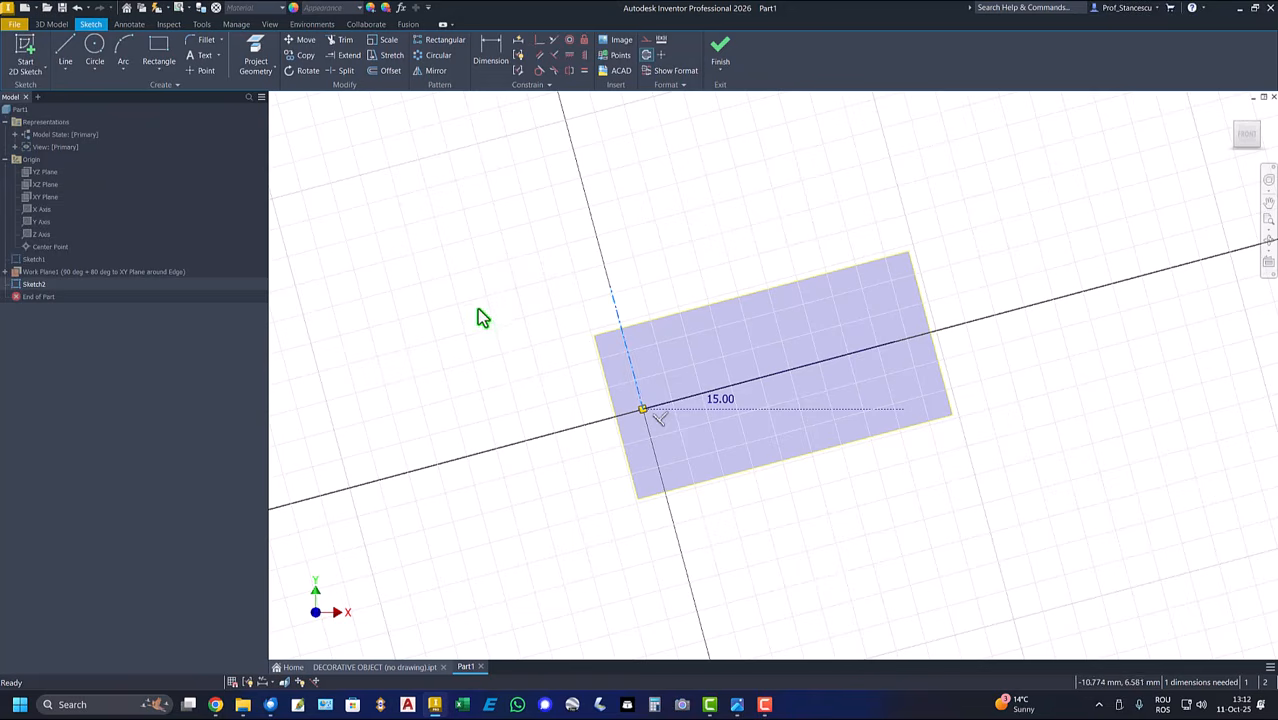
# Draw an arc from the origin, tangent to the sloped line and curving upward past the far corner of the work plane
pyautogui.click(67, 47)
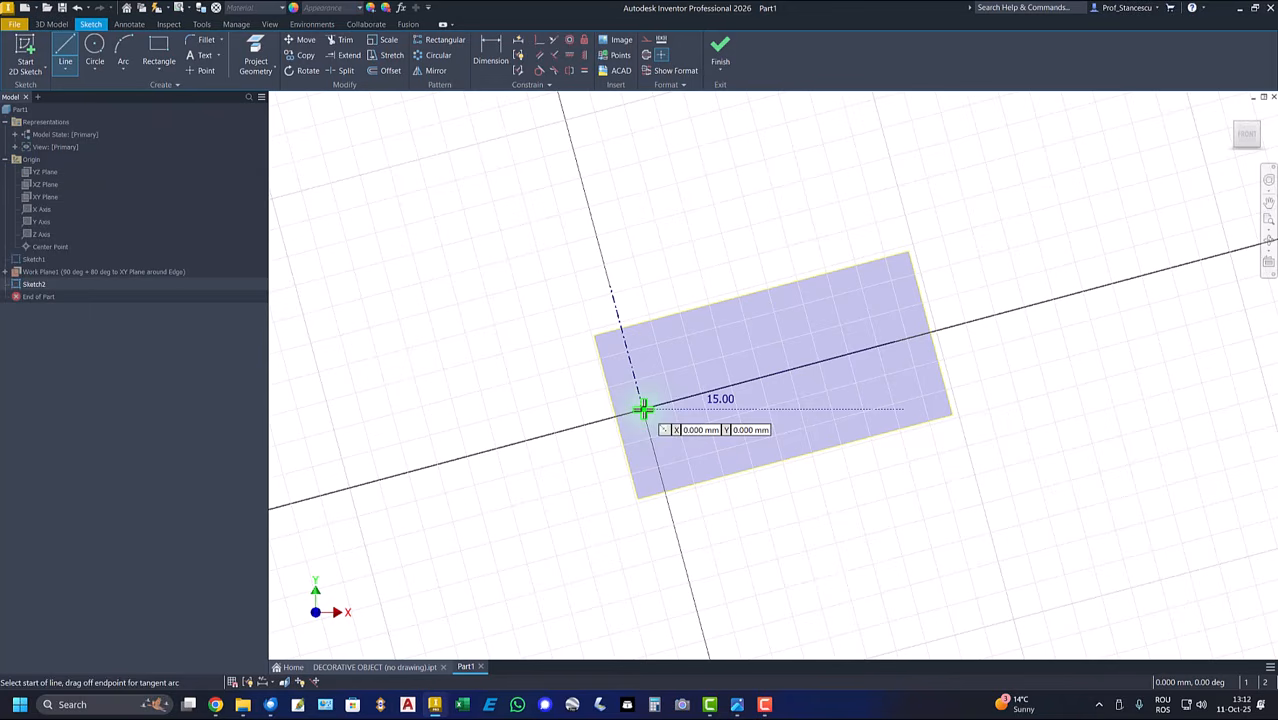
pyautogui.moveTo(643, 409); pyautogui.dragTo(931, 214)
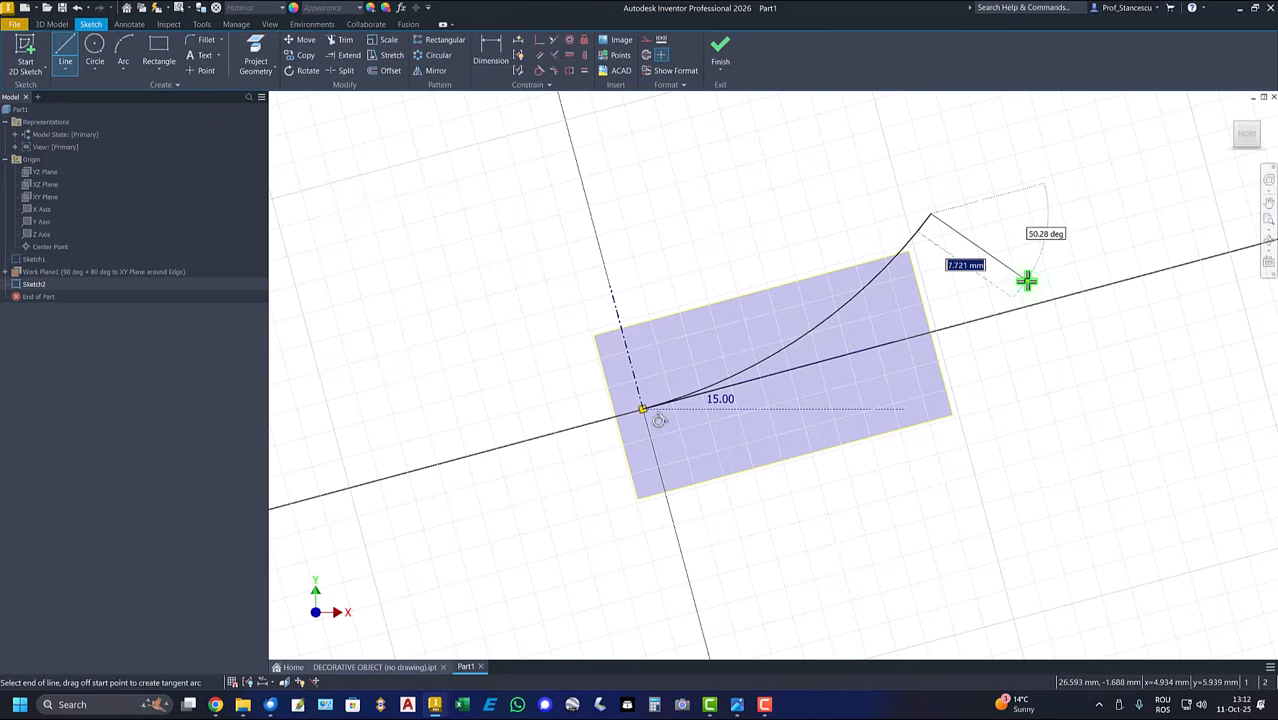
pyautogui.rightClick(1027, 281)
pyautogui.click(1076, 284)
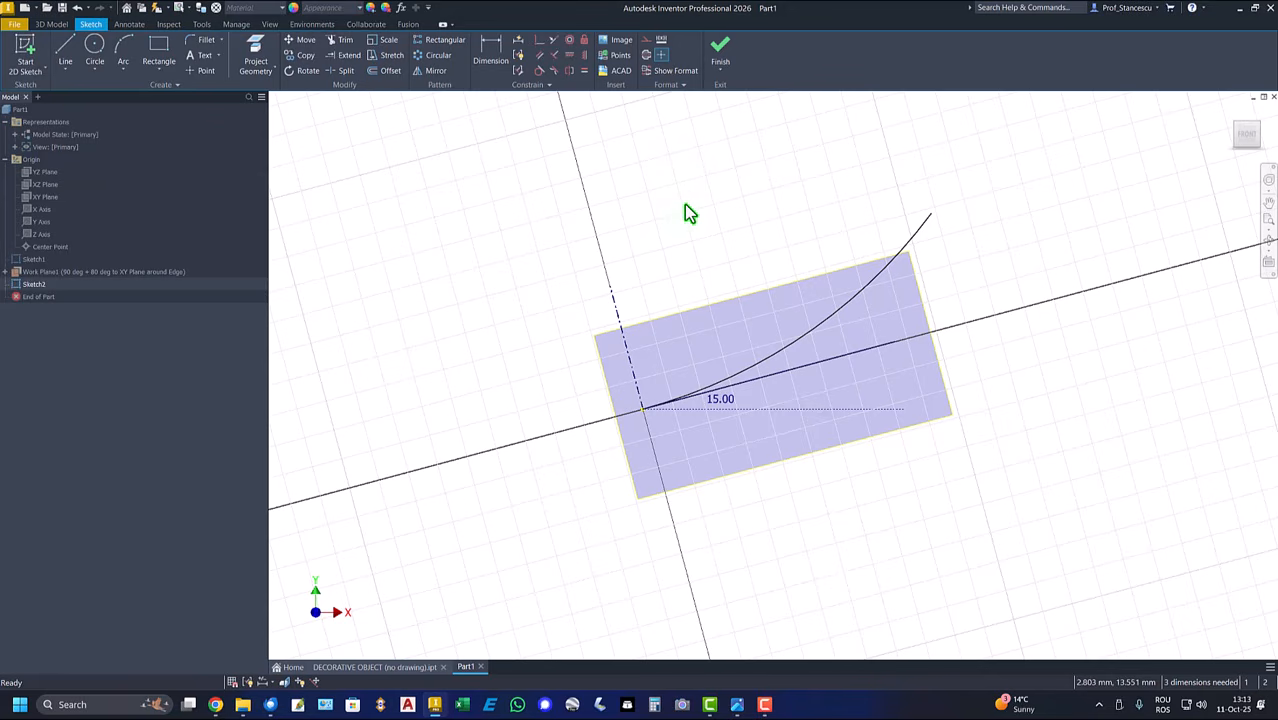
# Draw a three-point arc of about 26.8 mm radius above the first arc, starting on the centerline, with a chord of about 21 mm
pyautogui.press('Home')
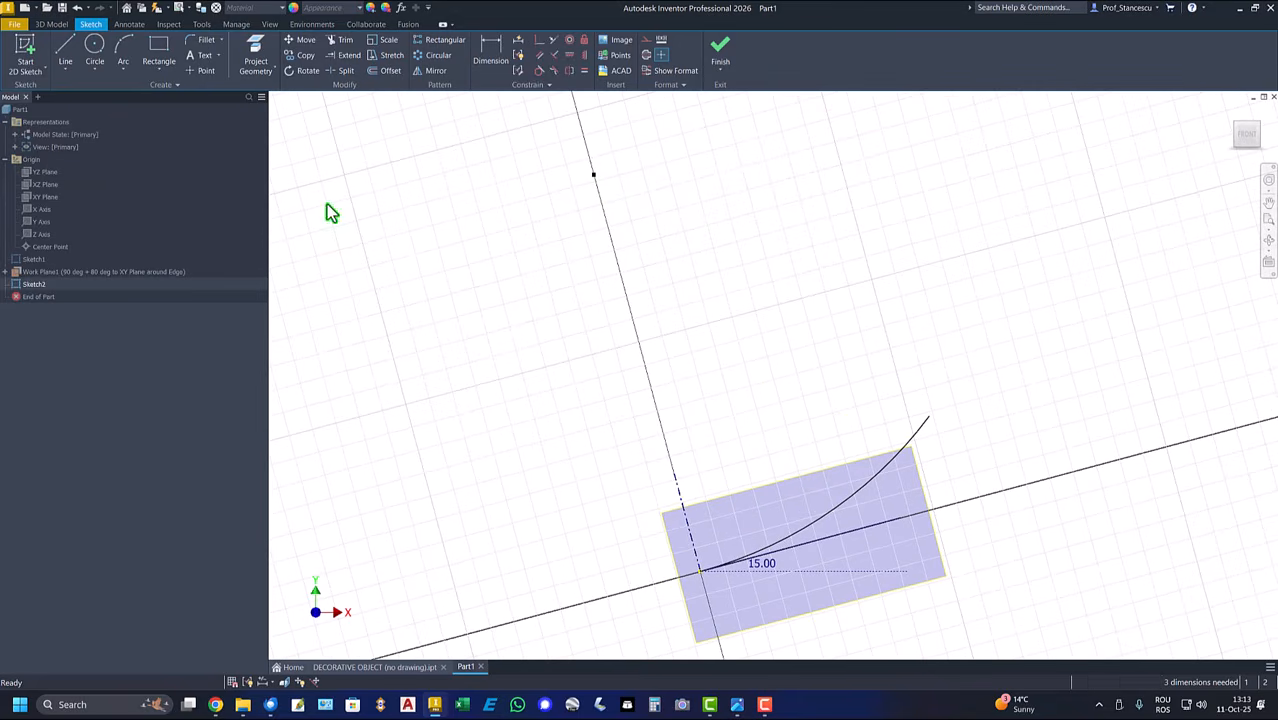
pyautogui.click(123, 52)
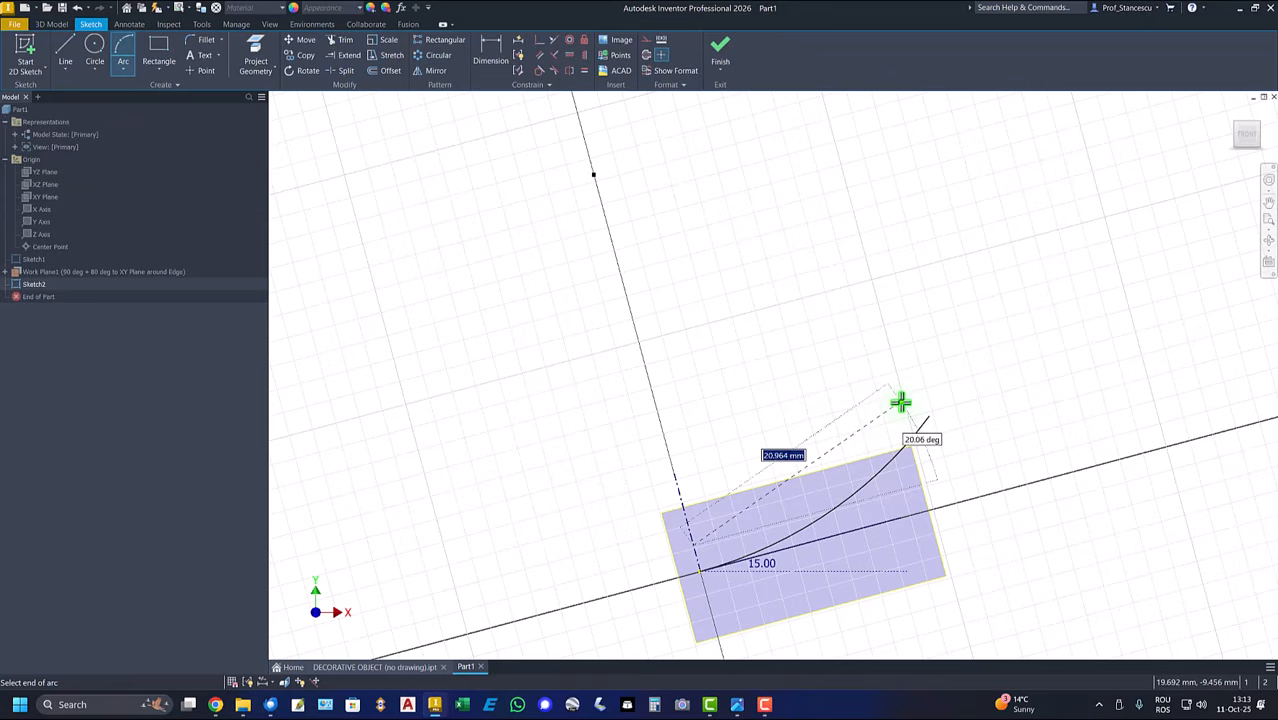
pyautogui.click(902, 402)
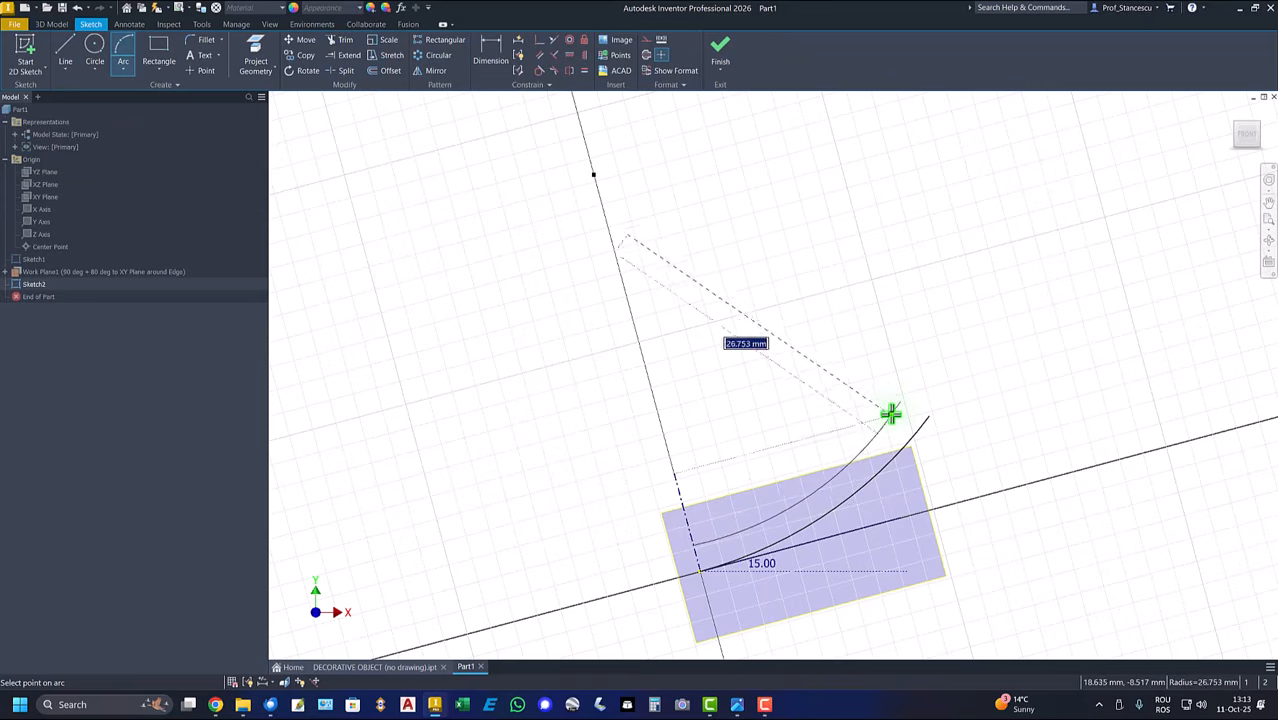
pyautogui.click(890, 412)
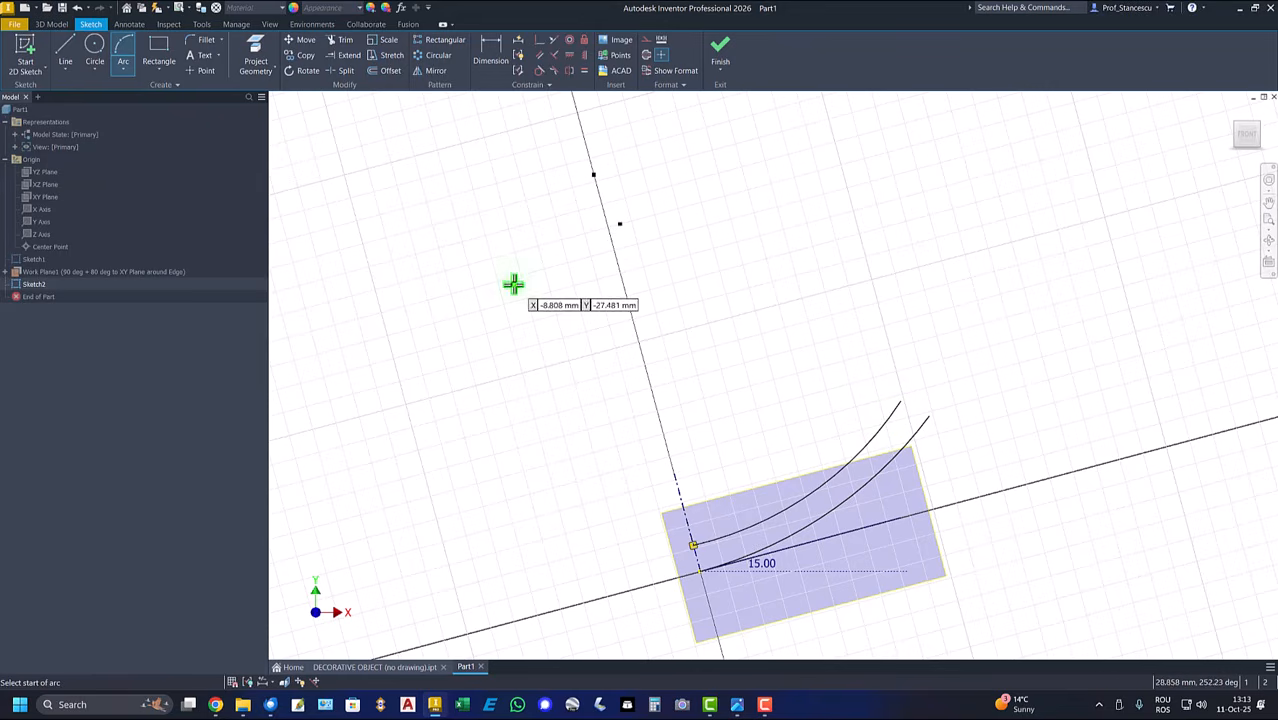
# Make the center points of the two arcs coincident
pyautogui.click(540, 40)
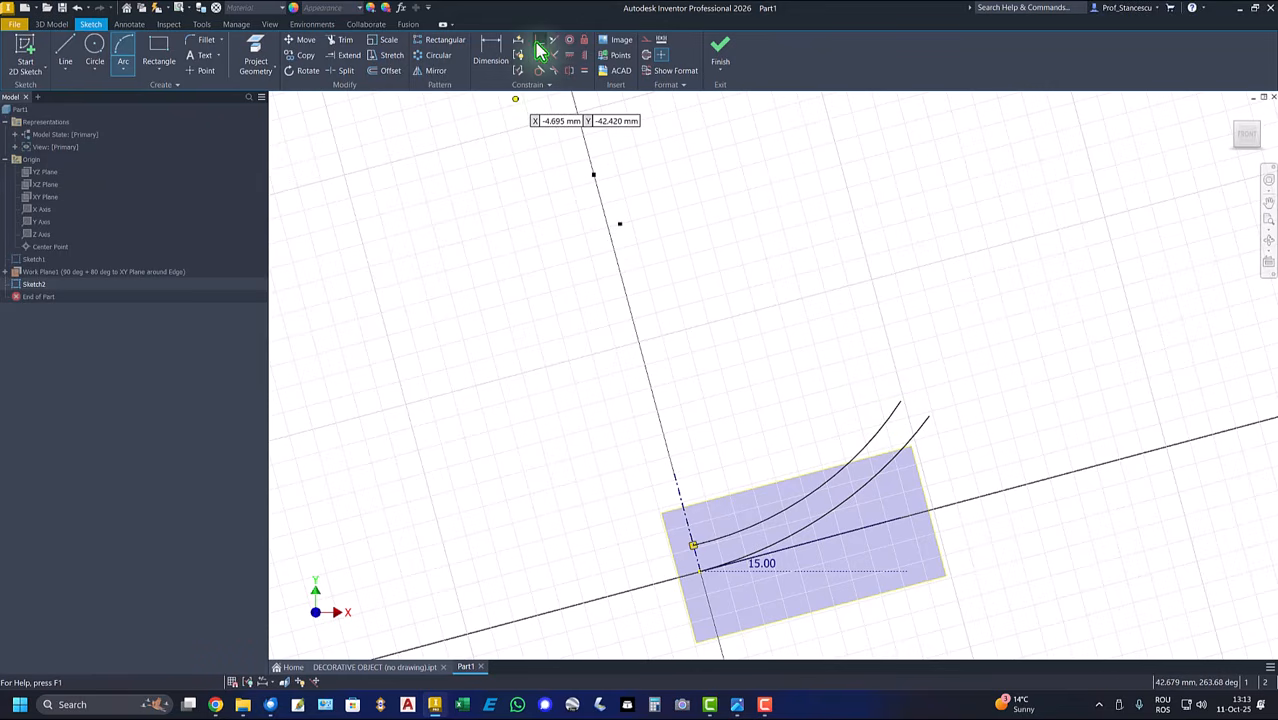
pyautogui.click(620, 225)
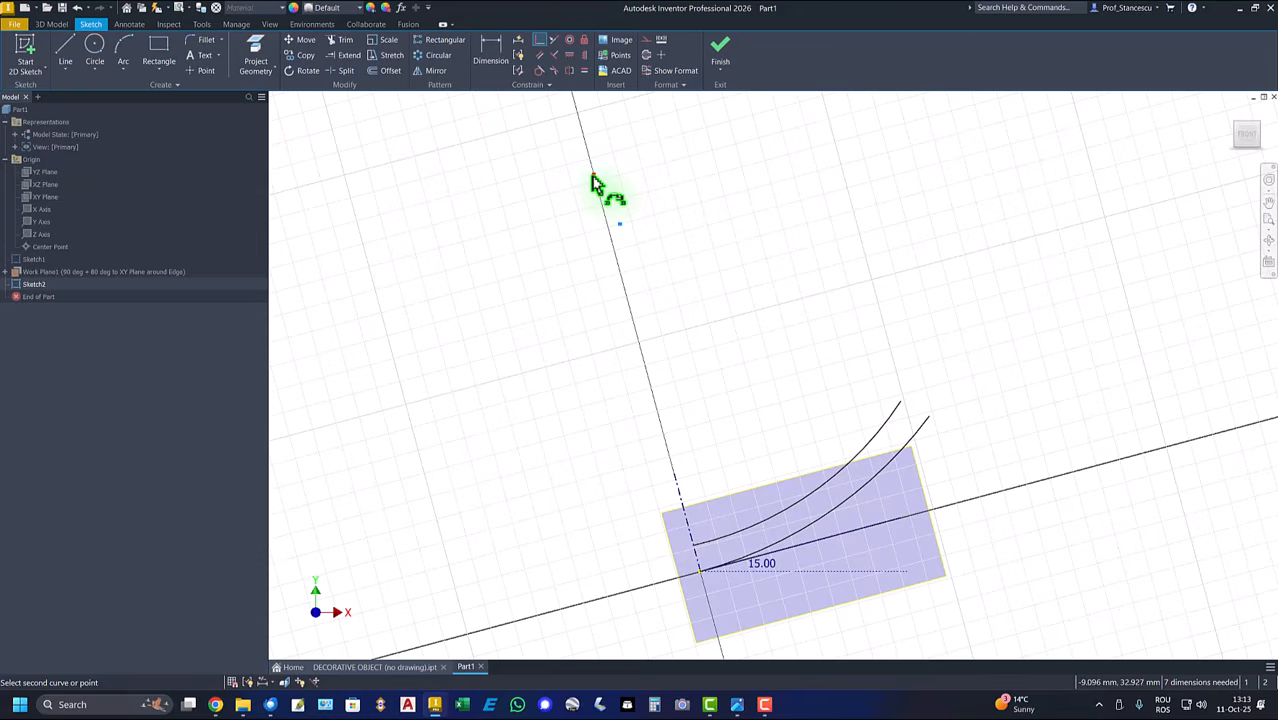
pyautogui.click(592, 179)
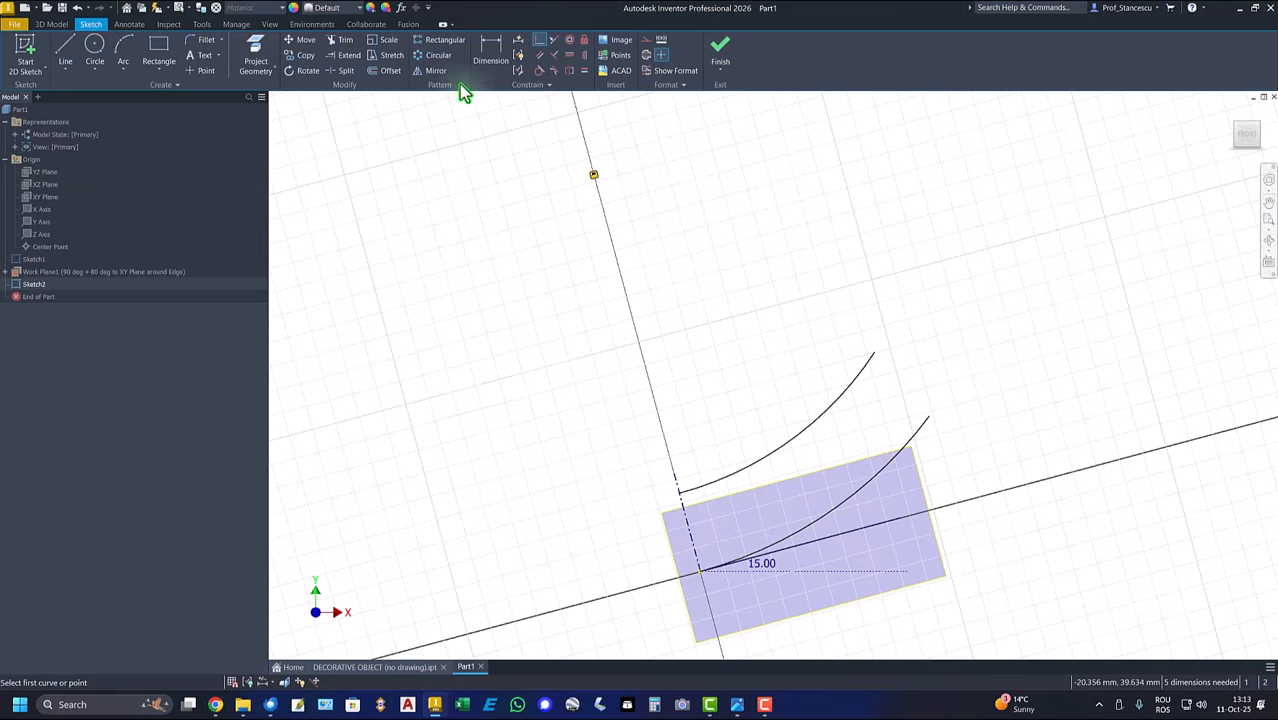
# Dimension the distance between the two concentric arcs as 2 mm
pyautogui.click(490, 48)
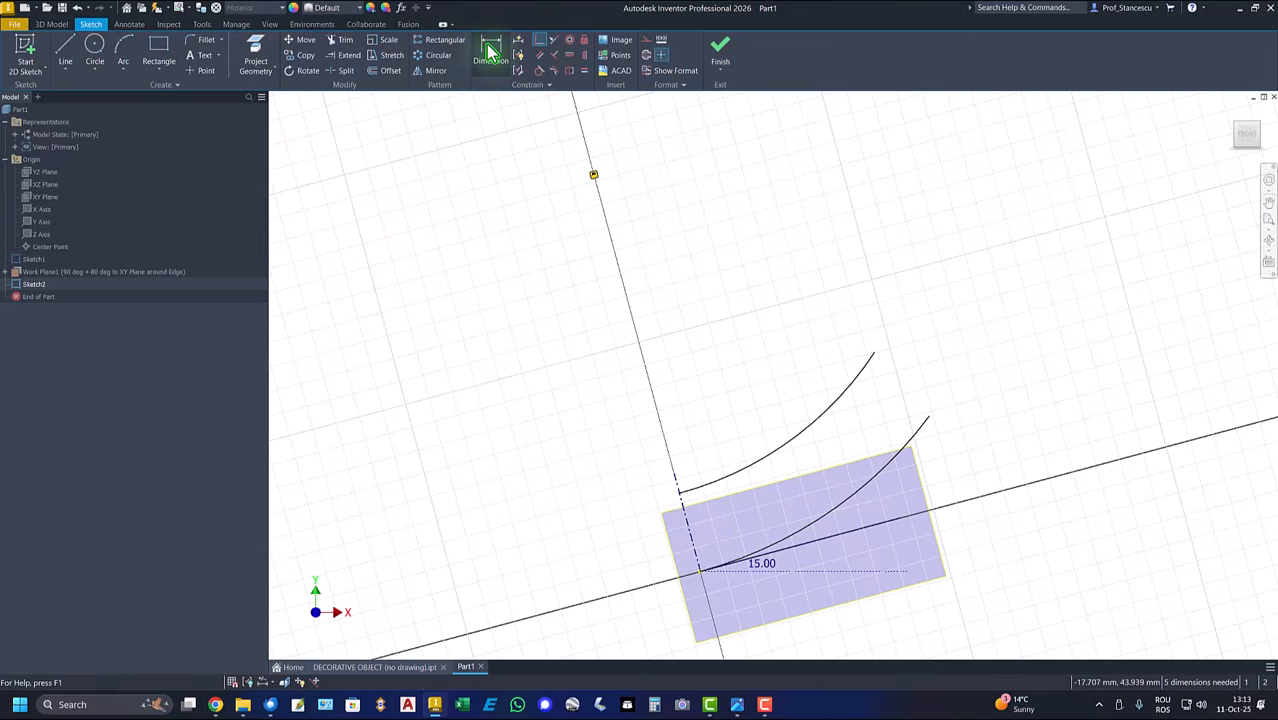
pyautogui.click(847, 410)
pyautogui.click(899, 465)
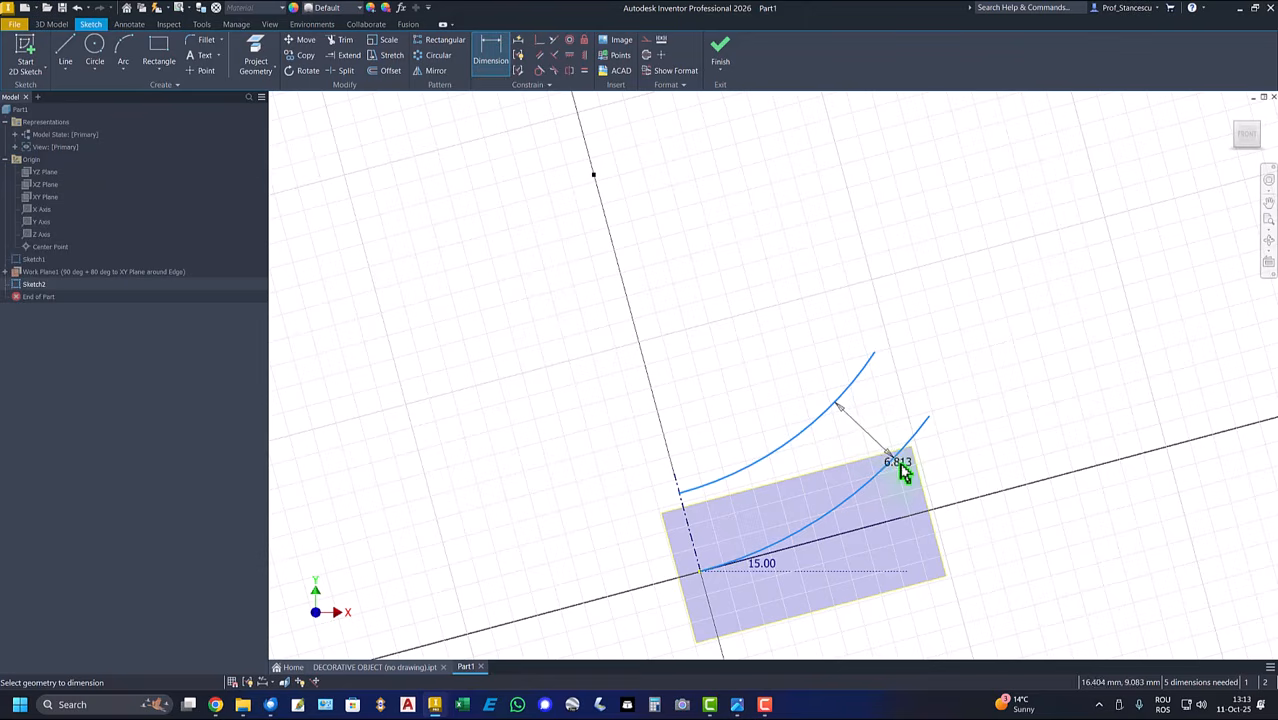
pyautogui.click(901, 485)
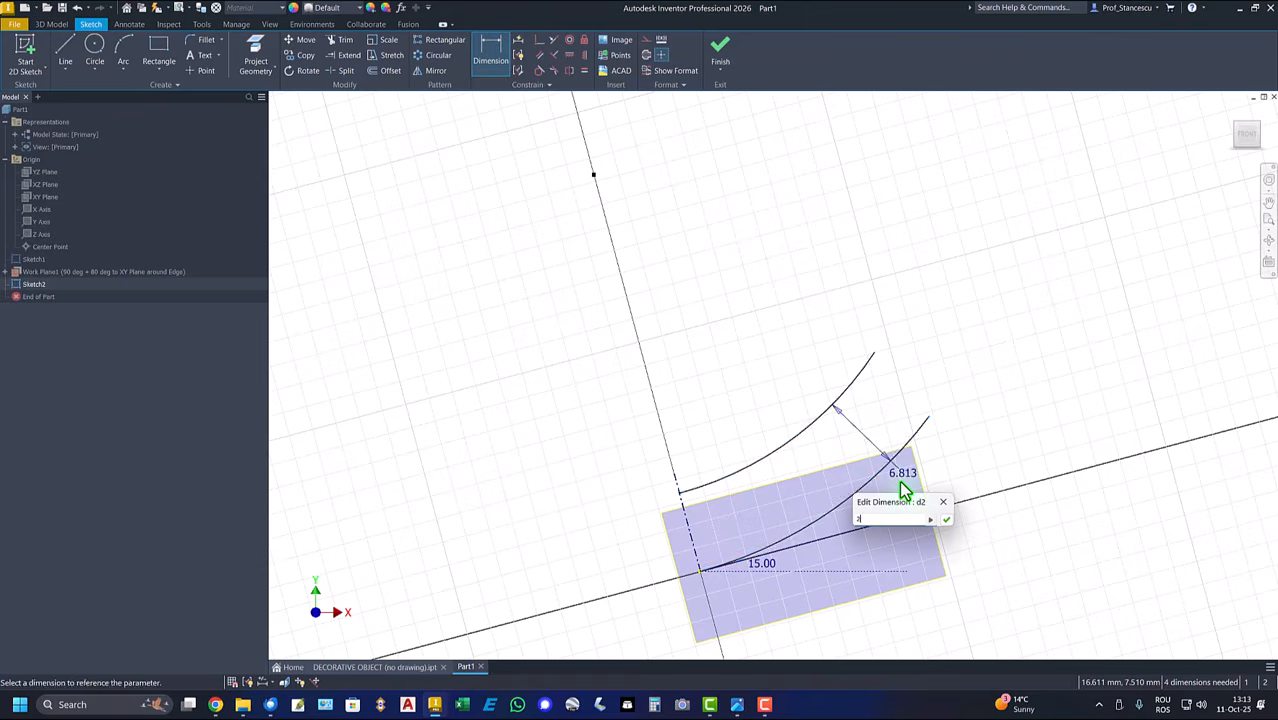
pyautogui.write('2')
pyautogui.press('Return')
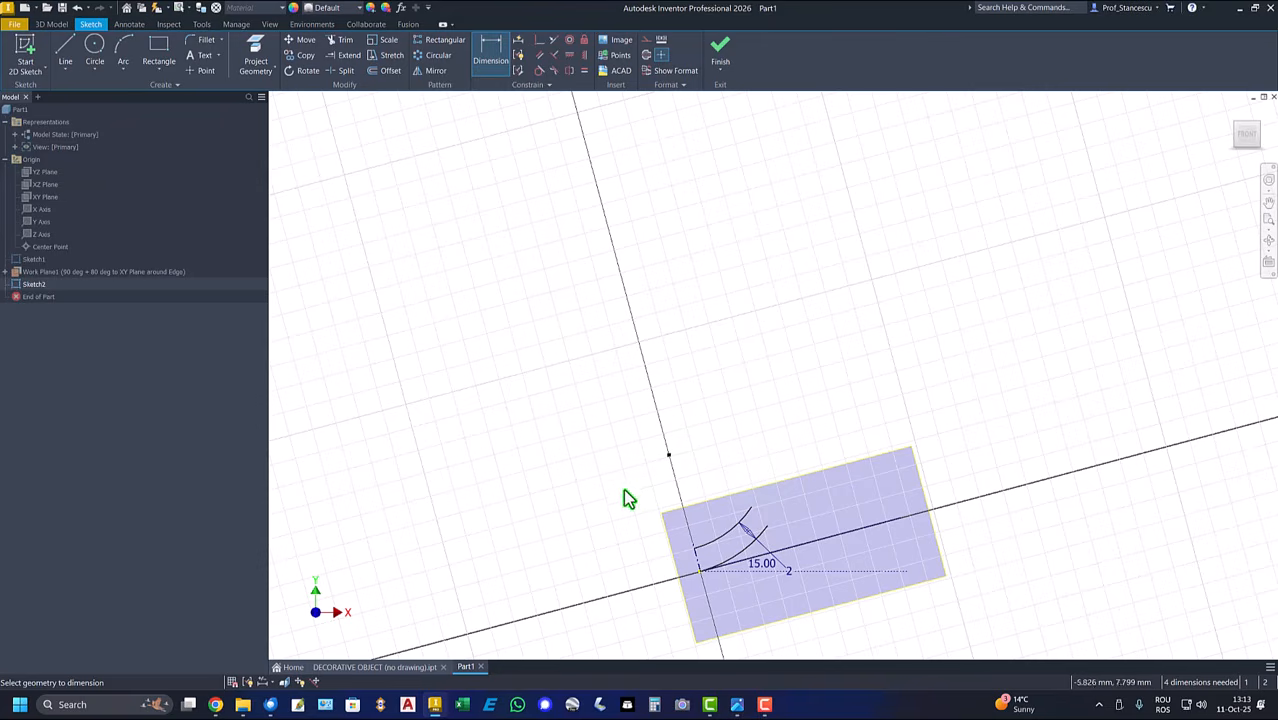
# Dimension the radius of the upper arc as 60 mm
pyautogui.click(733, 535)
pyautogui.click(714, 515)
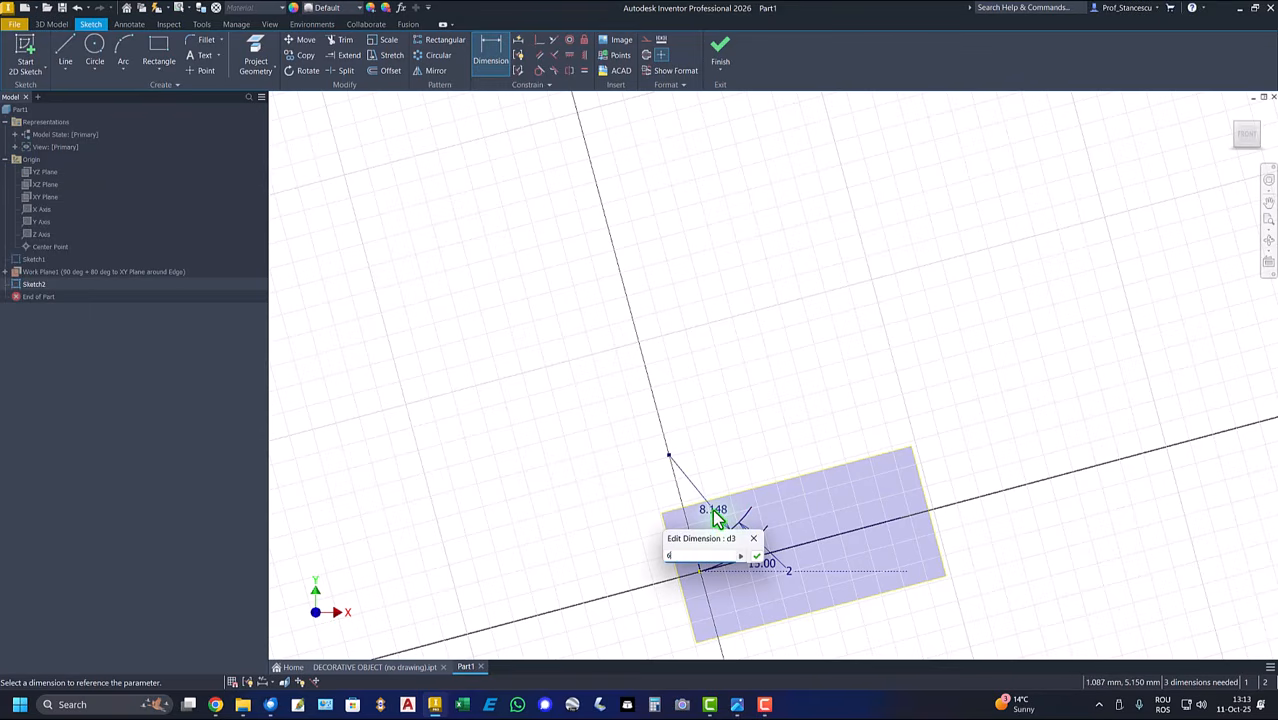
pyautogui.press('Return')
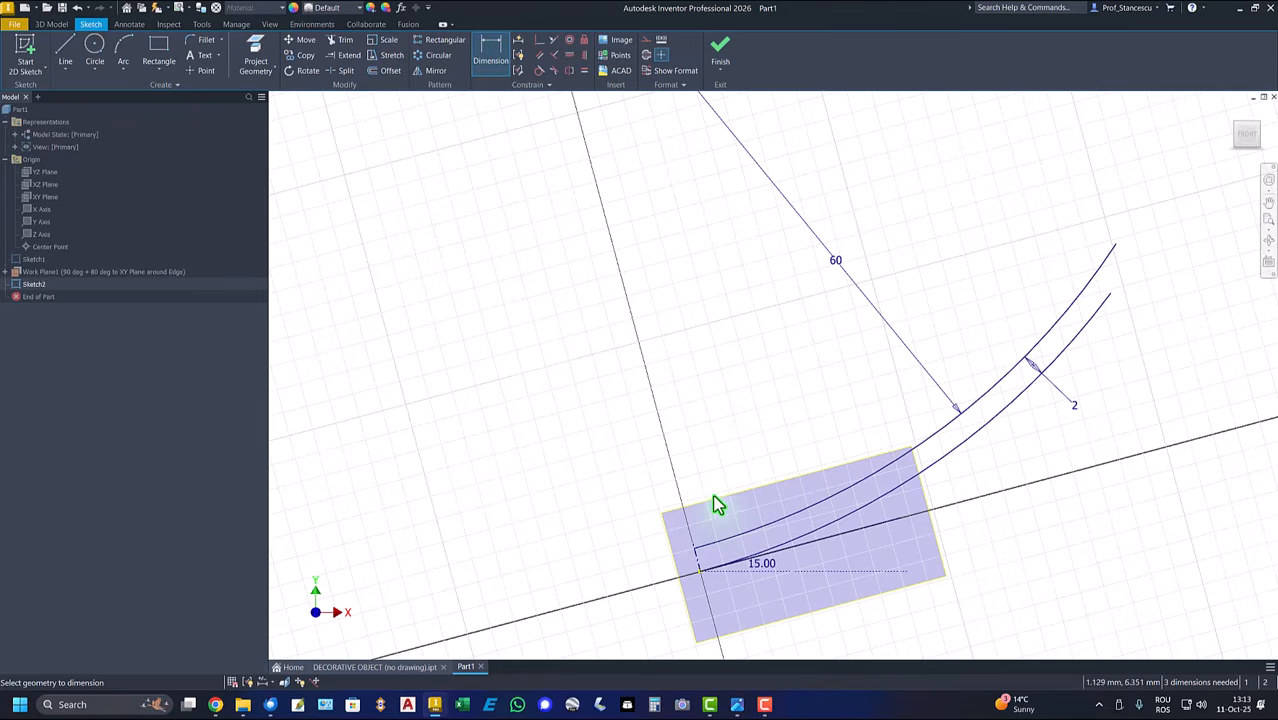
# Draw a closing line from the lower arc's free end to the upper arc and trim the upper arc's overhang beyond it
pyautogui.click(65, 50)
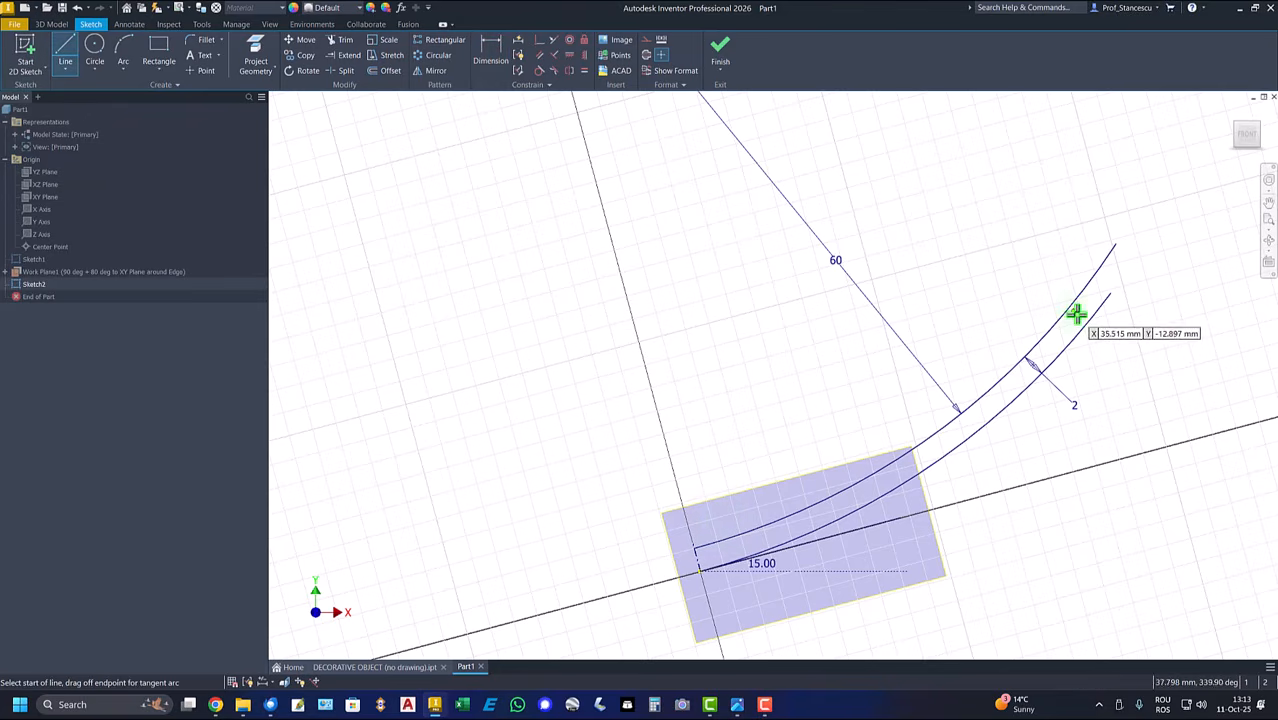
pyautogui.click(1112, 300)
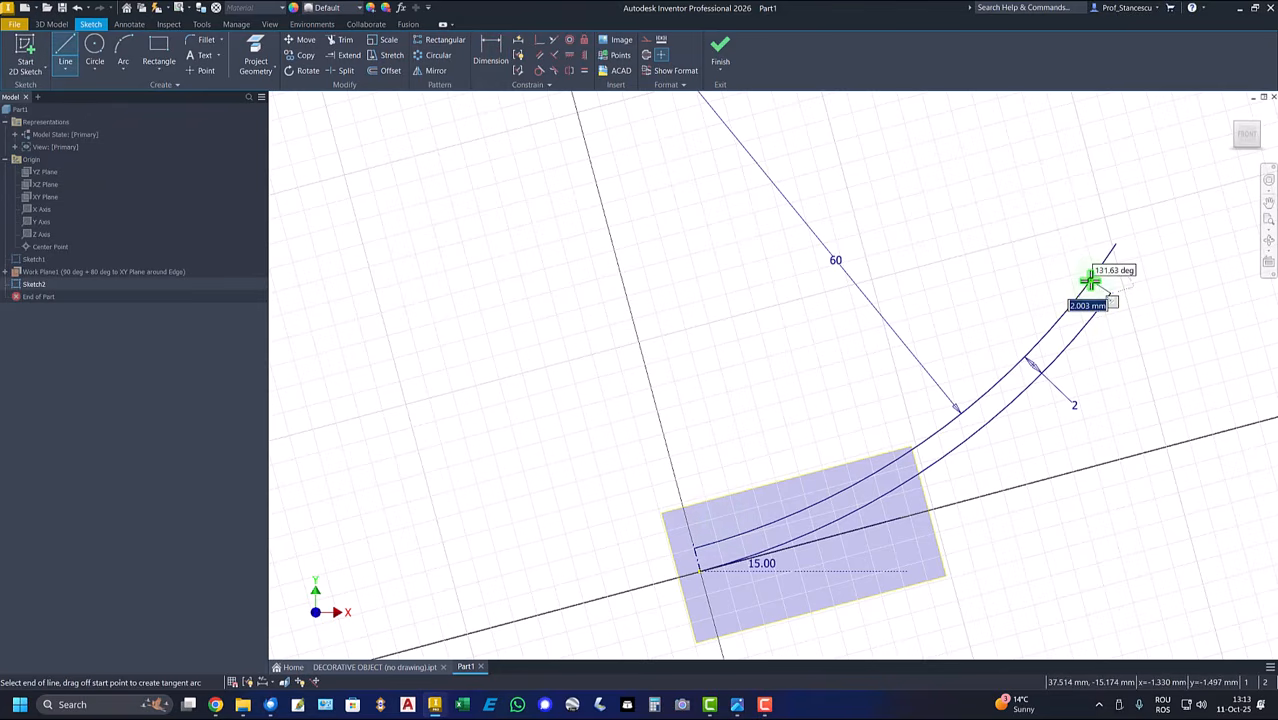
pyautogui.click(1091, 282)
pyautogui.rightClick(989, 223)
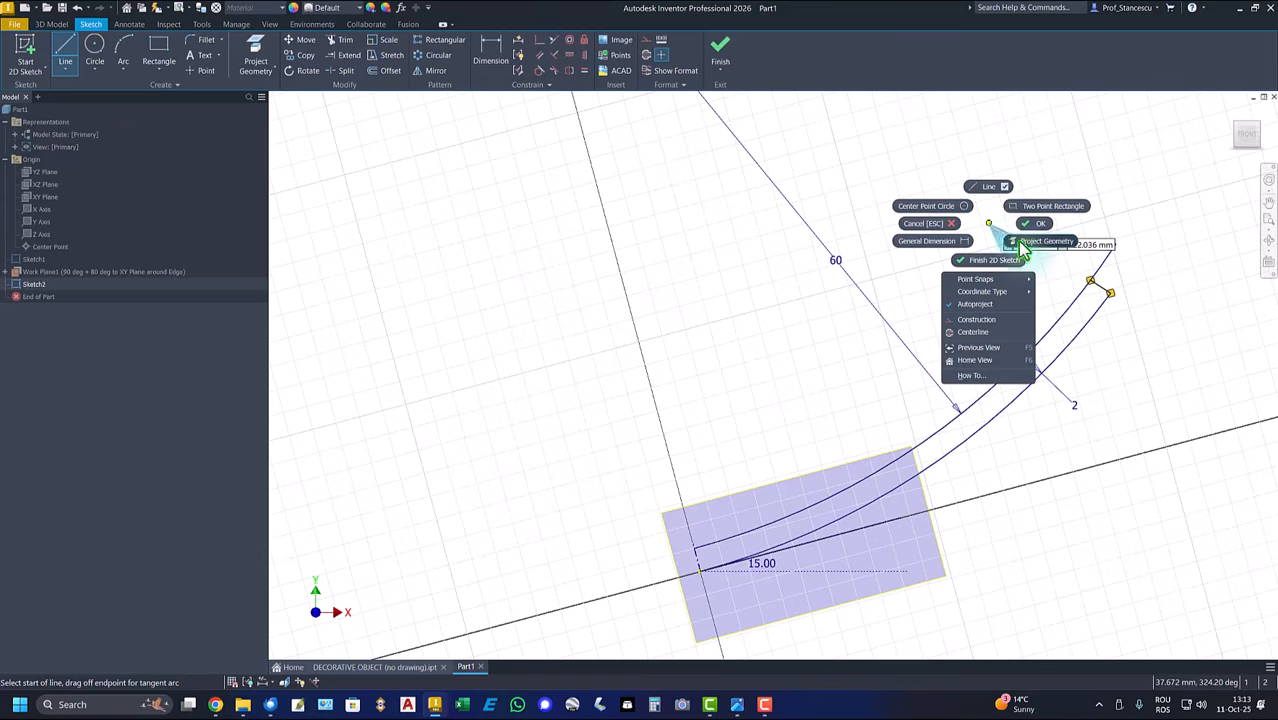
pyautogui.click(1036, 224)
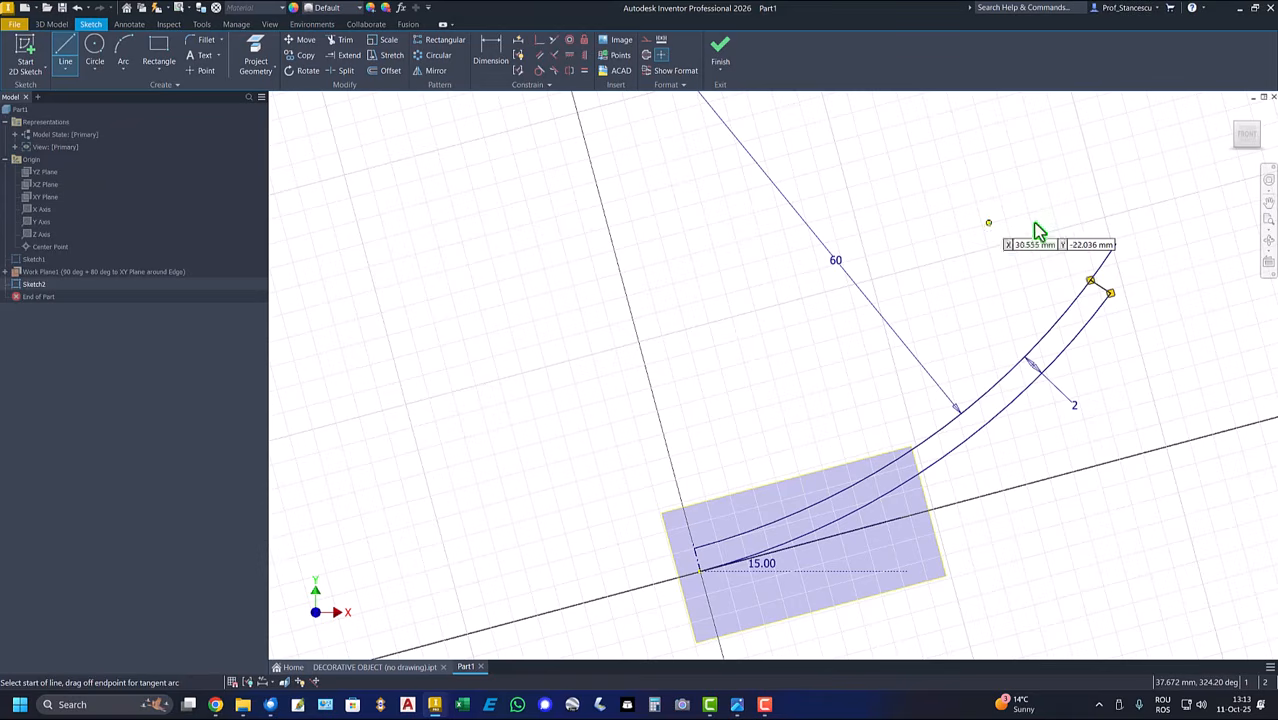
pyautogui.click(345, 40)
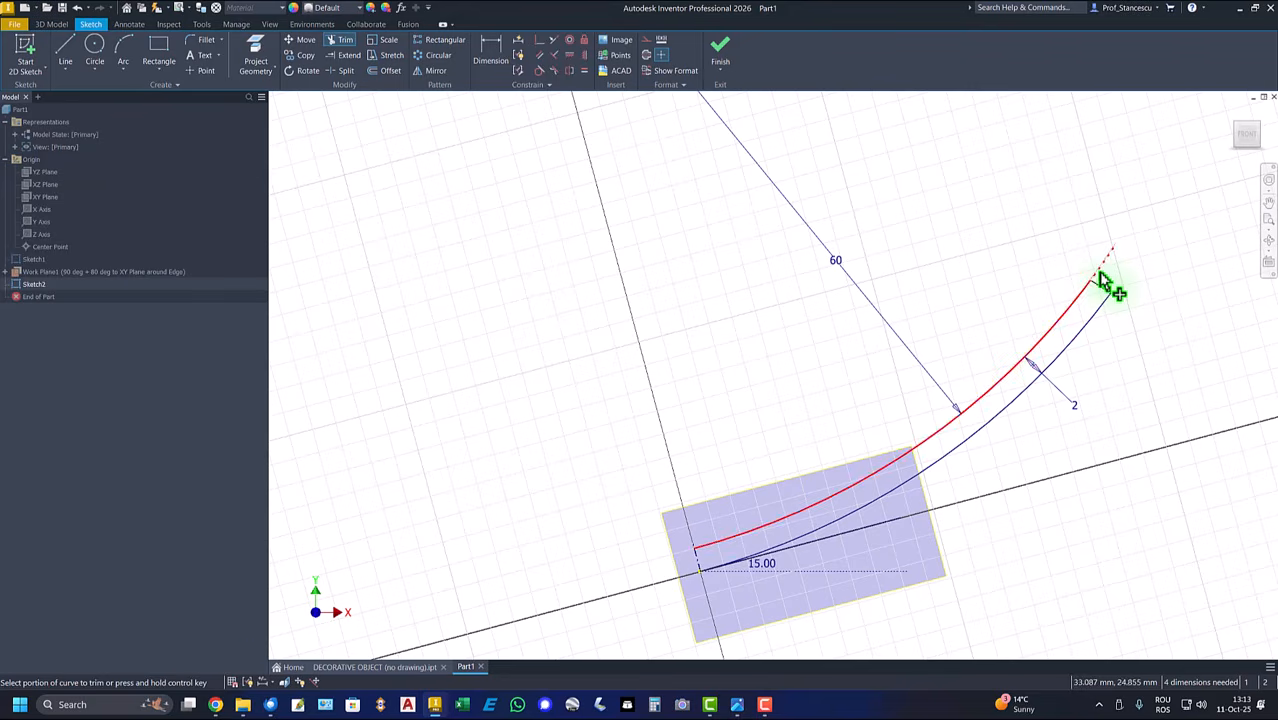
pyautogui.click(1103, 262)
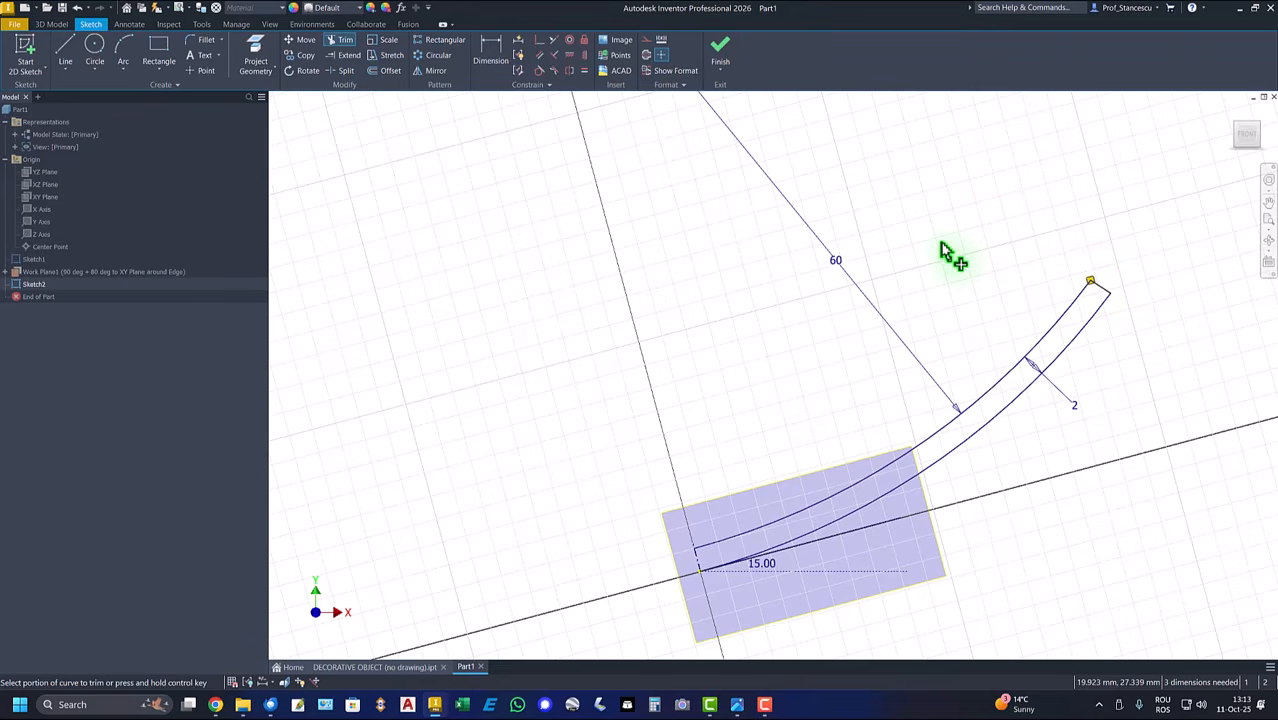
# Constrain the short closing line to be coincident with the shared center point of the arcs
pyautogui.press('Home')
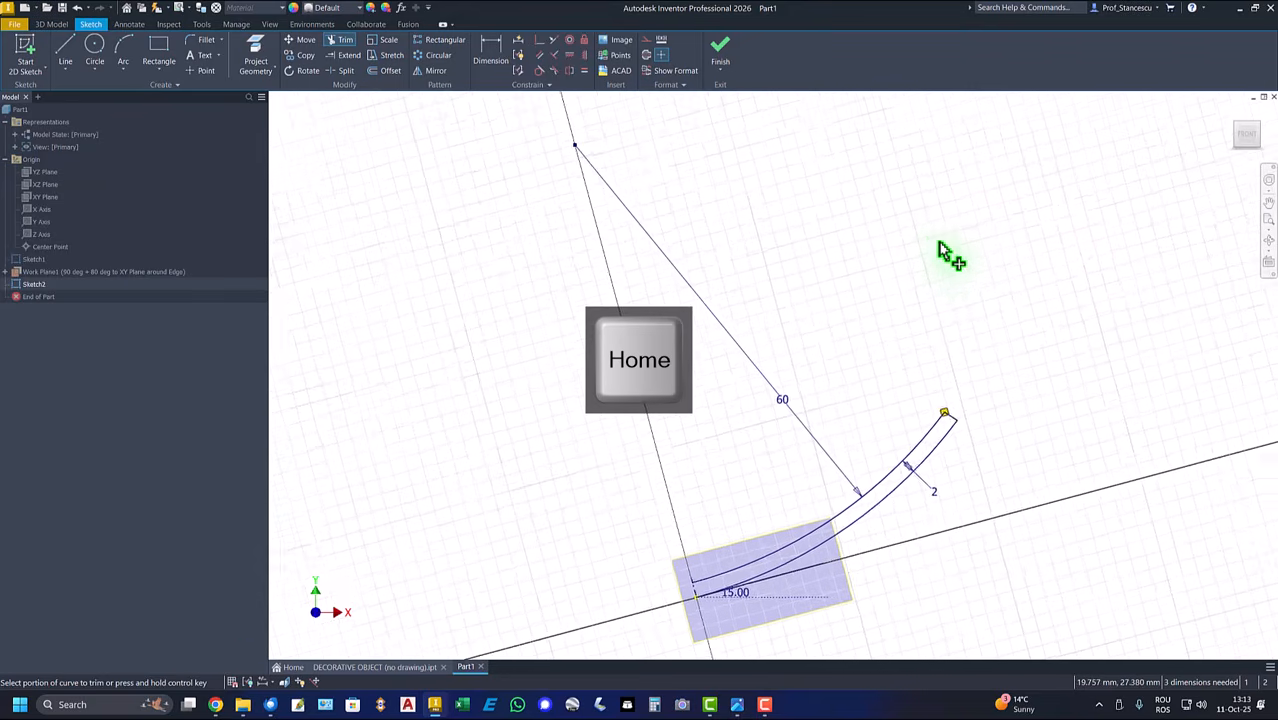
pyautogui.click(540, 40)
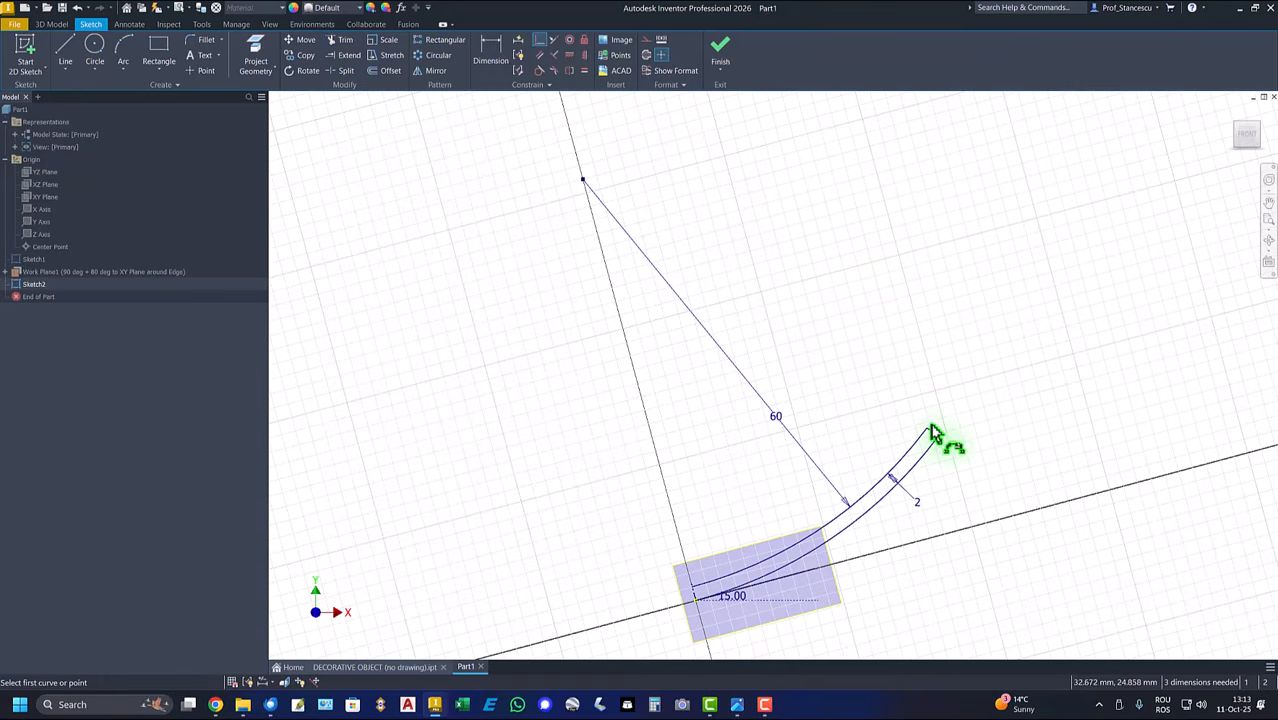
pyautogui.scroll(2, 933, 438)
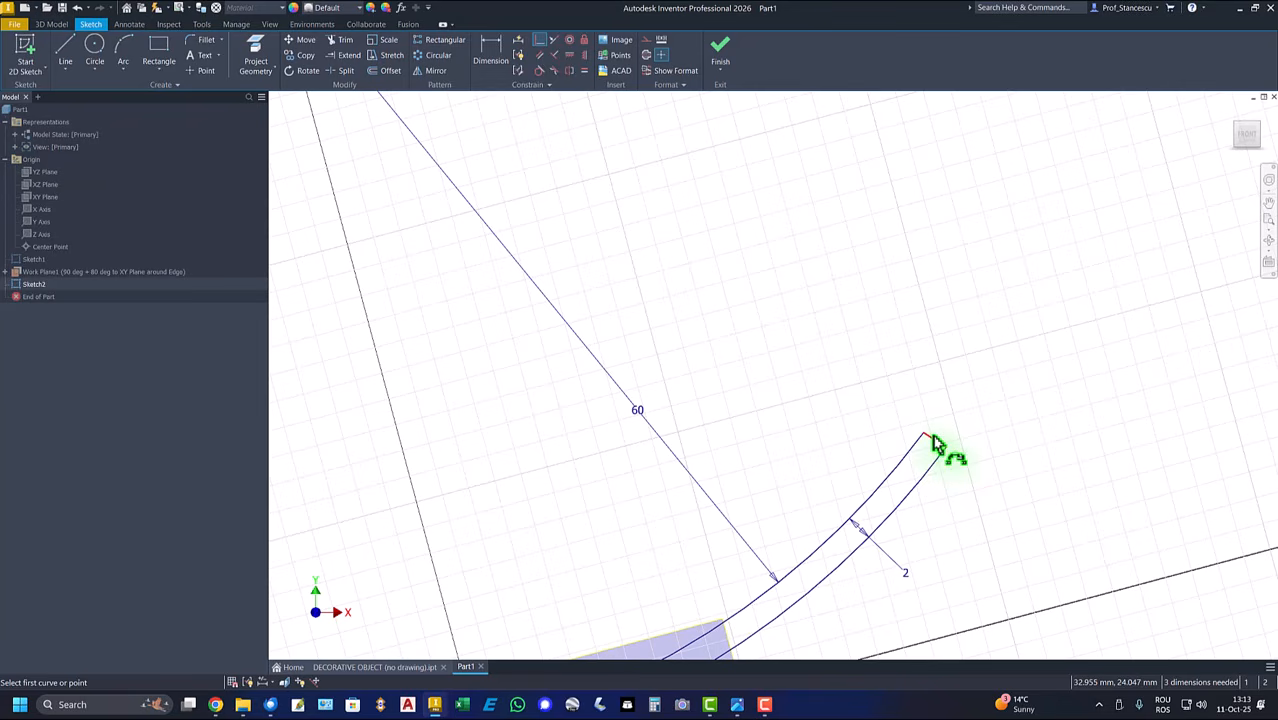
pyautogui.scroll(-4, 850, 375)
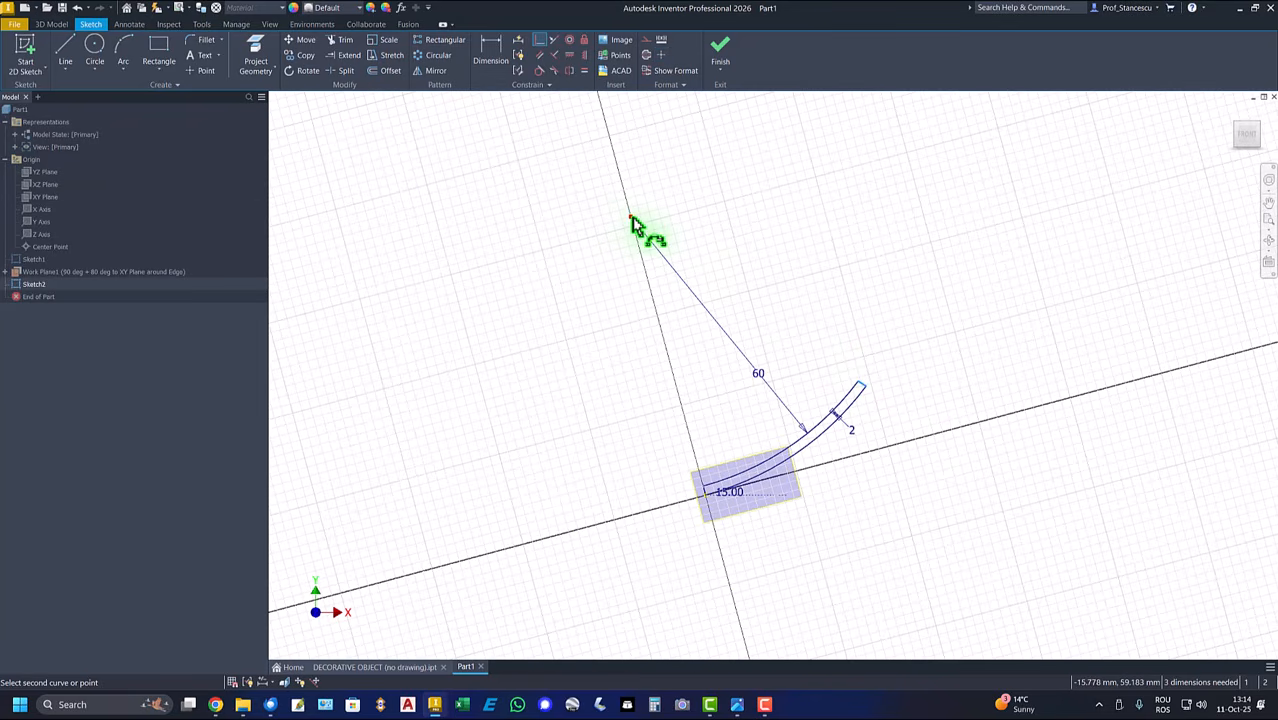
pyautogui.click(631, 218)
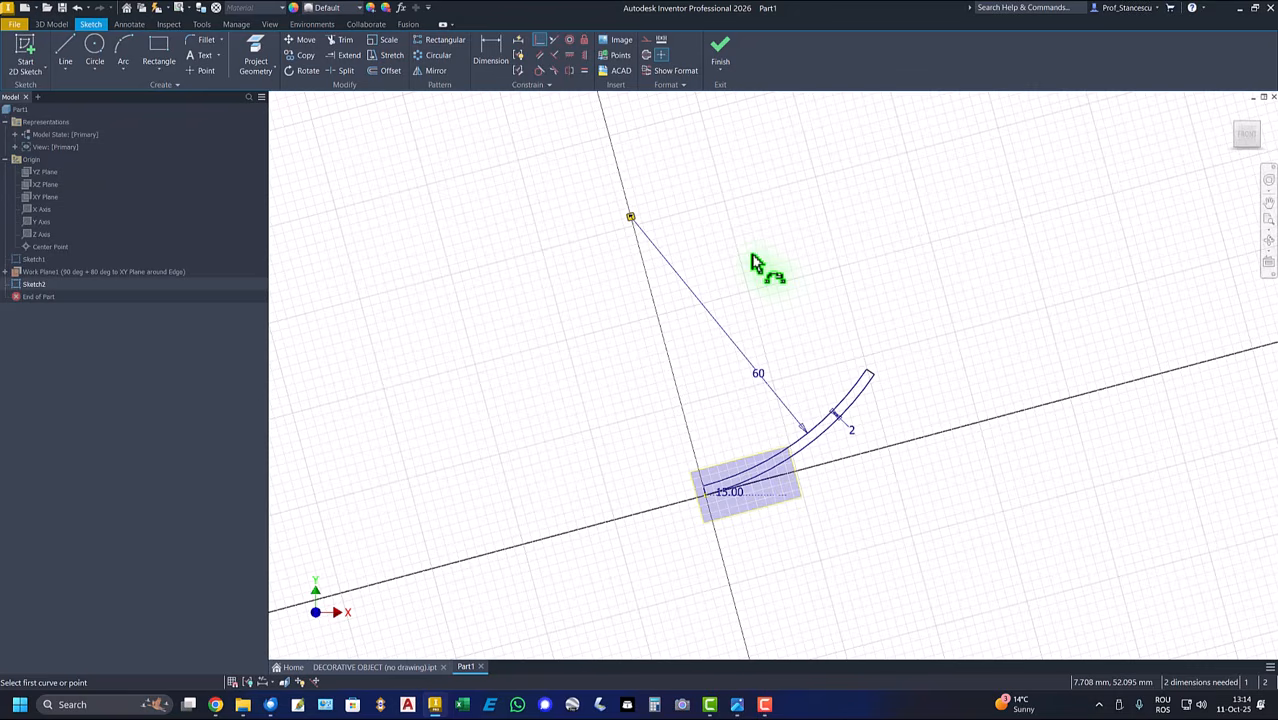
# Dimension the angle between the short closing line and the centerline as 40 degrees
pyautogui.click(490, 66)
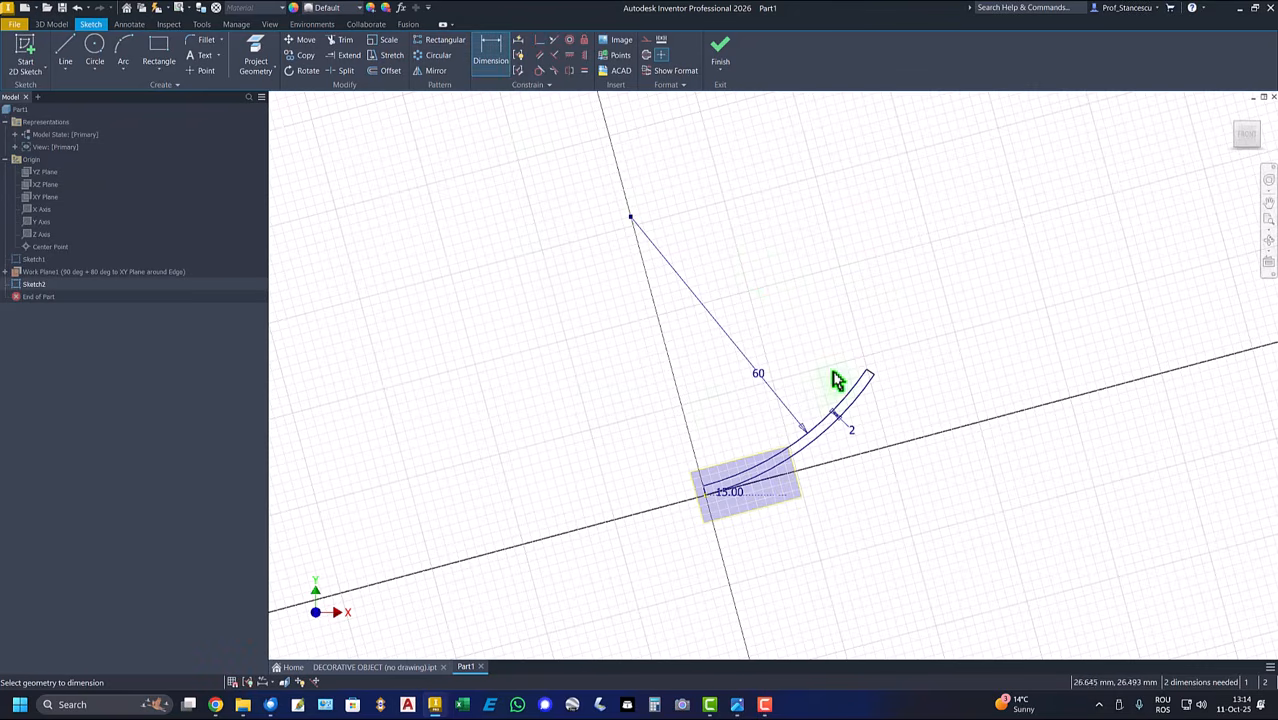
pyautogui.scroll(2, 845, 381)
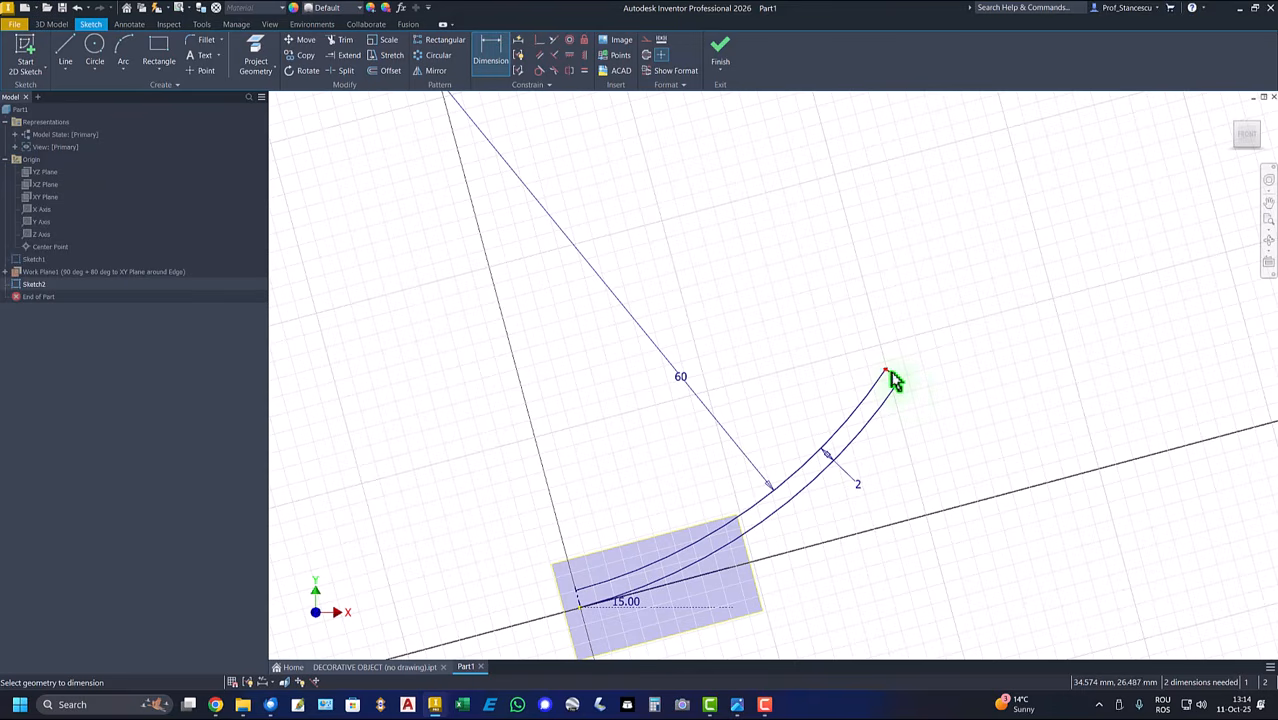
pyautogui.click(893, 378)
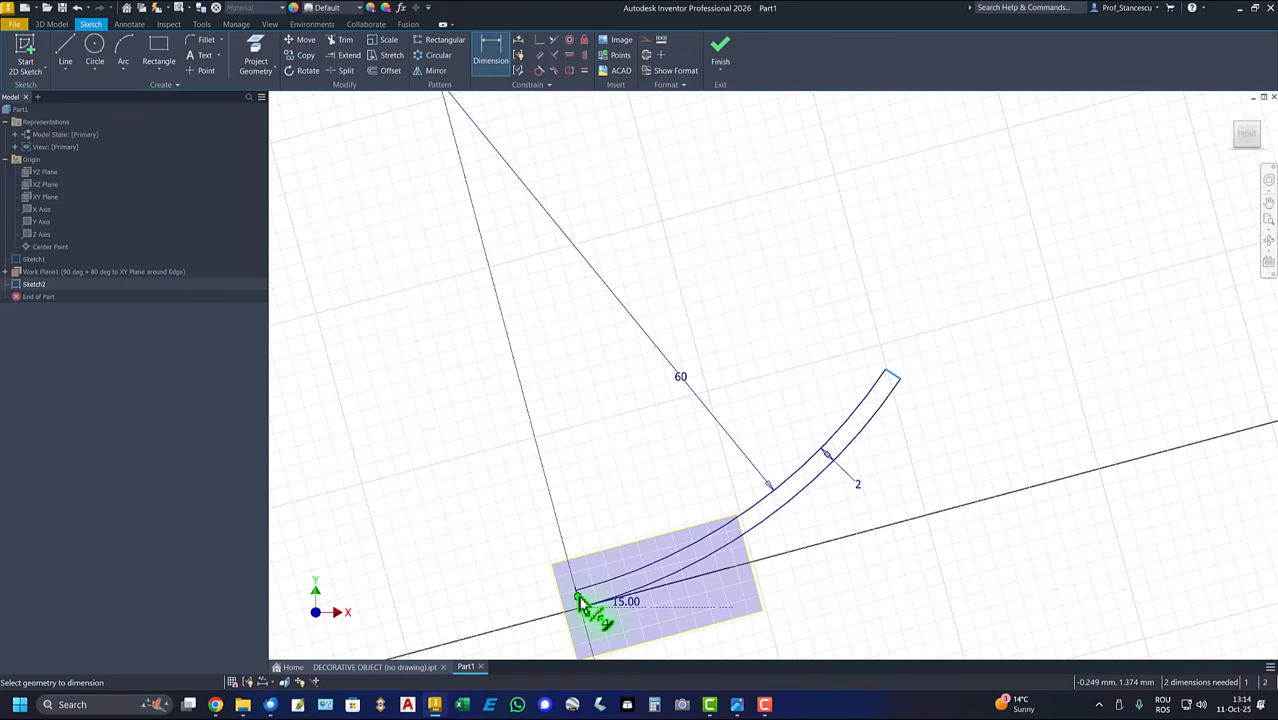
pyautogui.scroll(3, 583, 606)
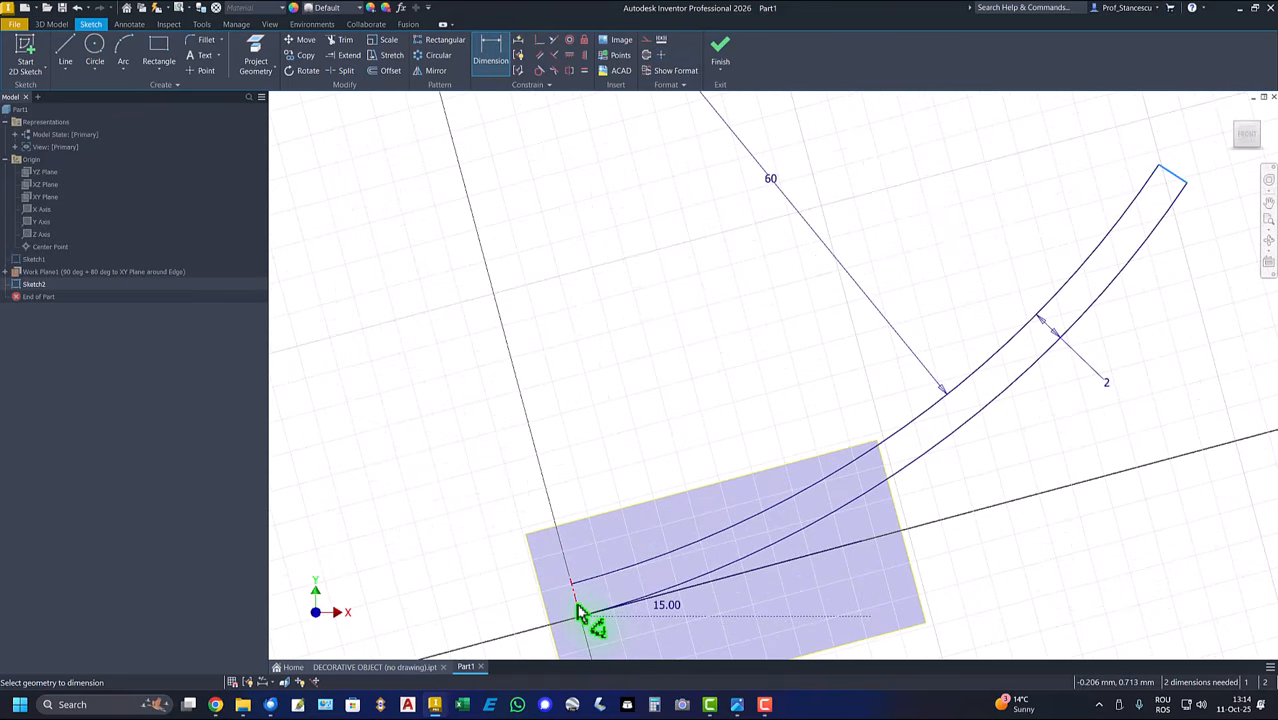
pyautogui.click(581, 614)
pyautogui.click(1006, 612)
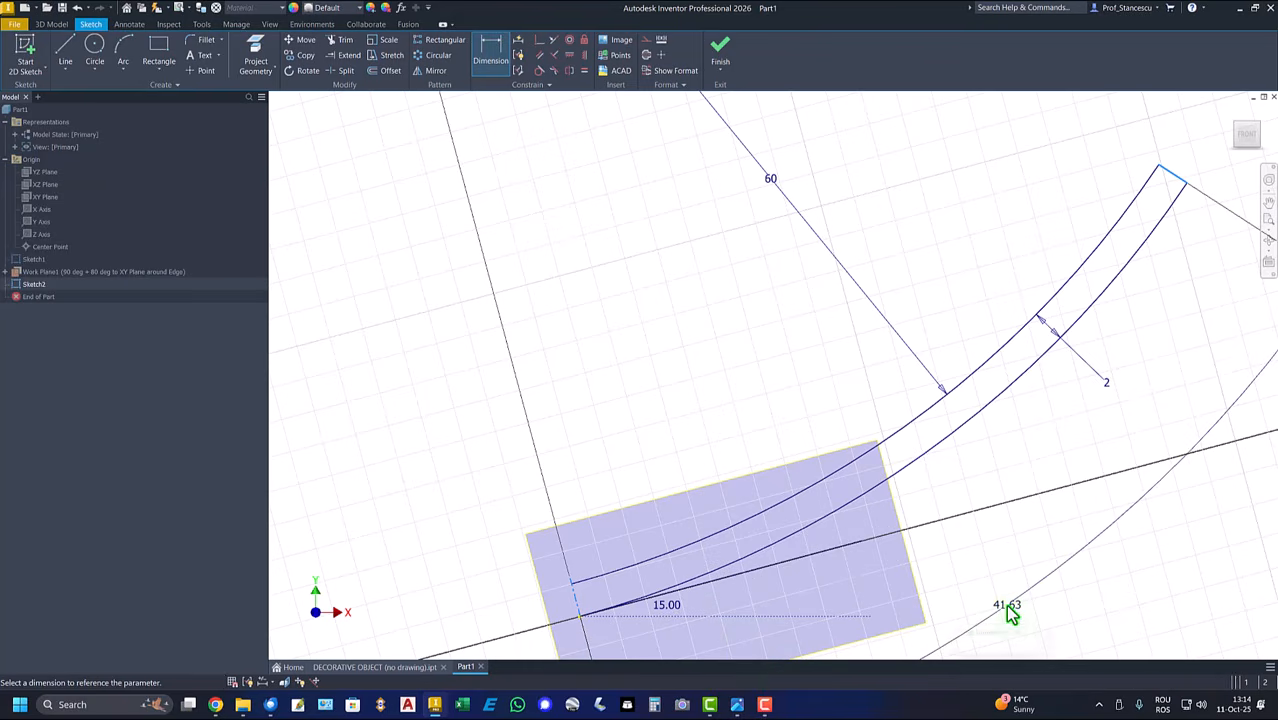
pyautogui.press('Return')
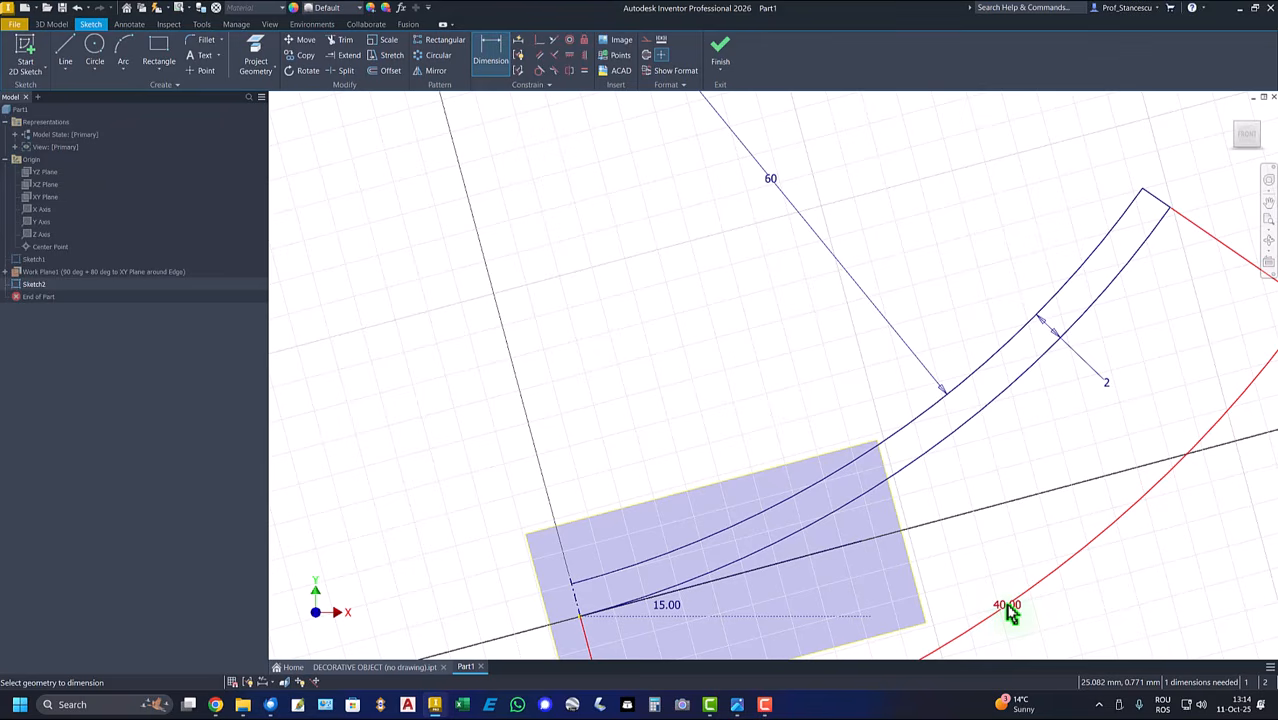
pyautogui.press('Home')
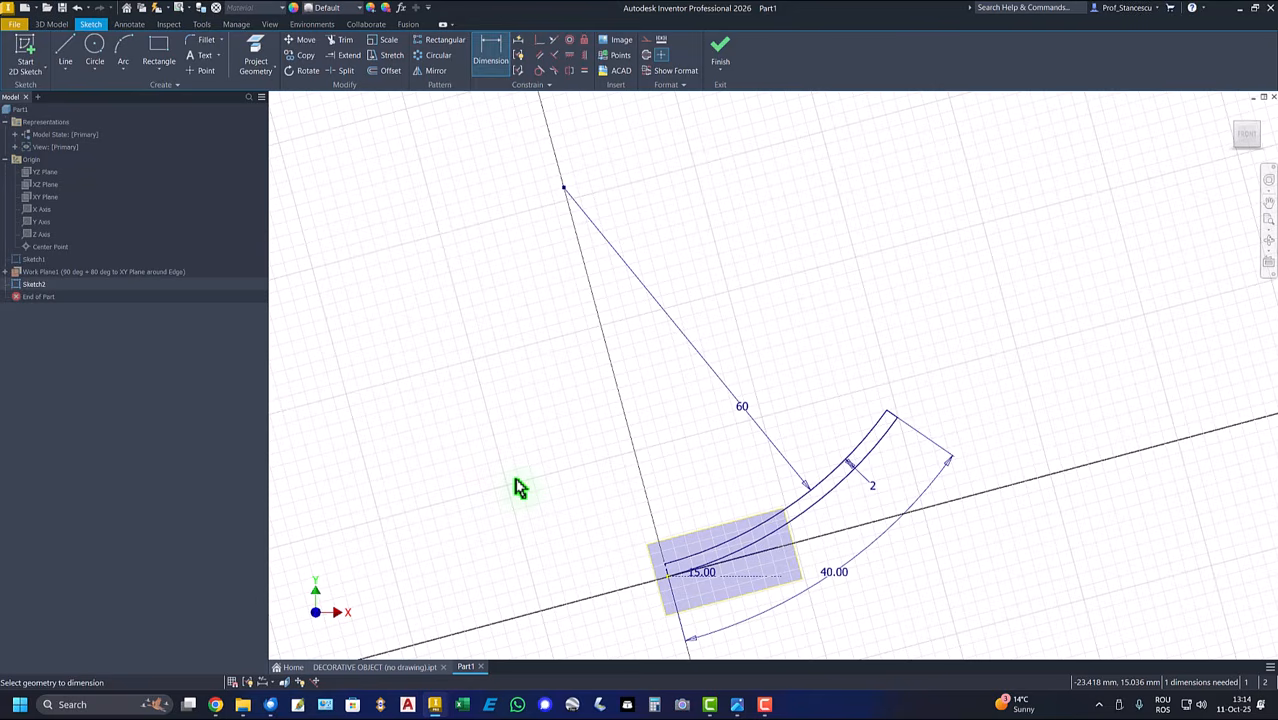
pyautogui.press('Escape')
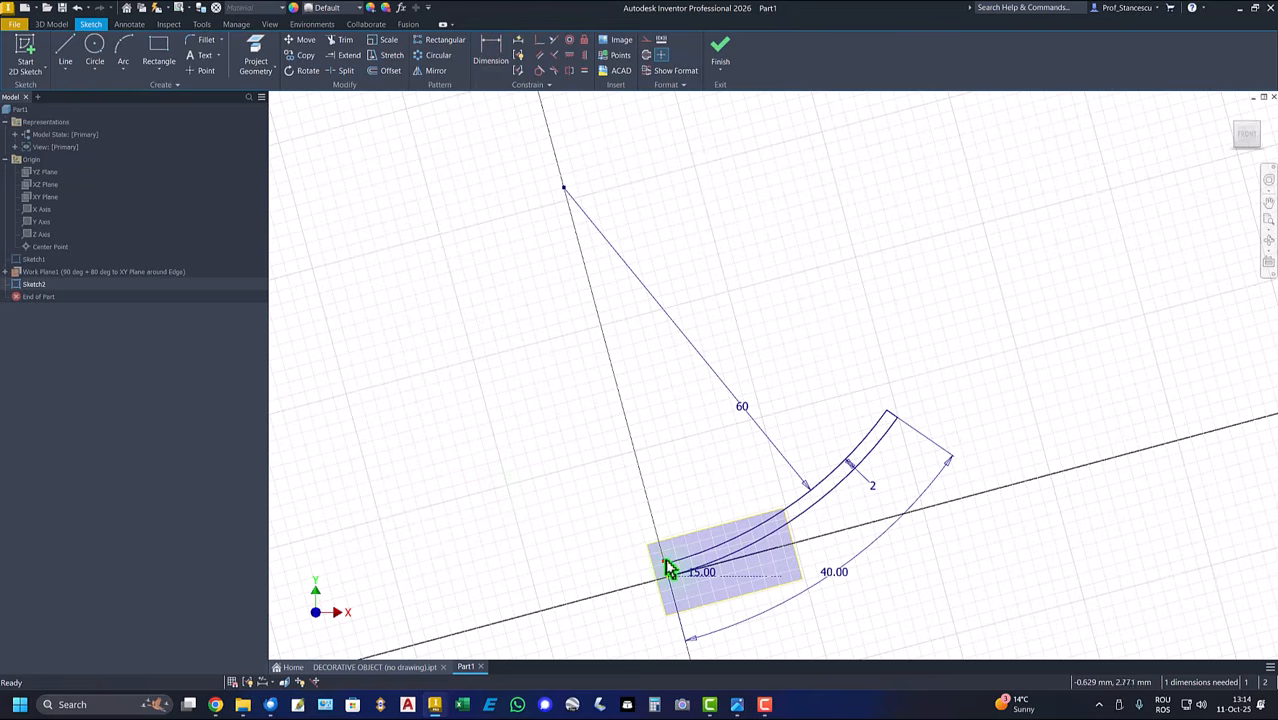
# Shorten the centerline, align its free end horizontally with the upper corner of the arc profile's short closing line, and finish the sketch
pyautogui.moveTo(666, 562); pyautogui.dragTo(639, 469)
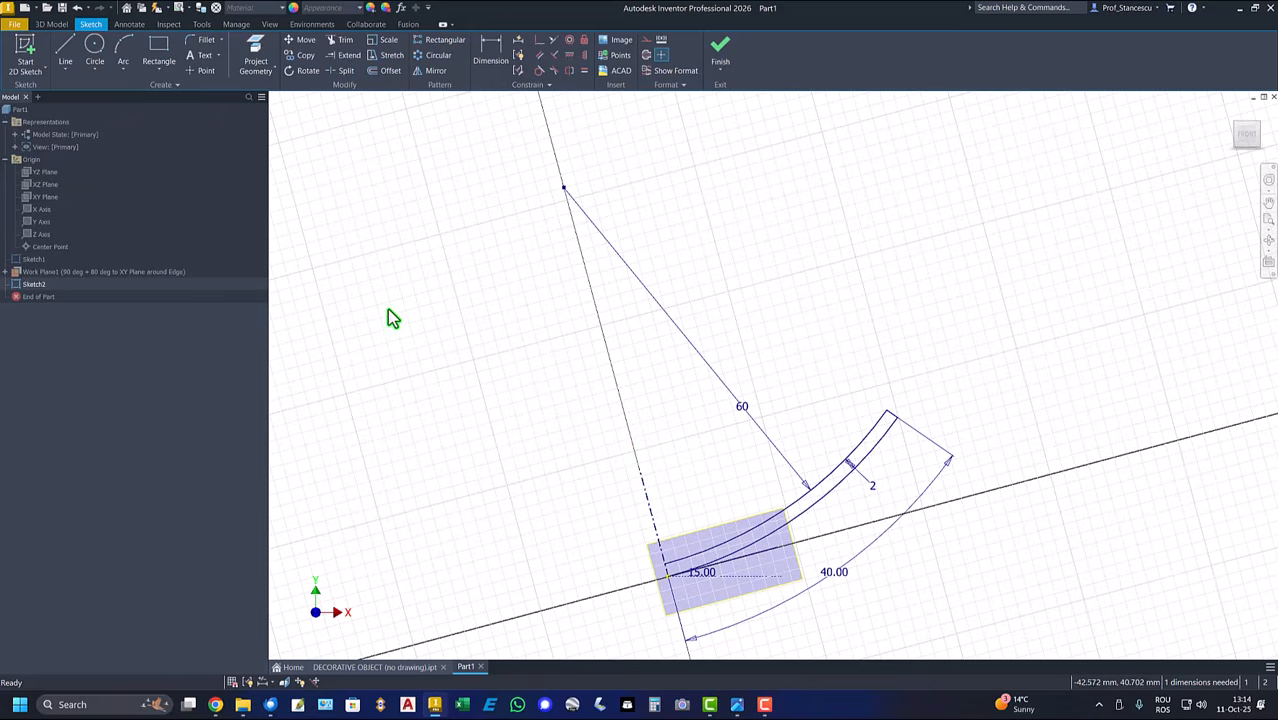
pyautogui.click(569, 55)
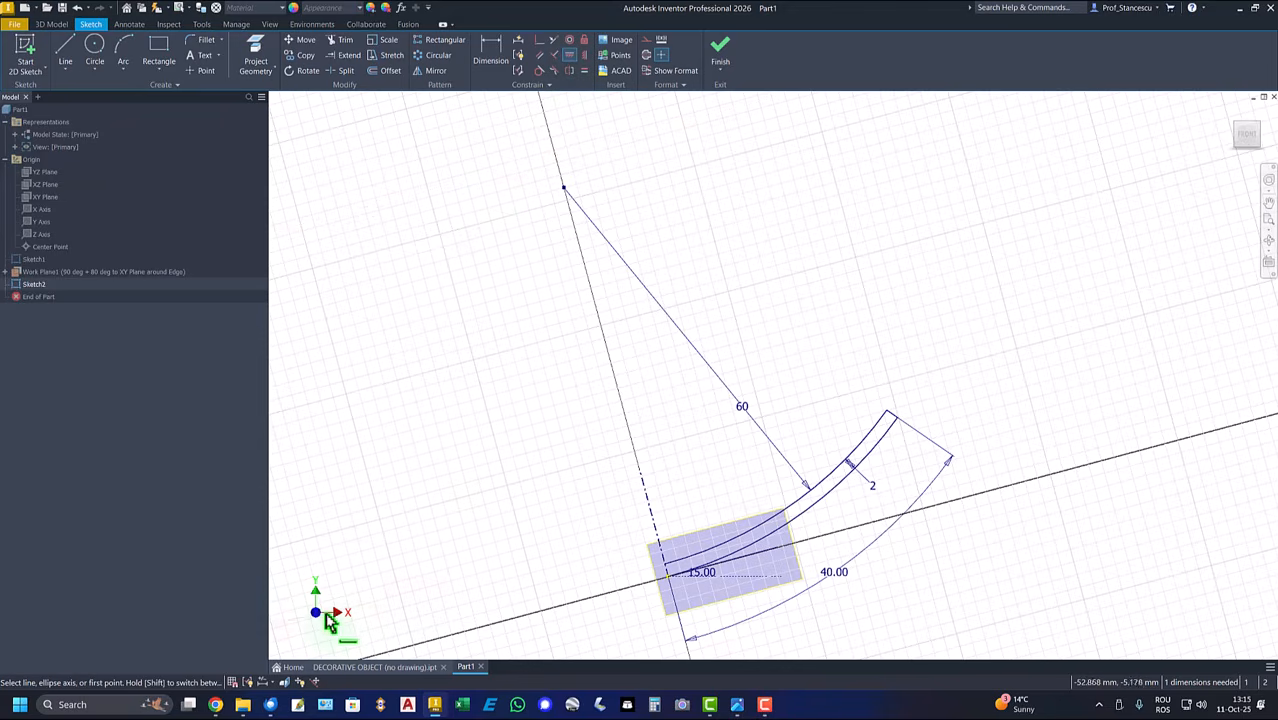
pyautogui.click(639, 469)
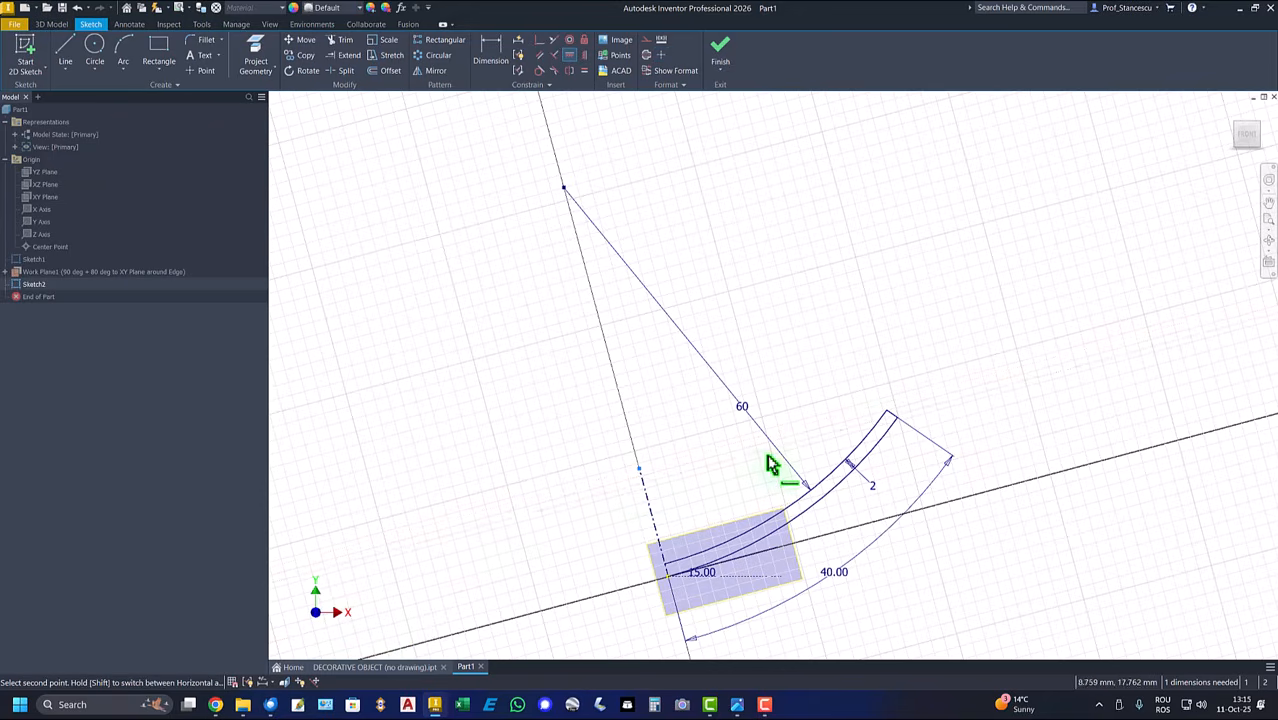
pyautogui.click(888, 414)
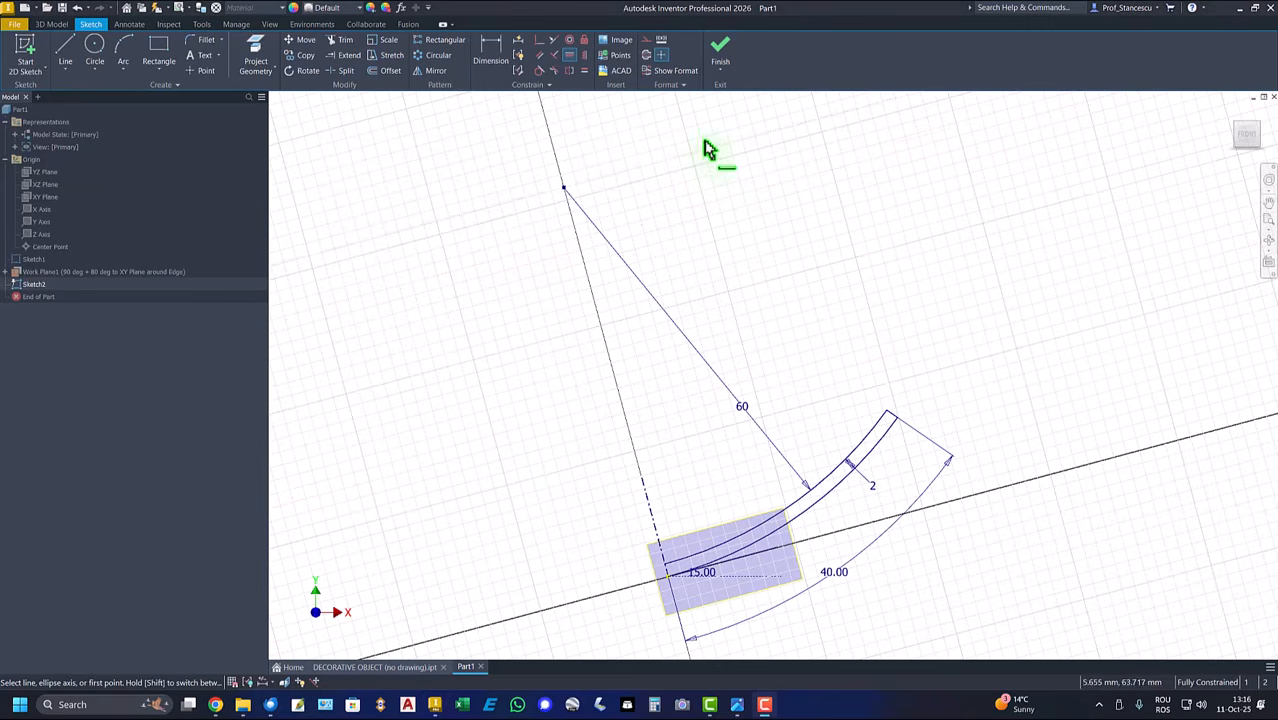
pyautogui.click(718, 50)
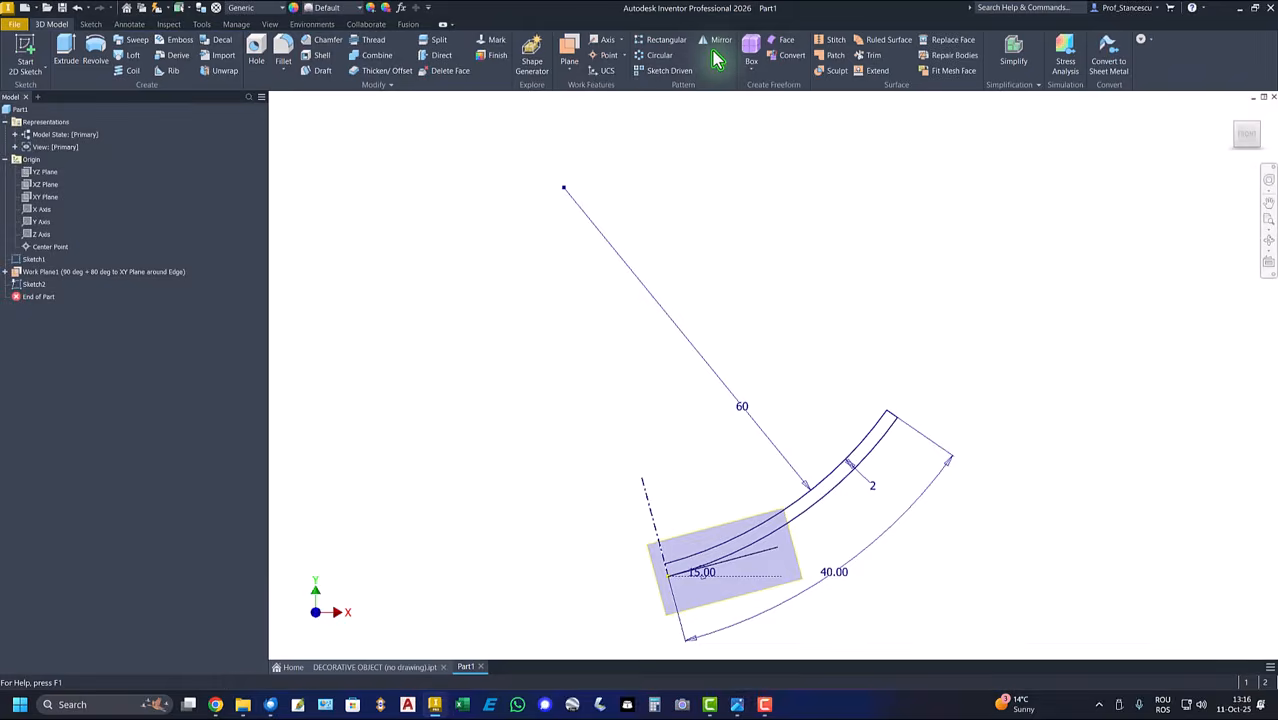
# Revolve the arc profile 360 degrees around the centerline into a bowl and hide Sketch1
pyautogui.click(96, 48)
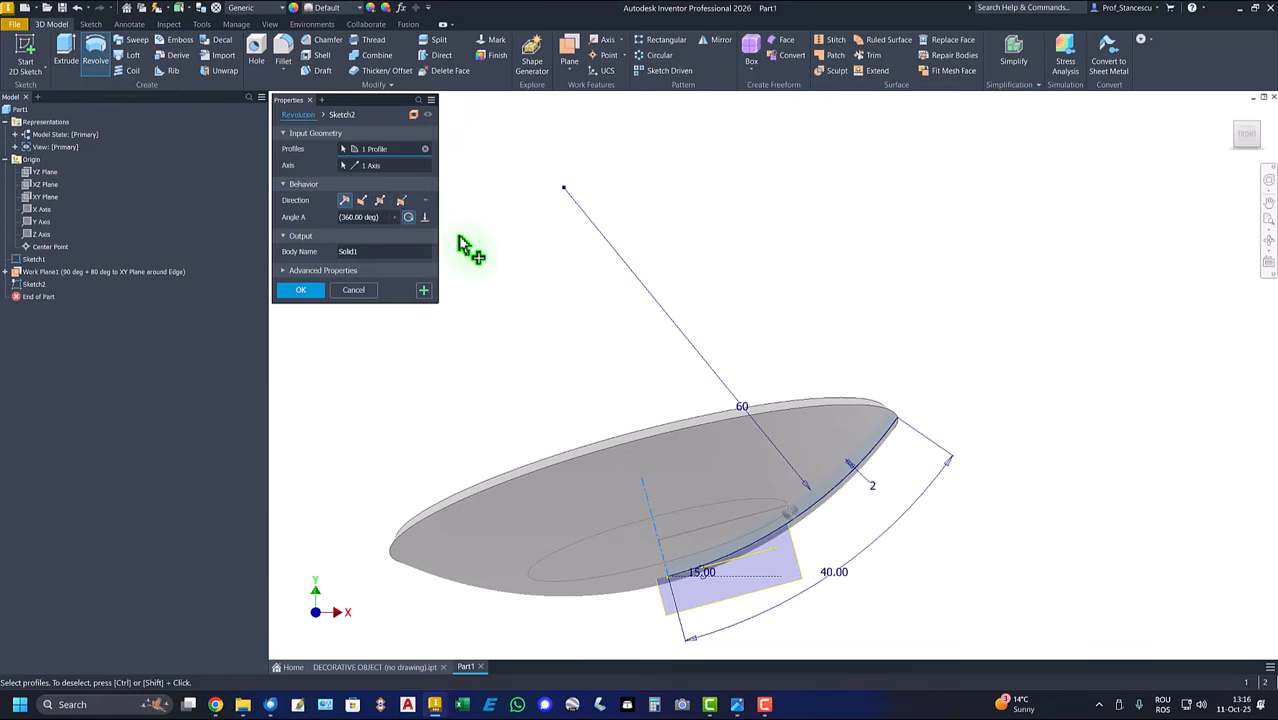
pyautogui.click(302, 290)
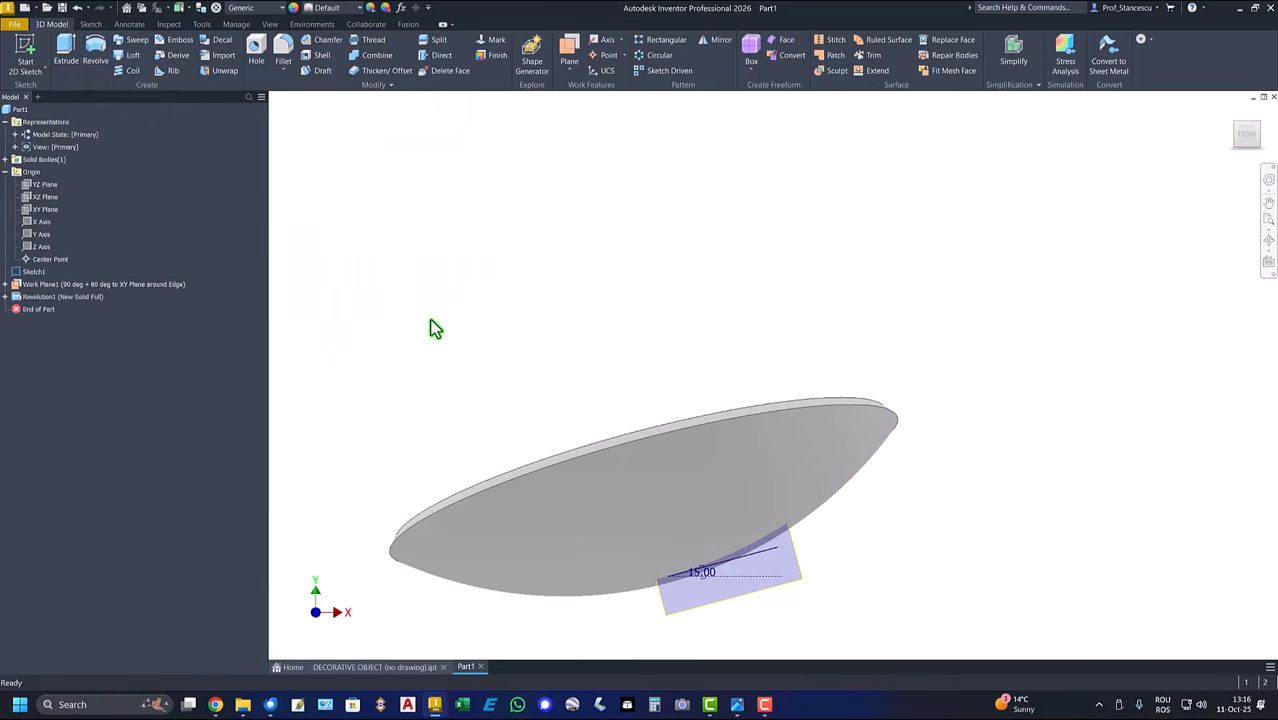
pyautogui.press('F6')
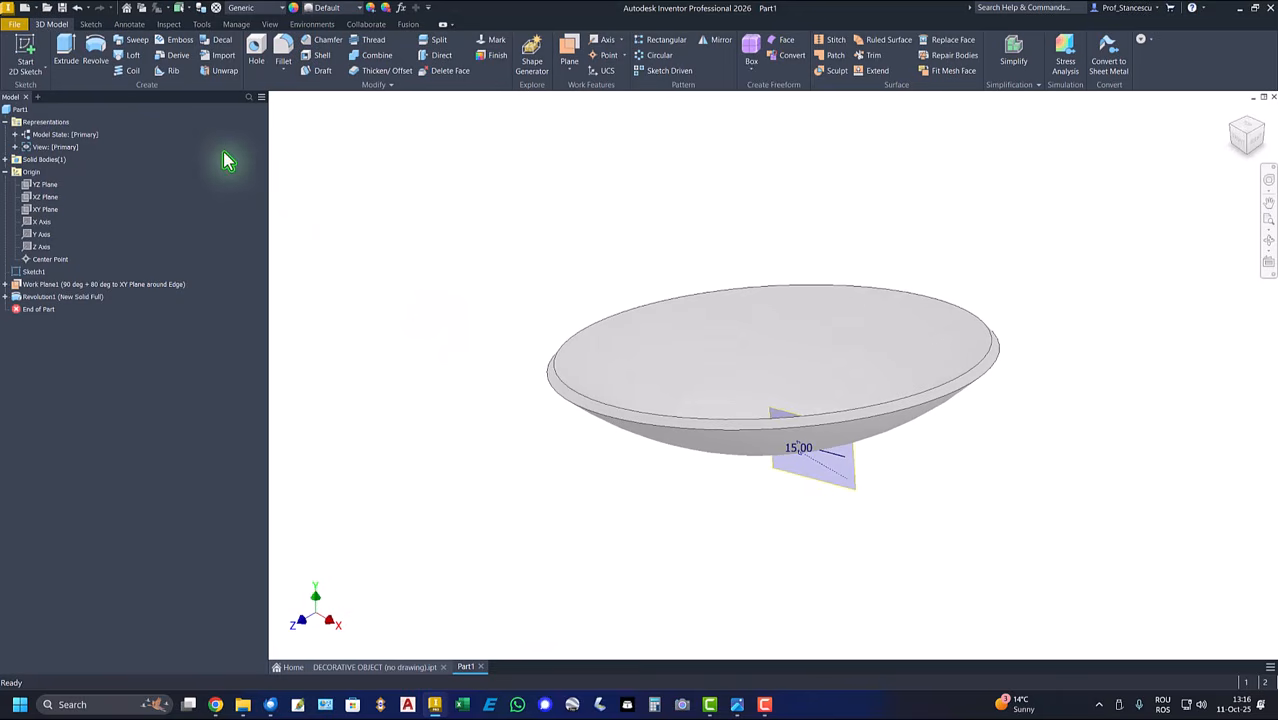
pyautogui.rightClick(16, 271)
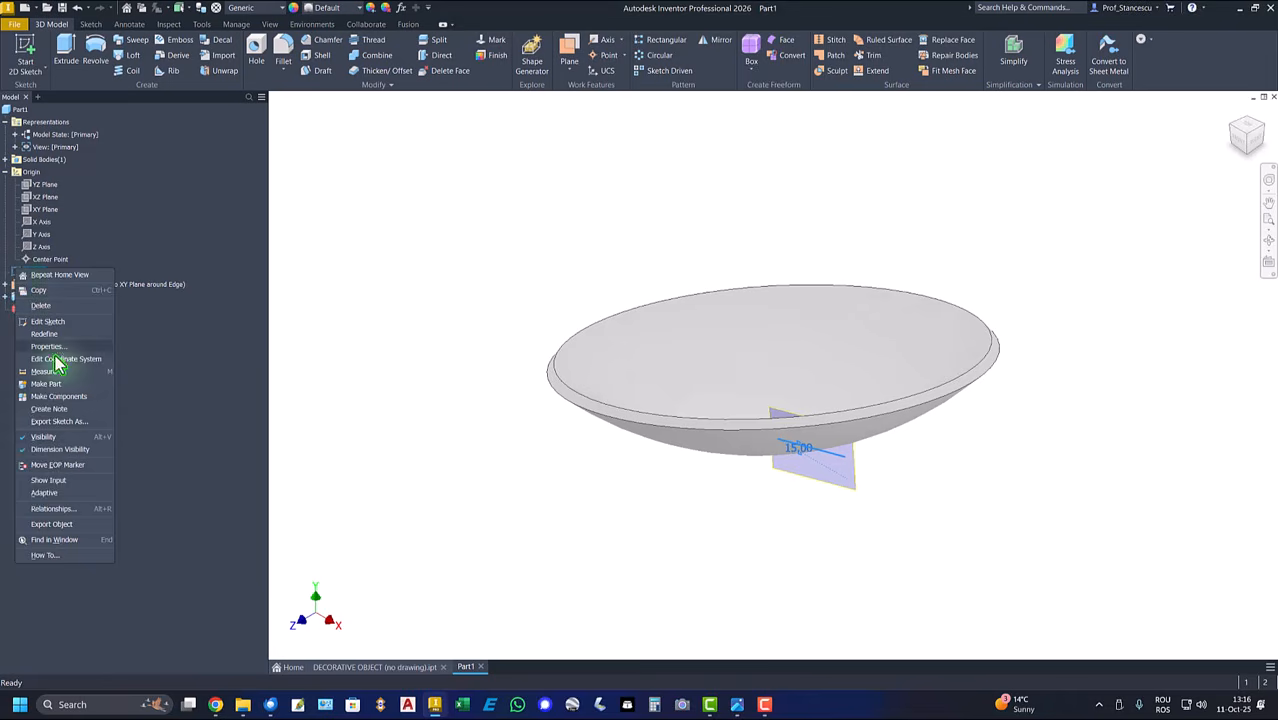
pyautogui.click(54, 436)
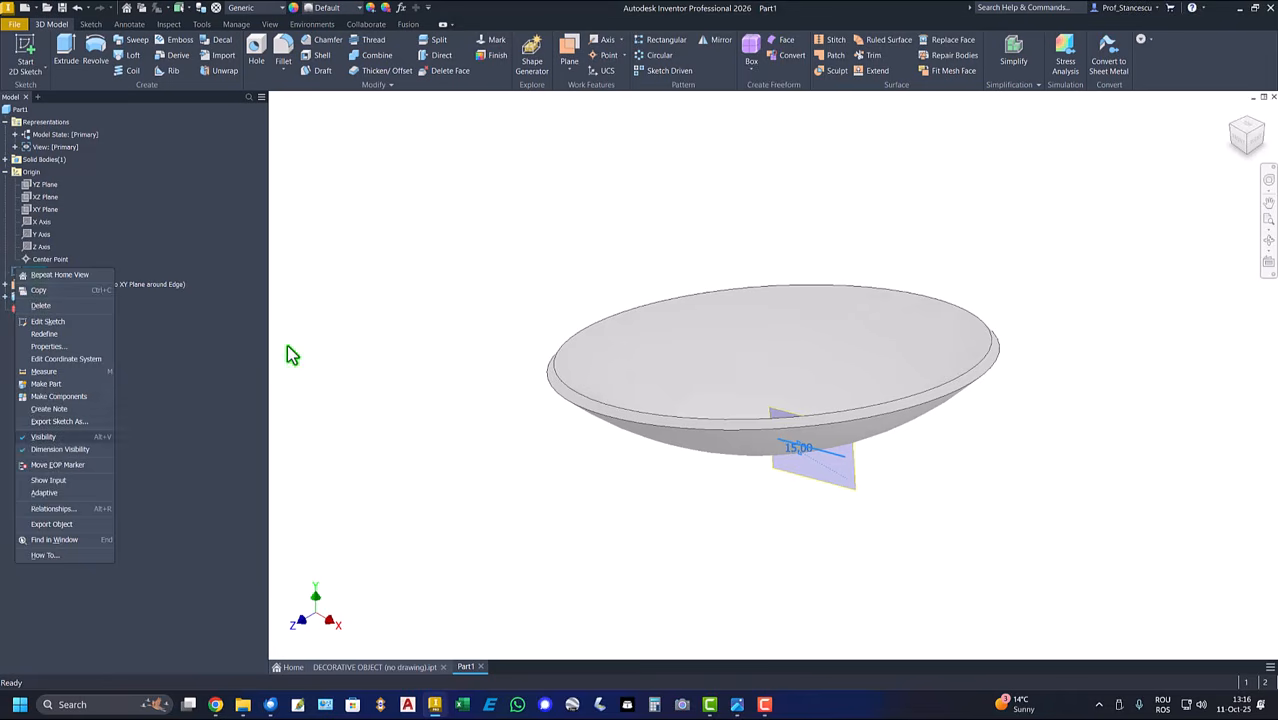
# Start a sketch on Work Plane1 with sliced graphics and project the bowl's inner section arc into it
pyautogui.click(855, 470)
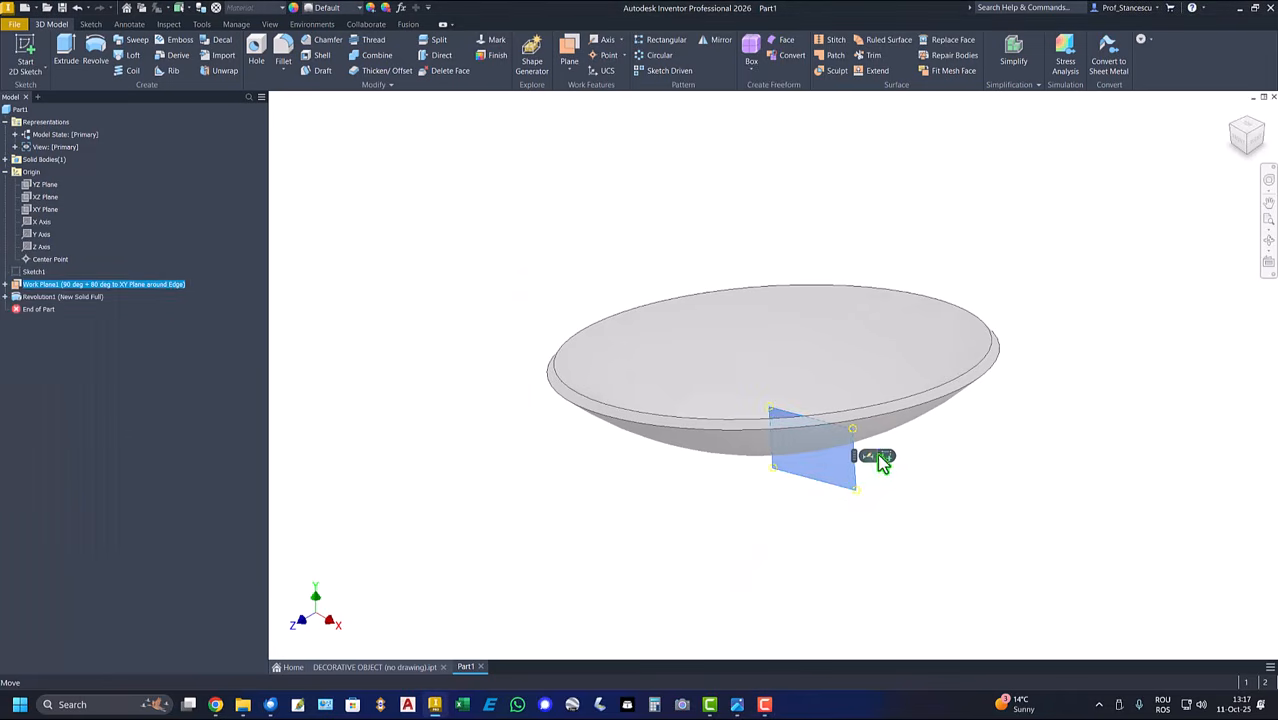
pyautogui.click(885, 457)
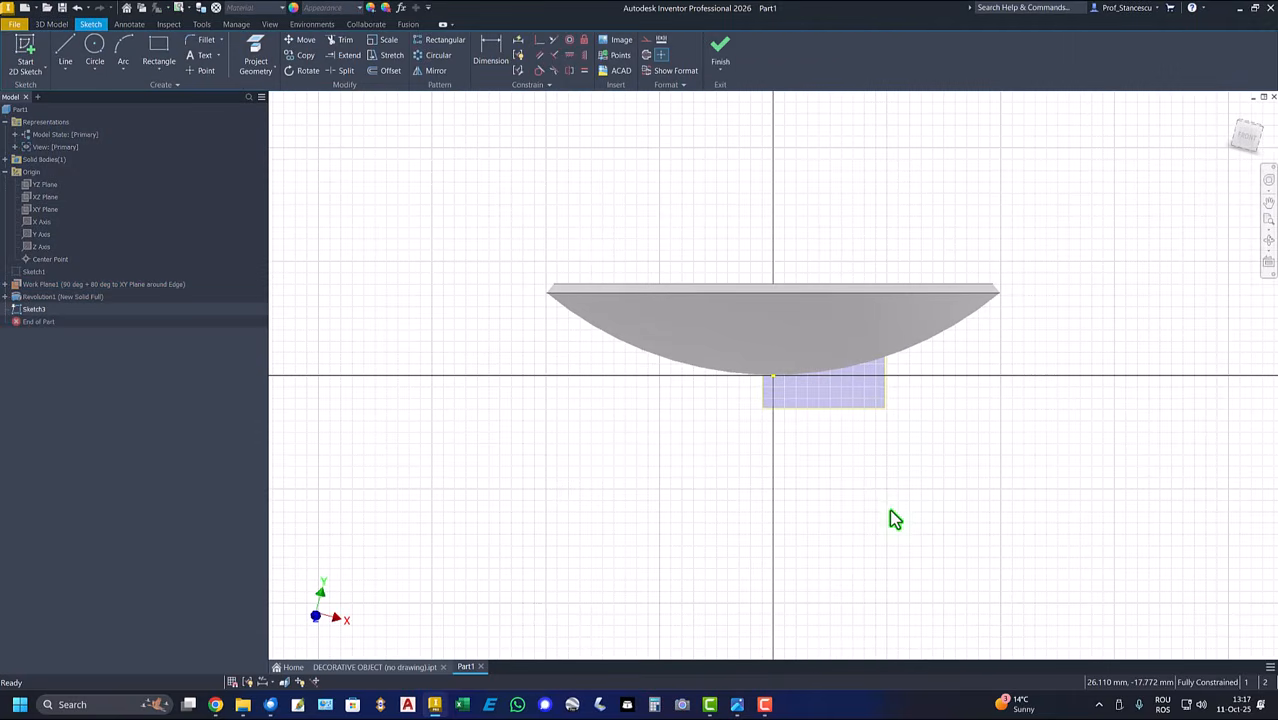
pyautogui.press('F7')
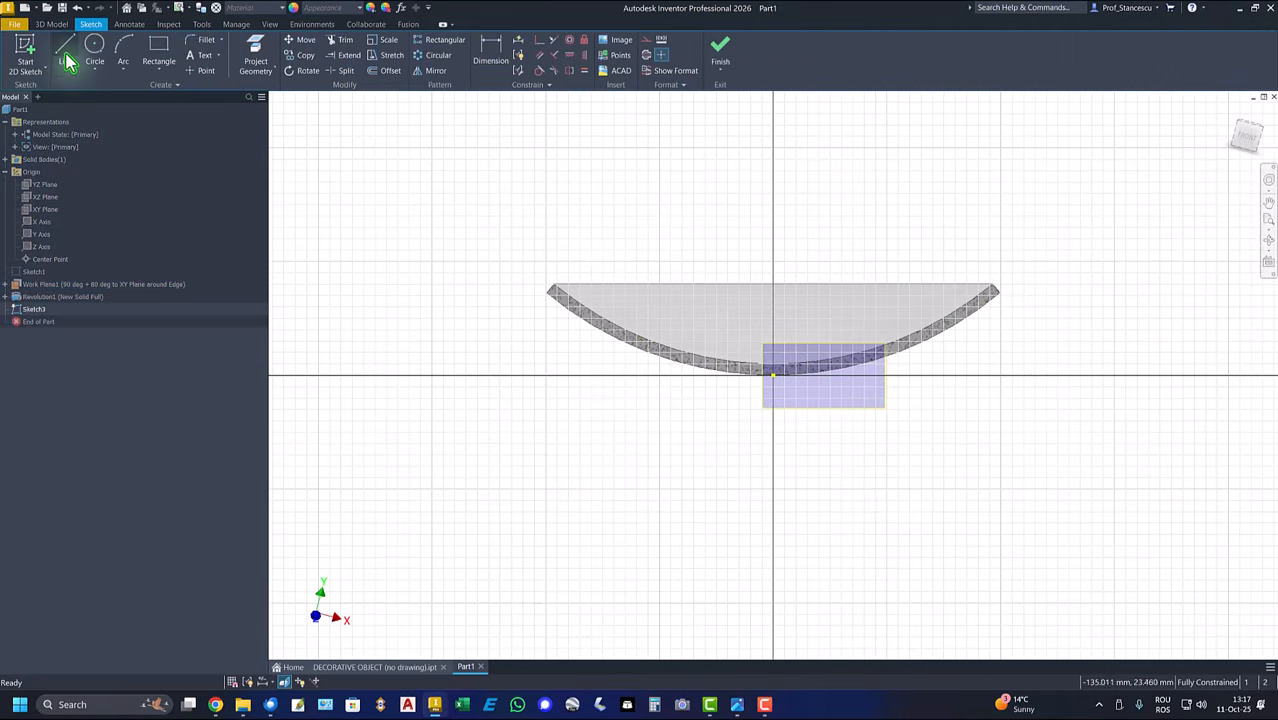
pyautogui.click(255, 52)
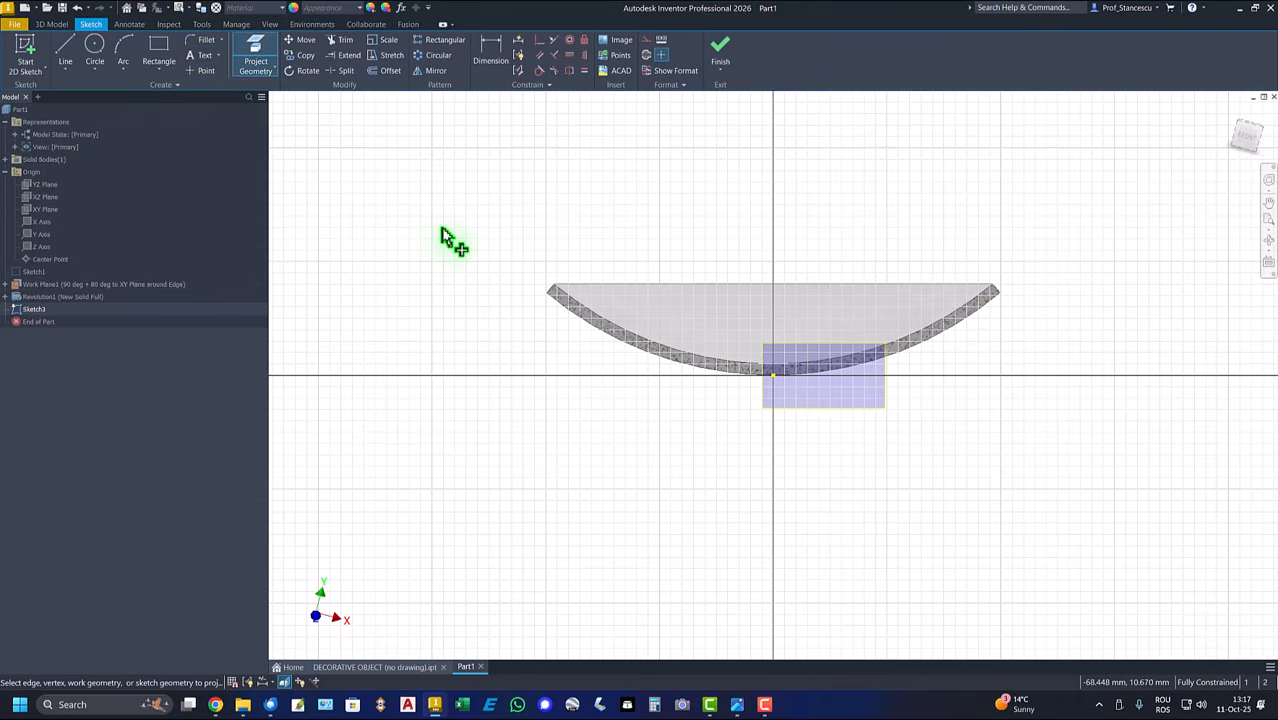
pyautogui.click(593, 315)
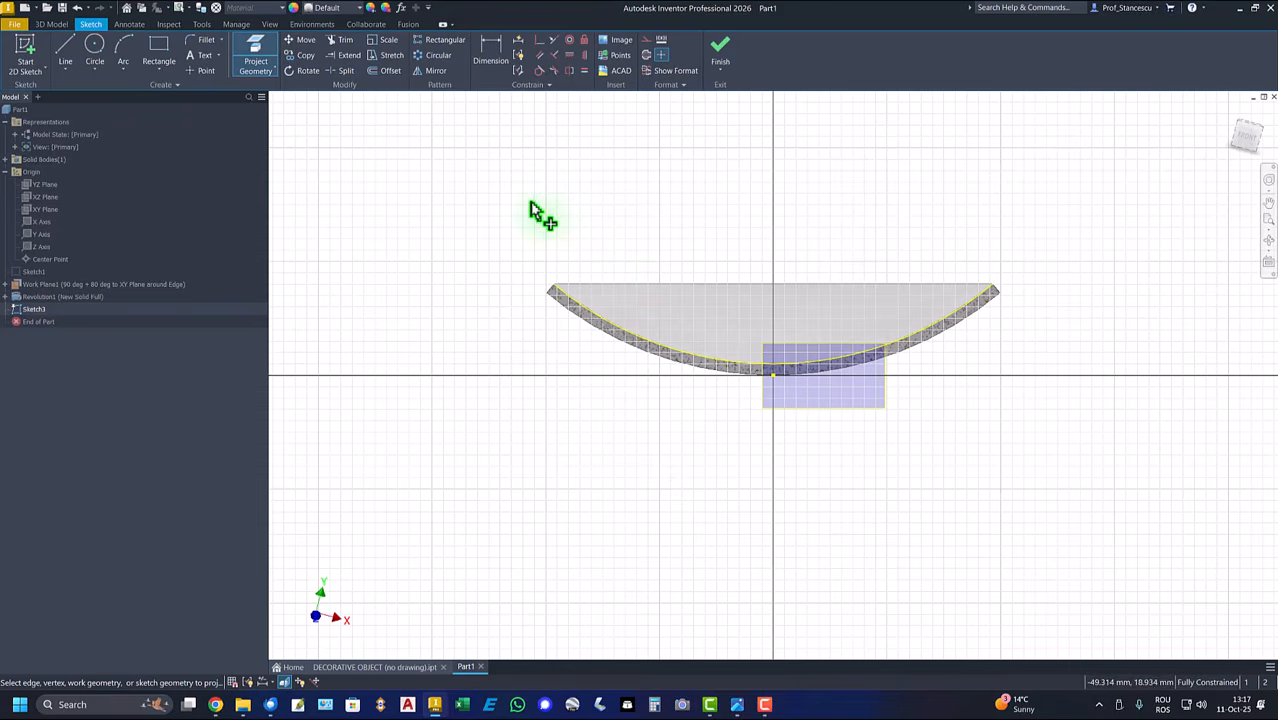
# Draw a straight line between the two ends of the projected inner arc and finish the sketch
pyautogui.click(68, 50)
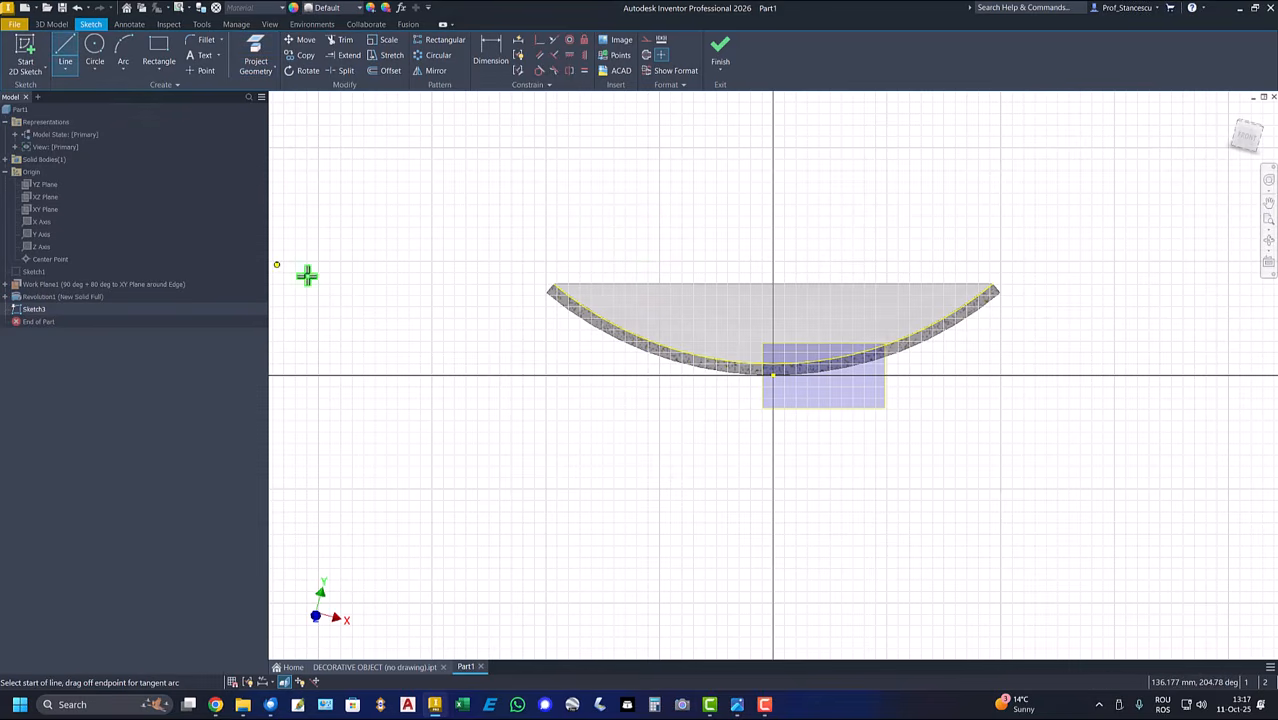
pyautogui.click(553, 287)
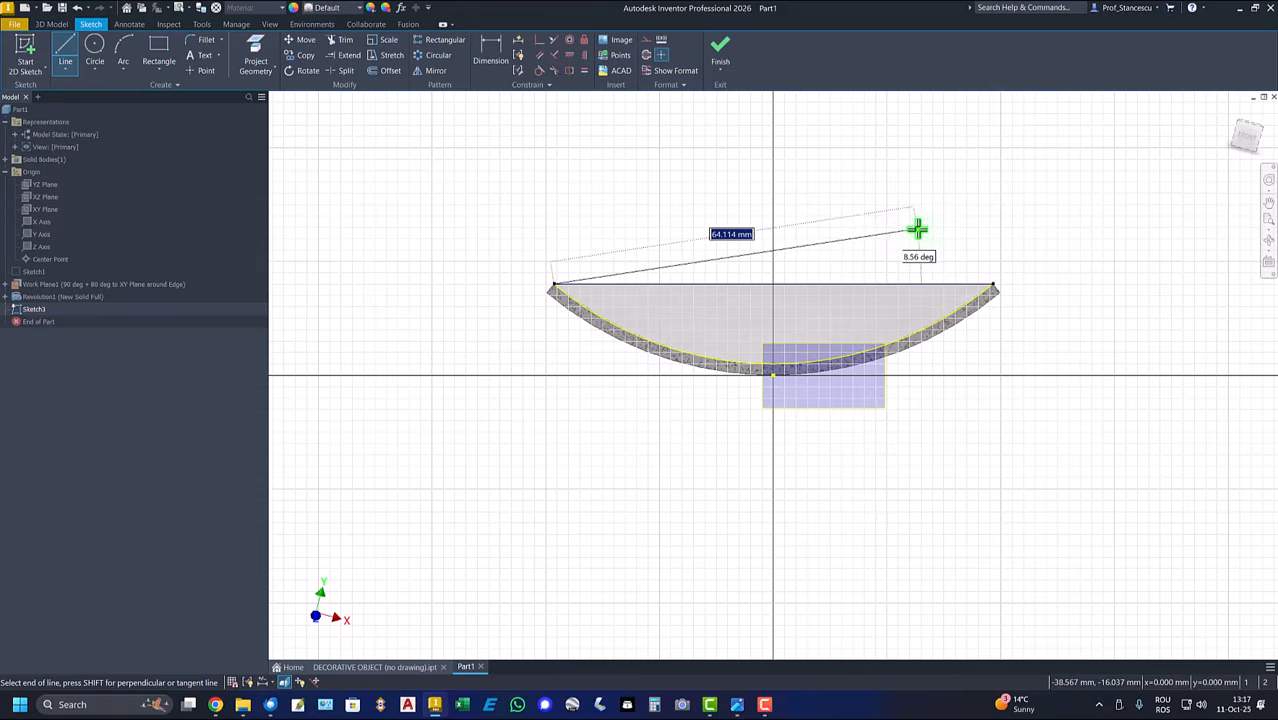
pyautogui.click(992, 286)
pyautogui.rightClick(939, 228)
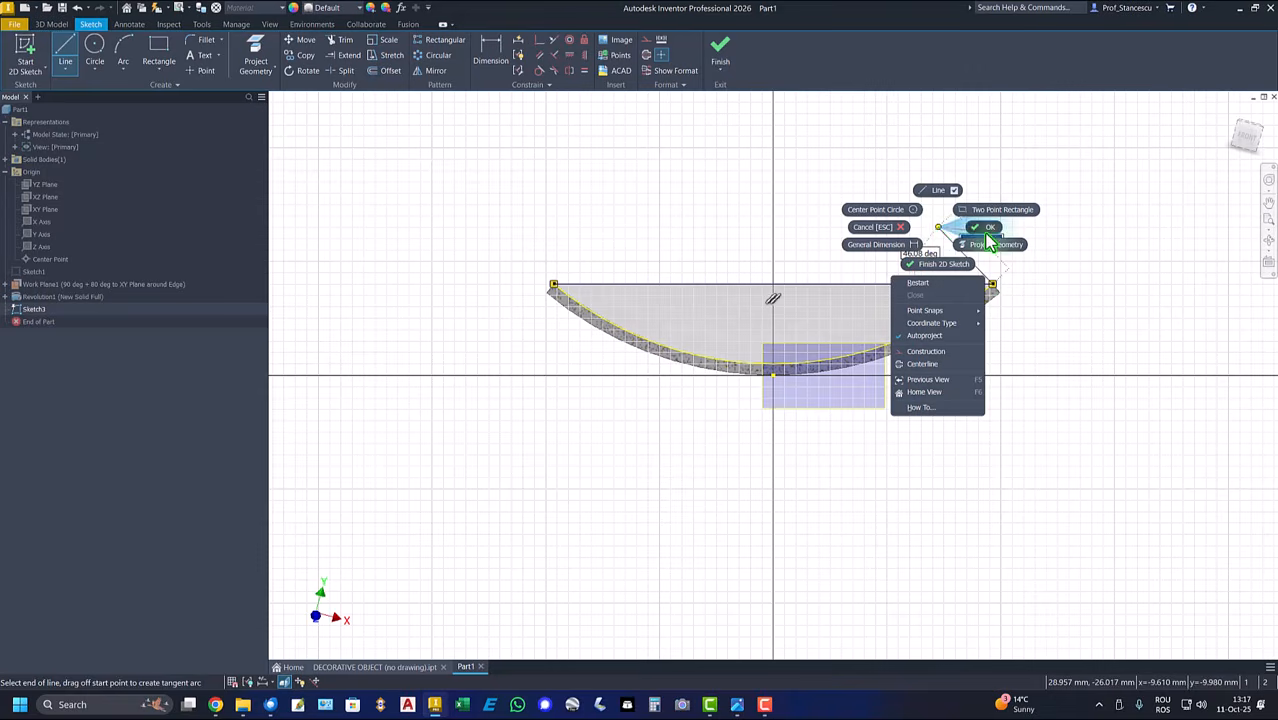
pyautogui.click(987, 230)
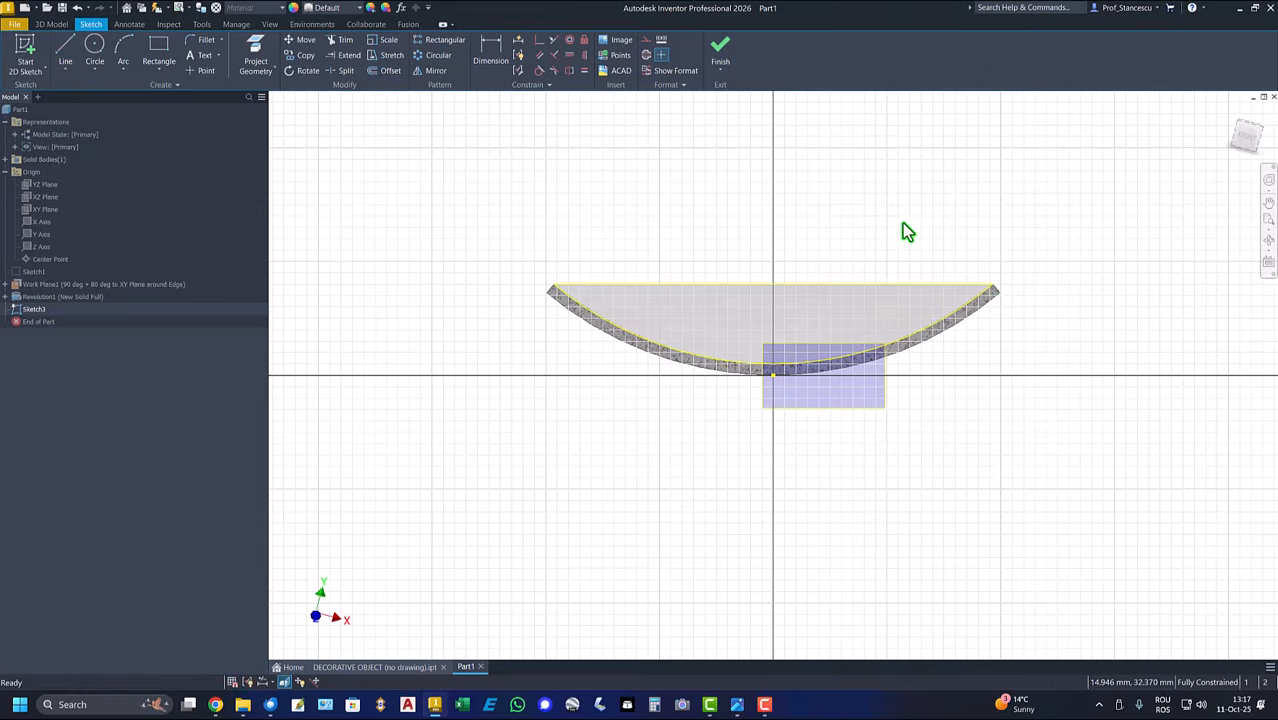
pyautogui.click(719, 52)
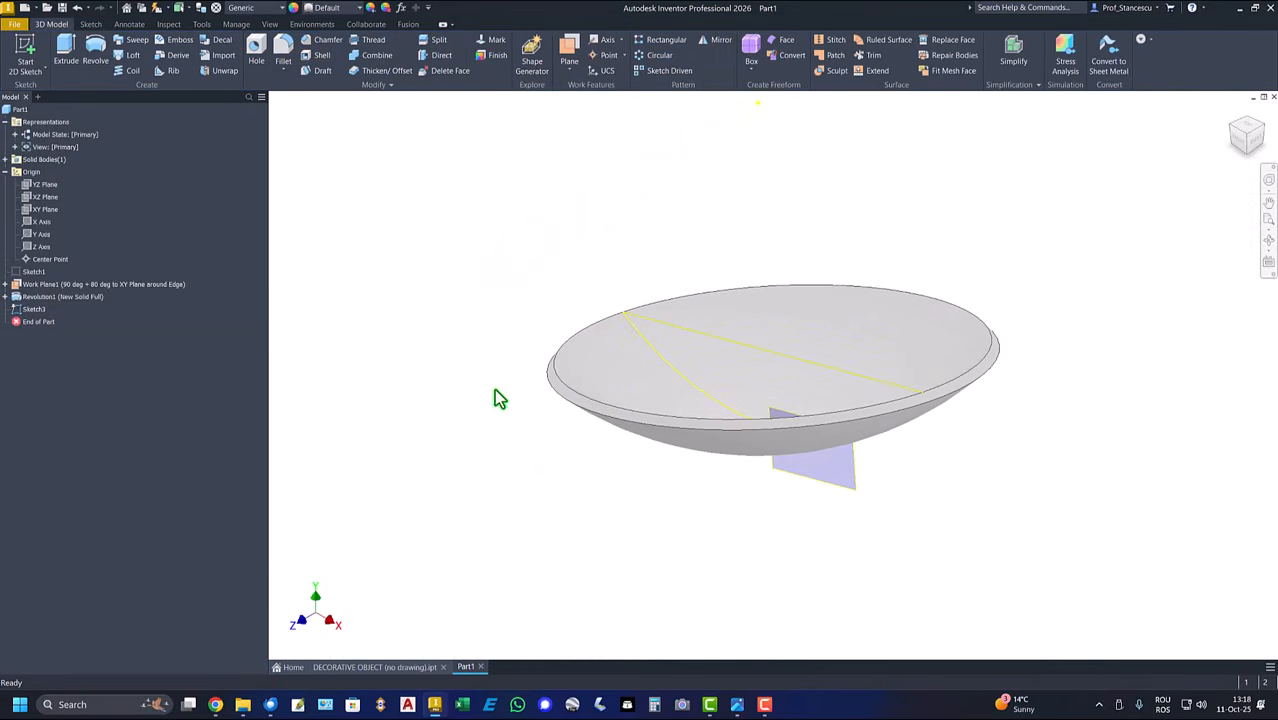
# Hide Work Plane1 and create a work plane at 90 degrees to it through the straight line across the bowl's rim
pyautogui.rightClick(838, 493)
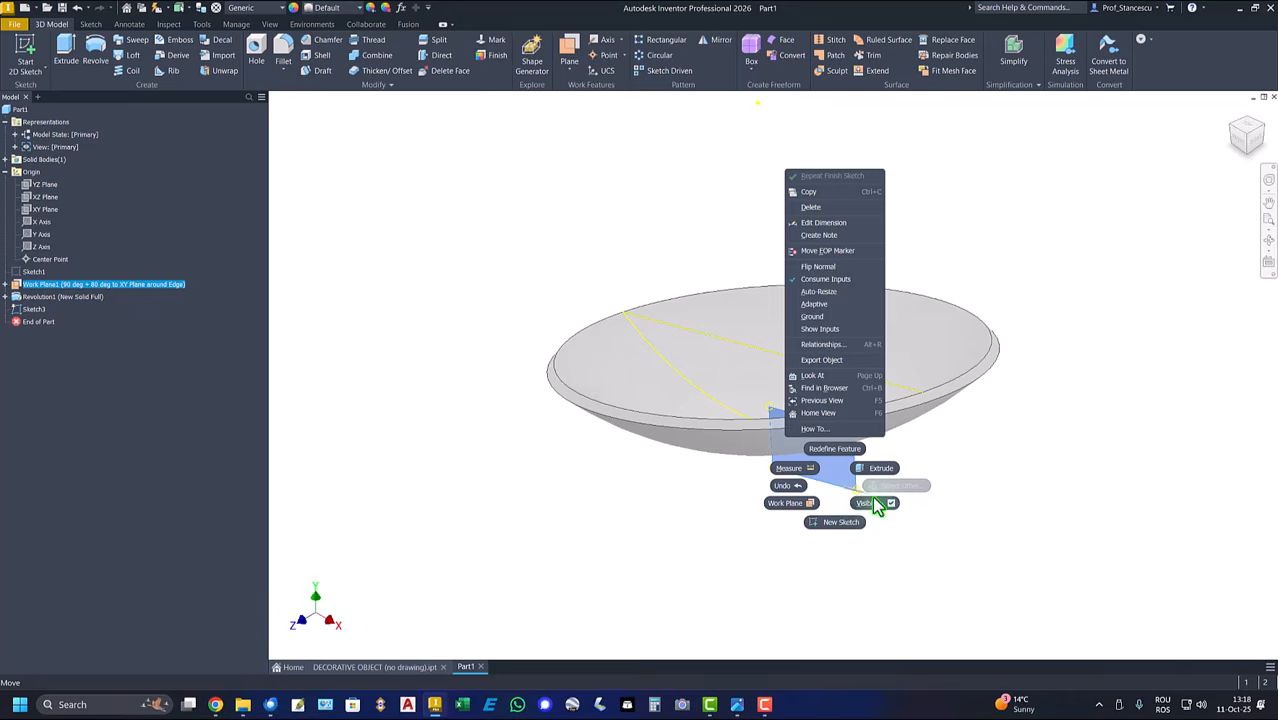
pyautogui.click(878, 512)
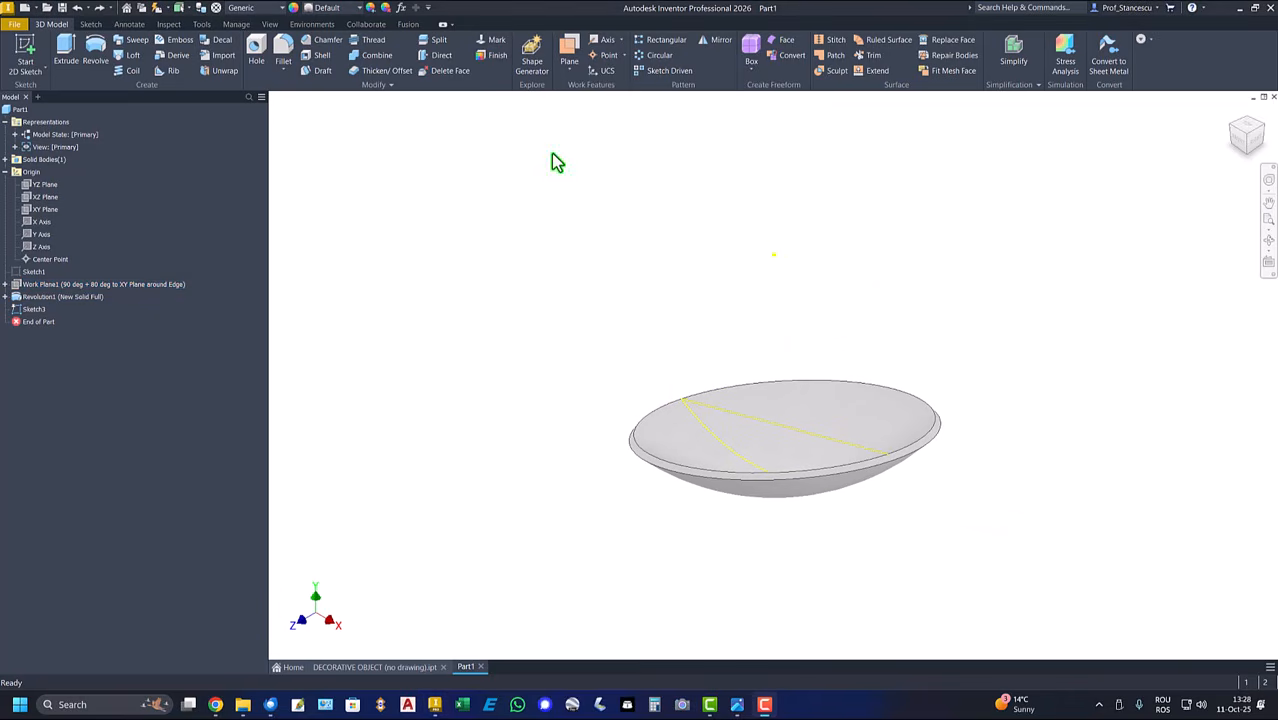
pyautogui.click(567, 55)
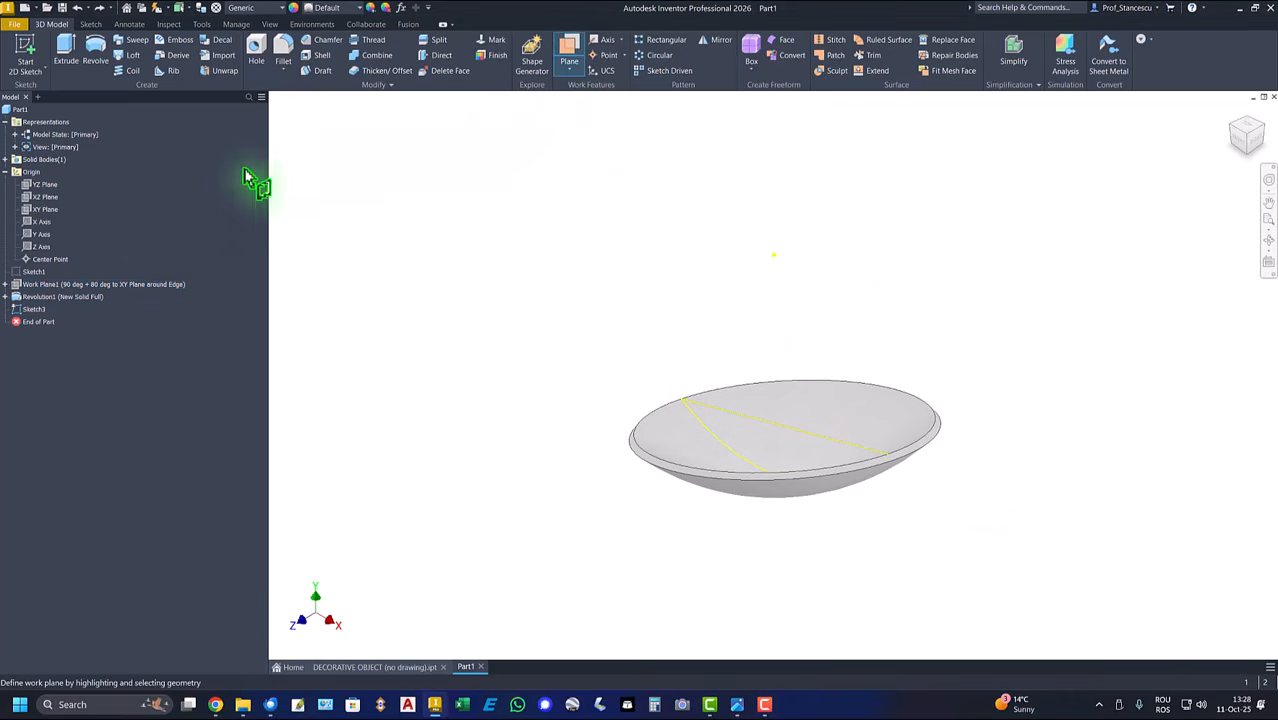
pyautogui.click(124, 288)
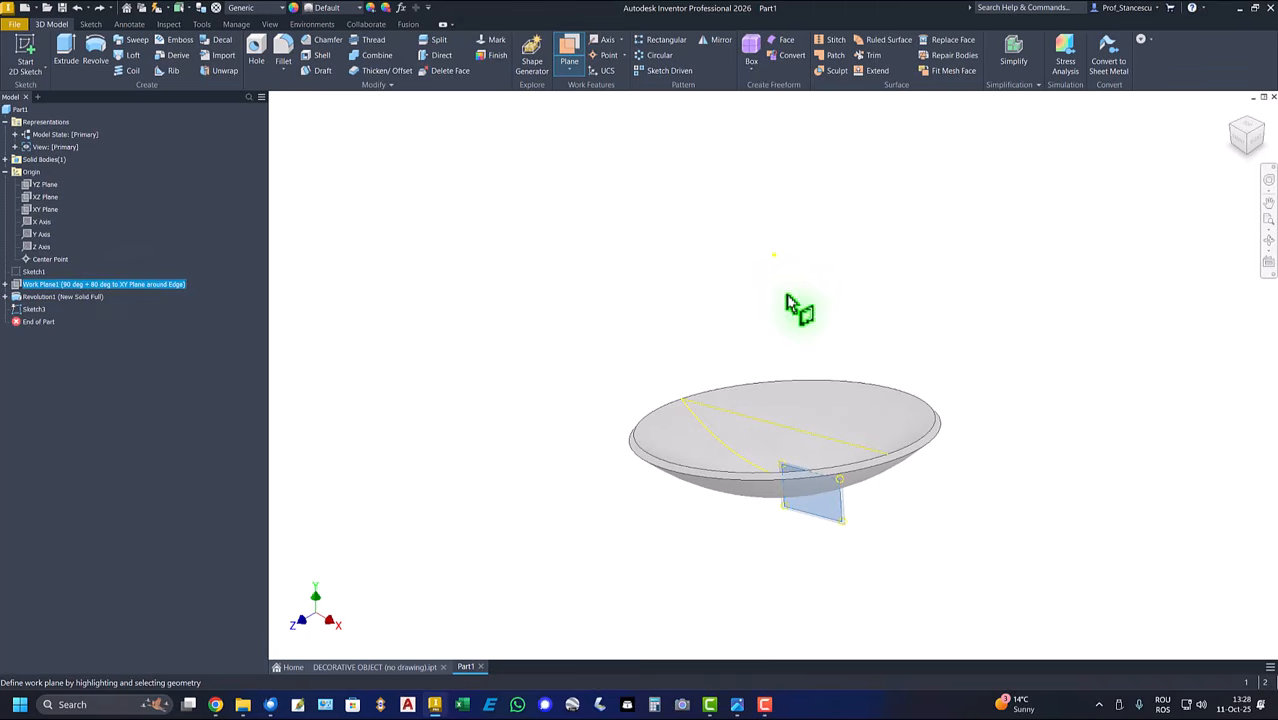
pyautogui.click(762, 420)
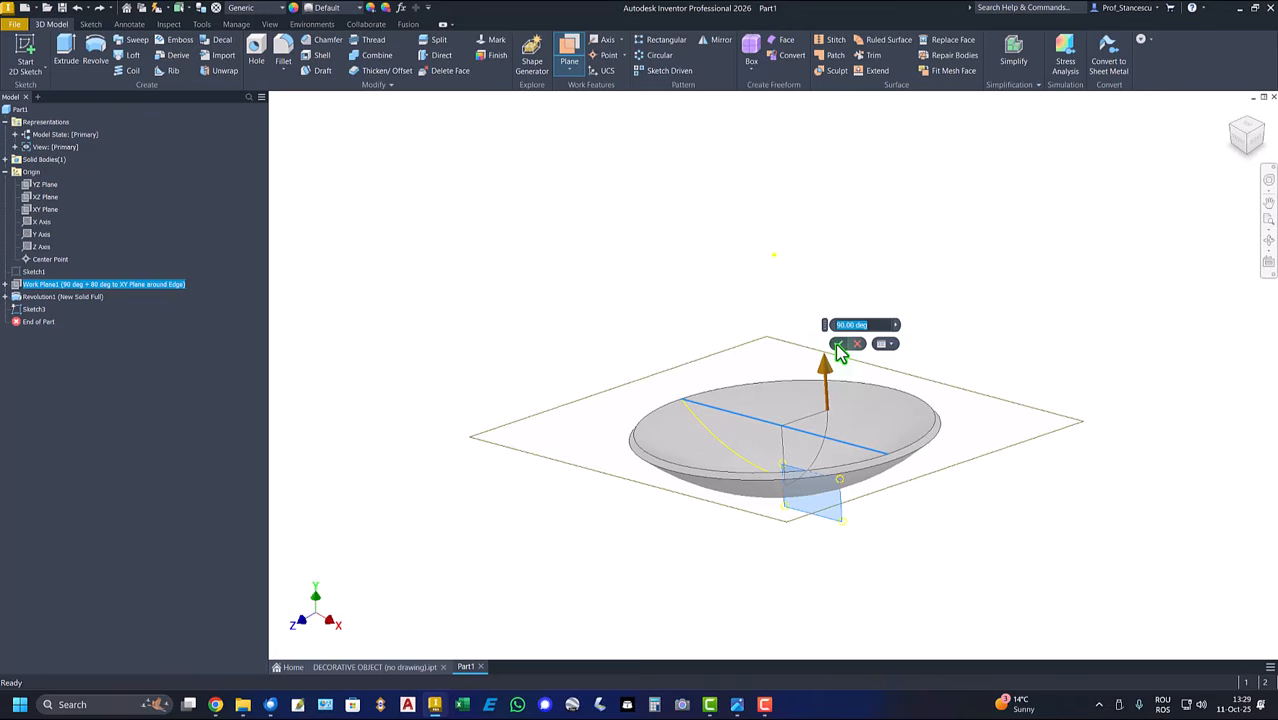
pyautogui.click(837, 345)
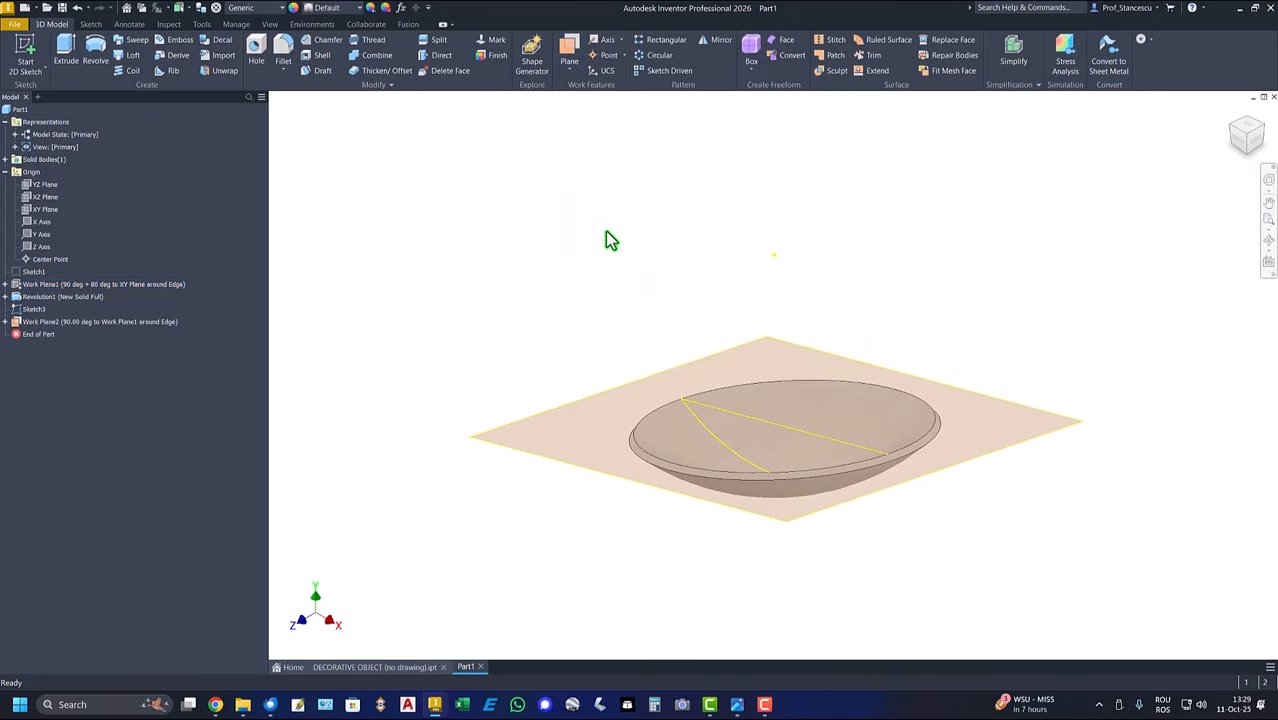
# Start a sketch on the new rim-level work plane and project the straight line across the bowl into it
pyautogui.click(720, 362)
pyautogui.press('s')
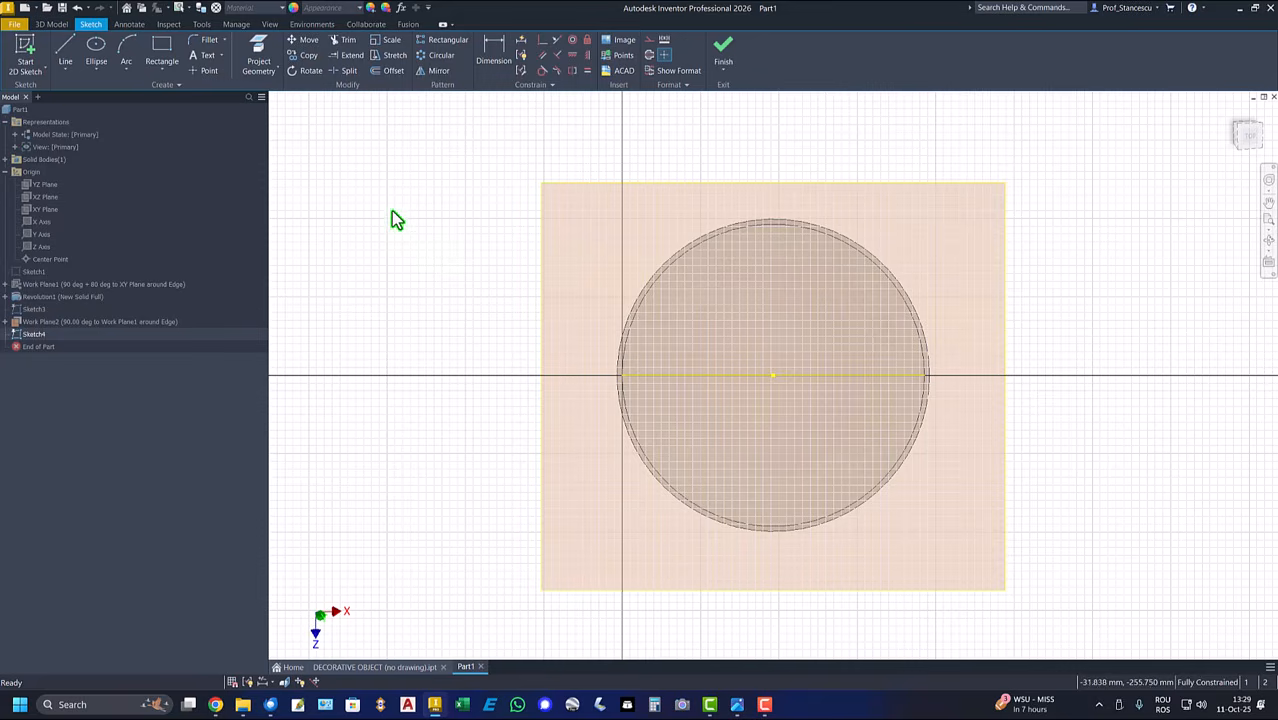
pyautogui.click(258, 52)
pyautogui.click(750, 377)
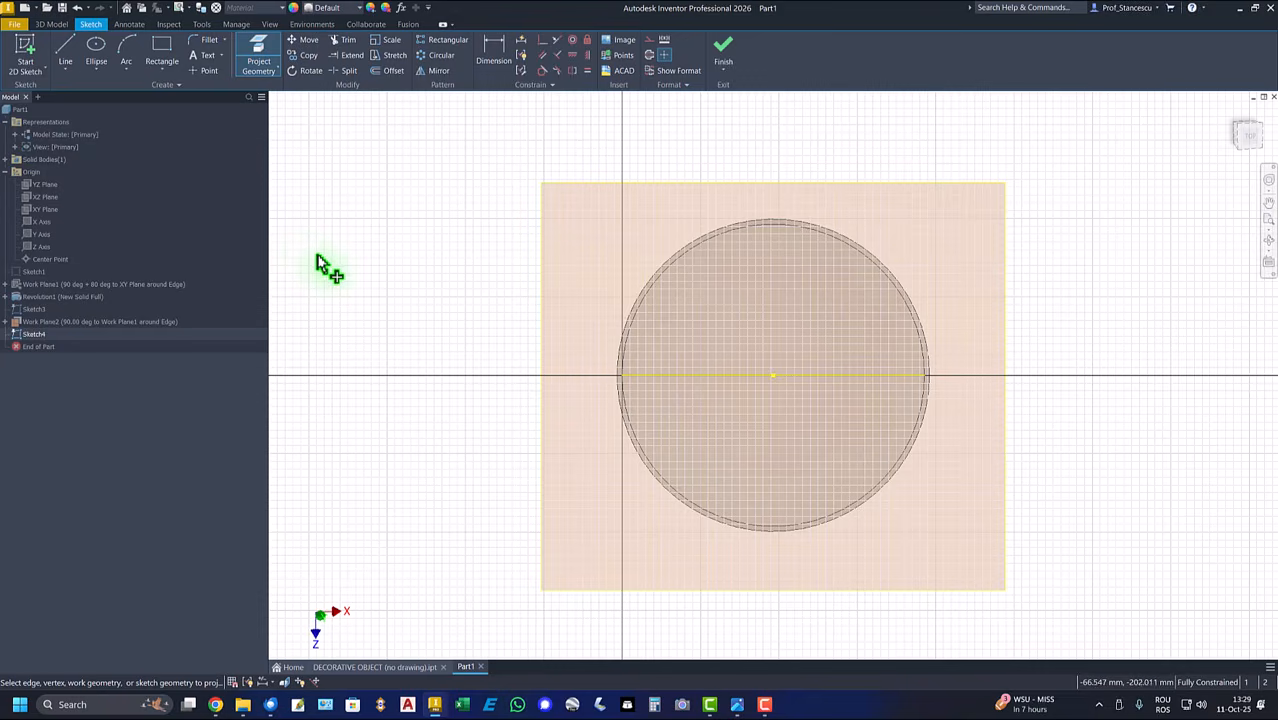
pyautogui.rightClick(345, 170)
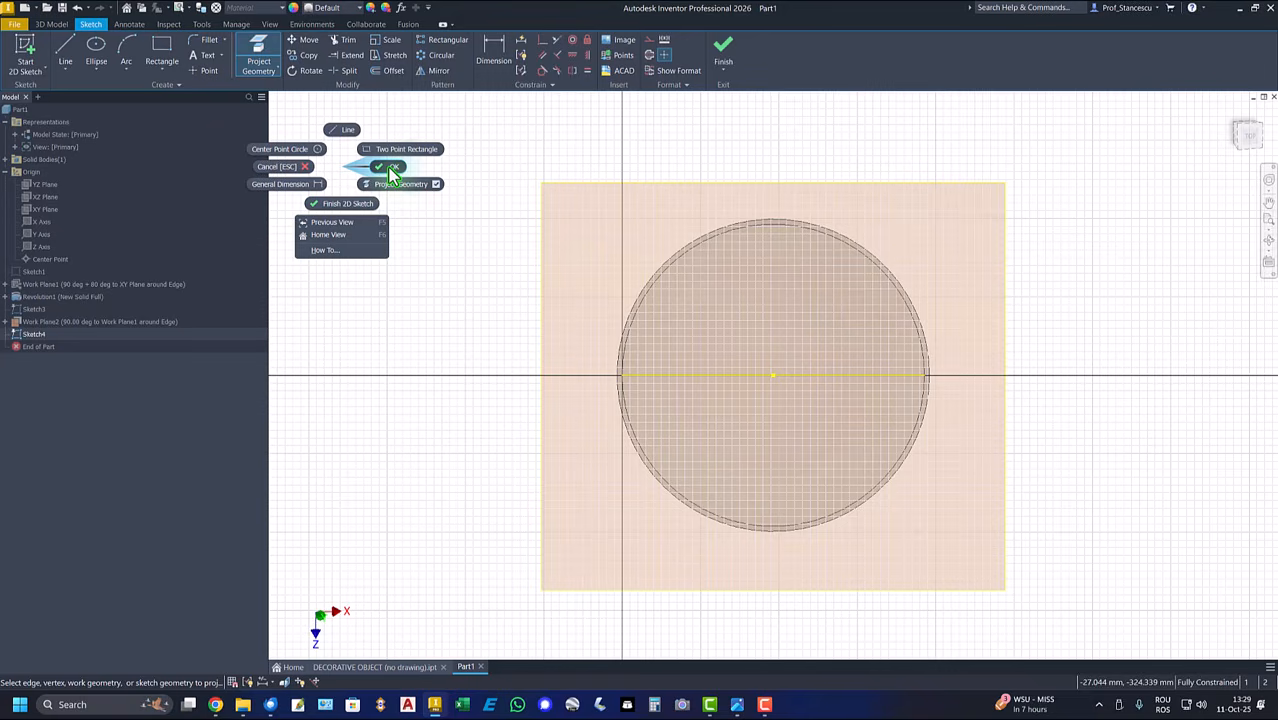
pyautogui.click(391, 170)
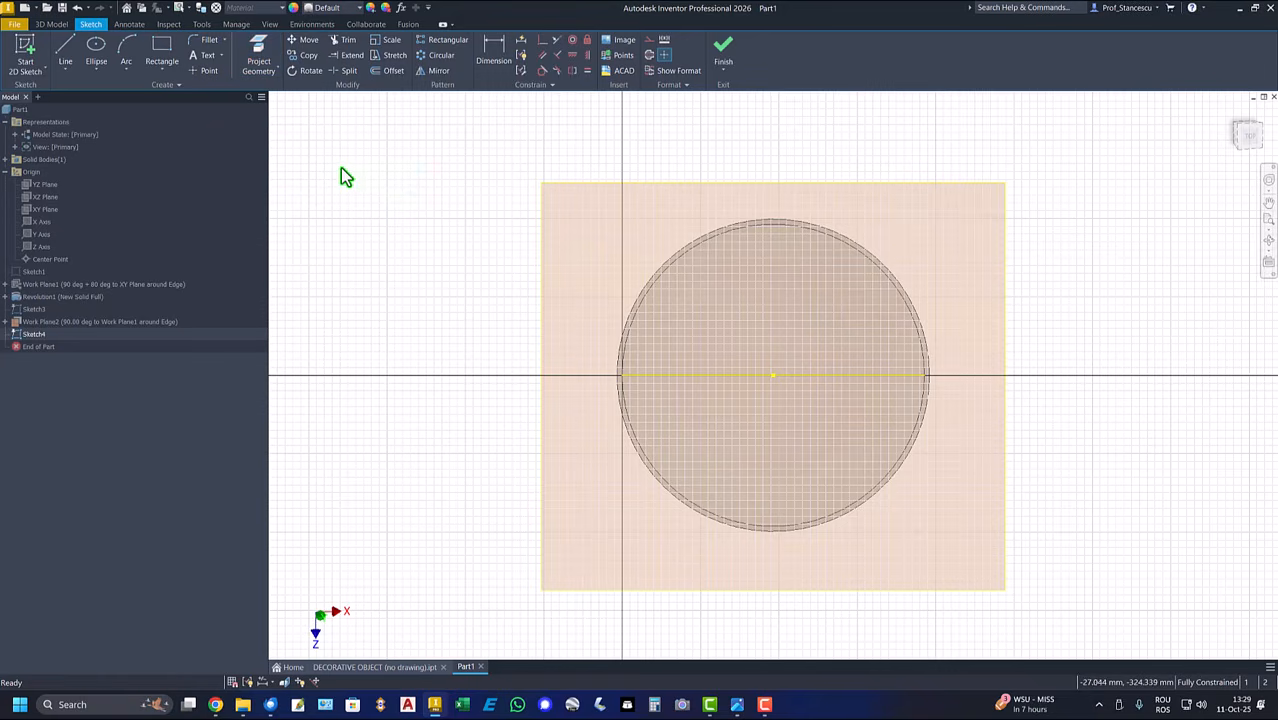
# Hide Sketch3 and Work Plane2 while keeping the new sketch open
pyautogui.click(17, 312)
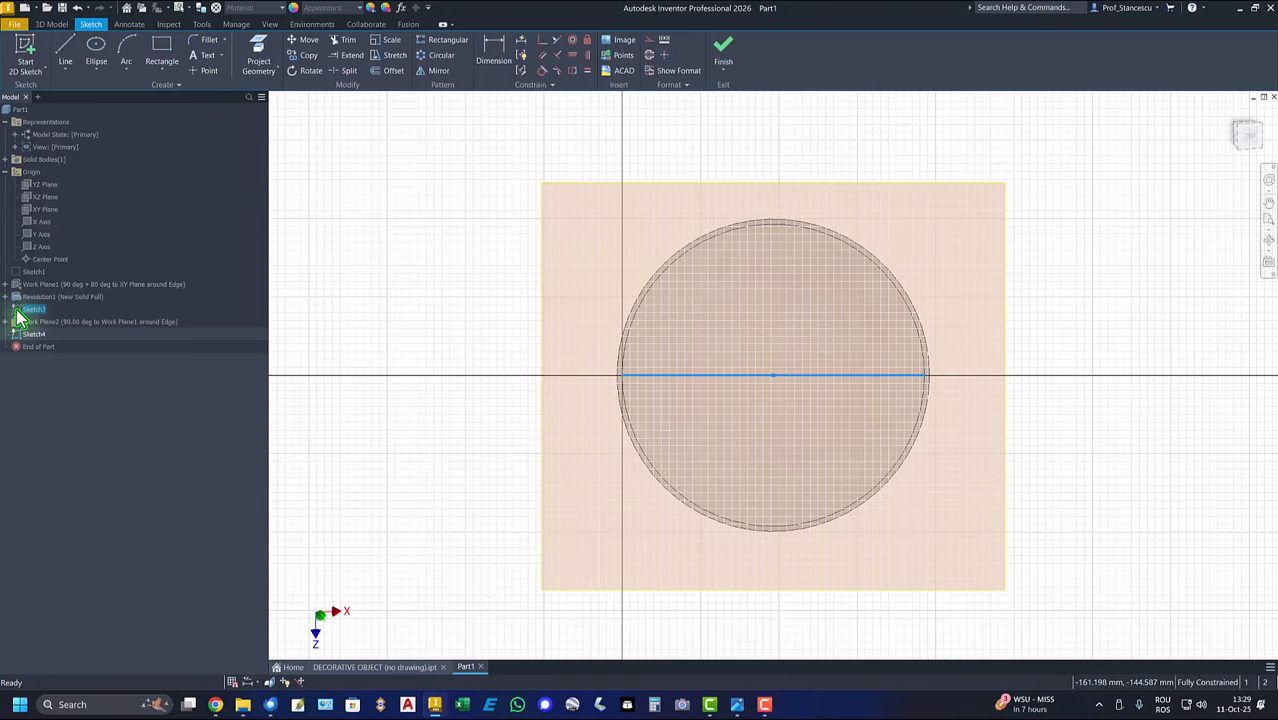
pyautogui.rightClick(17, 314)
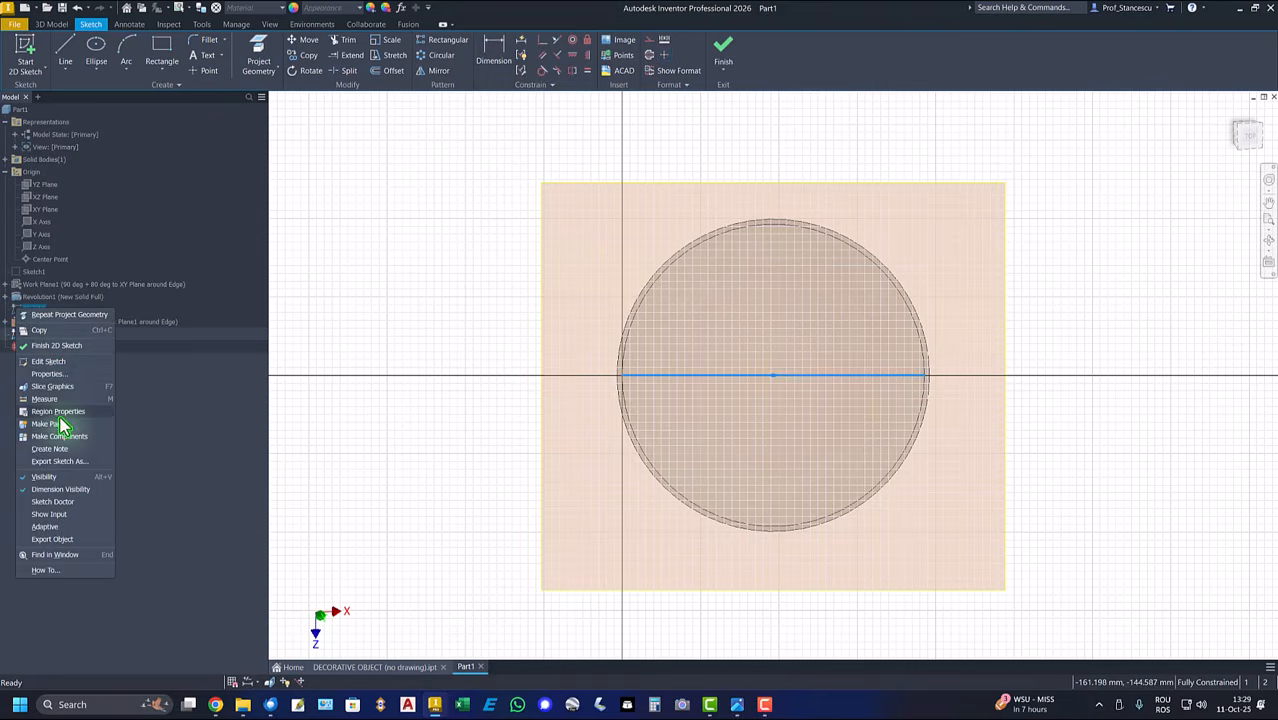
pyautogui.click(42, 477)
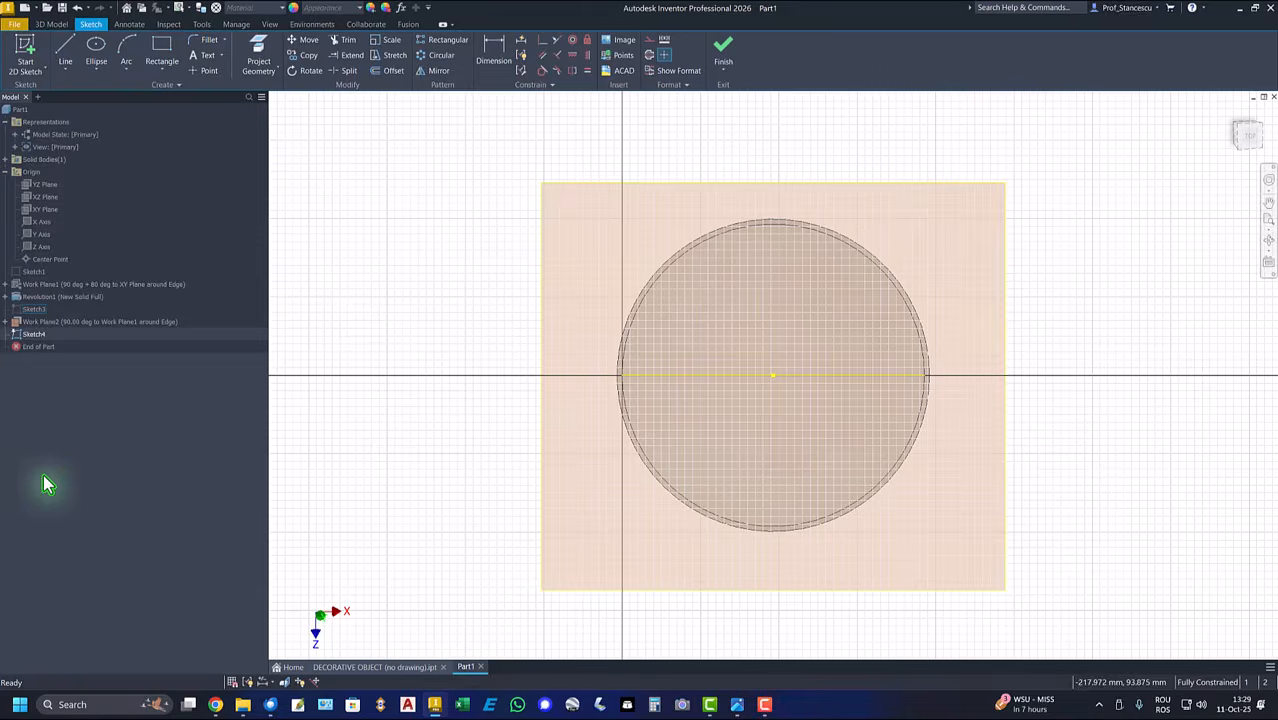
pyautogui.click(67, 324)
pyautogui.rightClick(68, 323)
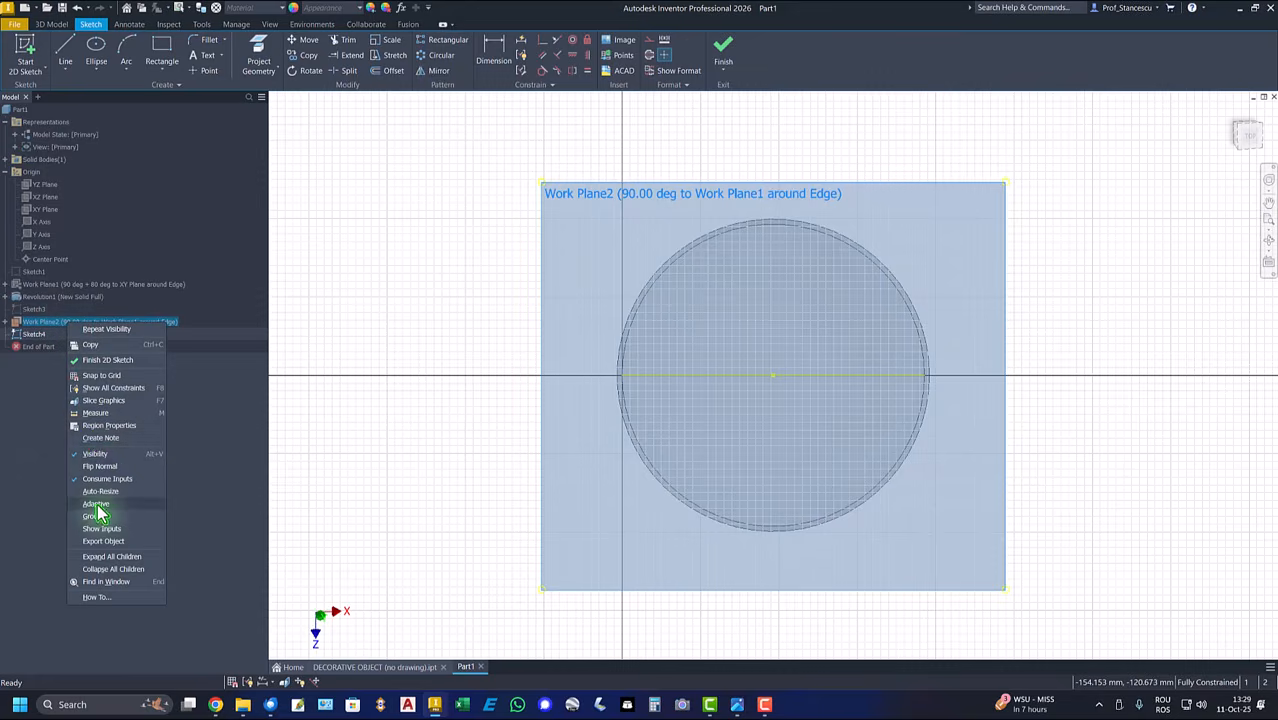
pyautogui.click(99, 456)
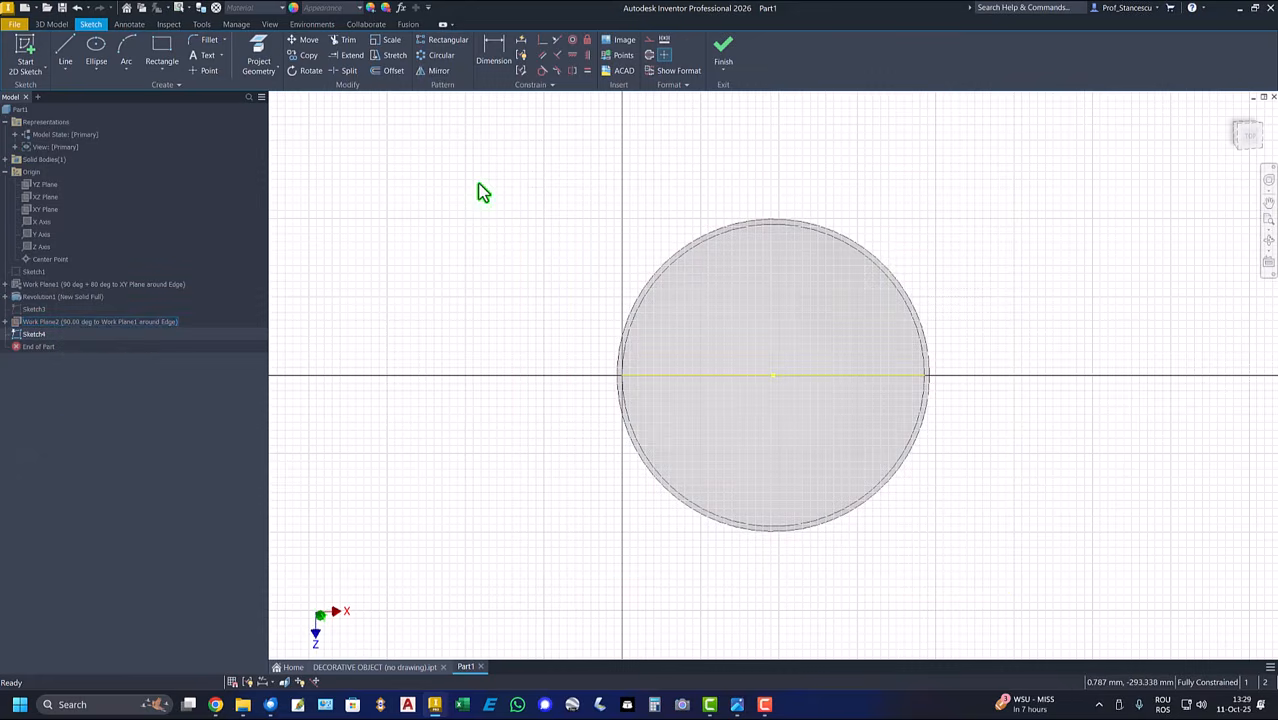
# Draw an ellipse centred on the projected line's midpoint, its major axis reaching the line's end, with a minor radius of about 19 mm
pyautogui.click(98, 68)
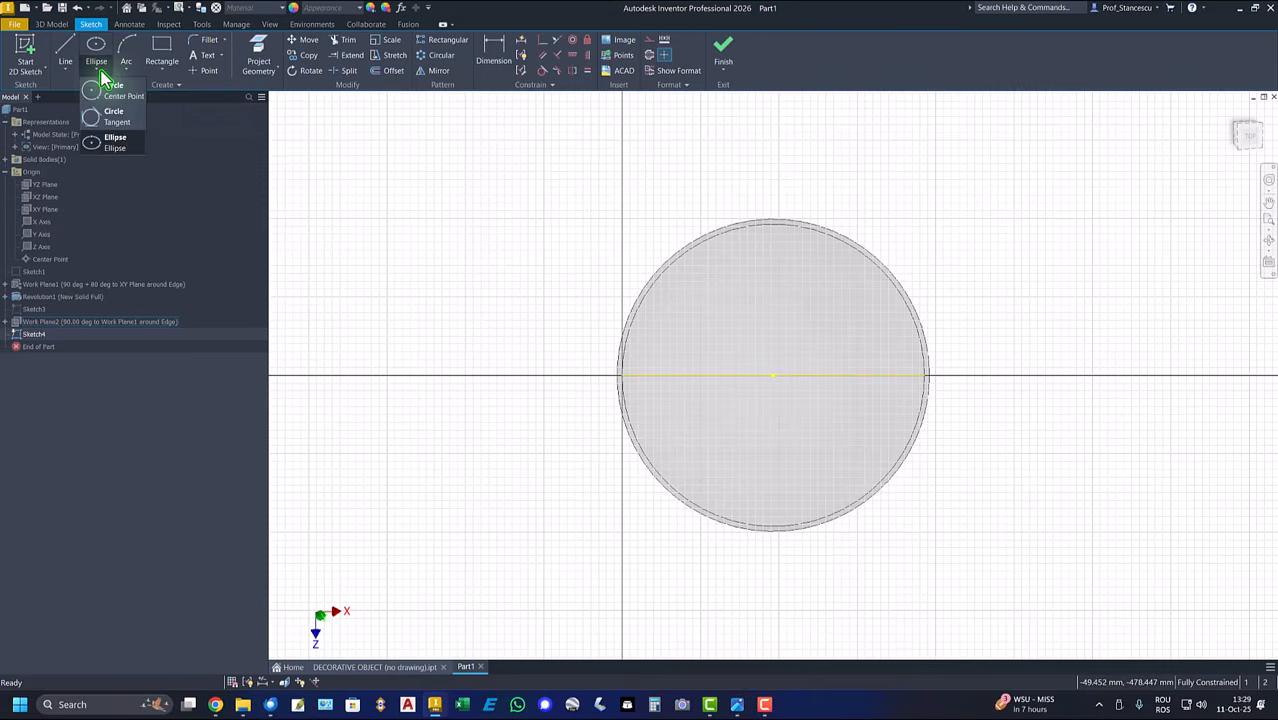
pyautogui.click(116, 148)
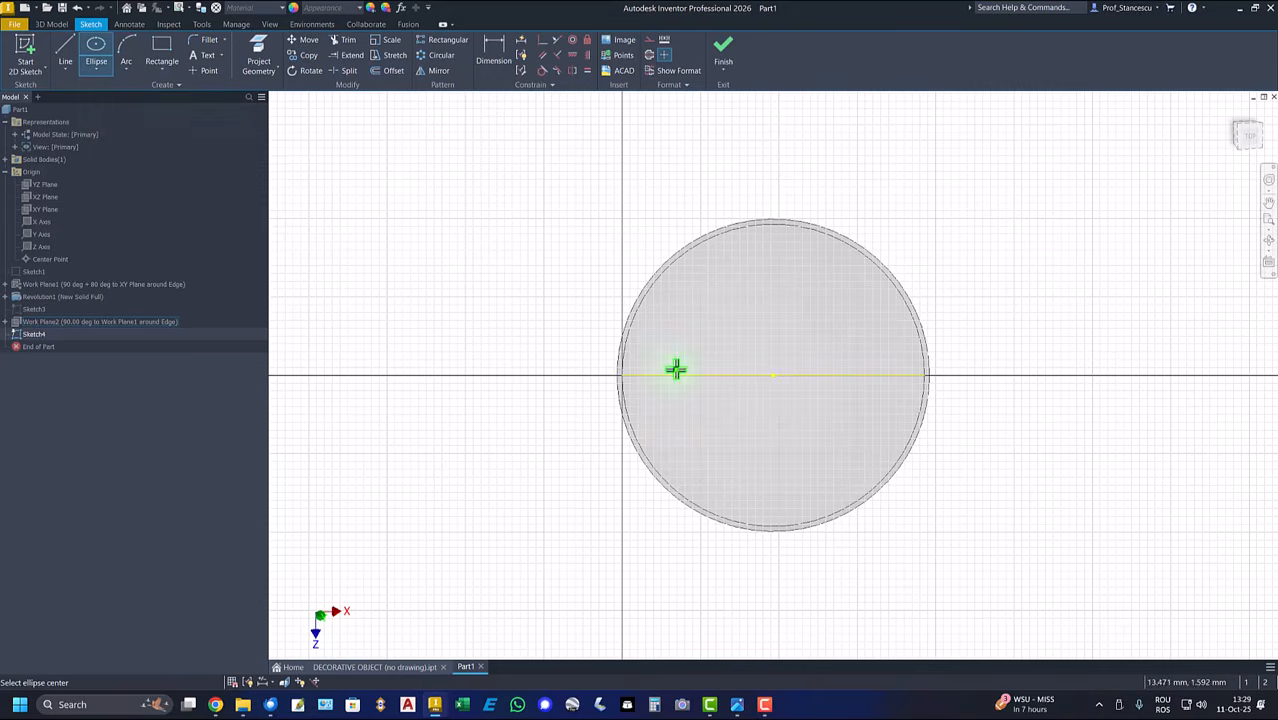
pyautogui.click(773, 376)
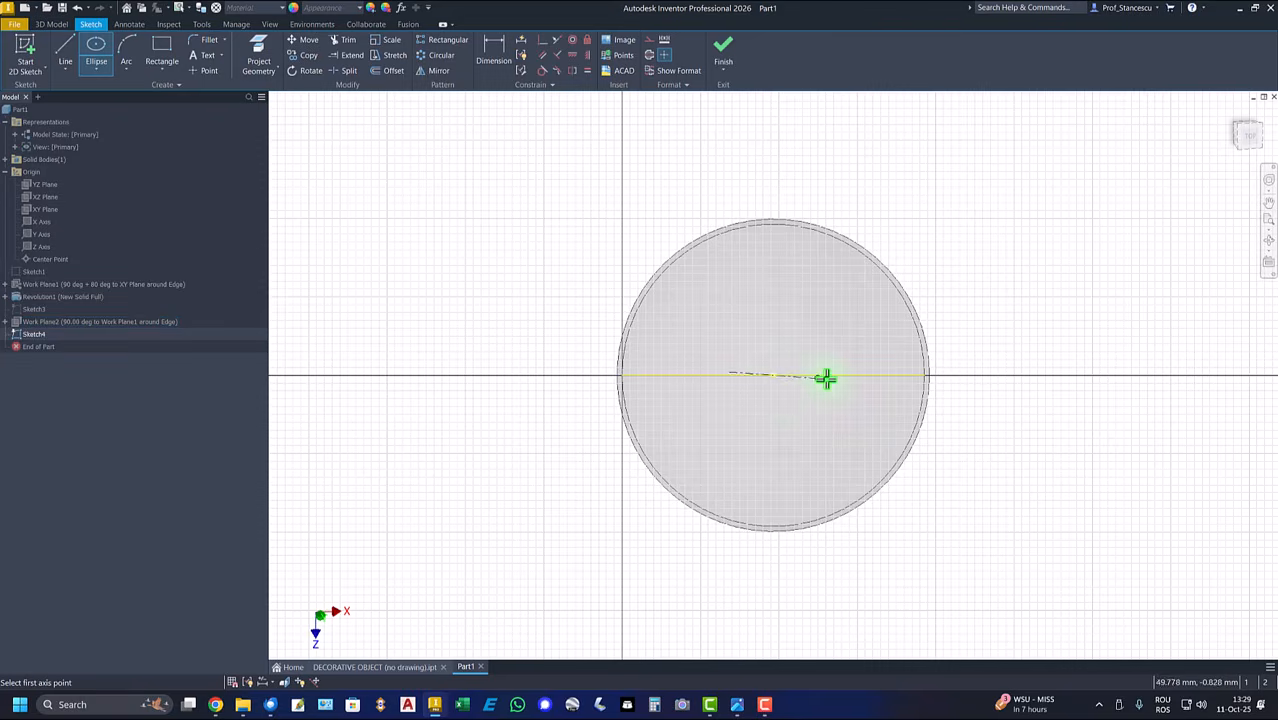
pyautogui.click(923, 376)
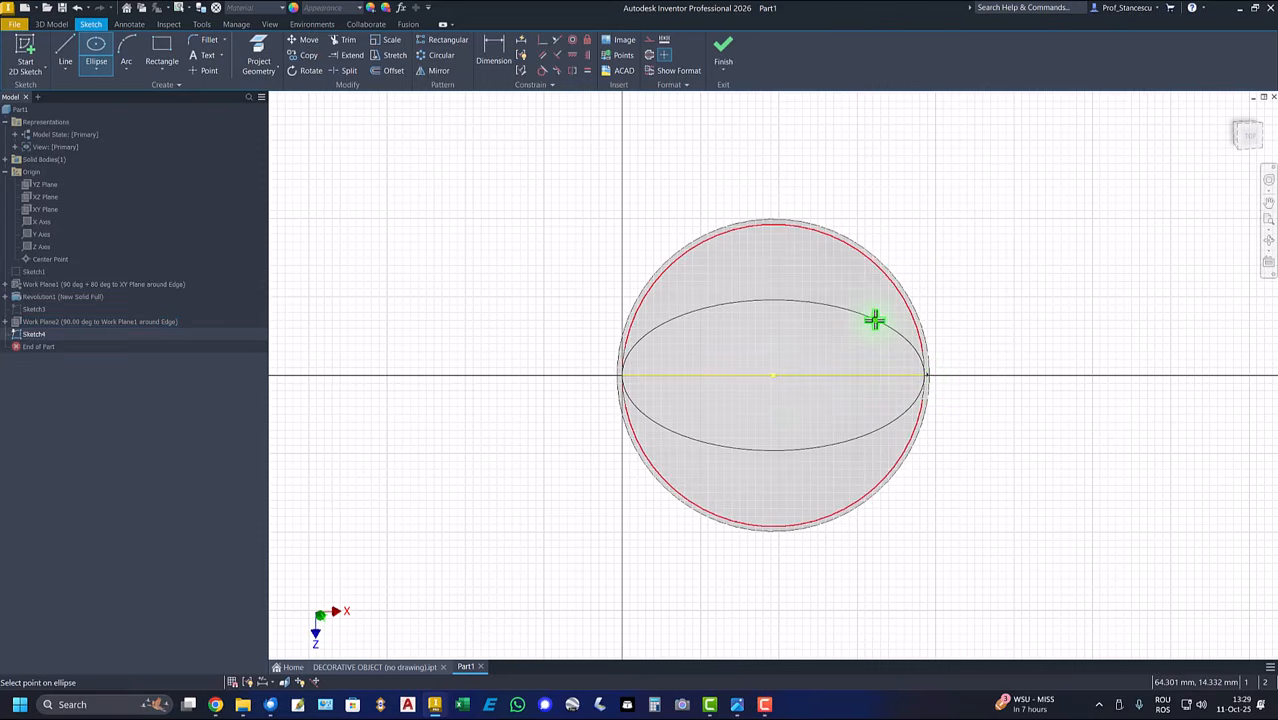
pyautogui.click(875, 319)
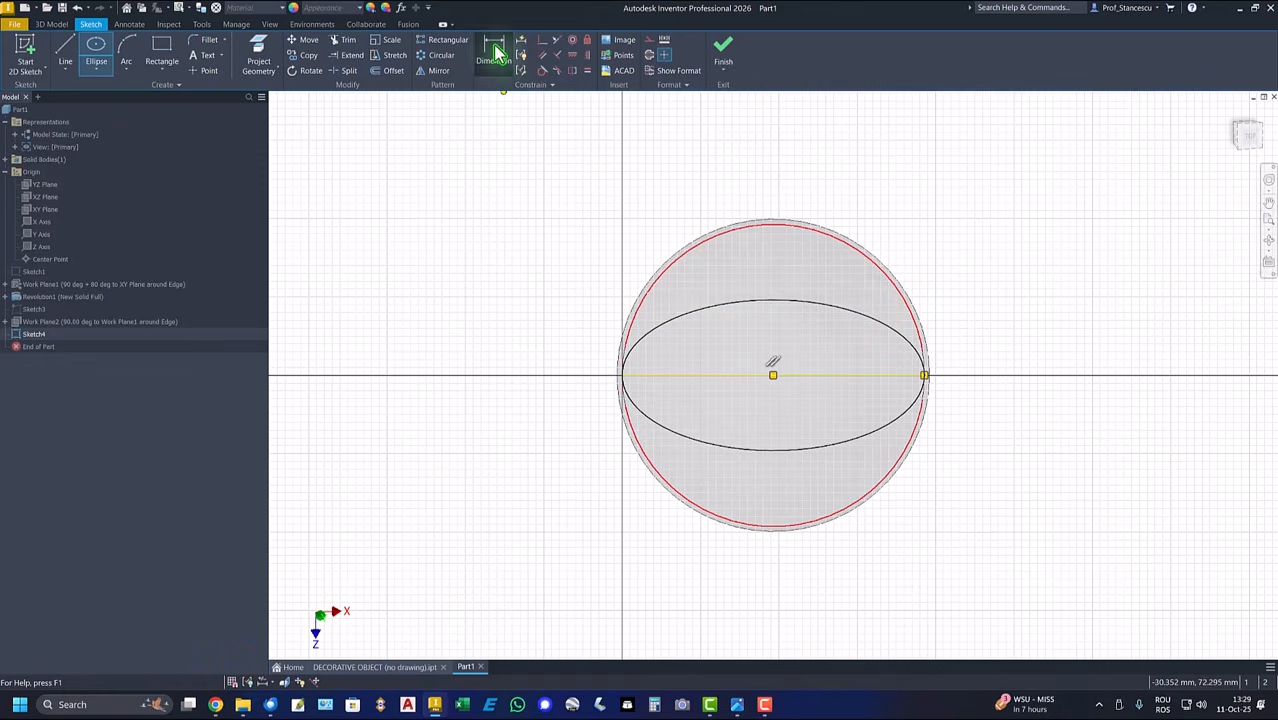
# Dimension the ellipse's minor radius and set it to 20 mm
pyautogui.click(494, 50)
pyautogui.click(884, 326)
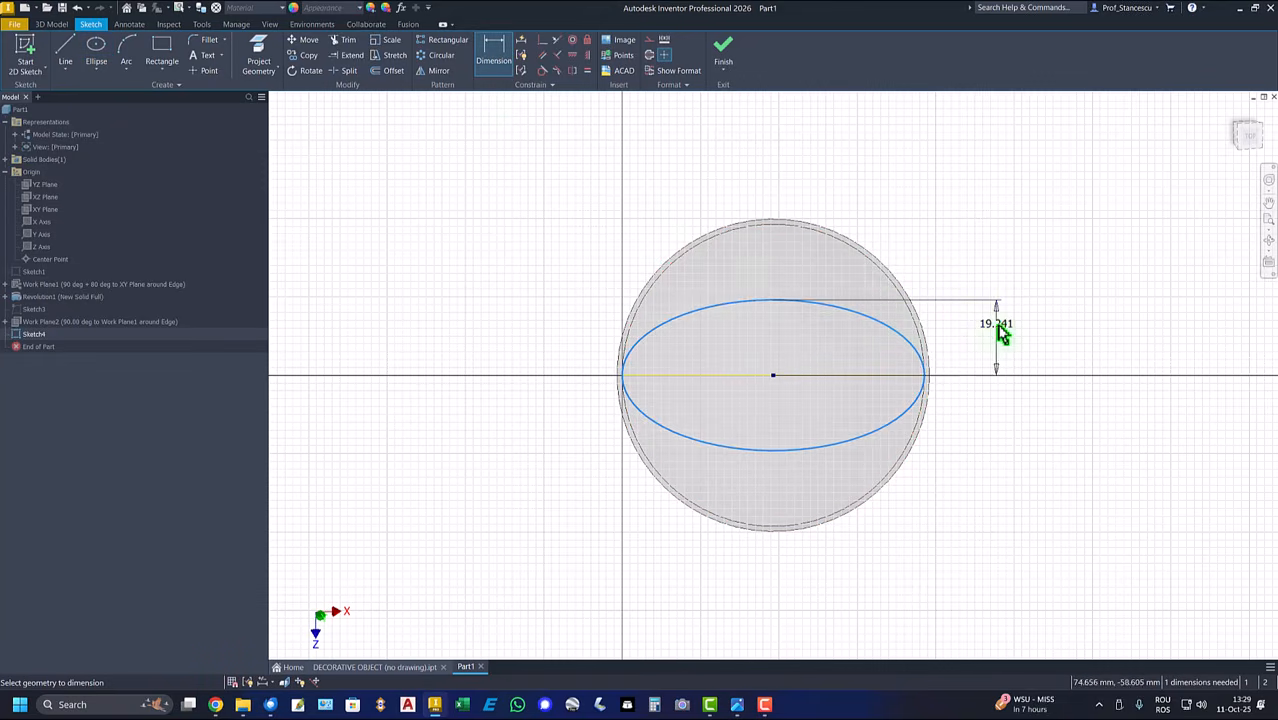
pyautogui.click(996, 327)
pyautogui.write('20')
pyautogui.press('Return')
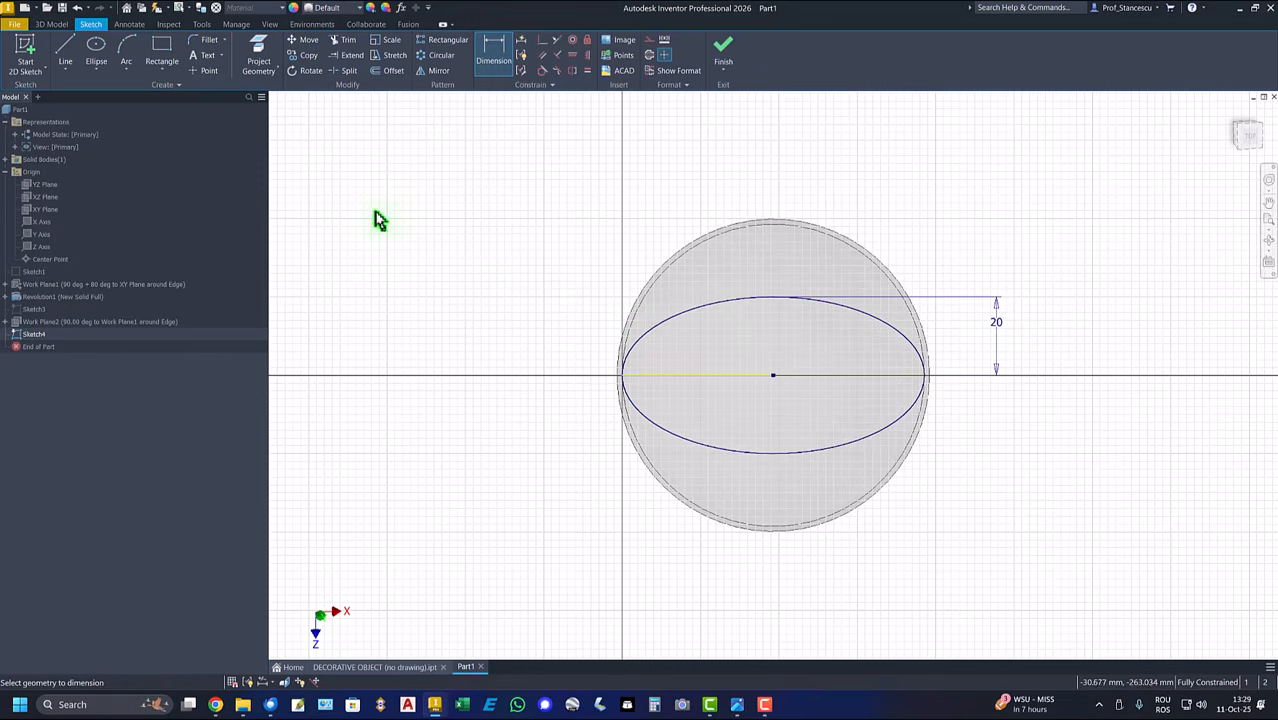
# Draw two connected lines from the ellipse's upper outline to its centre and on to its lower outline
pyautogui.click(65, 50)
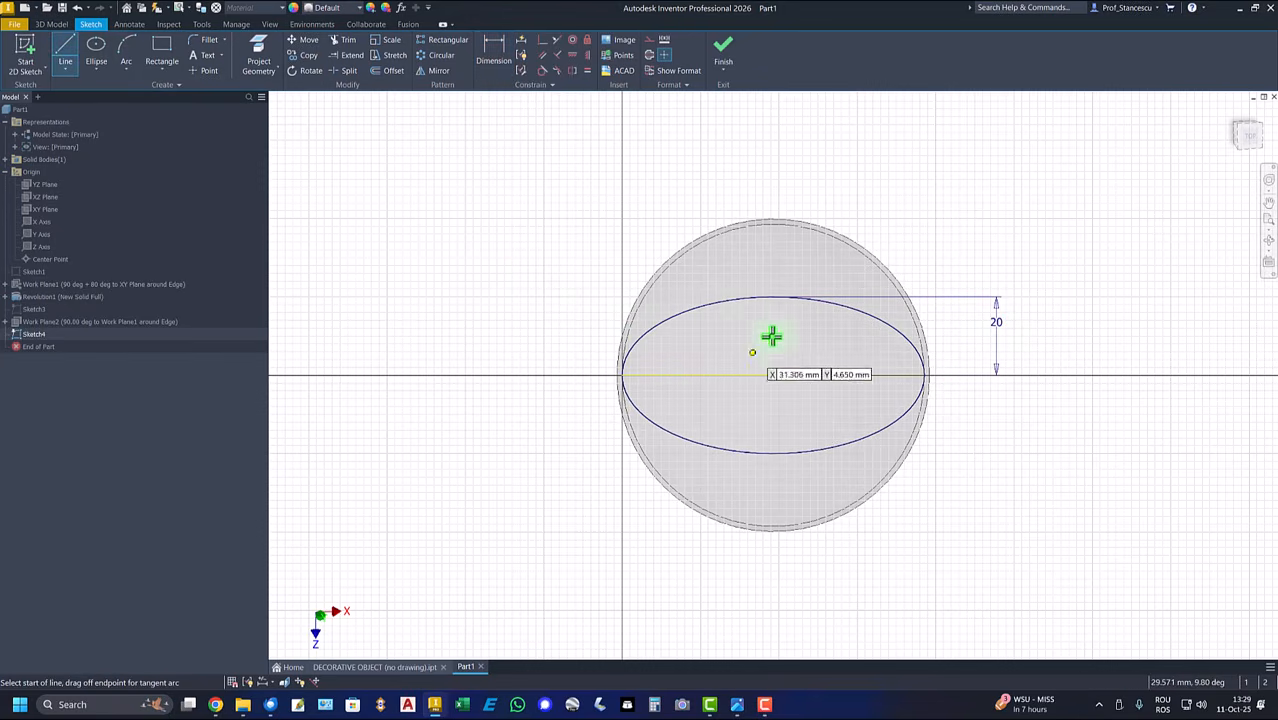
pyautogui.click(808, 299)
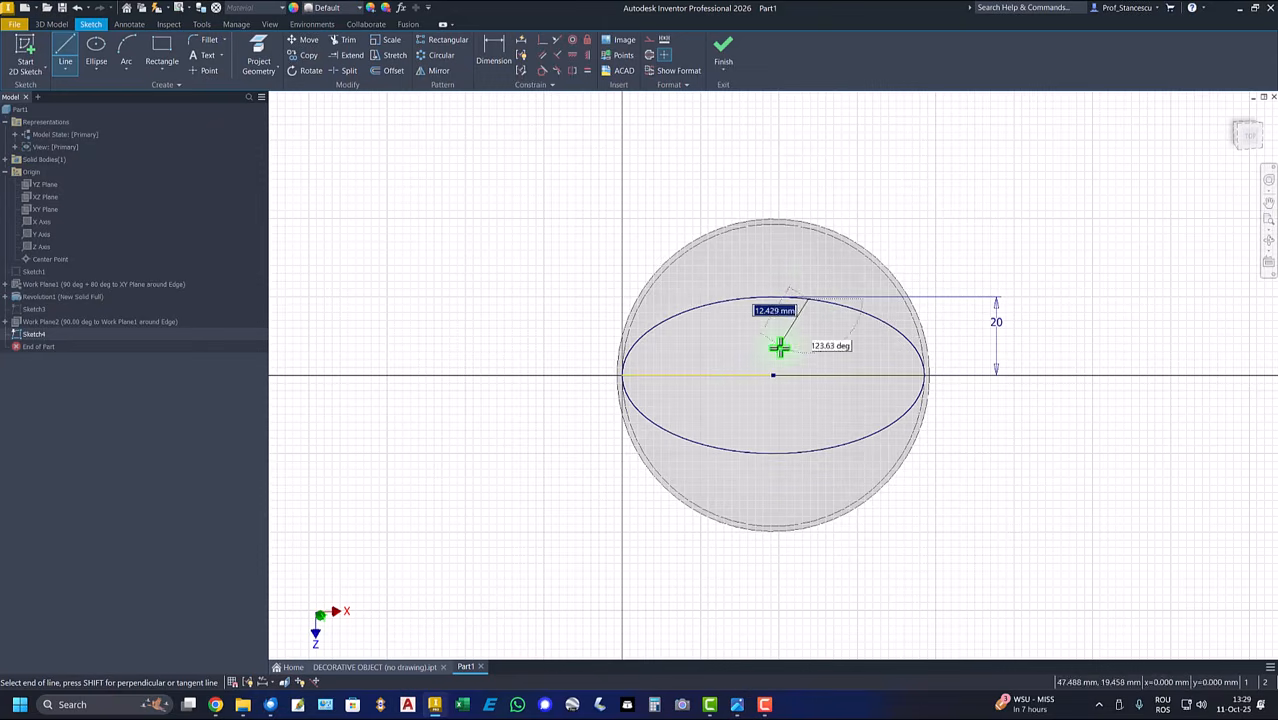
pyautogui.click(773, 375)
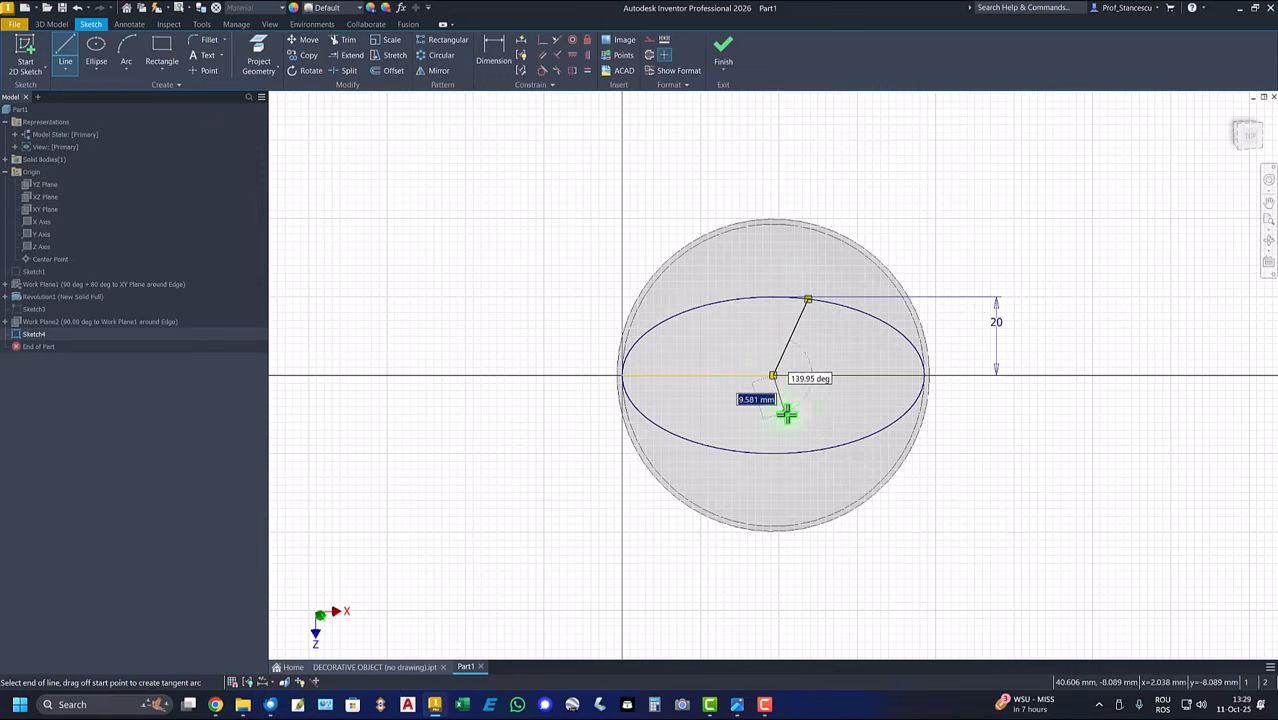
pyautogui.doubleClick(800, 450)
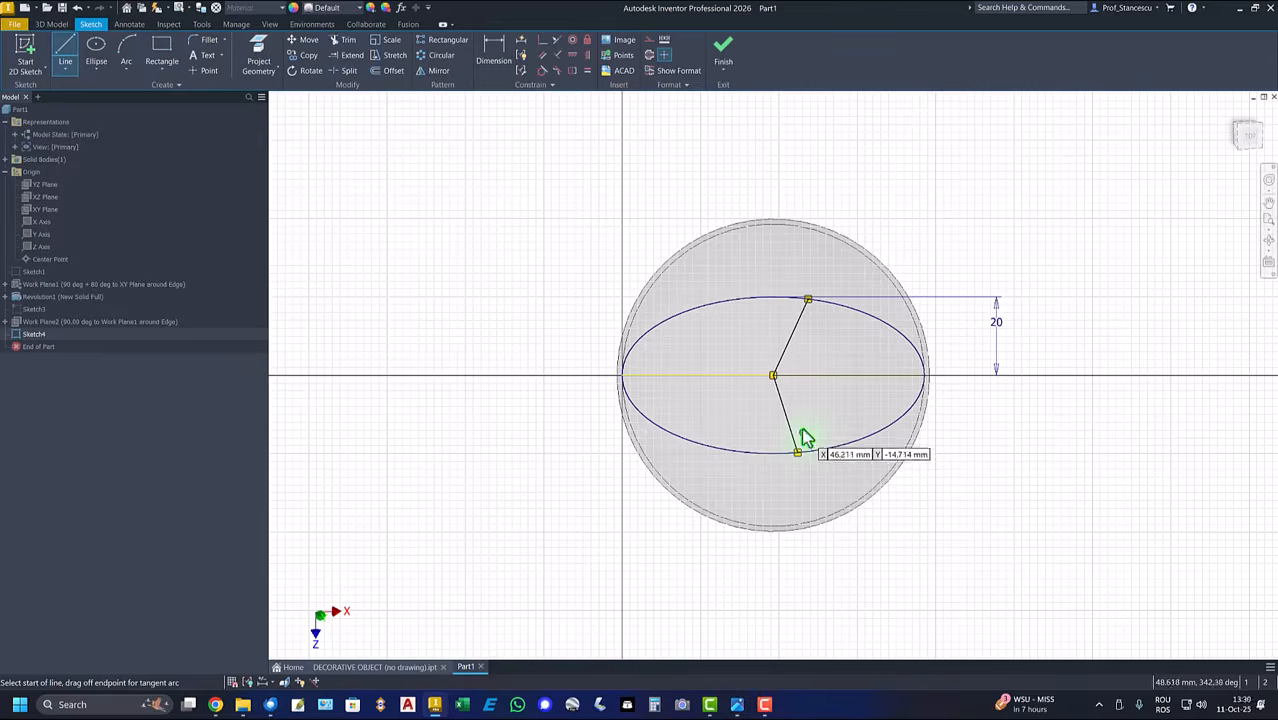
pyautogui.rightClick(804, 437)
pyautogui.click(841, 436)
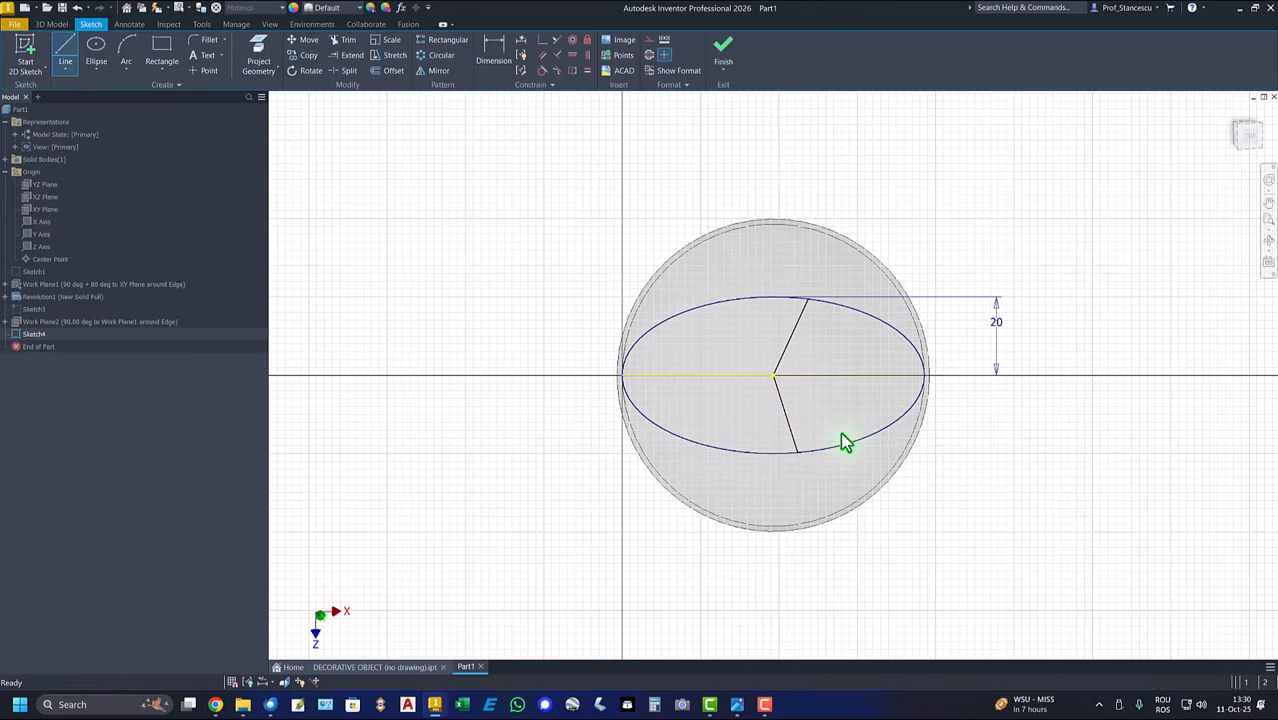
# Apply an equal constraint to the two lines meeting at the ellipse's centre
pyautogui.click(588, 72)
pyautogui.click(789, 346)
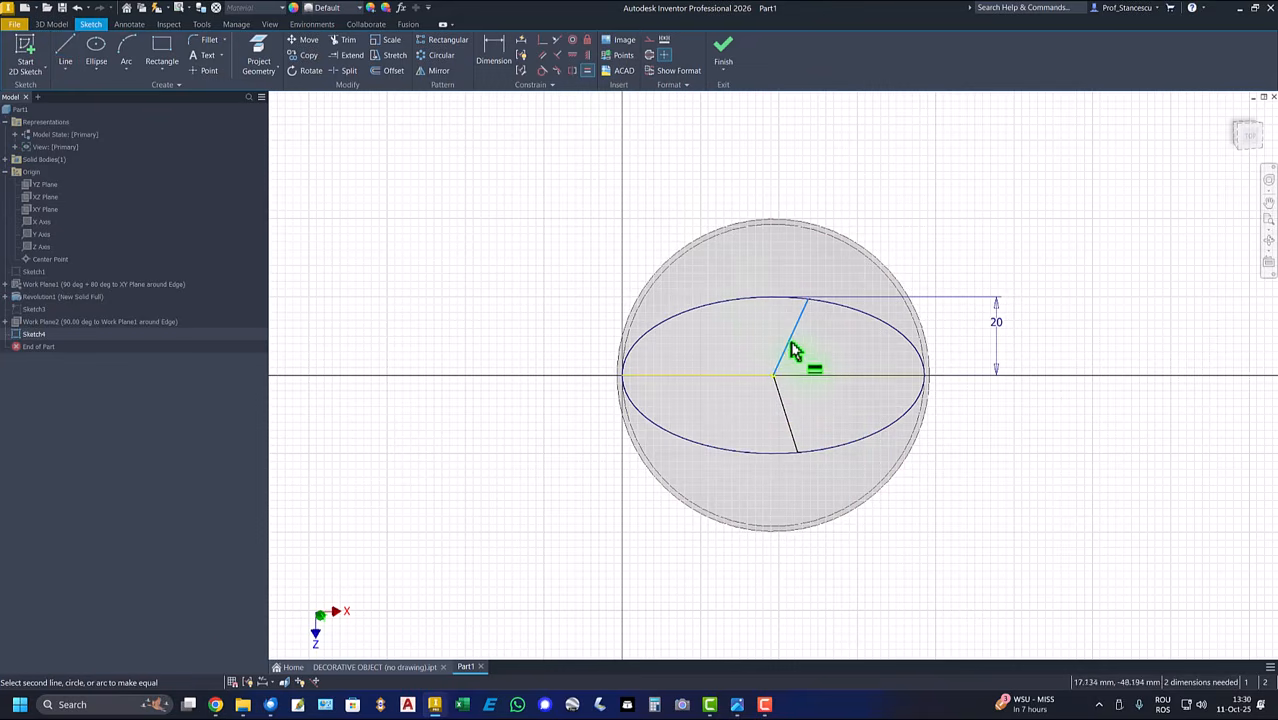
pyautogui.click(789, 412)
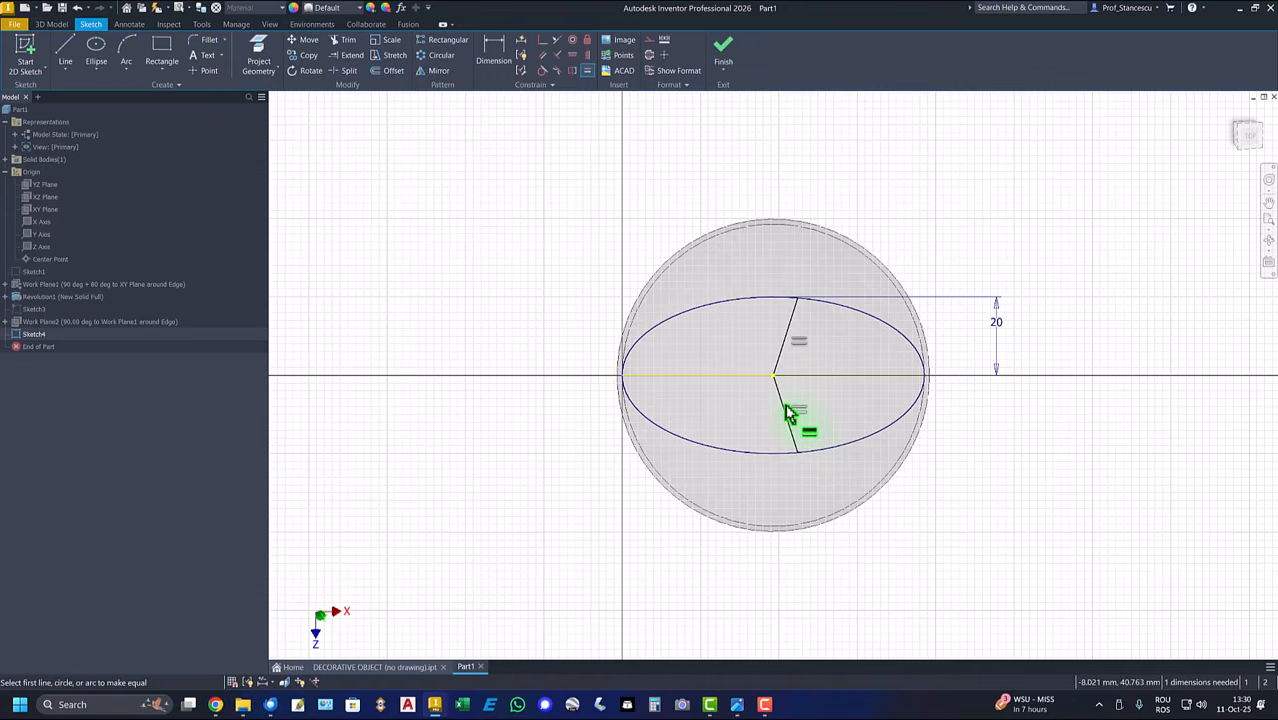
# Dimension the angle between the two equal lines at the ellipse's centre and set it to 178 degrees
pyautogui.click(493, 52)
pyautogui.click(788, 334)
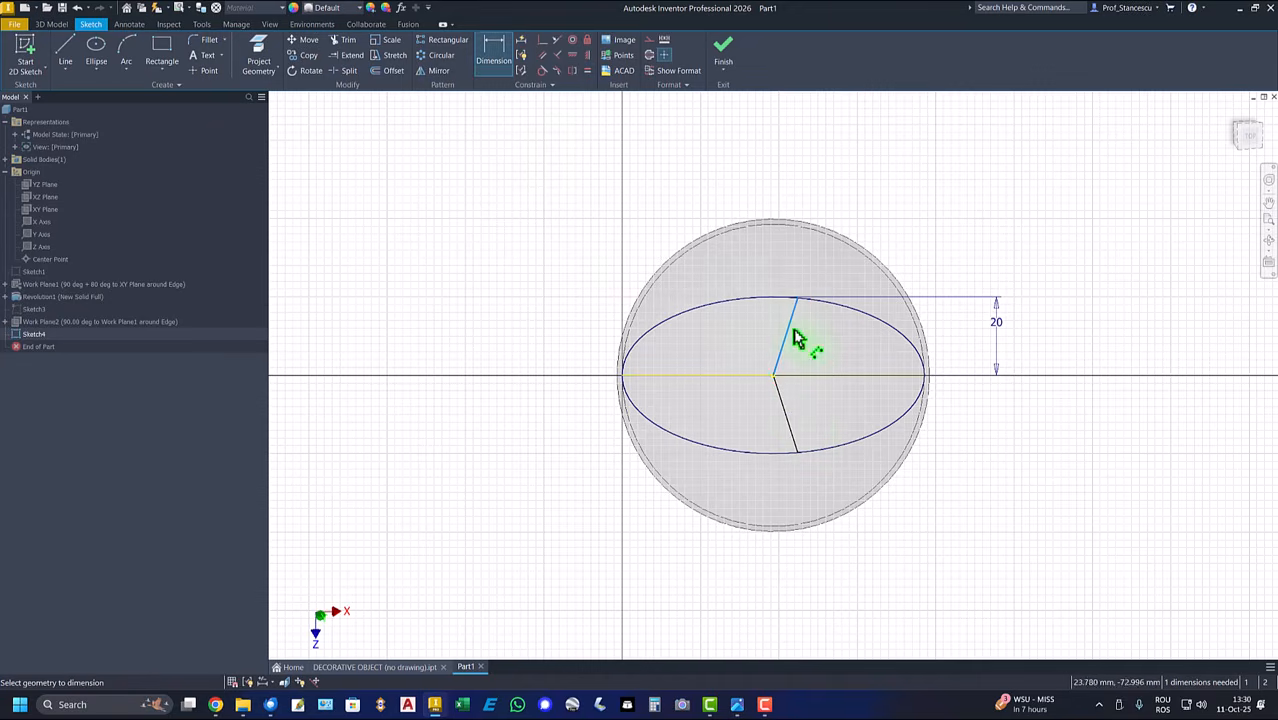
pyautogui.click(786, 416)
pyautogui.click(811, 399)
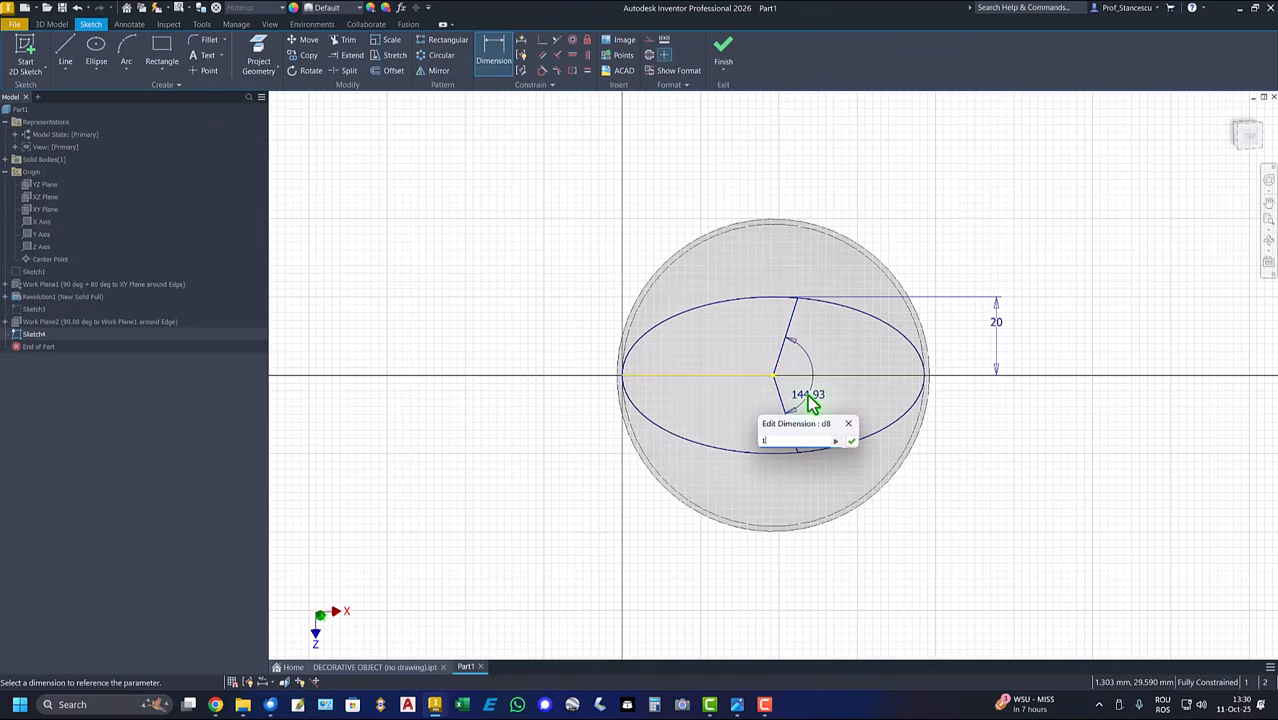
pyautogui.press('Return')
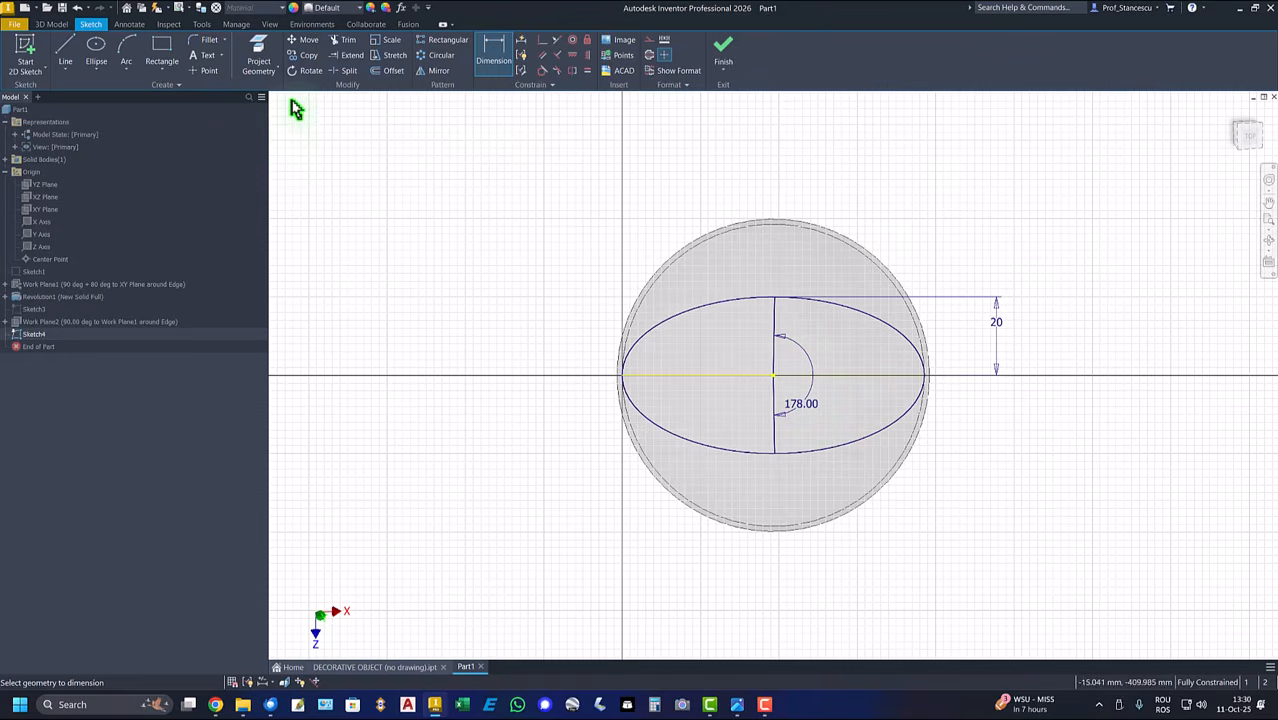
# Trim away both arcs of the ellipse on the side opposite the 178-degree dimension, leaving a closed half-ellipse
pyautogui.click(345, 42)
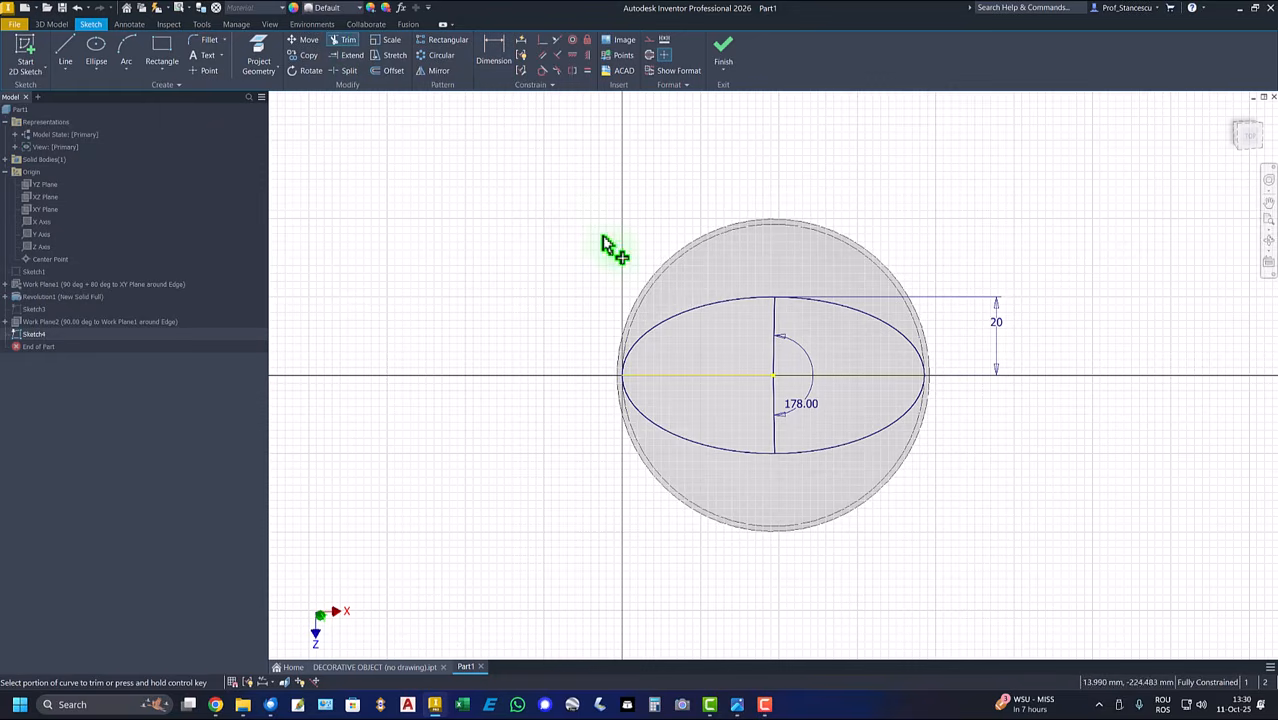
pyautogui.click(708, 312)
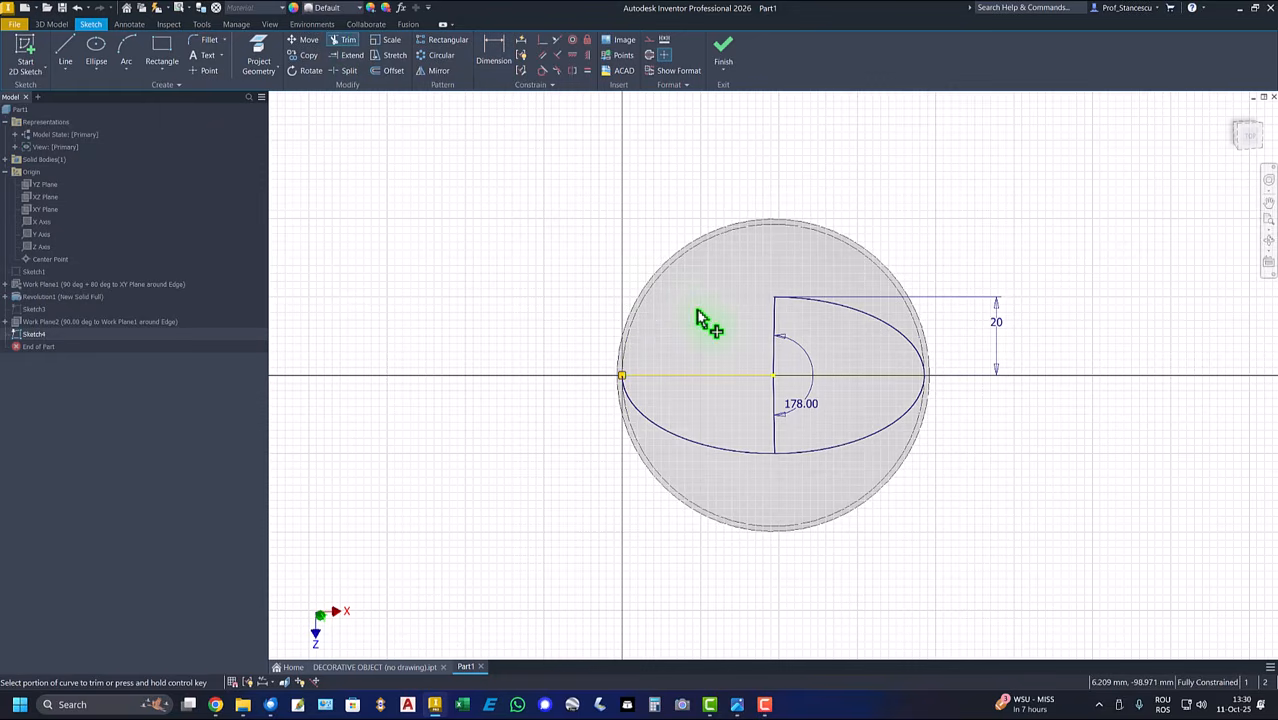
pyautogui.click(661, 423)
pyautogui.rightClick(438, 262)
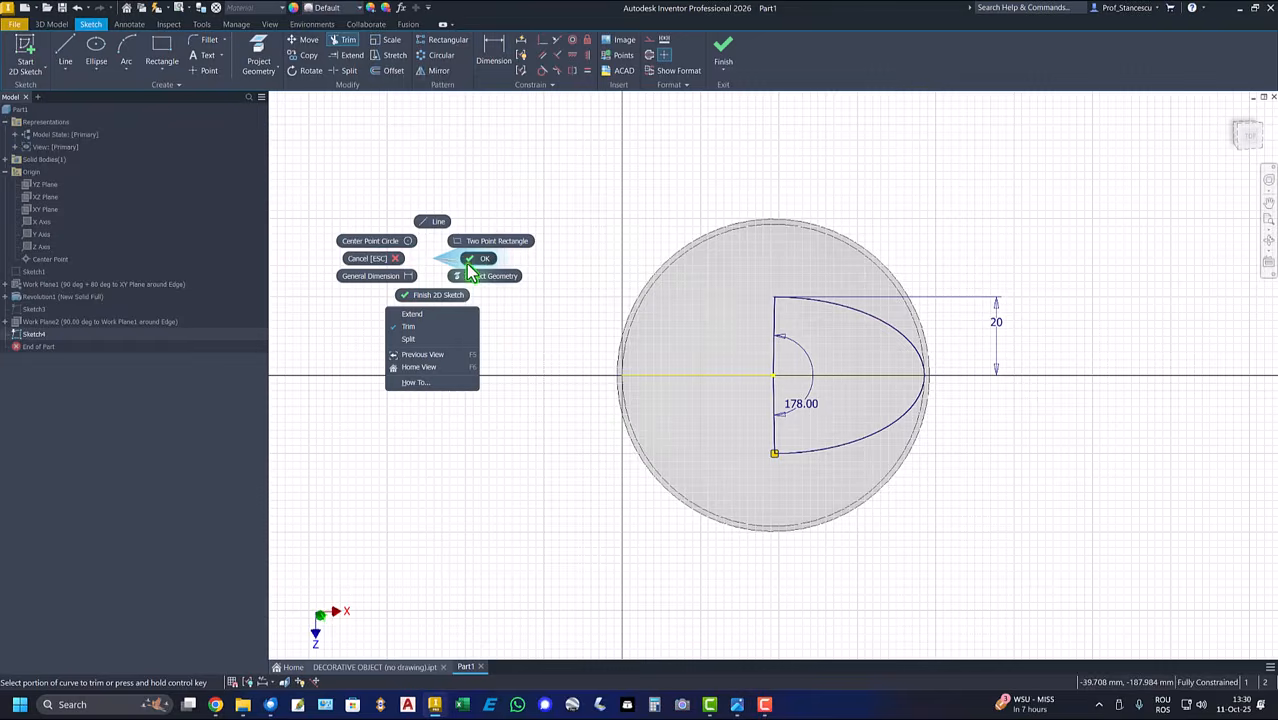
pyautogui.click(479, 266)
# Convert the projected line across the bowl to construction geometry and finish the sketch
pyautogui.click(690, 376)
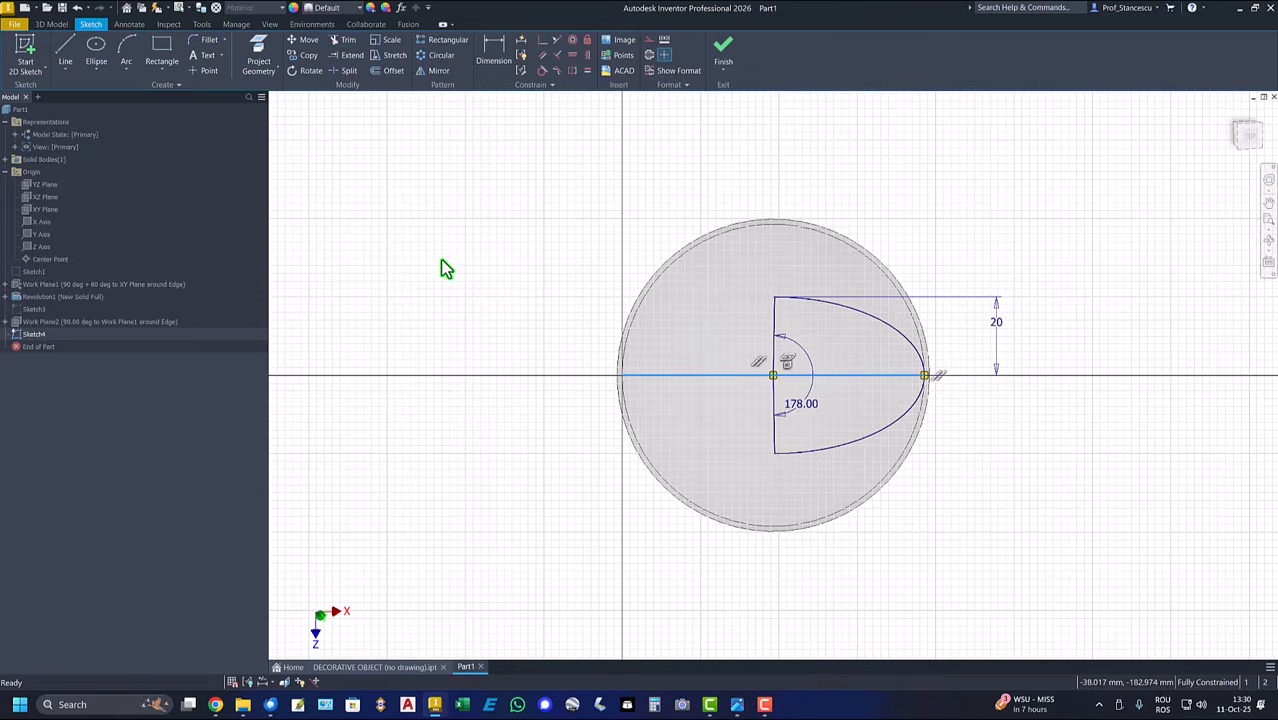
pyautogui.rightClick(443, 264)
pyautogui.click(507, 262)
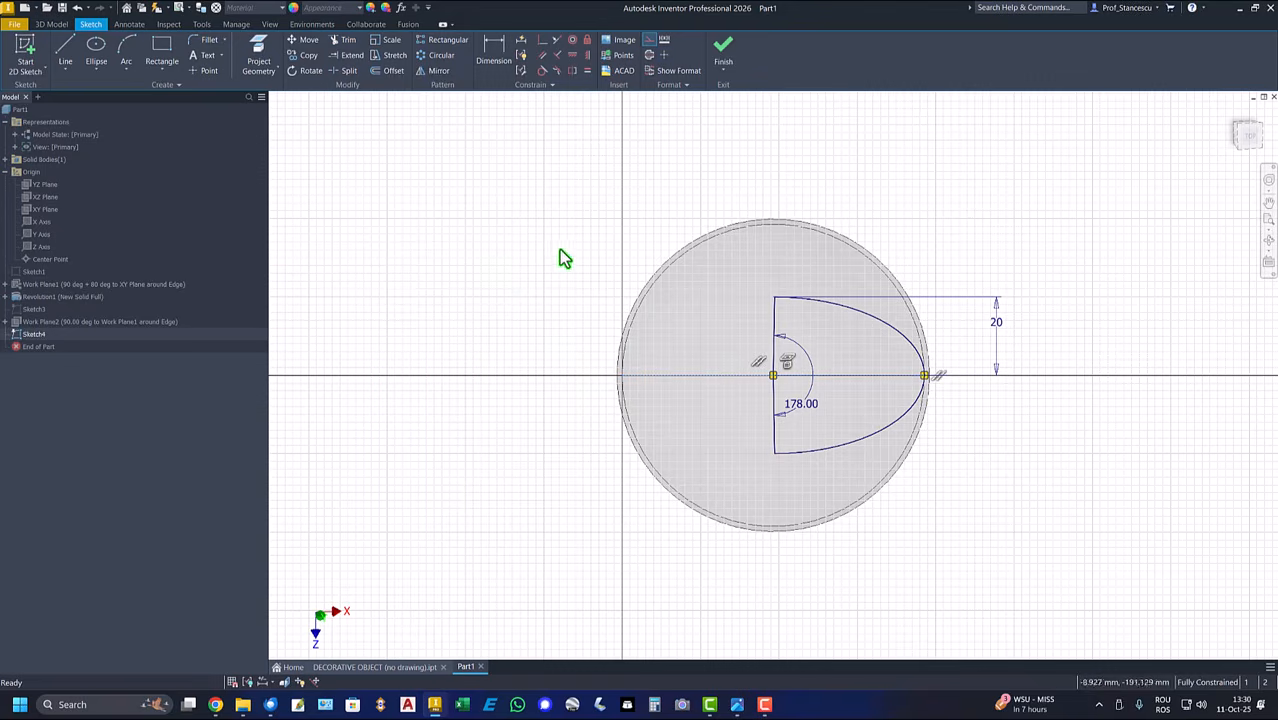
pyautogui.click(723, 50)
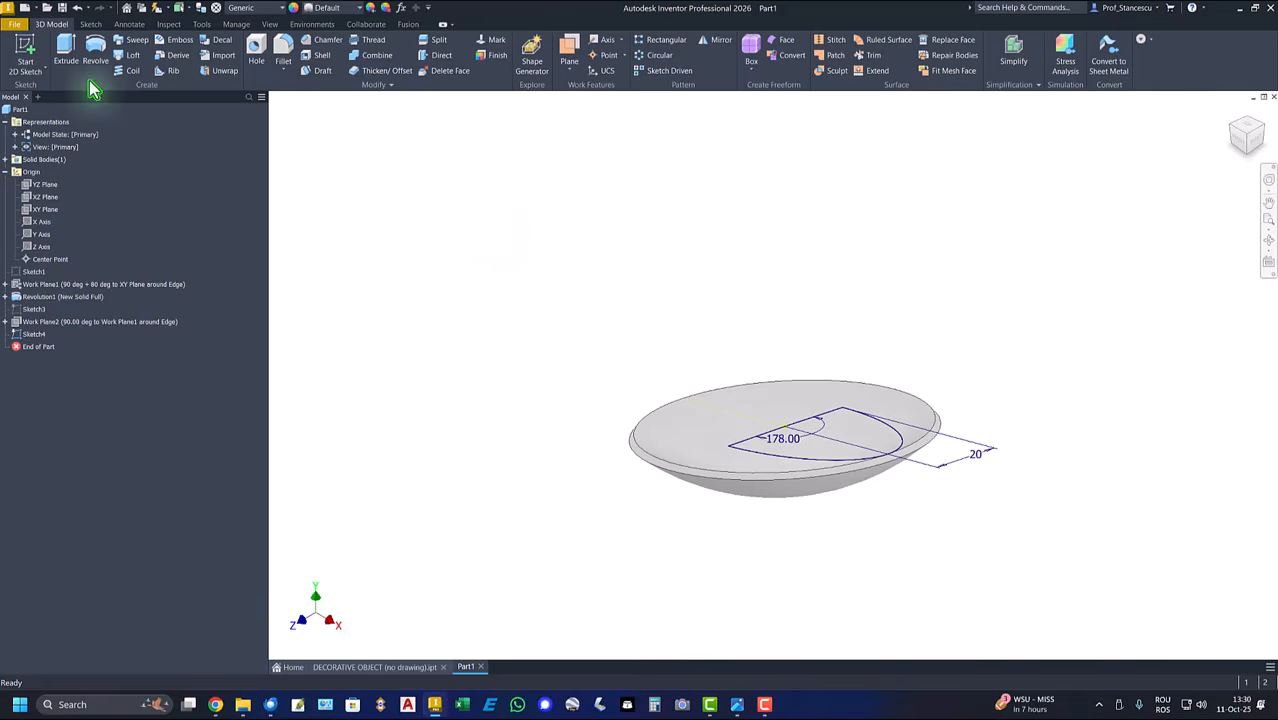
# Extrude the half-ellipse profile downward through all with the Intersect operation, keeping only the petal-shaped part of the bowl
pyautogui.click(66, 50)
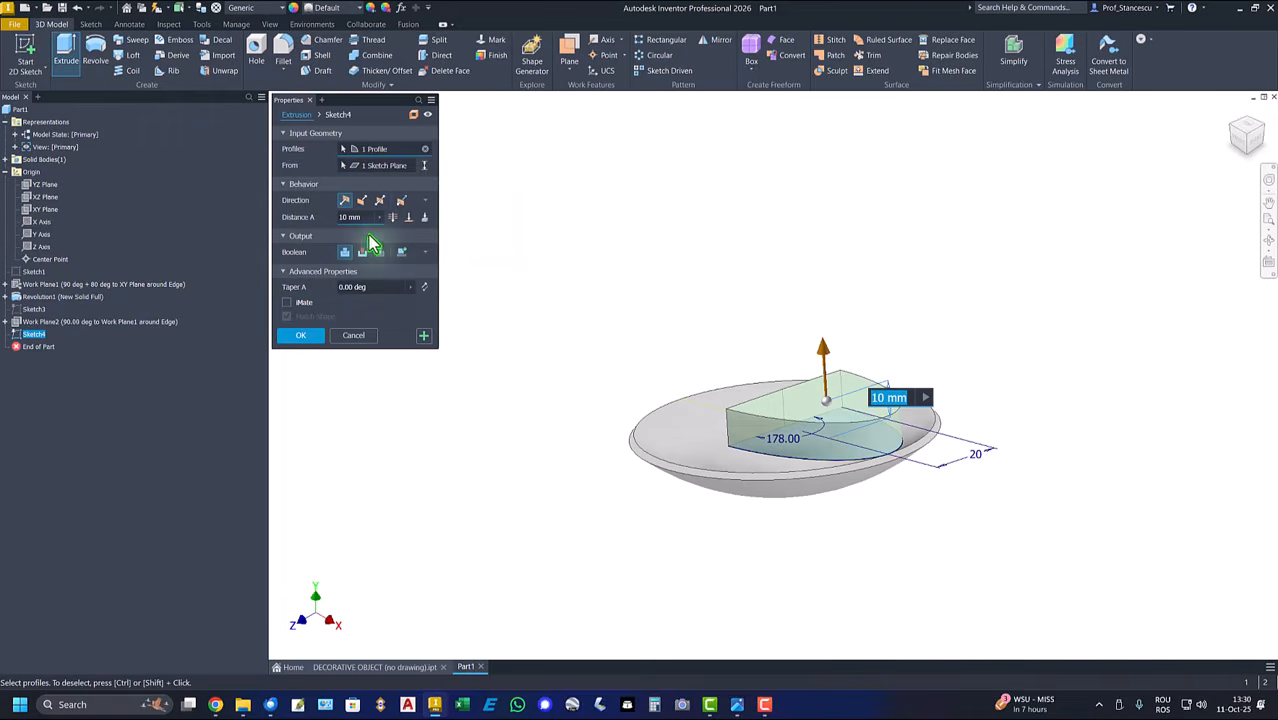
pyautogui.click(392, 218)
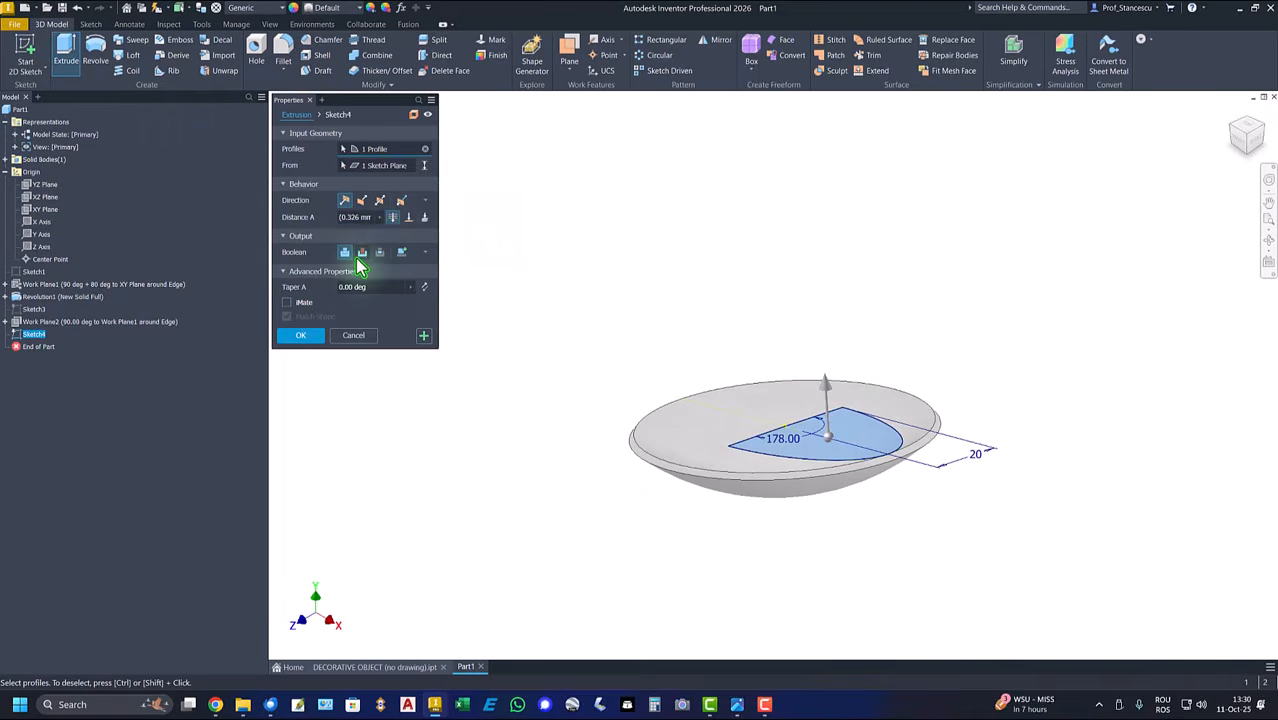
pyautogui.click(361, 253)
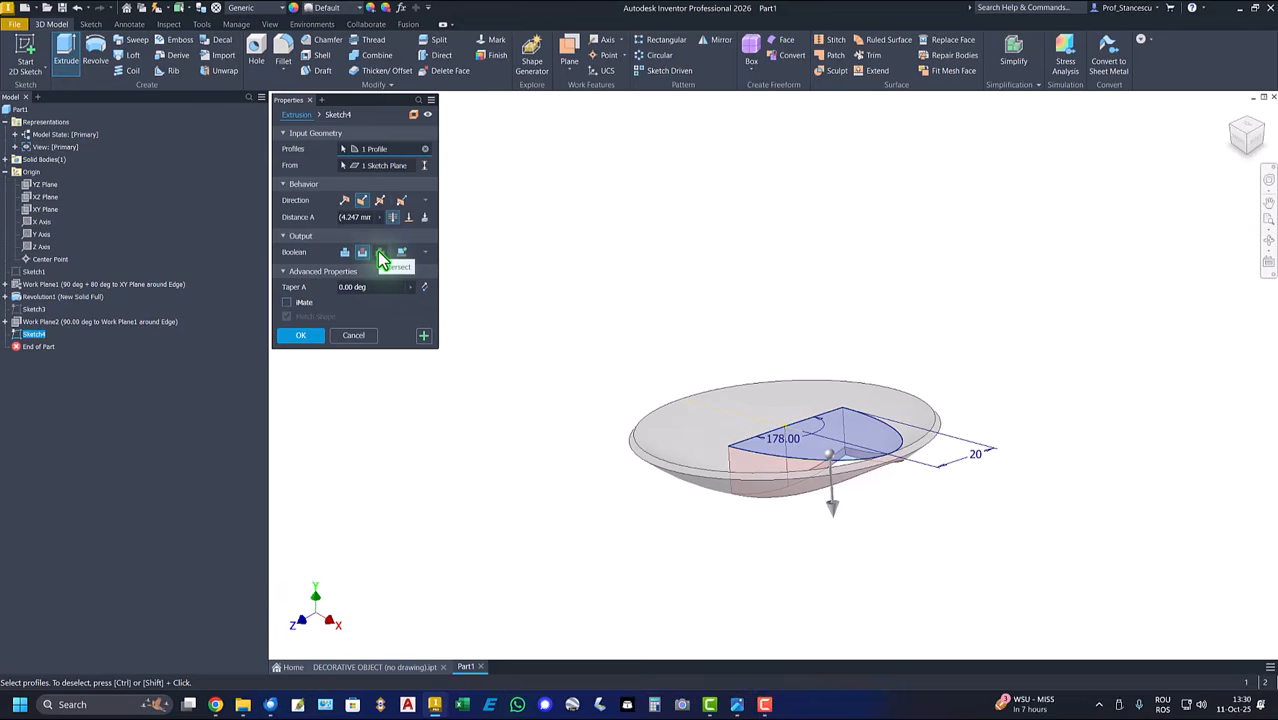
pyautogui.click(380, 256)
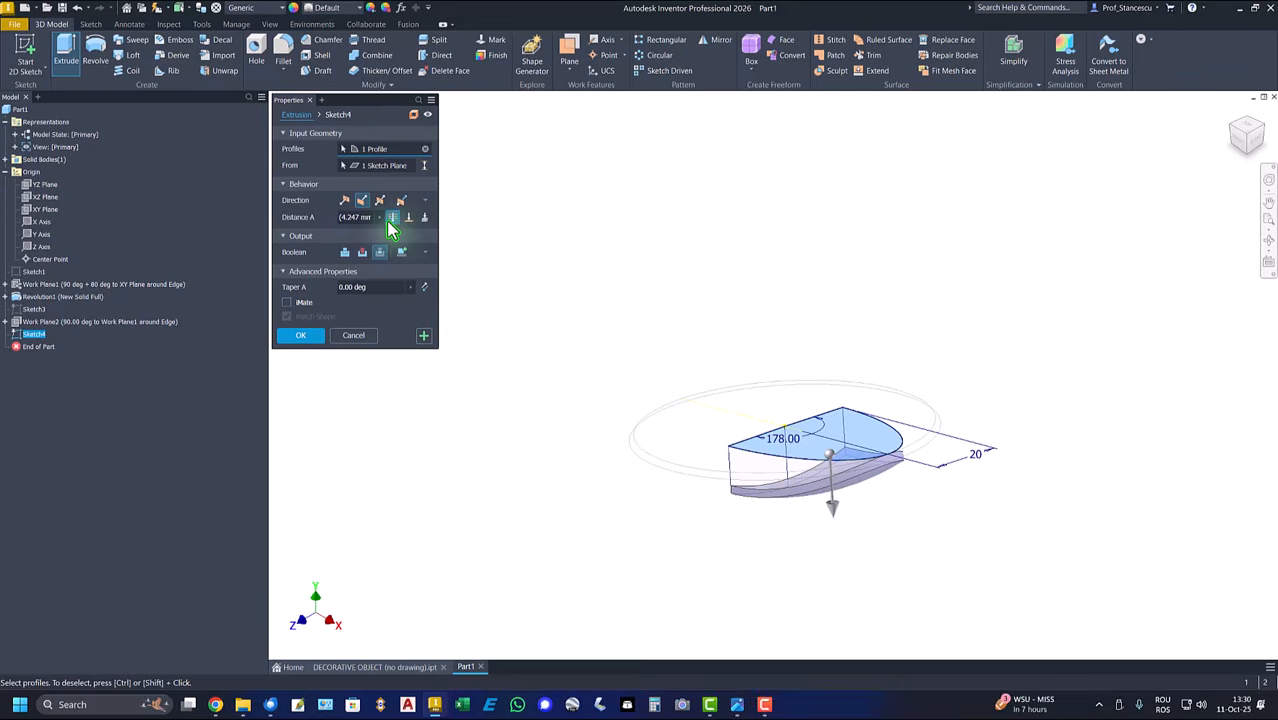
pyautogui.click(303, 336)
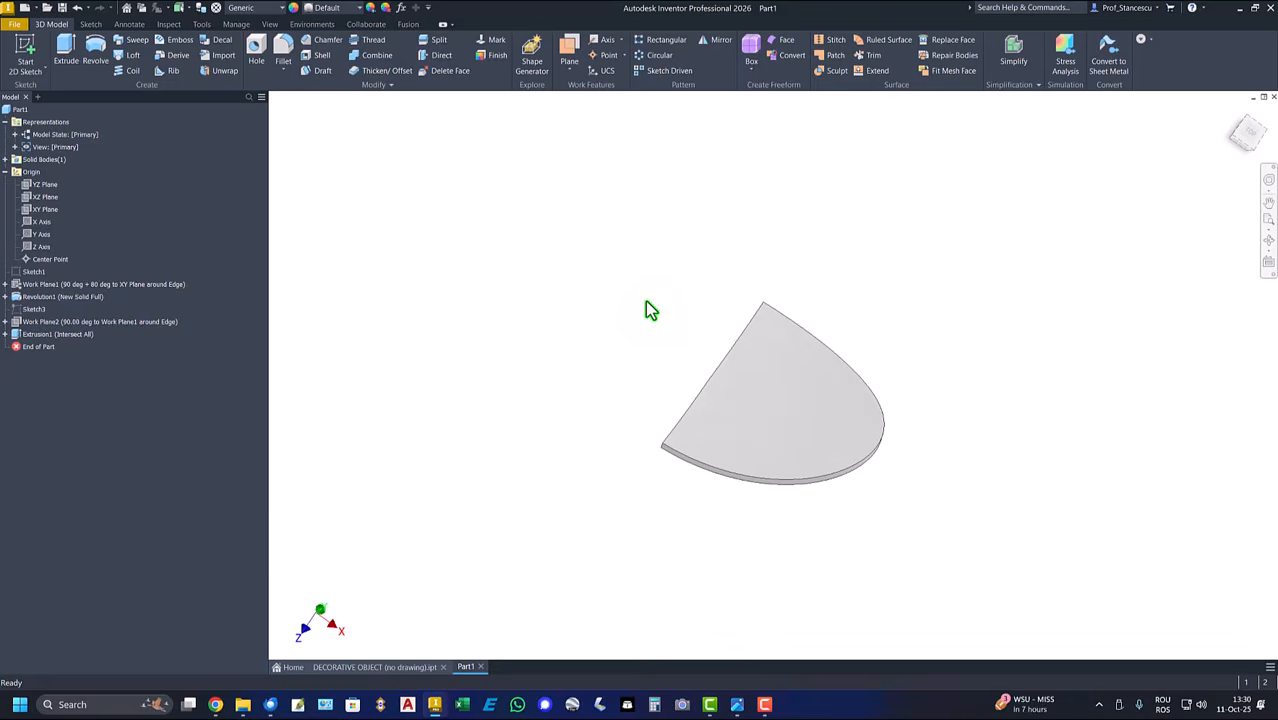
# Fillet the petal's upper and lower curved outer edges with a 1 mm radius
pyautogui.press('F6')
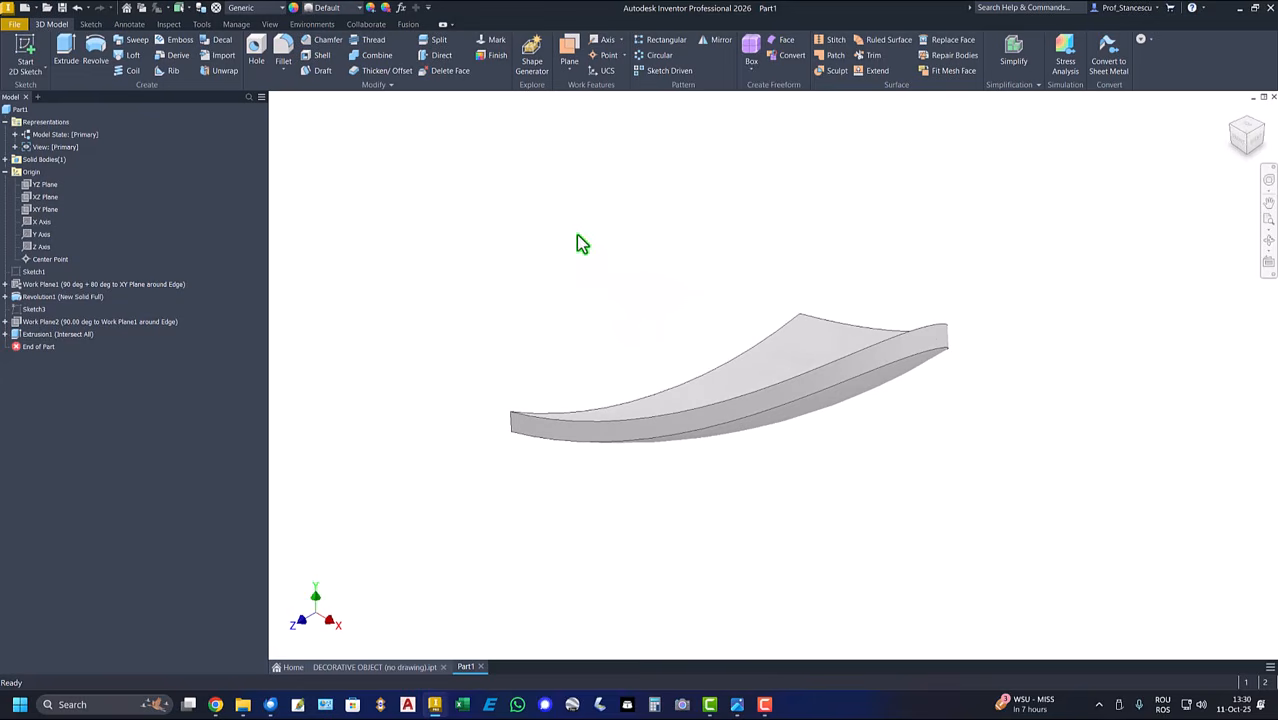
pyautogui.click(879, 345)
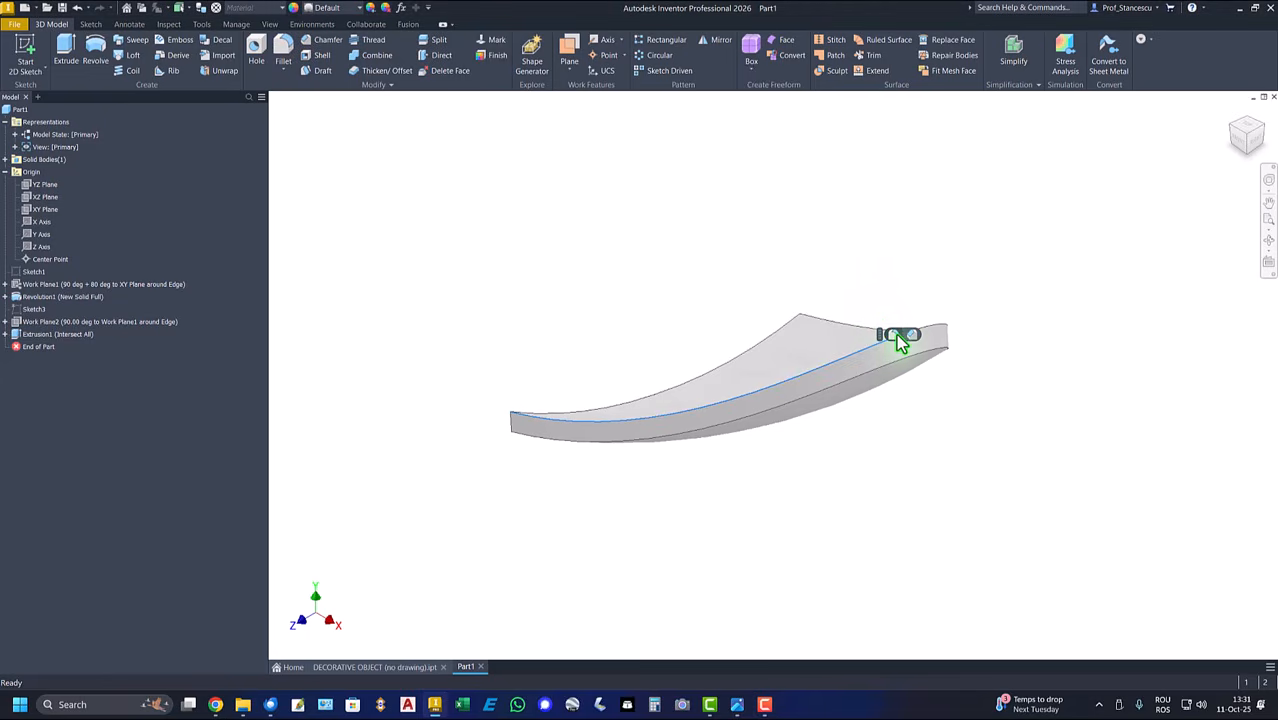
pyautogui.click(898, 338)
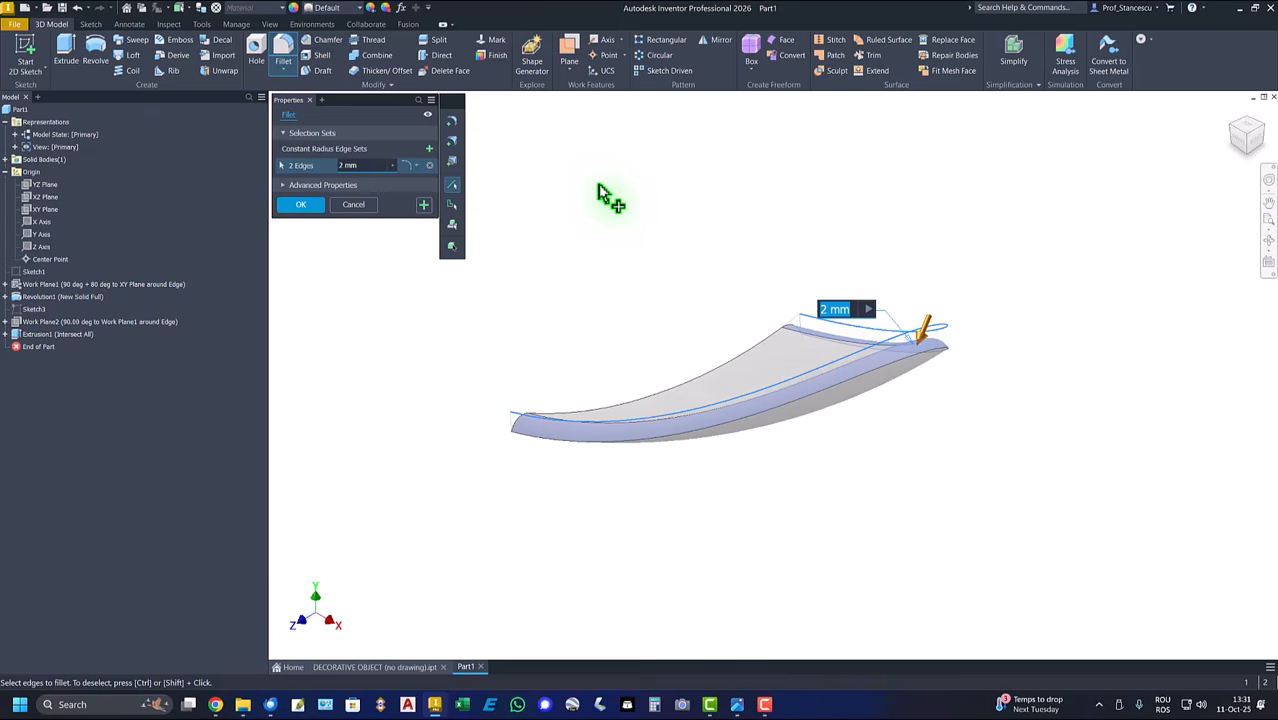
pyautogui.click(925, 356)
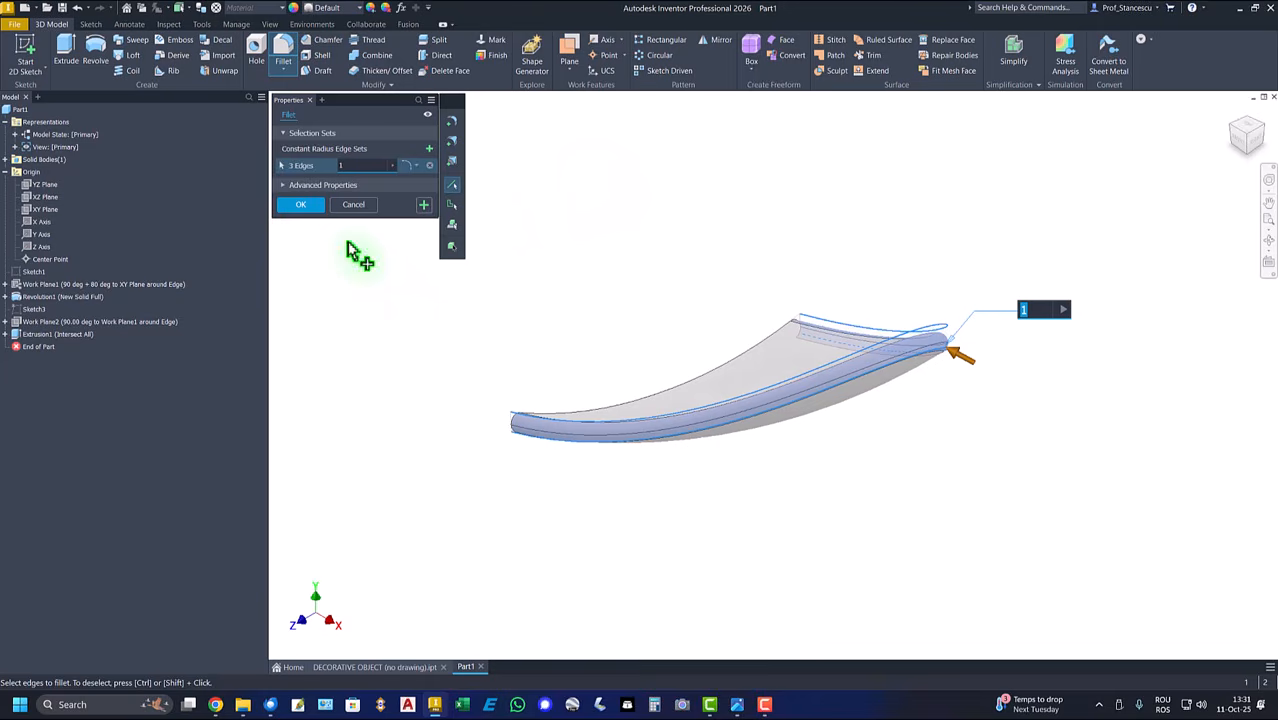
pyautogui.click(301, 205)
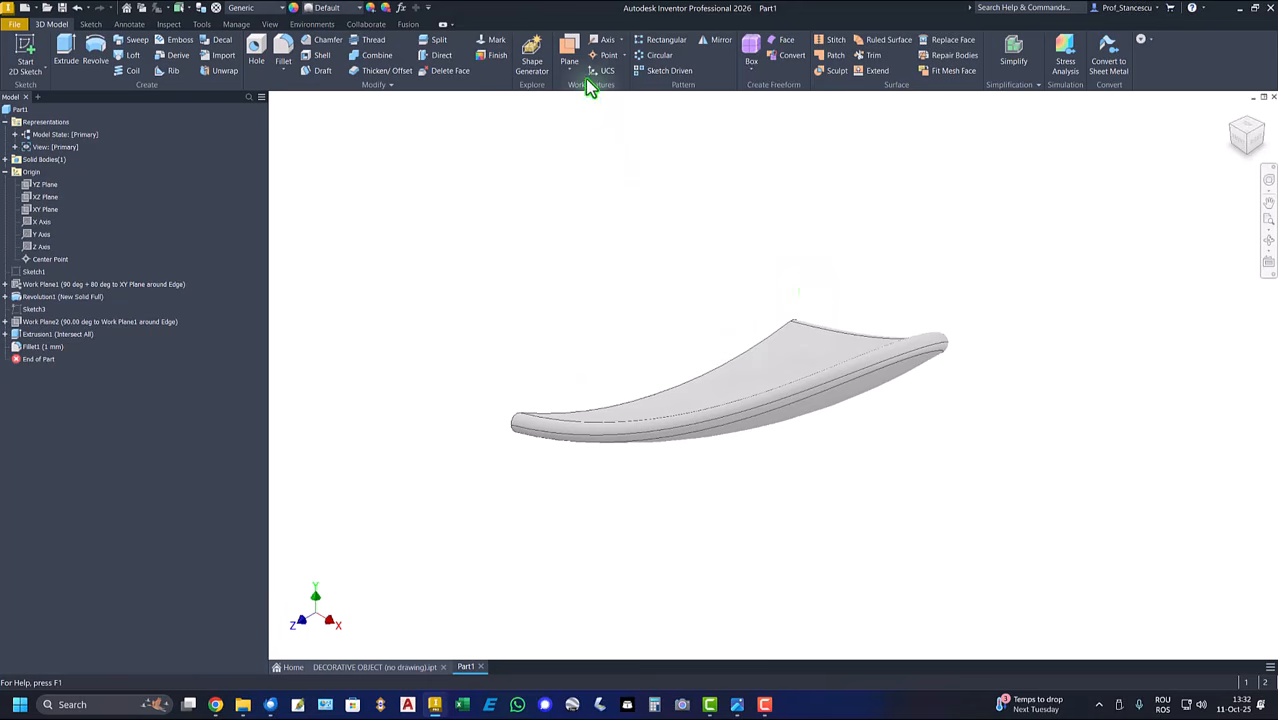
# Circularly pattern the whole petal solid about the origin Y axis with 5 instances over 360 degrees, joined into one body
pyautogui.click(662, 57)
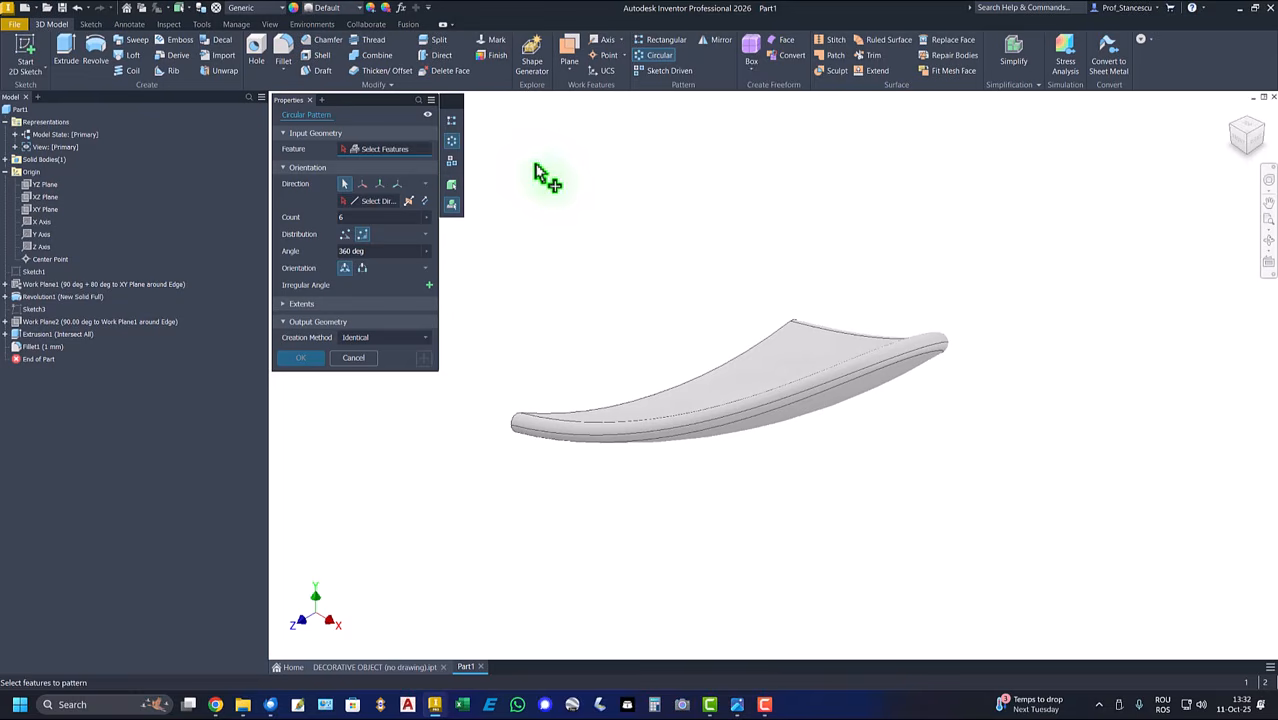
pyautogui.click(451, 190)
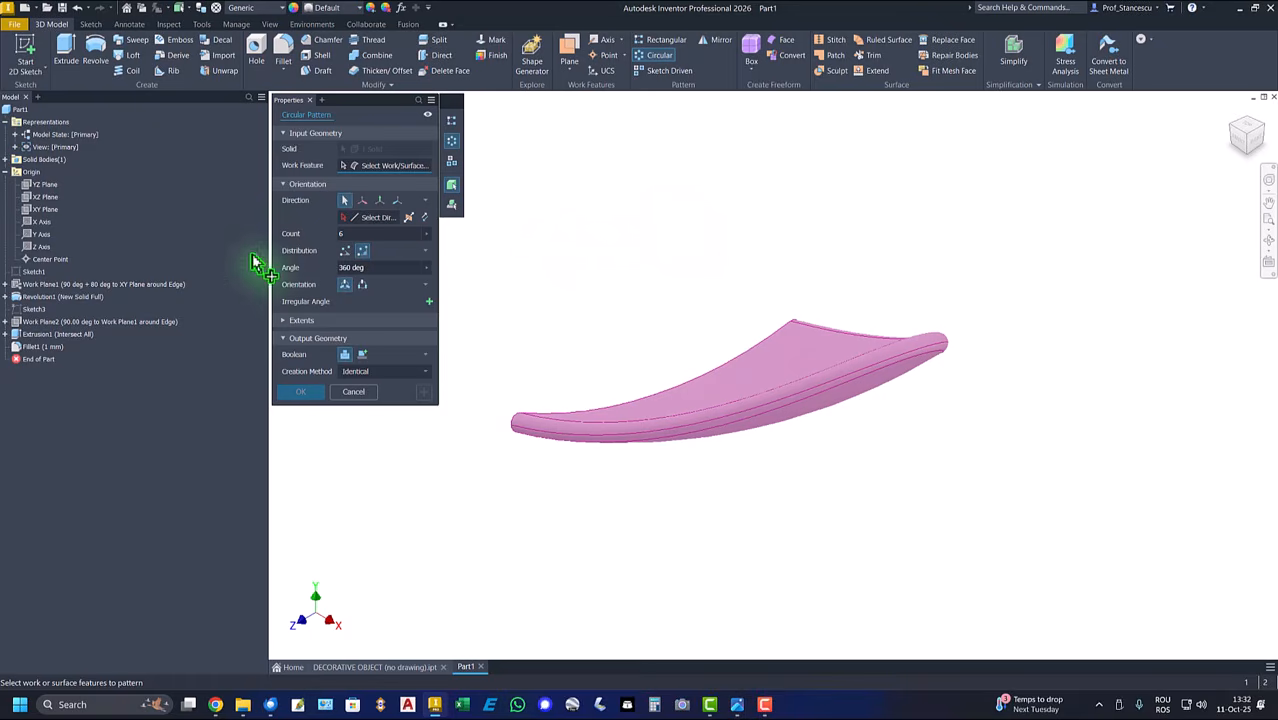
pyautogui.click(377, 217)
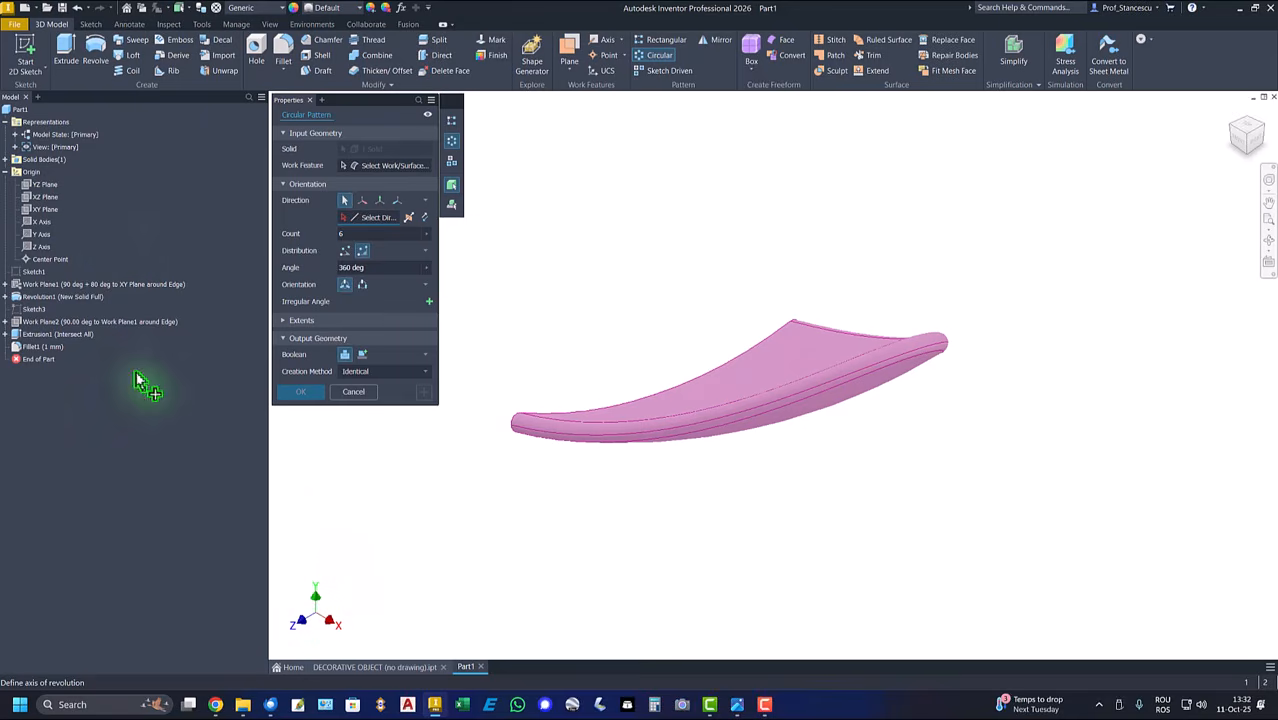
pyautogui.click(38, 235)
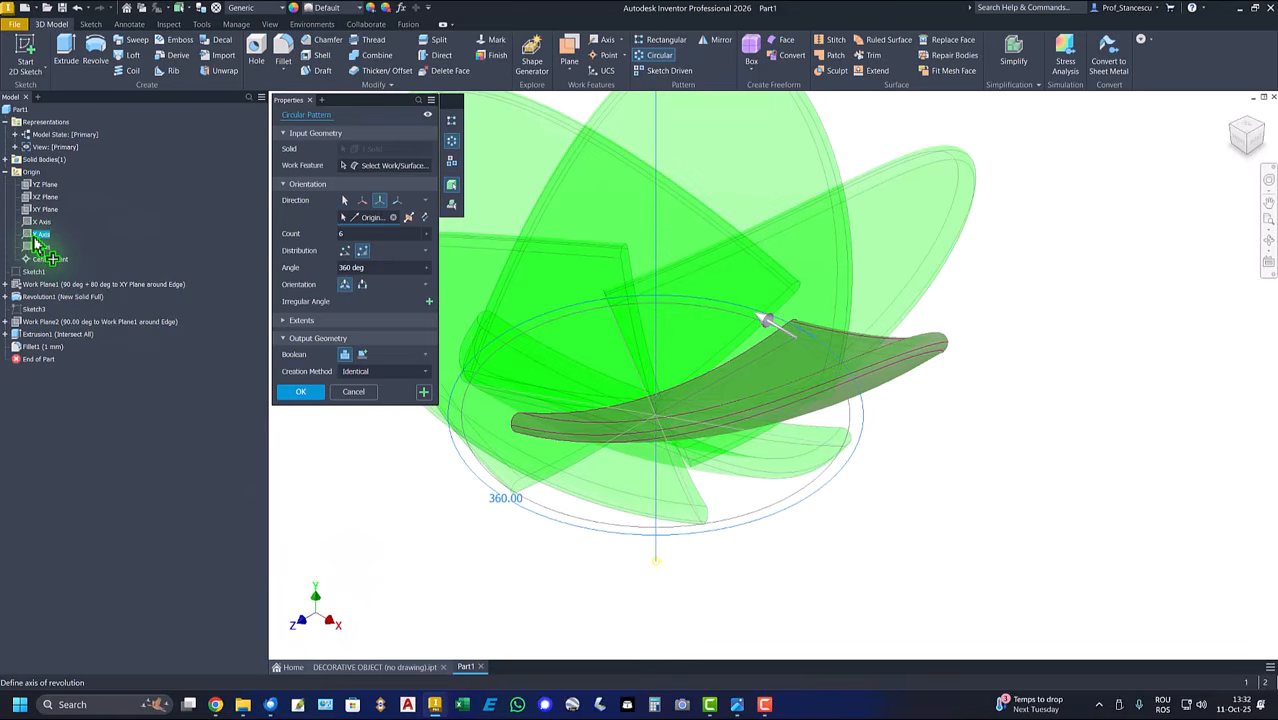
pyautogui.click(345, 233)
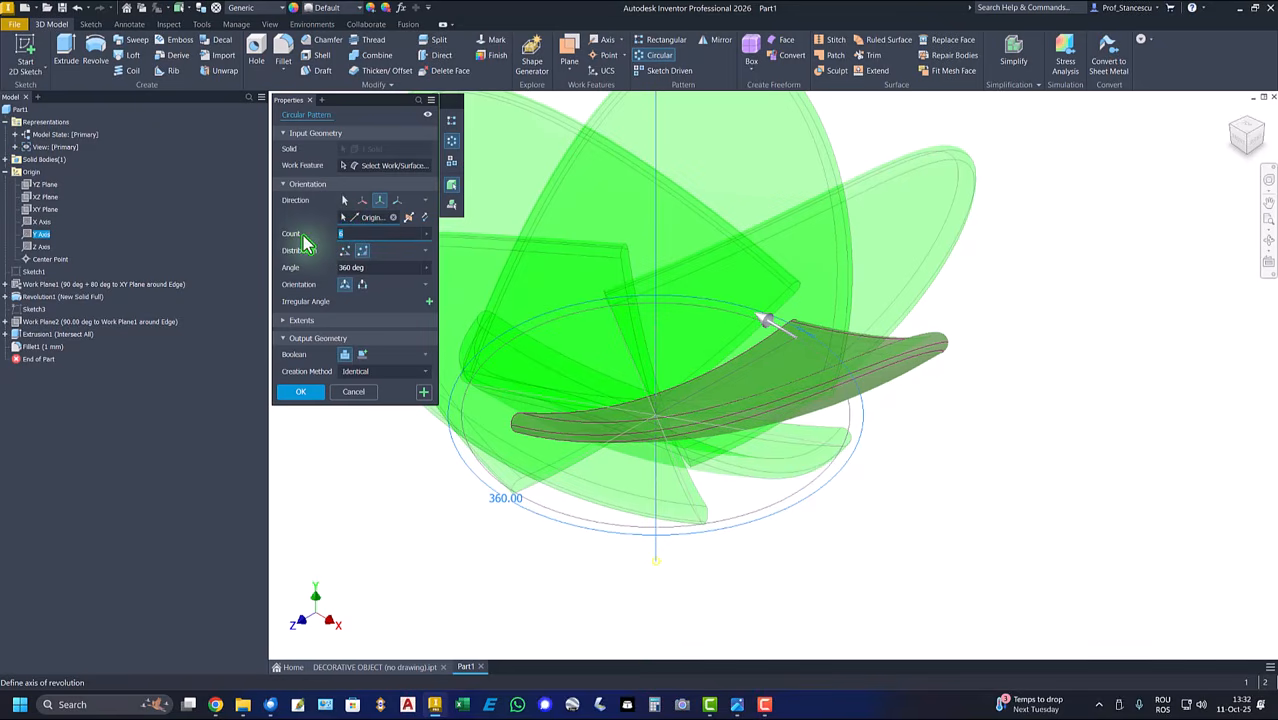
pyautogui.write('5')
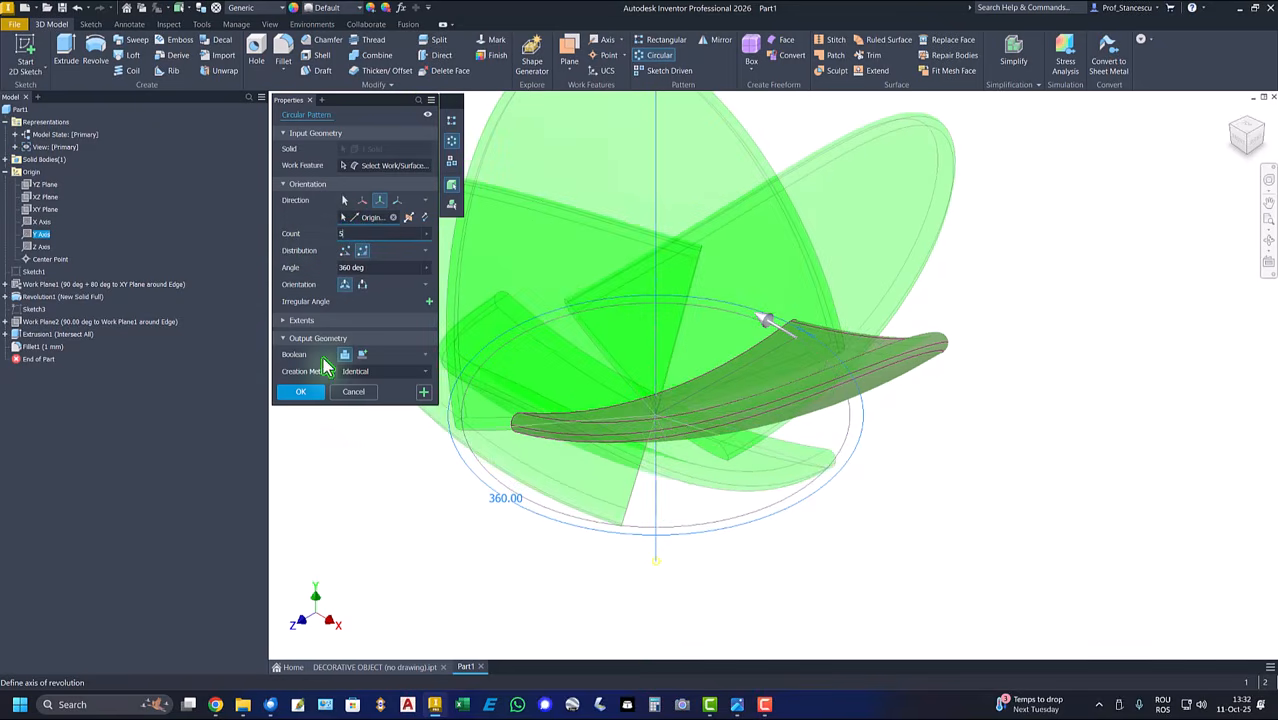
pyautogui.click(304, 392)
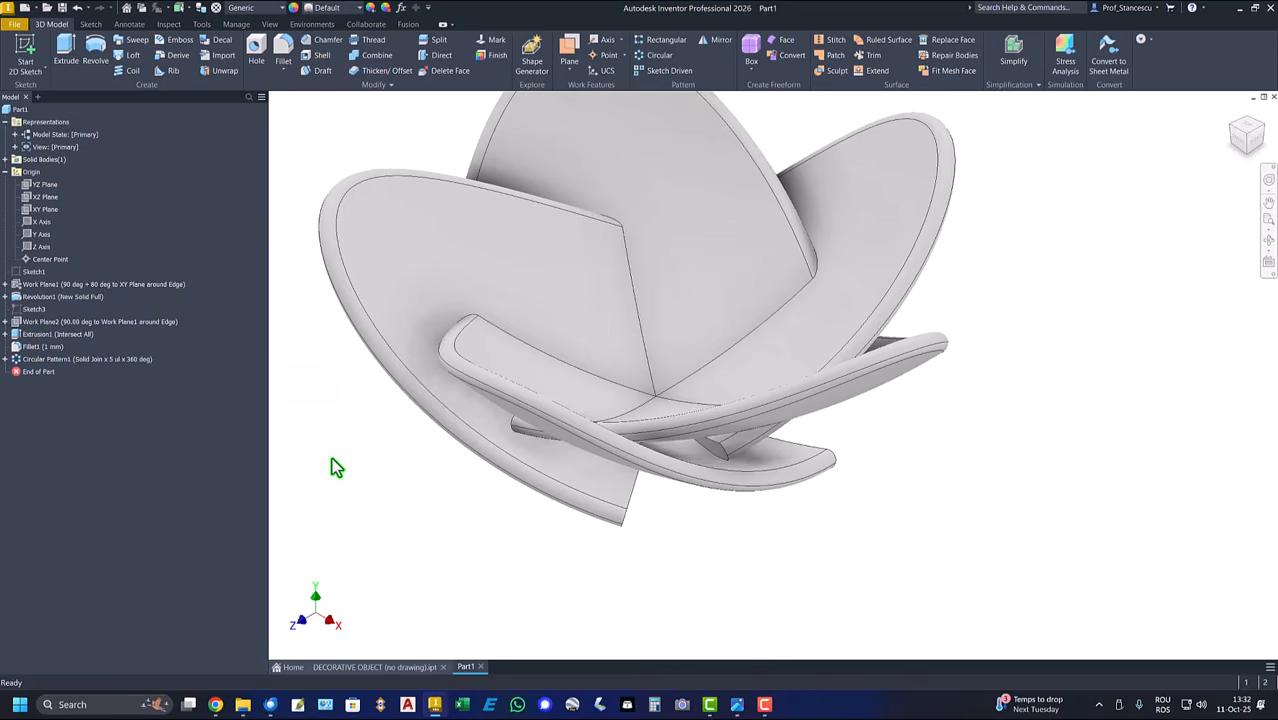
pyautogui.press('F6')
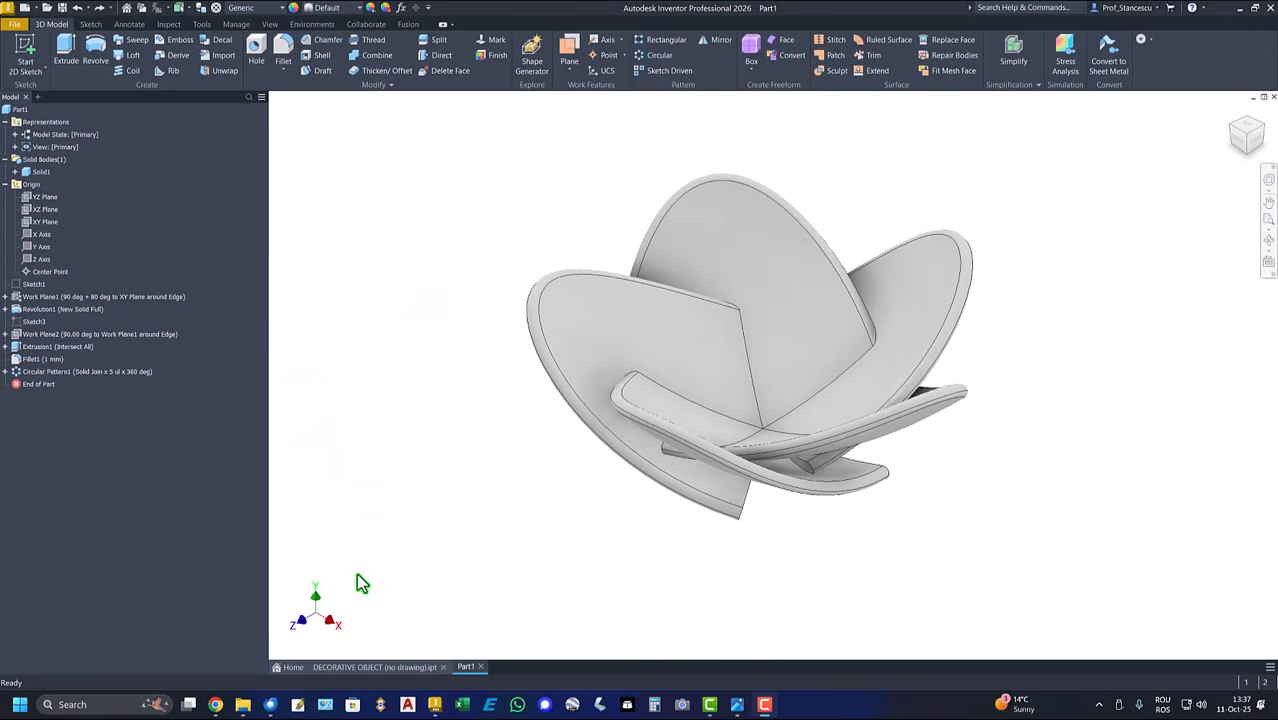
# Start a new sketch on the XY plane and slice the graphics at the sketch plane
pyautogui.click(375, 666)
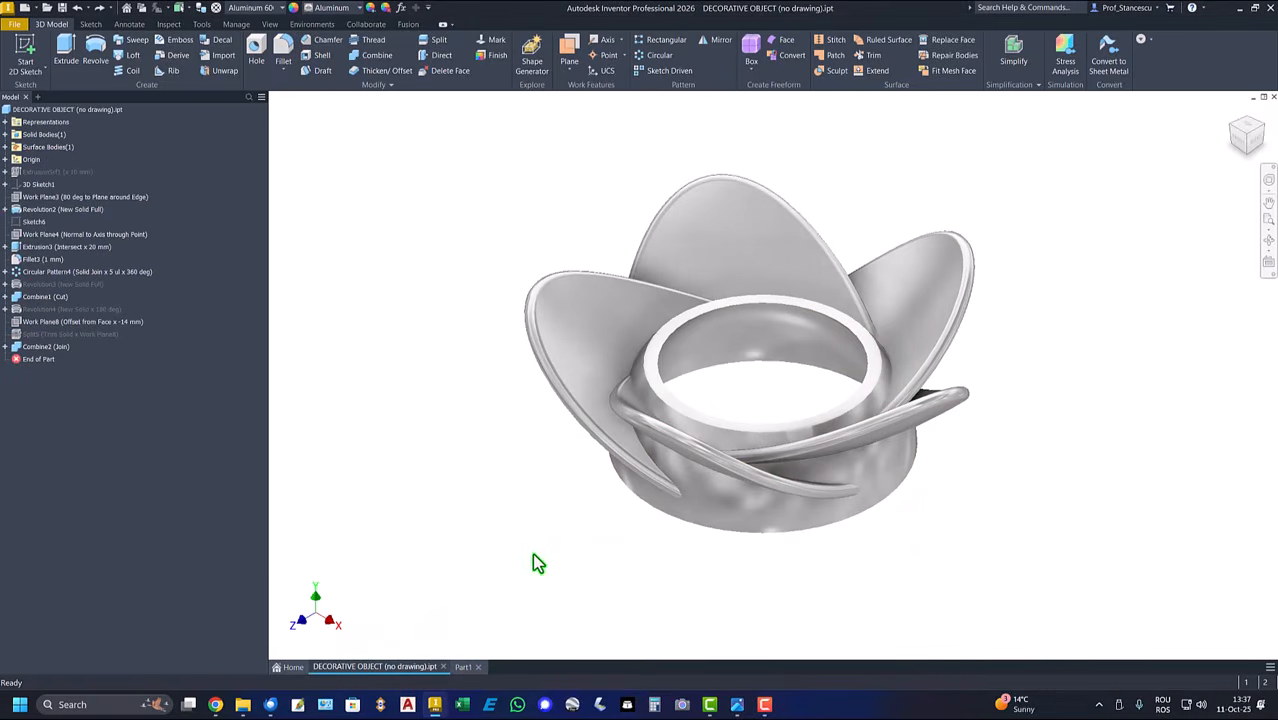
pyautogui.click(456, 663)
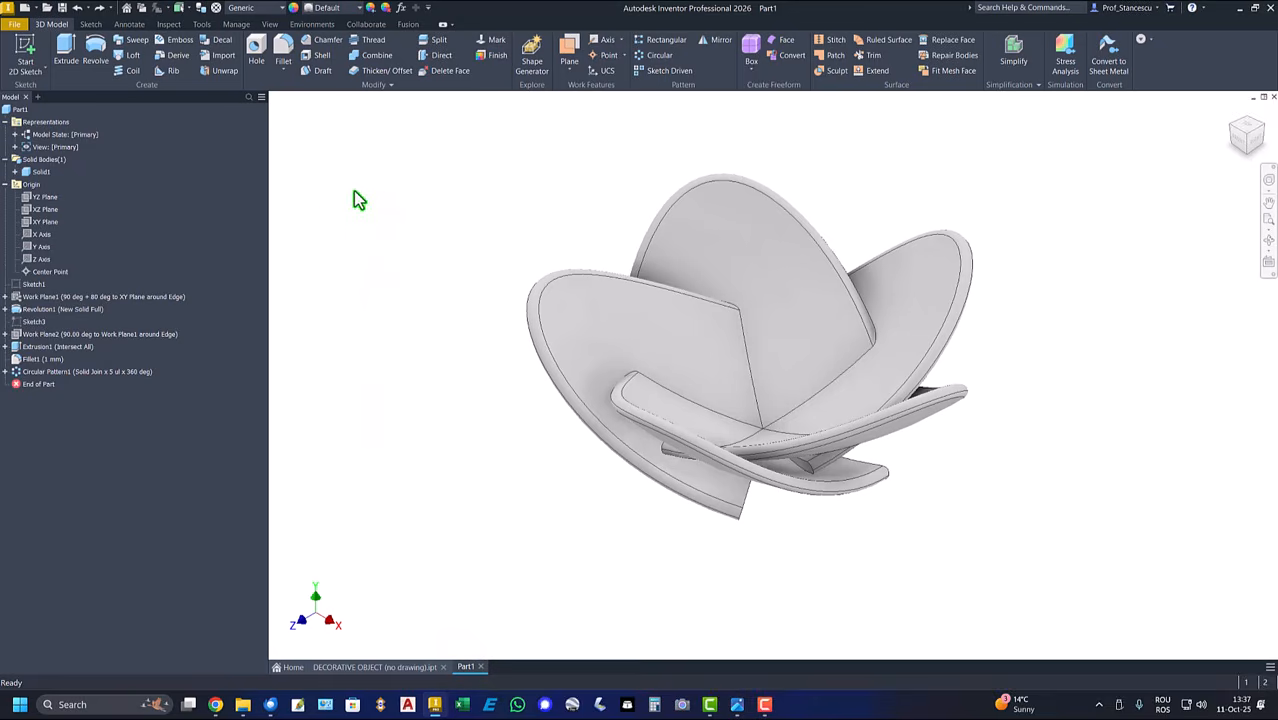
pyautogui.click(30, 223)
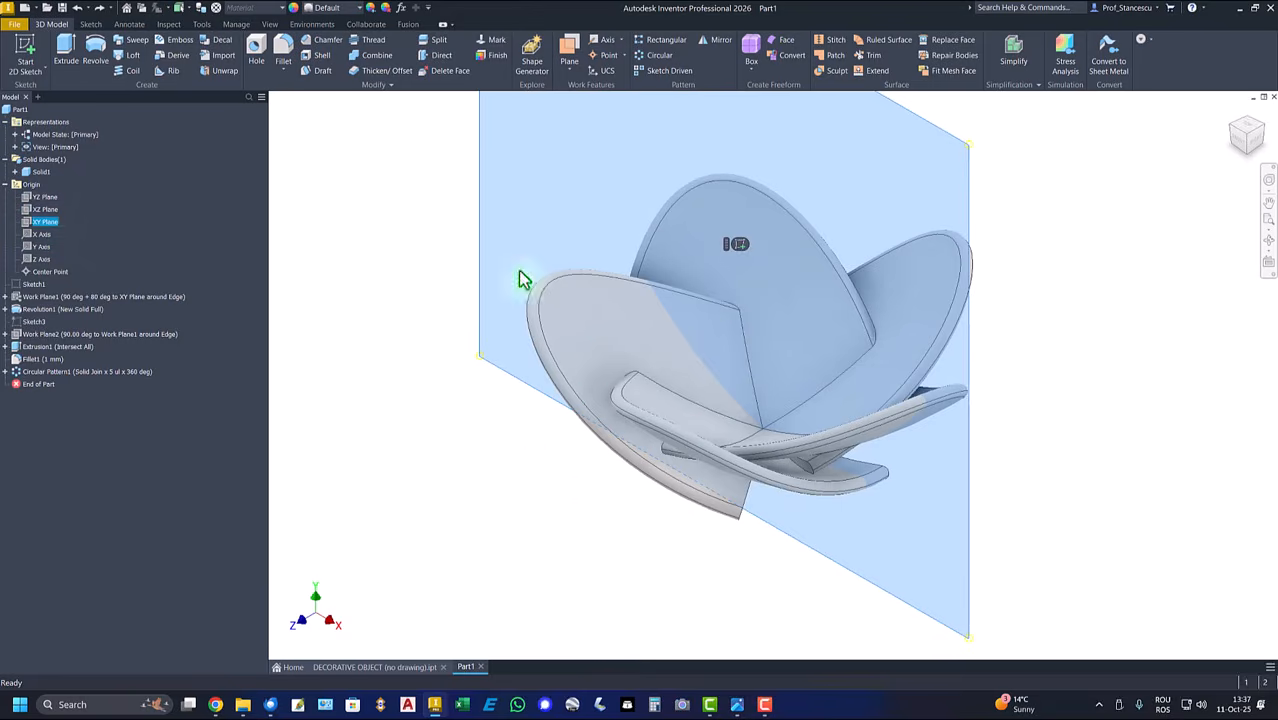
pyautogui.click(735, 248)
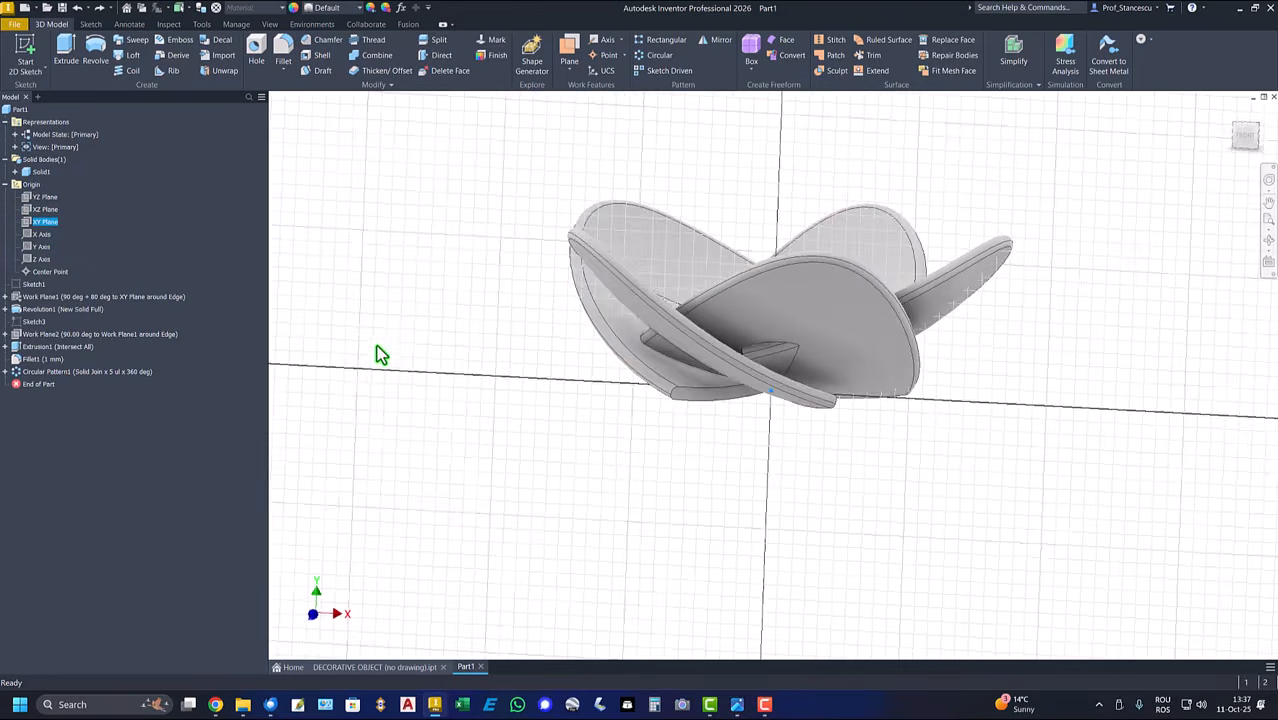
pyautogui.press('F7')
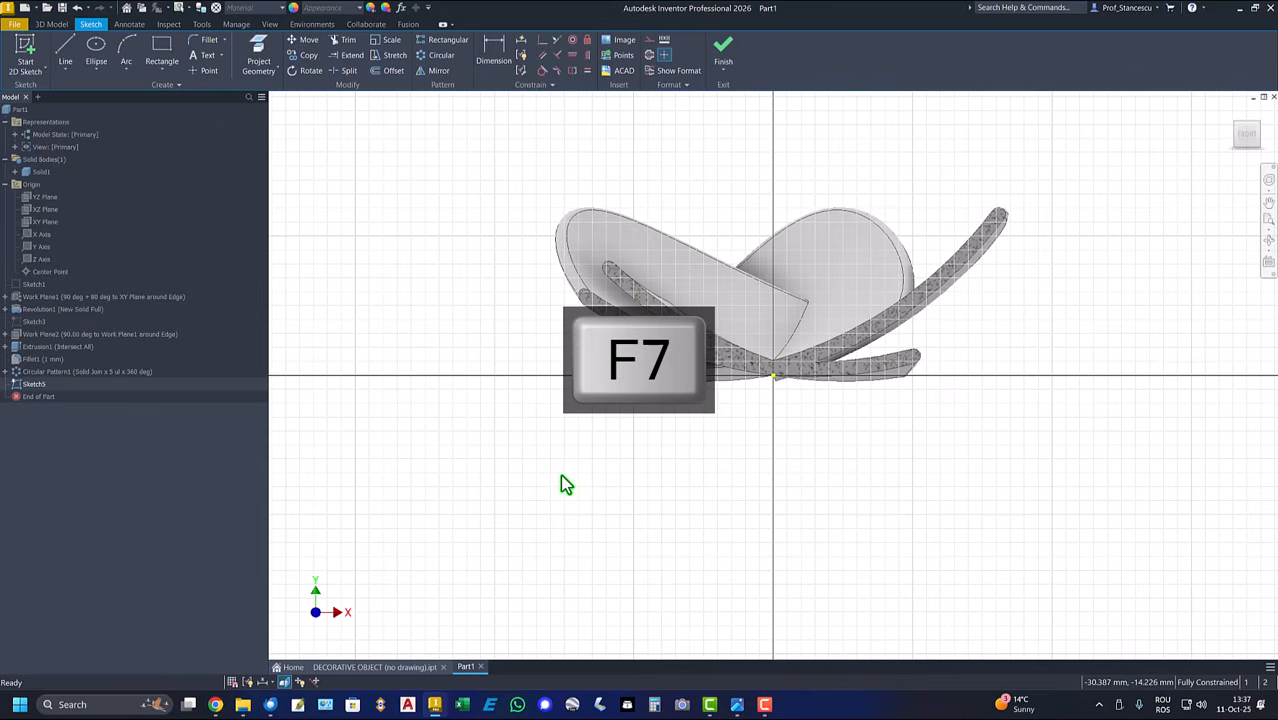
pyautogui.scroll(-3, 760, 430)
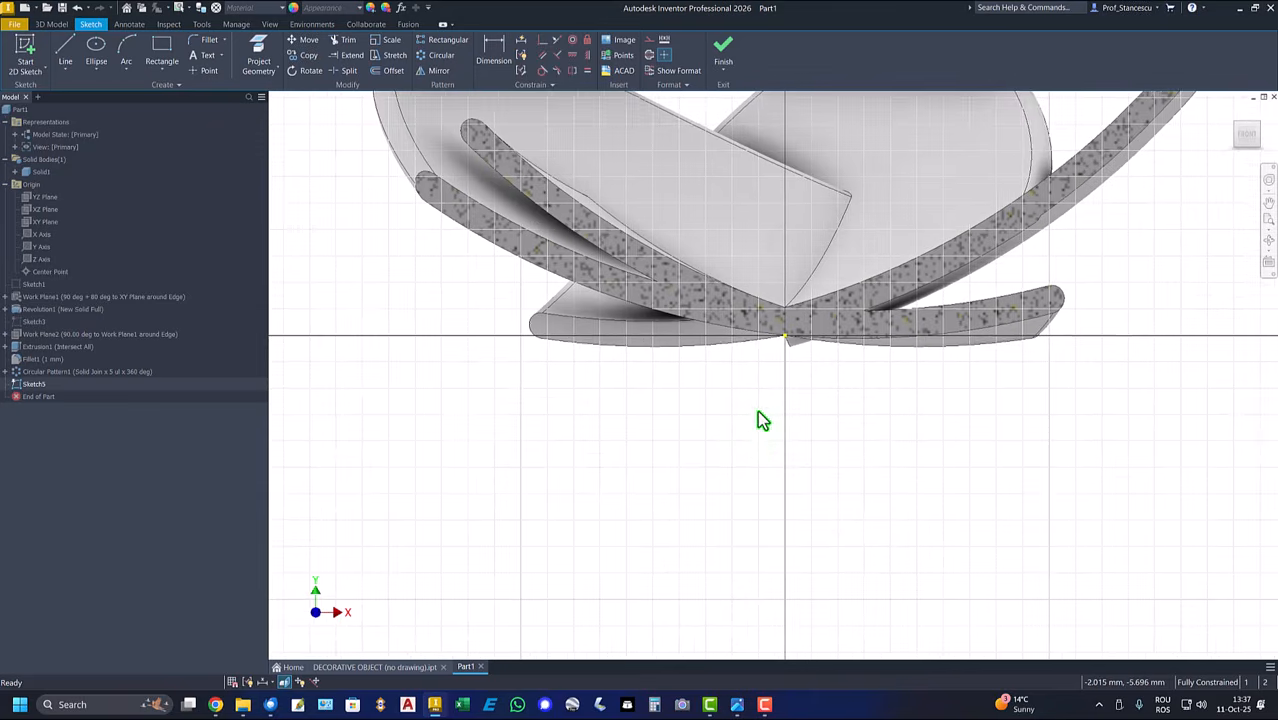
pyautogui.moveTo(759, 420); pyautogui.dragTo(717, 526, button='middle')
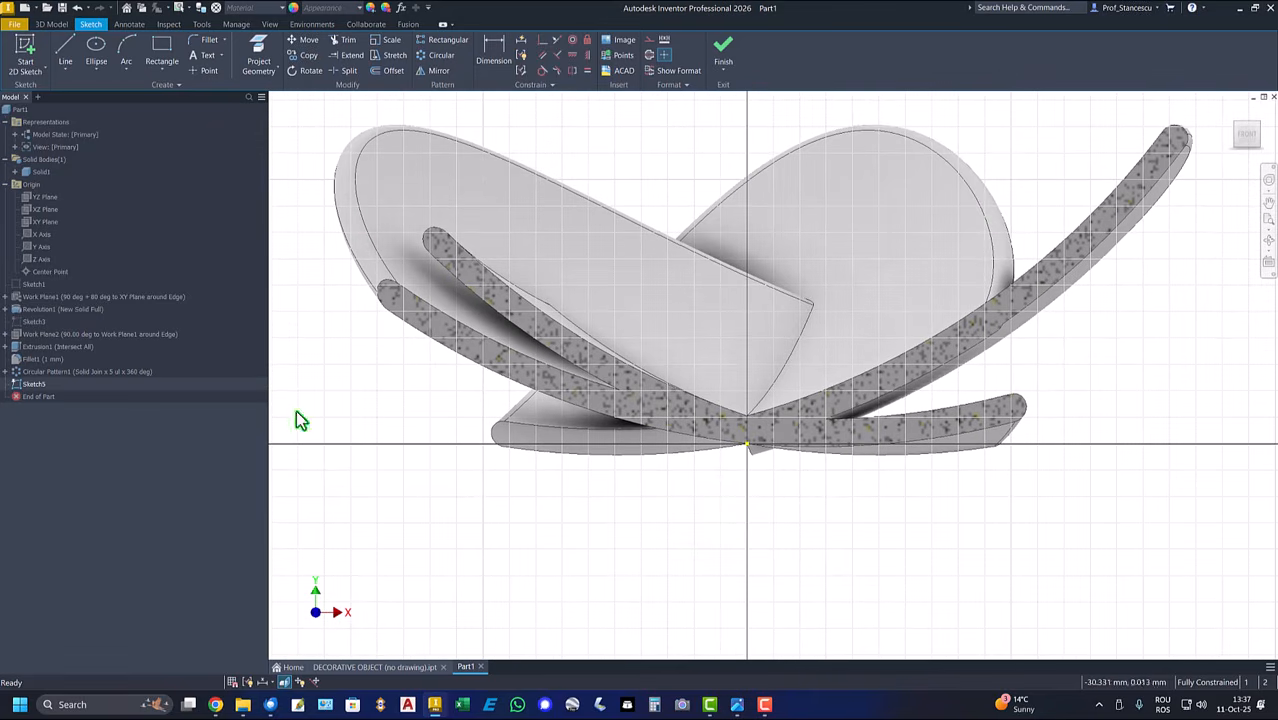
# Draw a 44 mm horizontal line and constrain its midpoint coincident with the origin
pyautogui.click(65, 50)
pyautogui.click(563, 502)
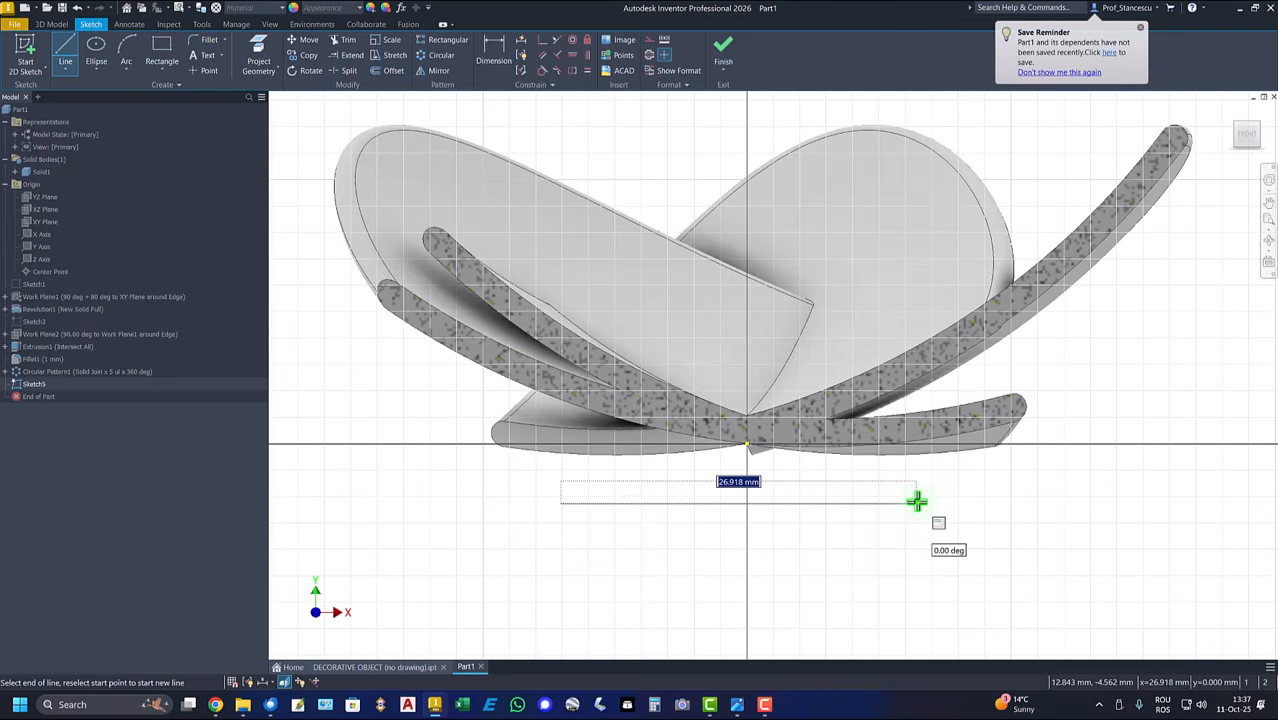
pyautogui.press('Return')
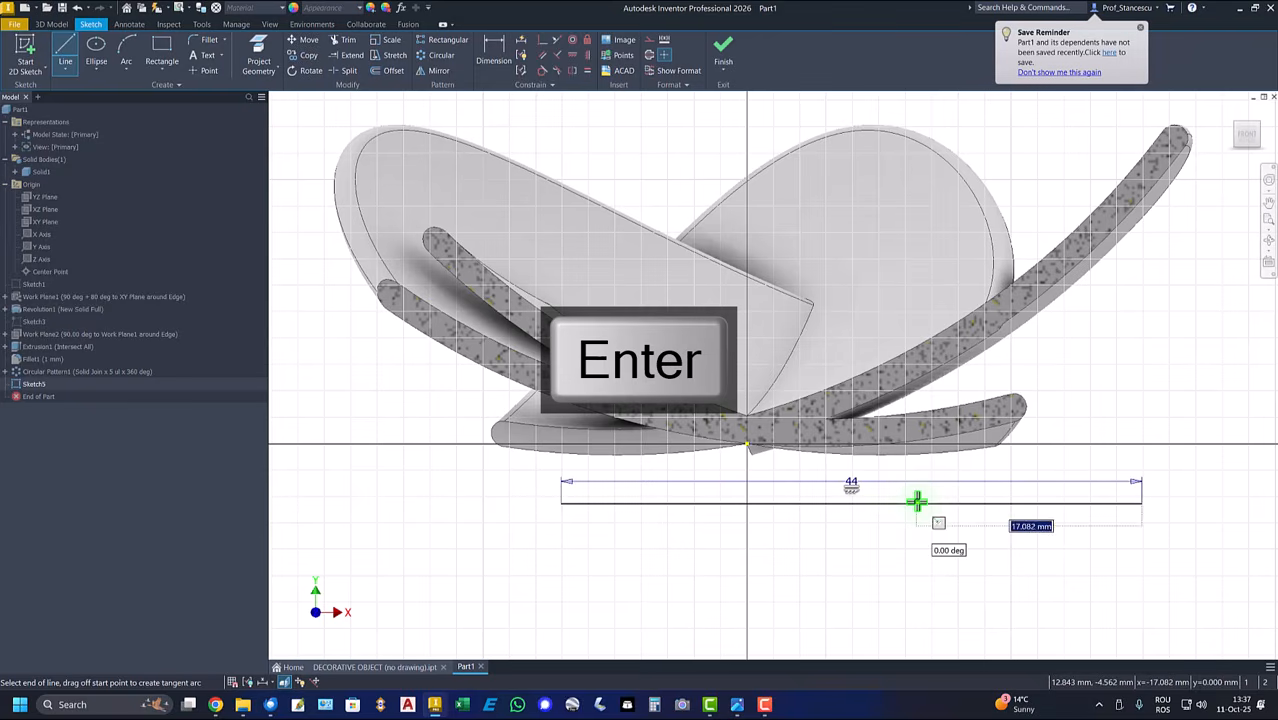
pyautogui.press('Escape')
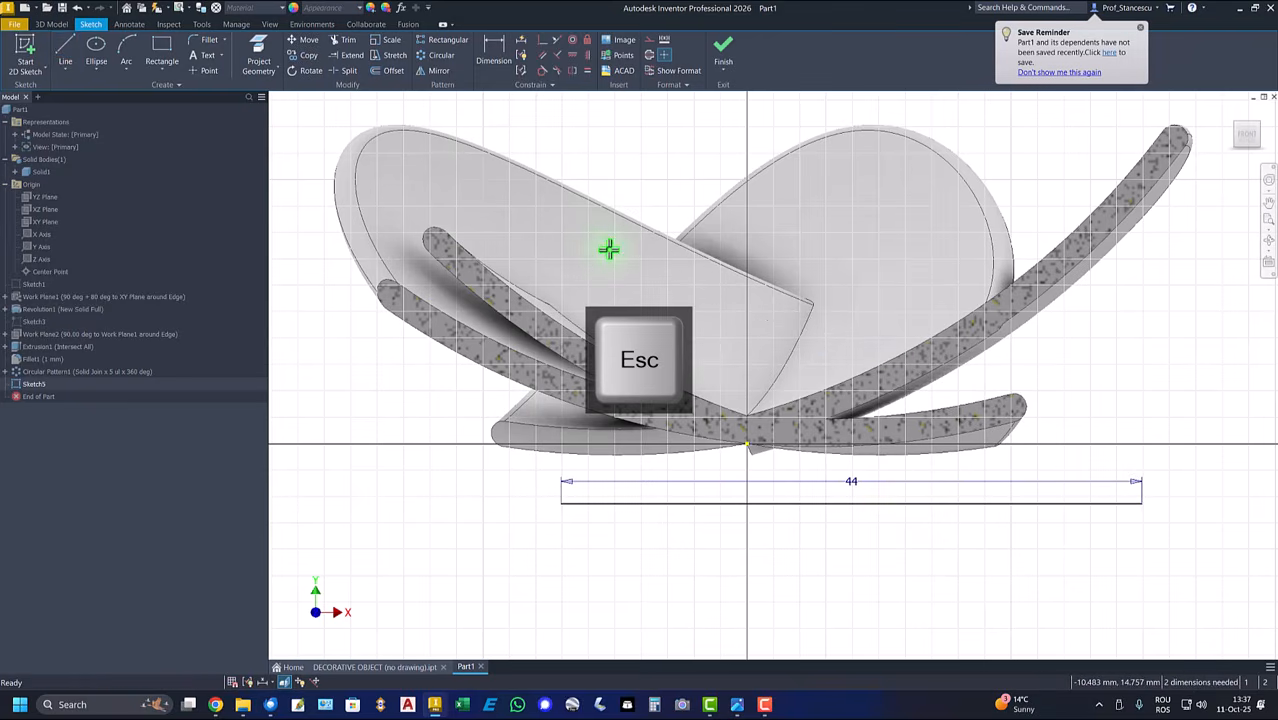
pyautogui.click(541, 44)
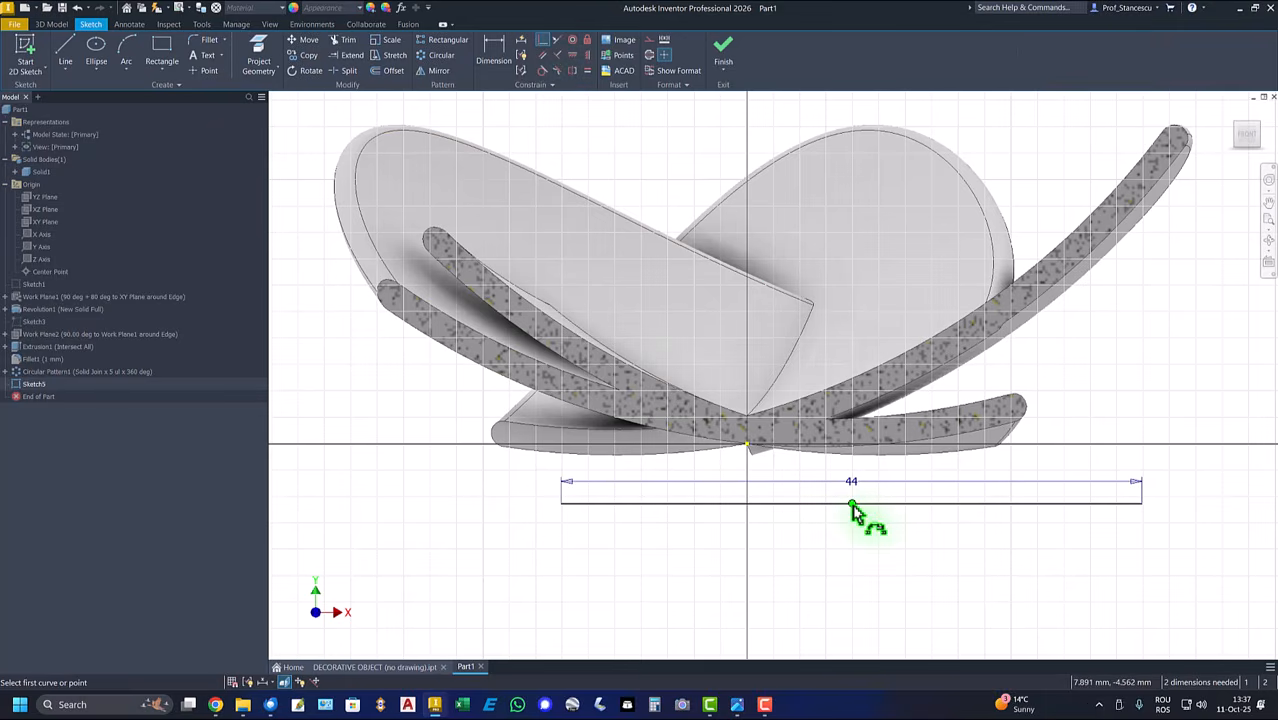
pyautogui.click(852, 505)
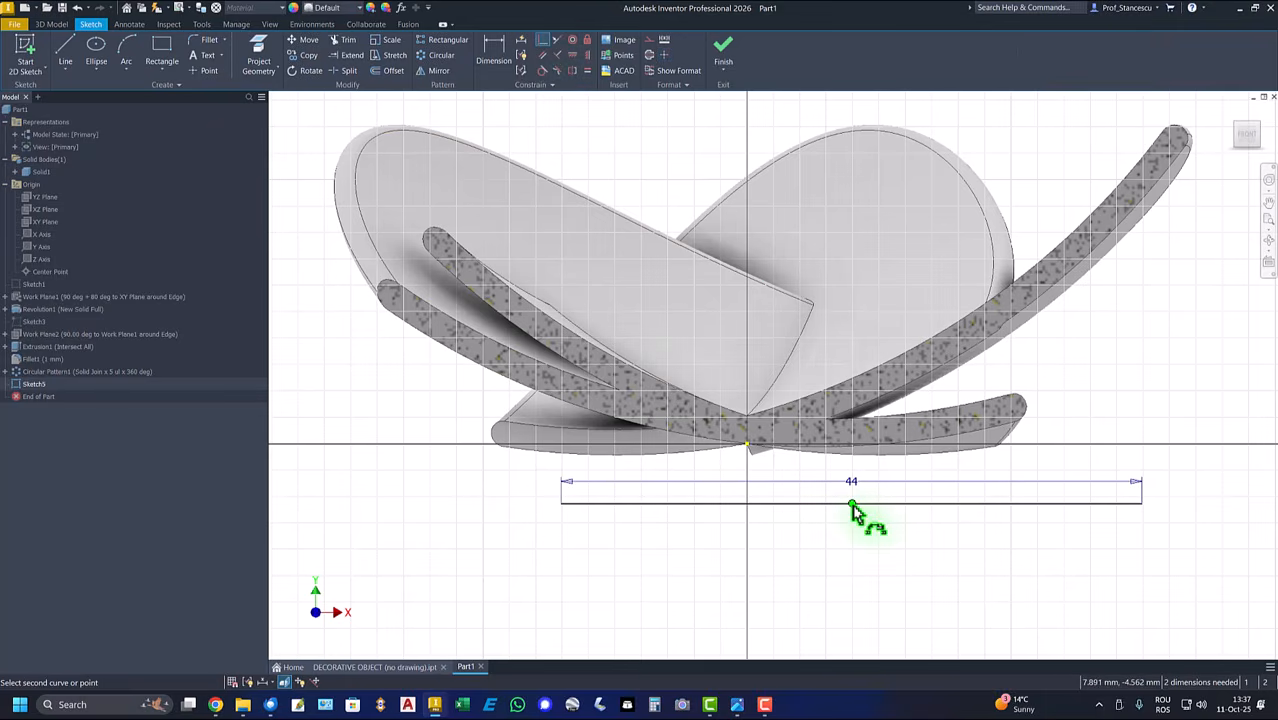
pyautogui.click(748, 444)
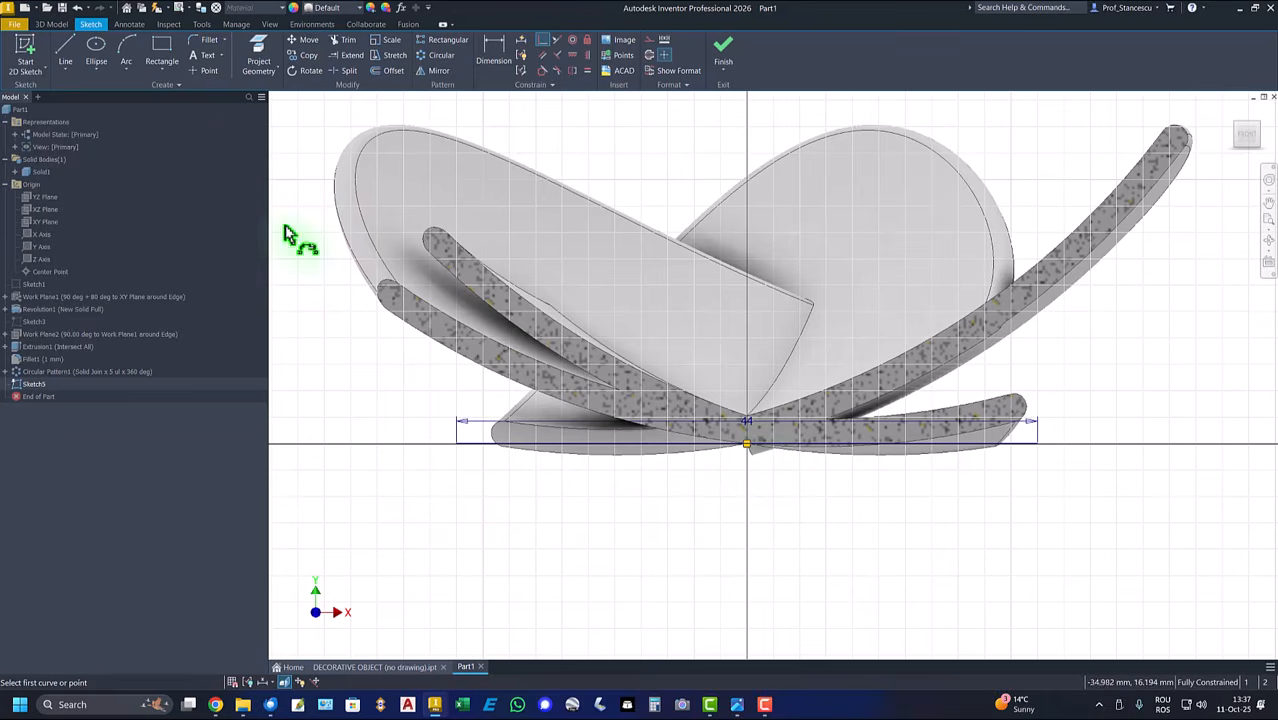
# Draw a three-point arc above the 44 mm line between its endpoints and constrain the arc's centre to the origin
pyautogui.click(126, 52)
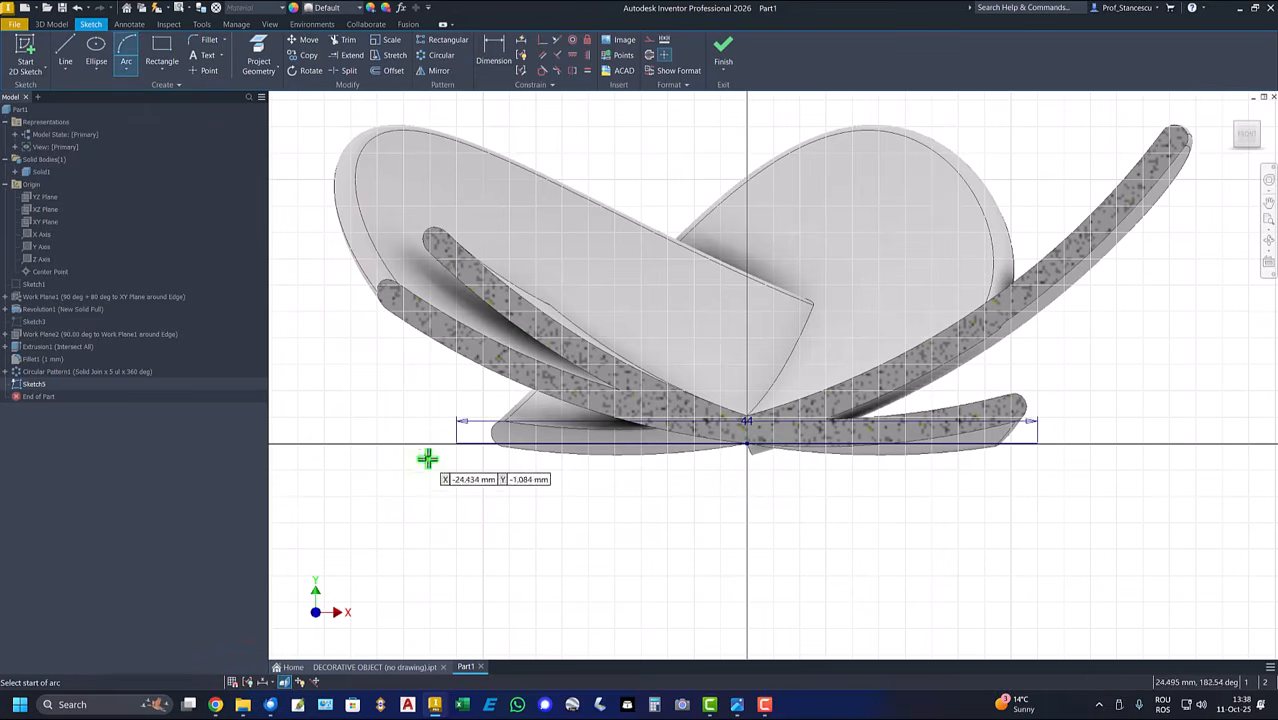
pyautogui.click(453, 444)
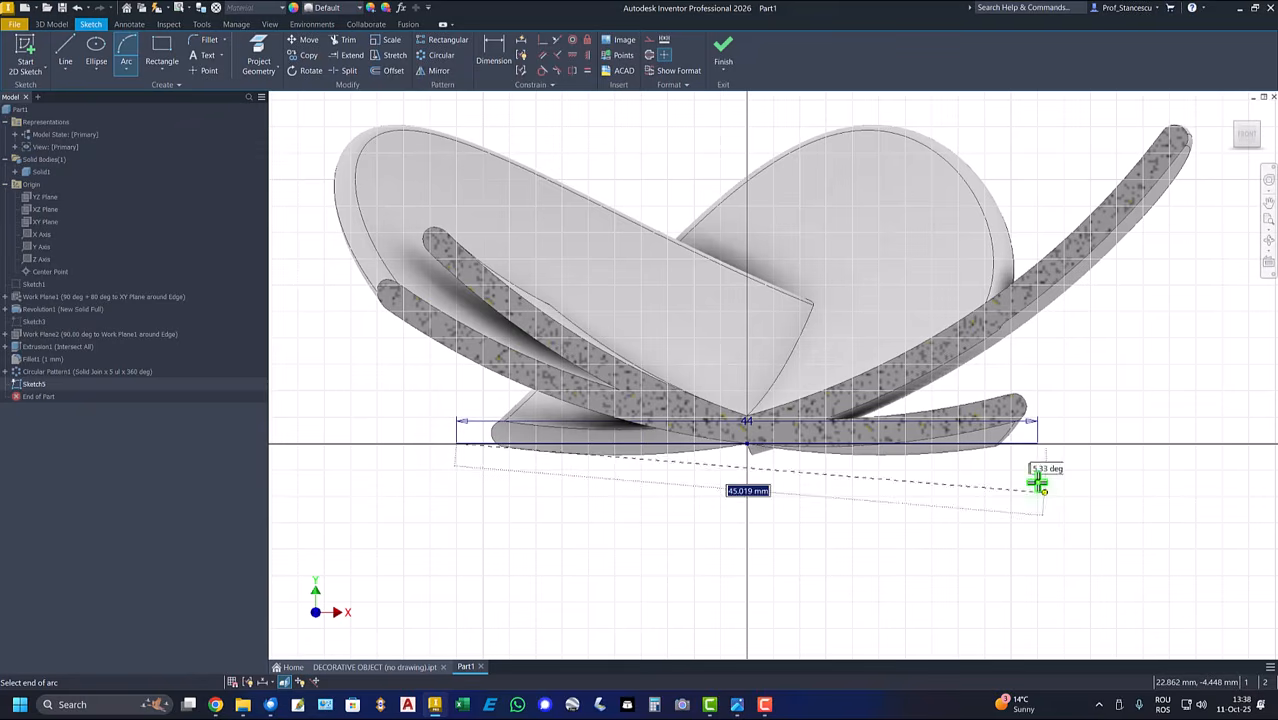
pyautogui.click(1039, 442)
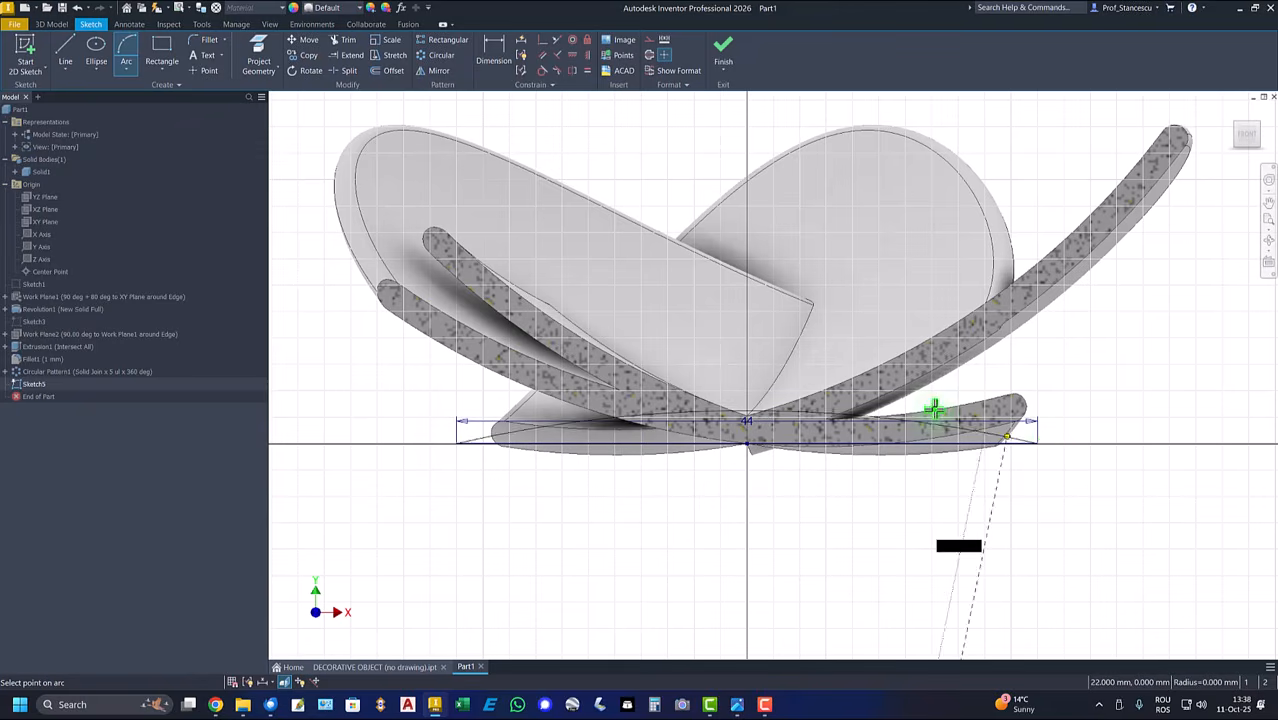
pyautogui.click(862, 222)
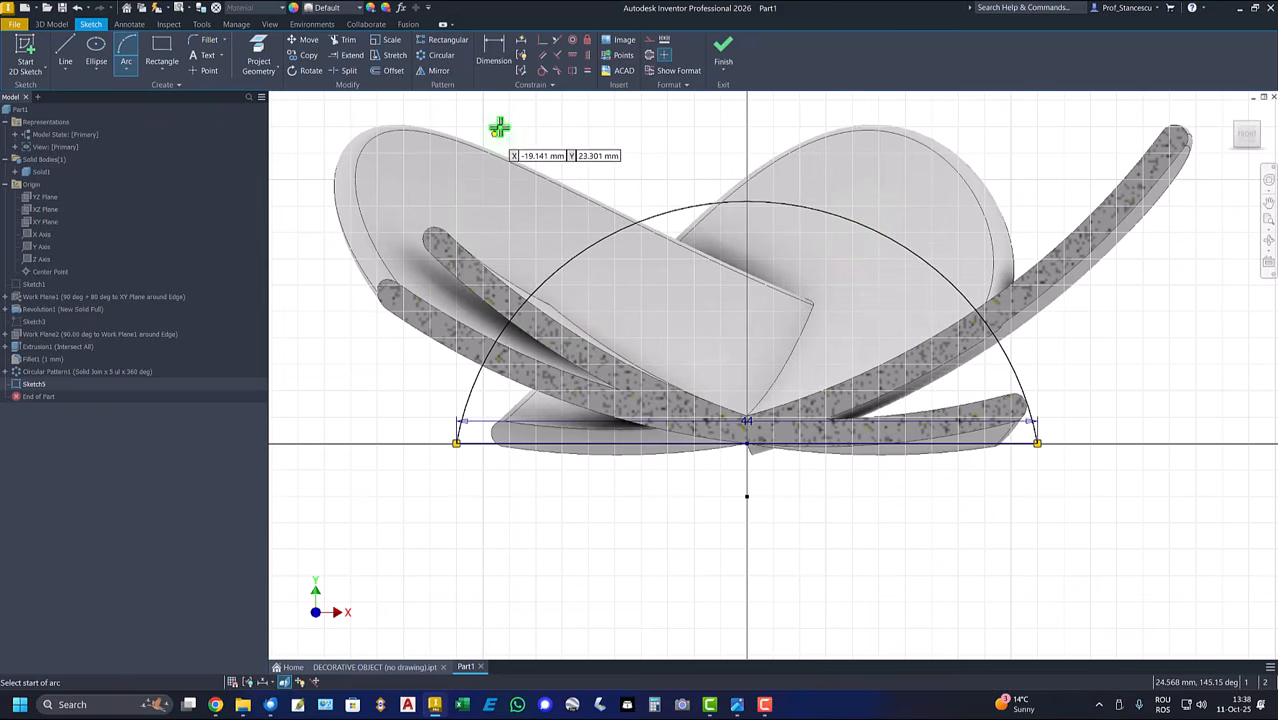
pyautogui.click(541, 40)
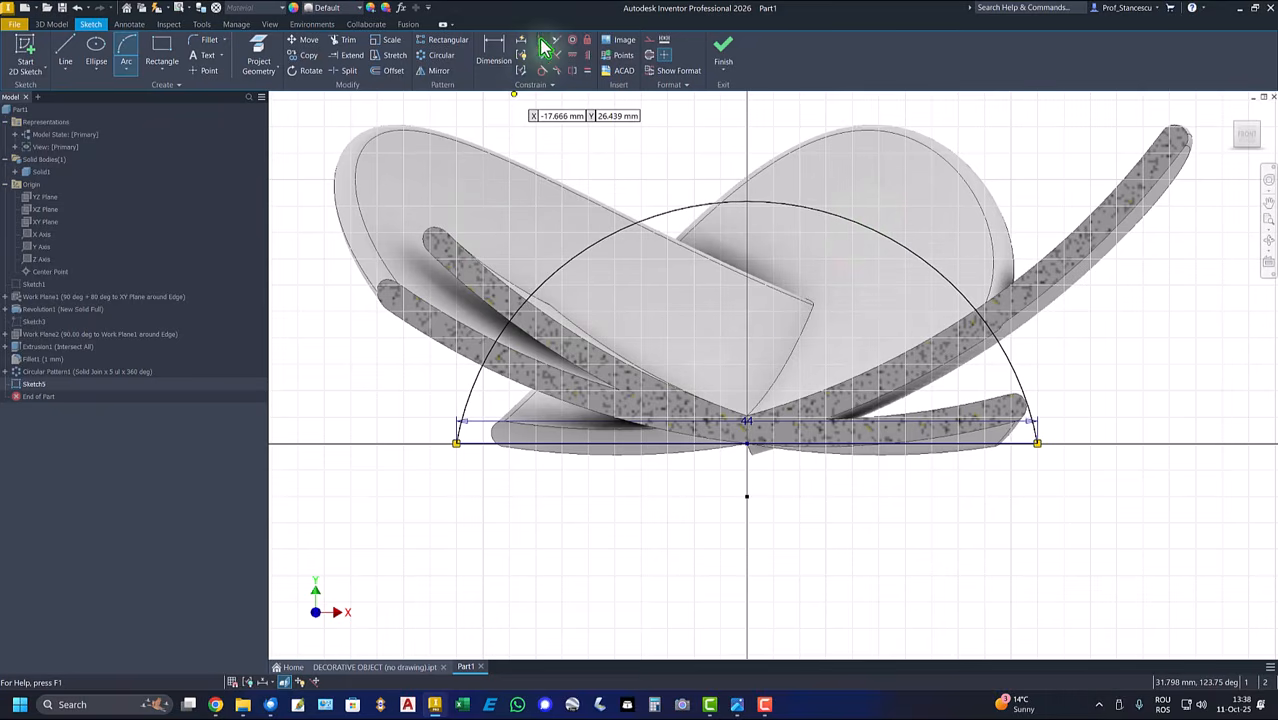
pyautogui.click(747, 497)
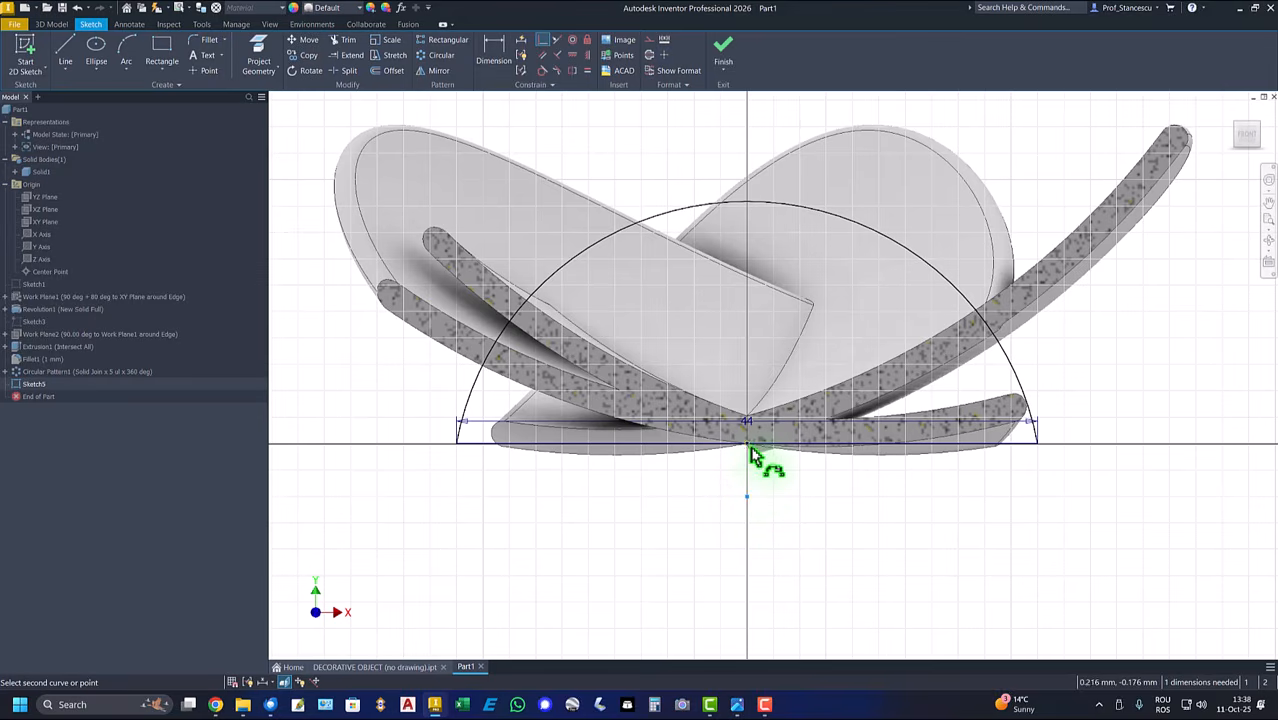
pyautogui.click(748, 444)
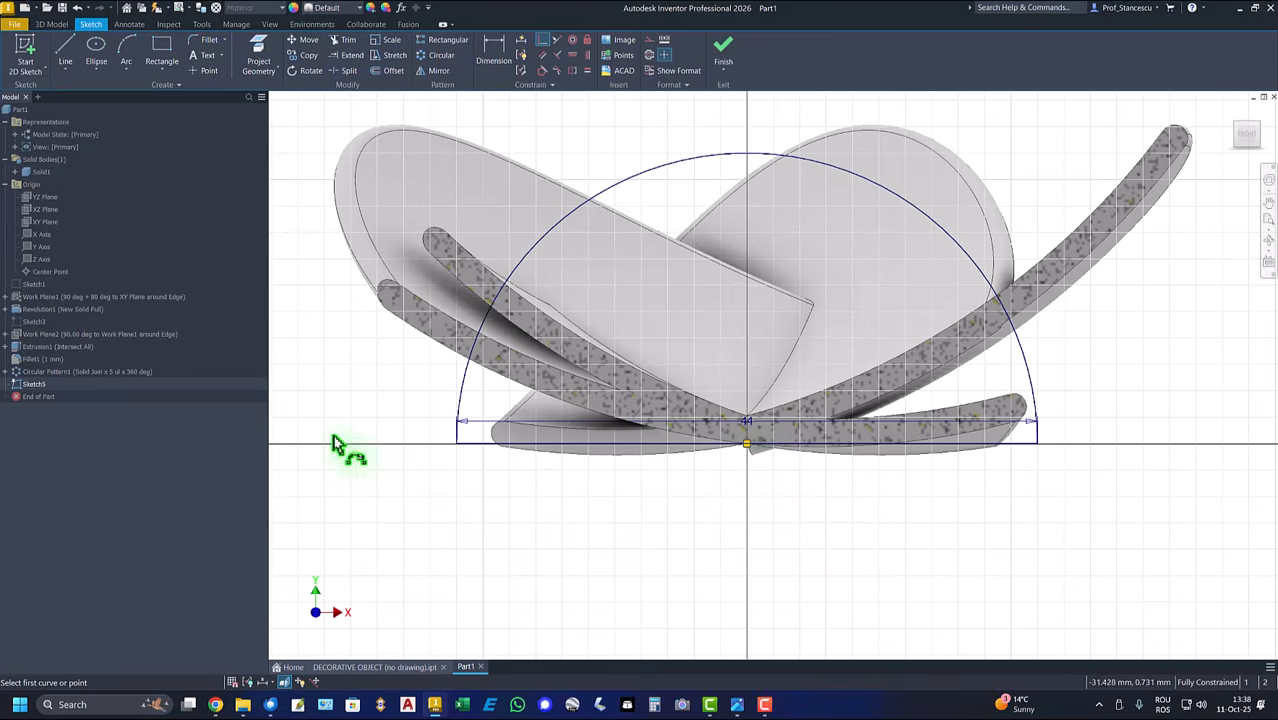
pyautogui.rightClick(318, 368)
pyautogui.click(364, 370)
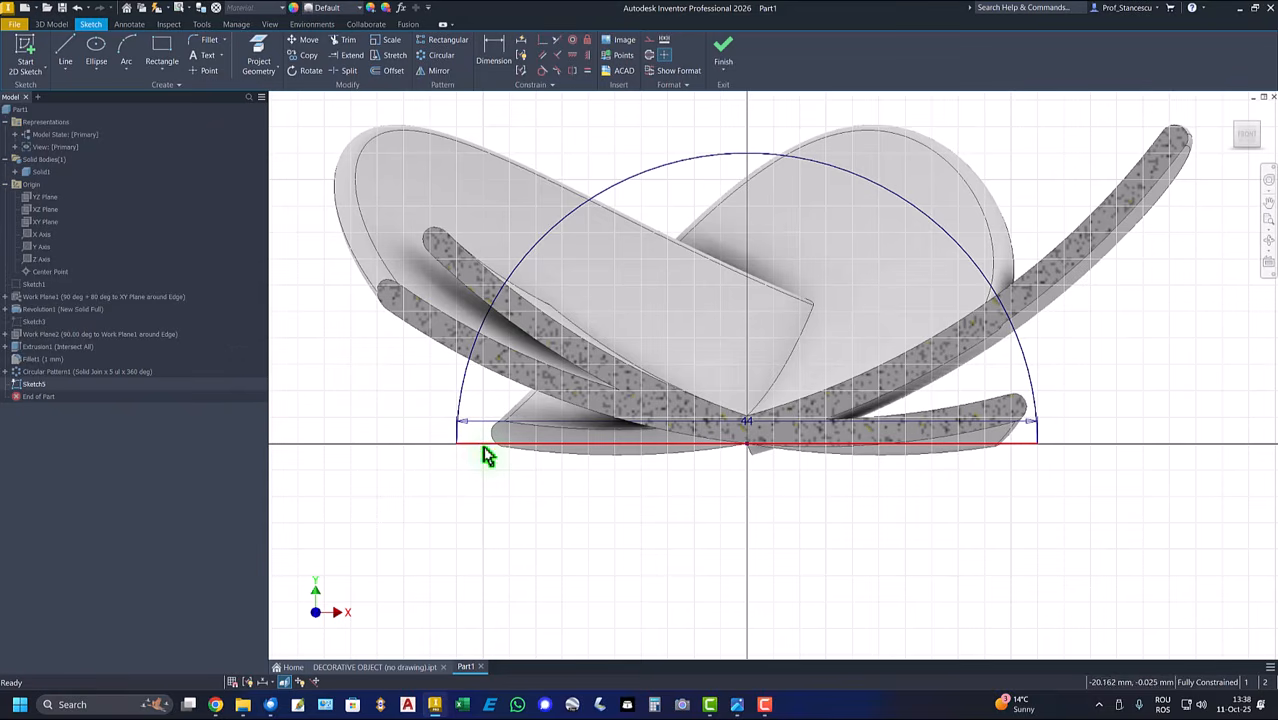
# Convert the 44 mm line to a centerline and finish the sketch
pyautogui.click(481, 444)
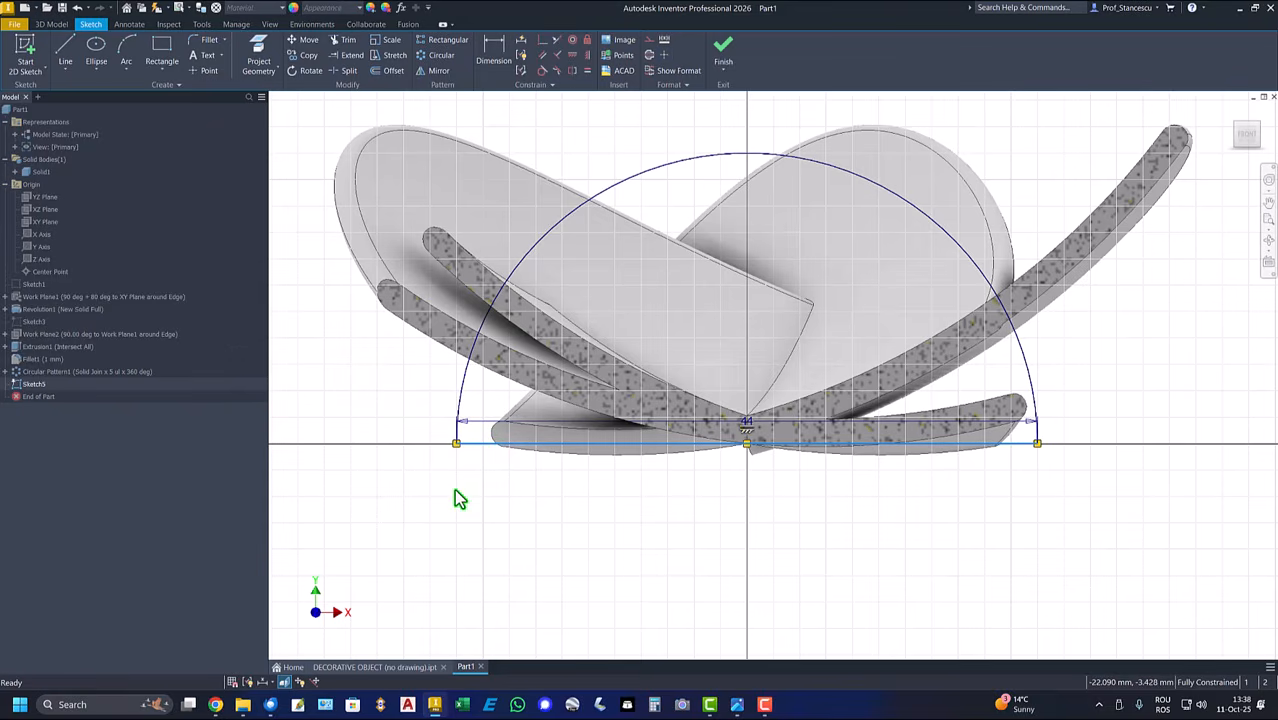
pyautogui.rightClick(453, 498)
pyautogui.click(449, 526)
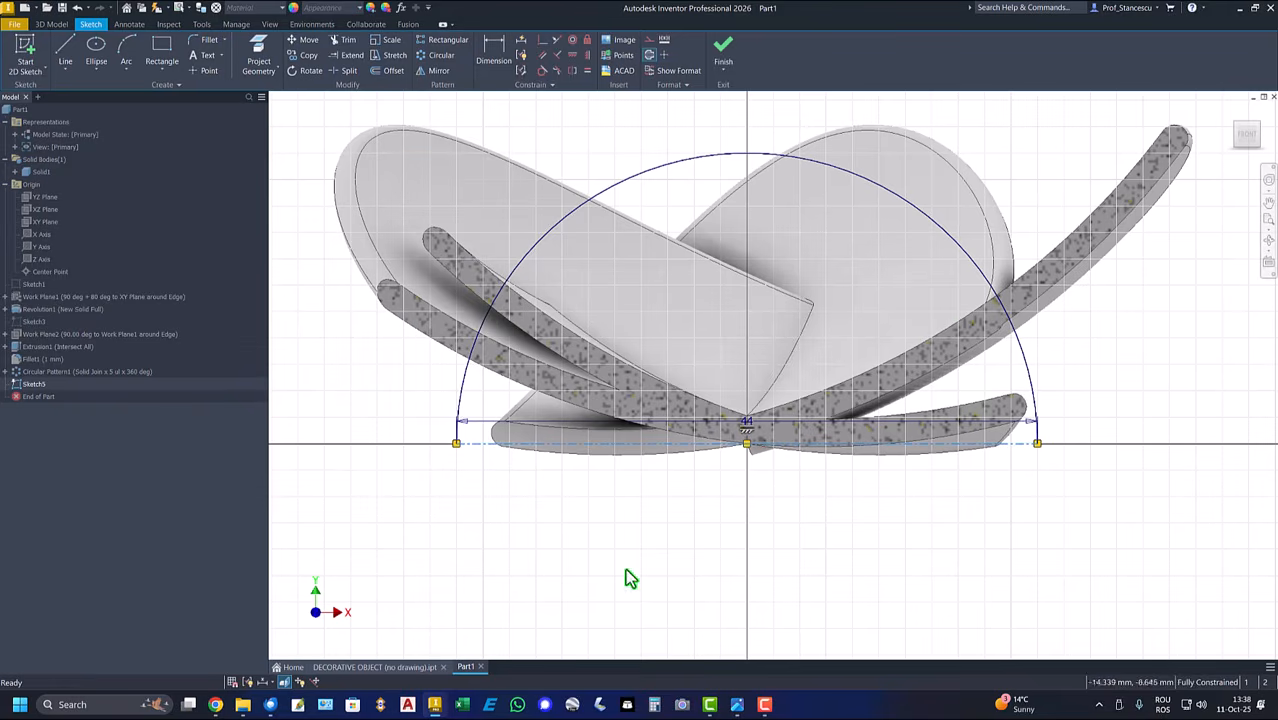
pyautogui.click(716, 50)
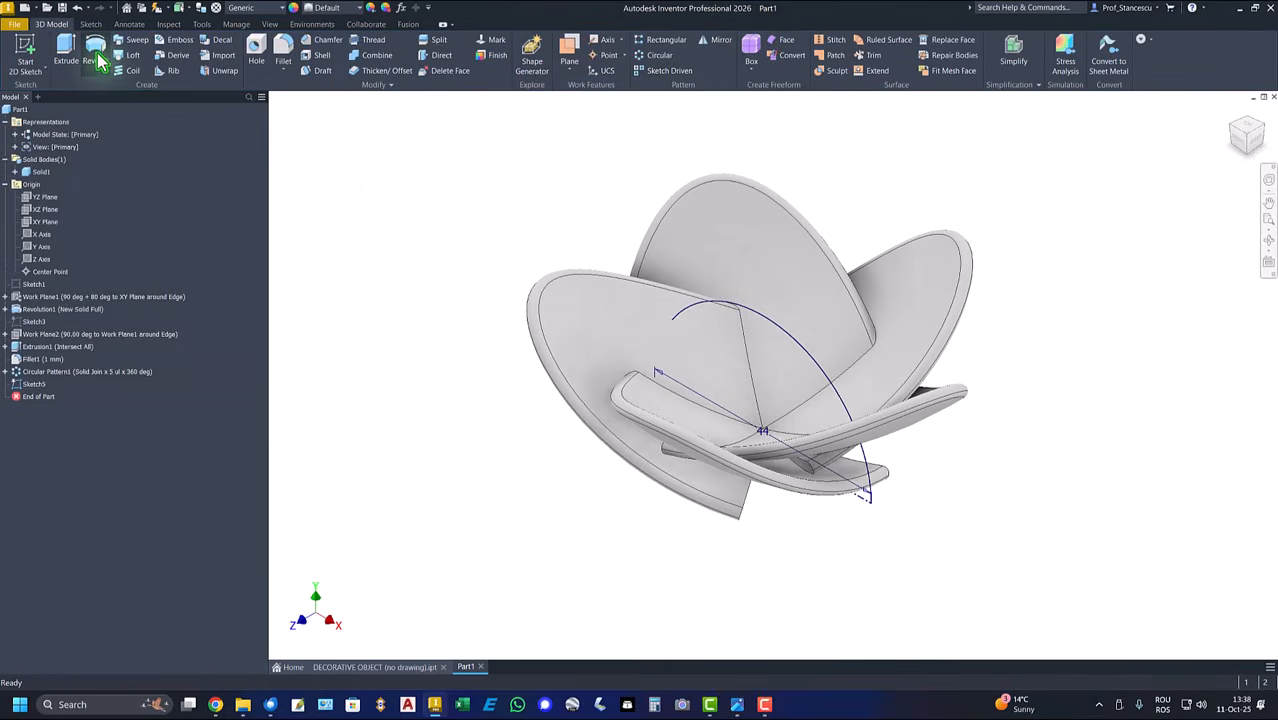
# Revolve the semicircle 360 degrees about the centerline as a new solid body
pyautogui.click(96, 58)
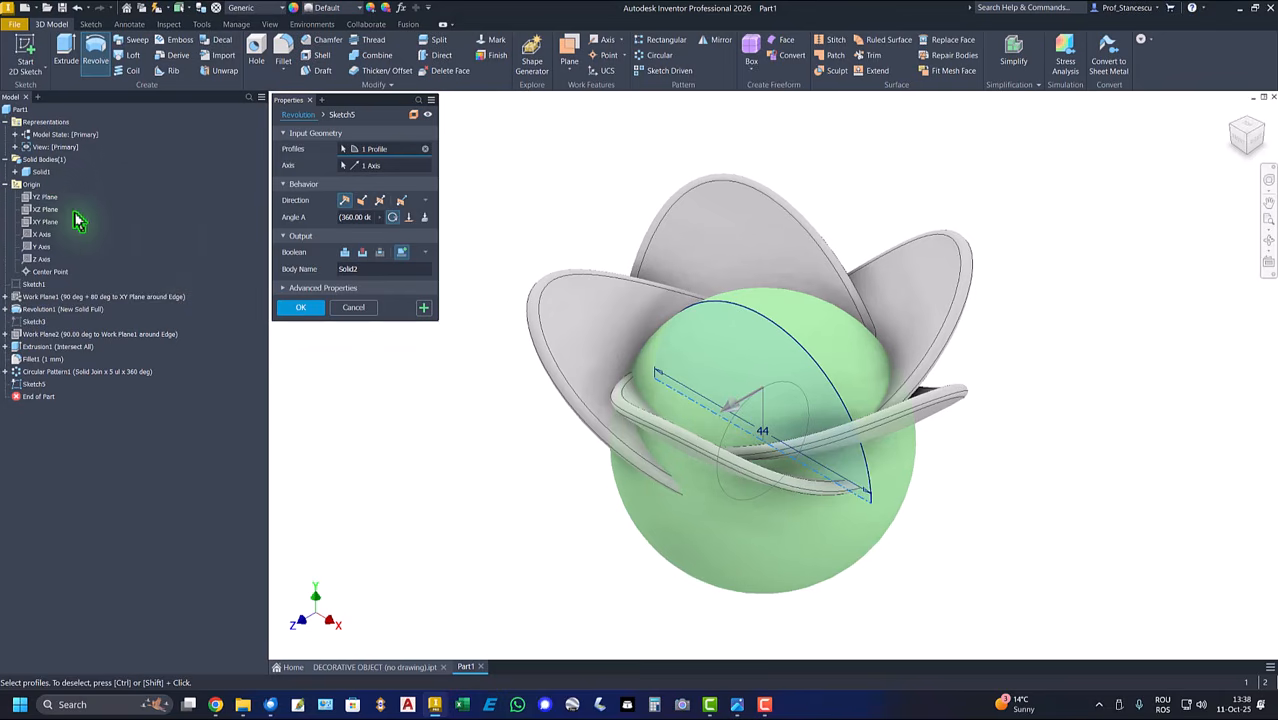
pyautogui.click(300, 307)
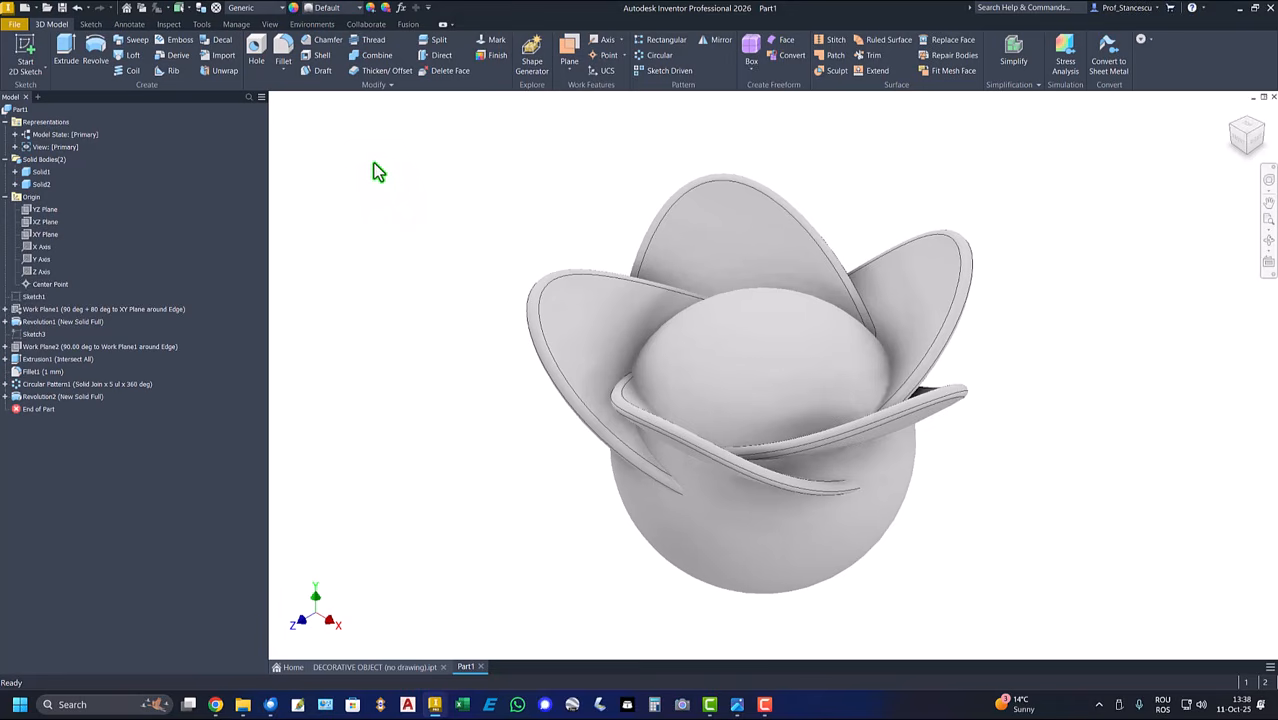
pyautogui.press('F6')
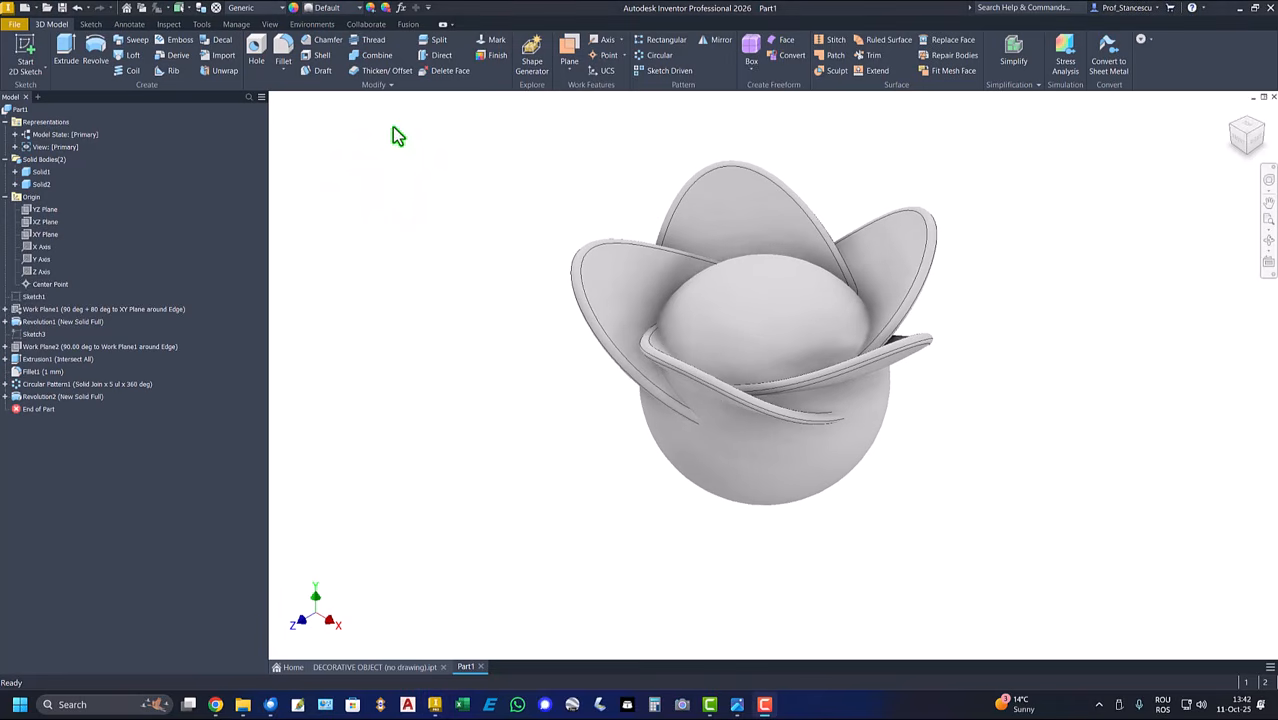
# Combine the two solids with a Cut, using the petals as the base body and the central sphere as the tool body
pyautogui.click(377, 57)
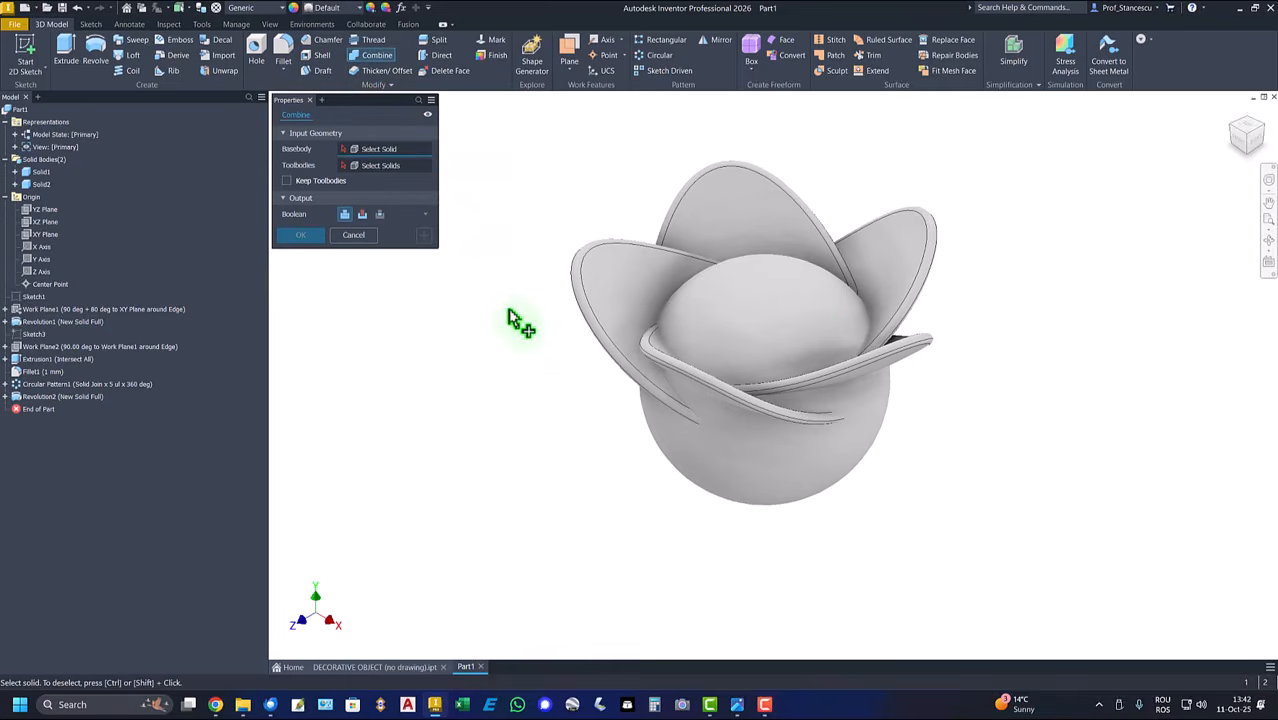
pyautogui.click(362, 215)
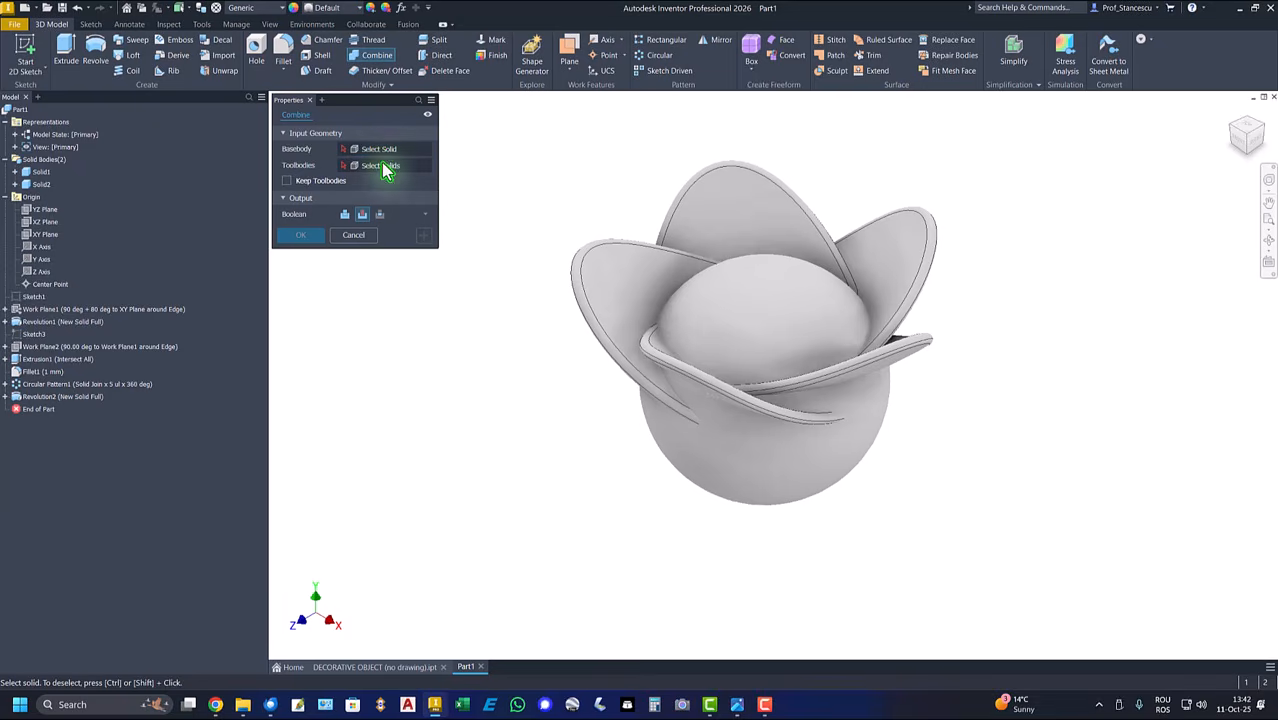
pyautogui.click(400, 151)
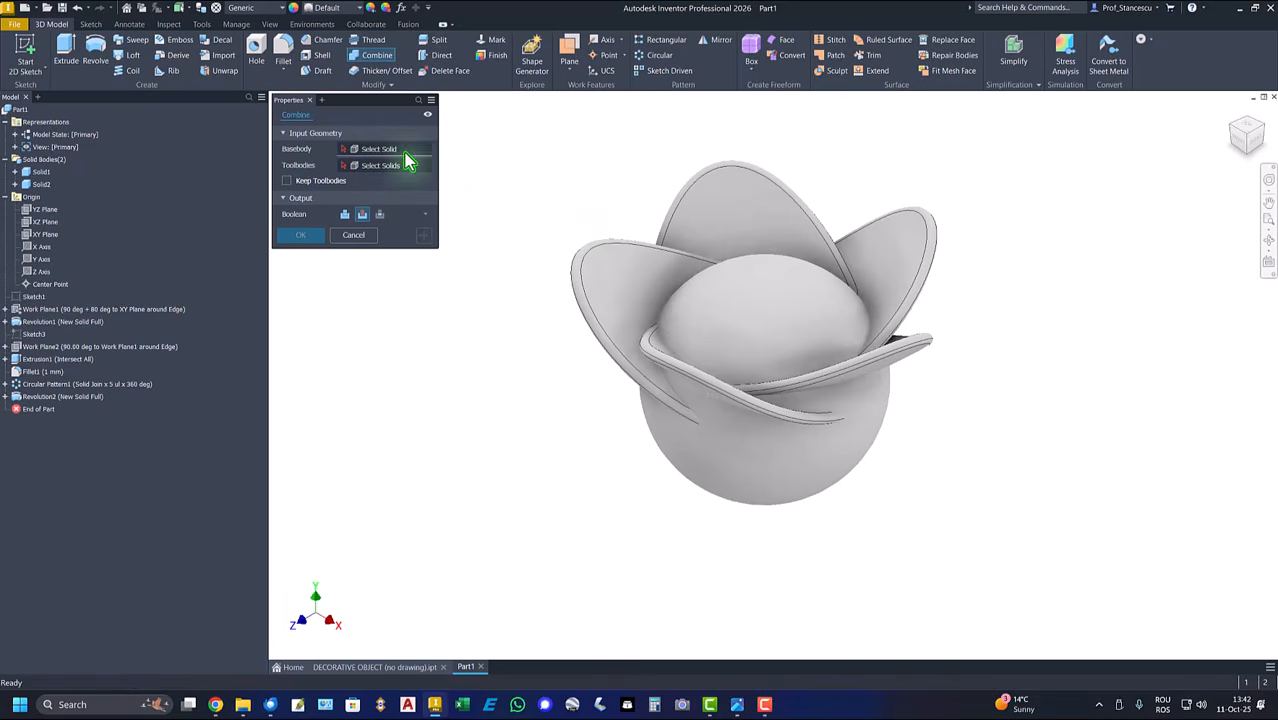
pyautogui.click(634, 270)
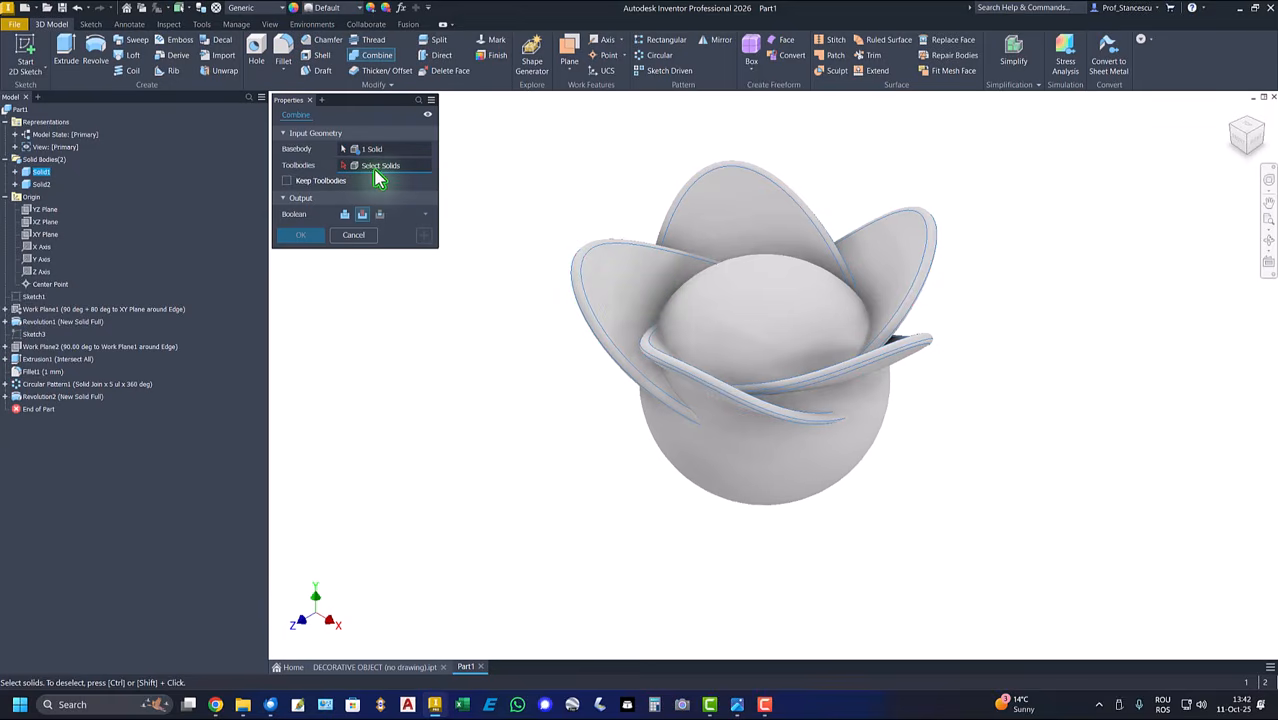
pyautogui.click(757, 321)
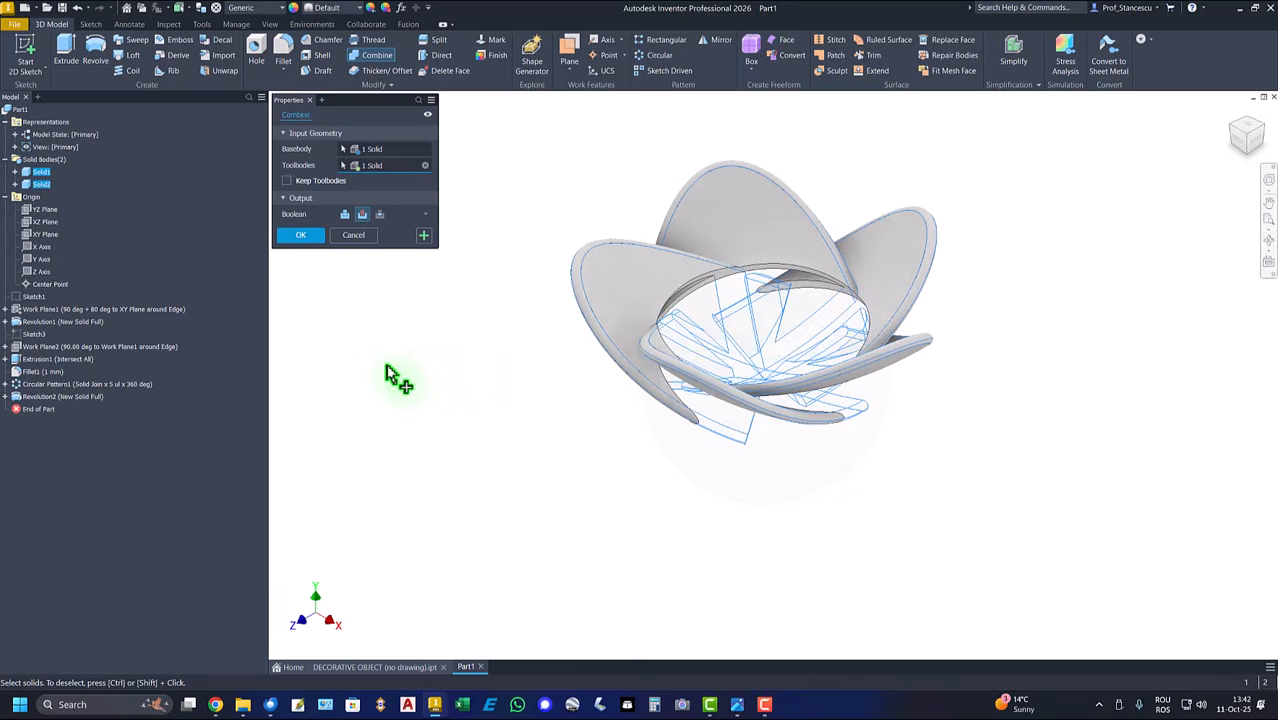
pyautogui.click(303, 236)
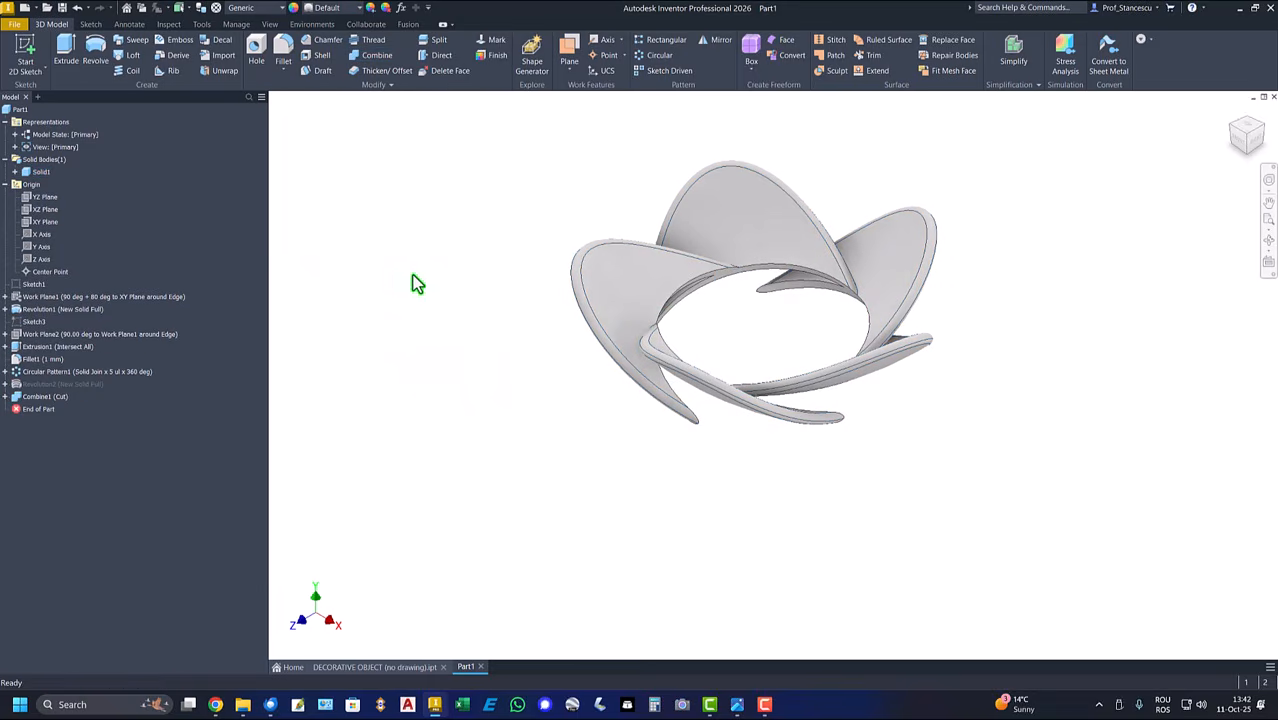
# Start a new 2D sketch on the XY plane
pyautogui.press('F6')
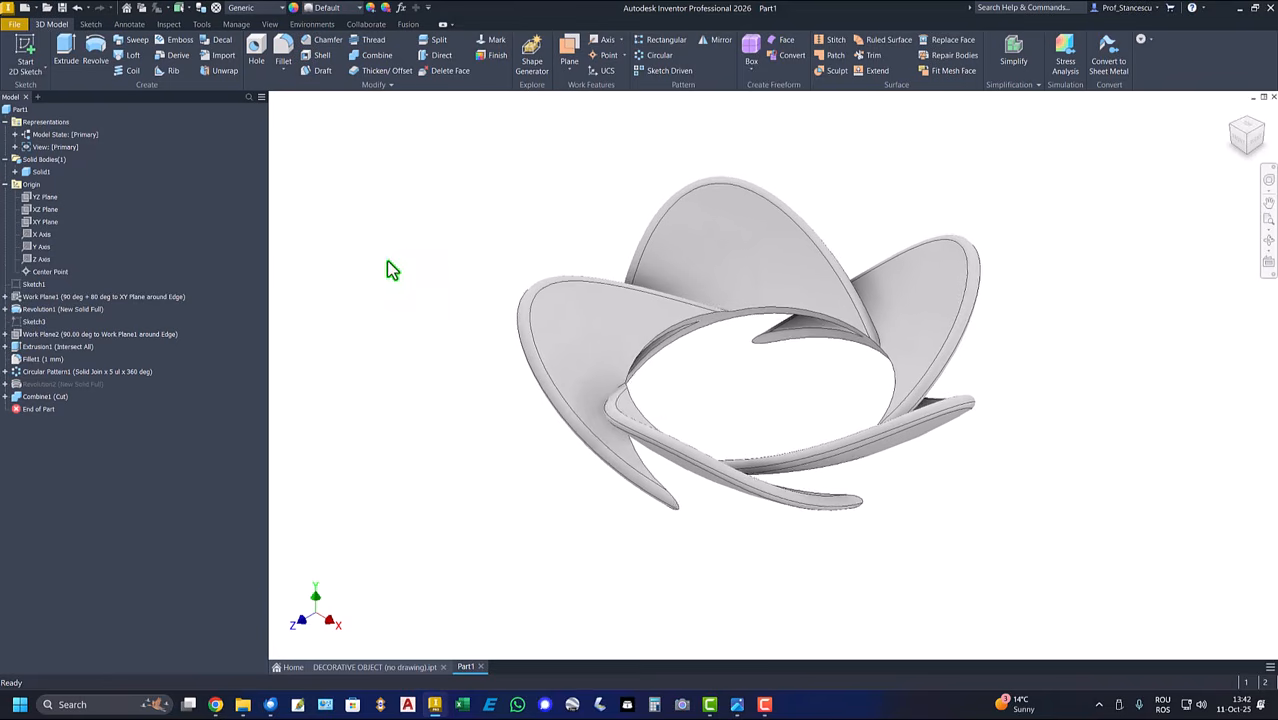
pyautogui.click(44, 221)
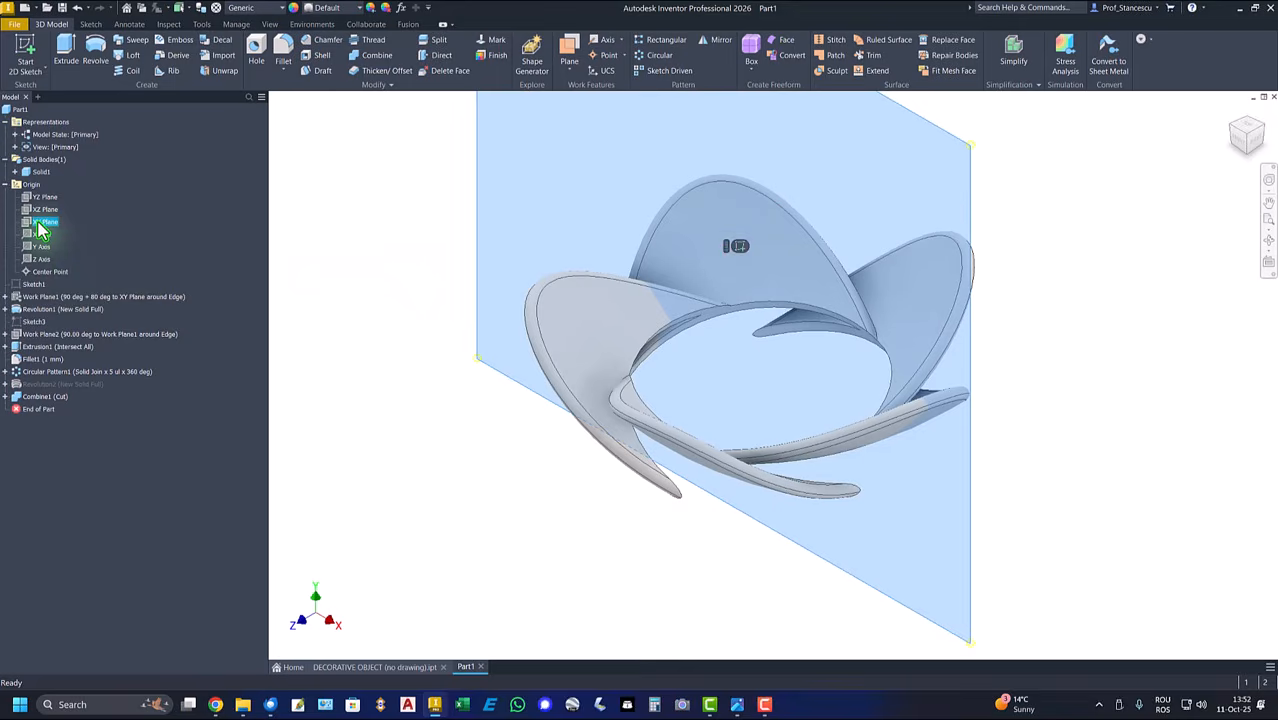
pyautogui.click(736, 248)
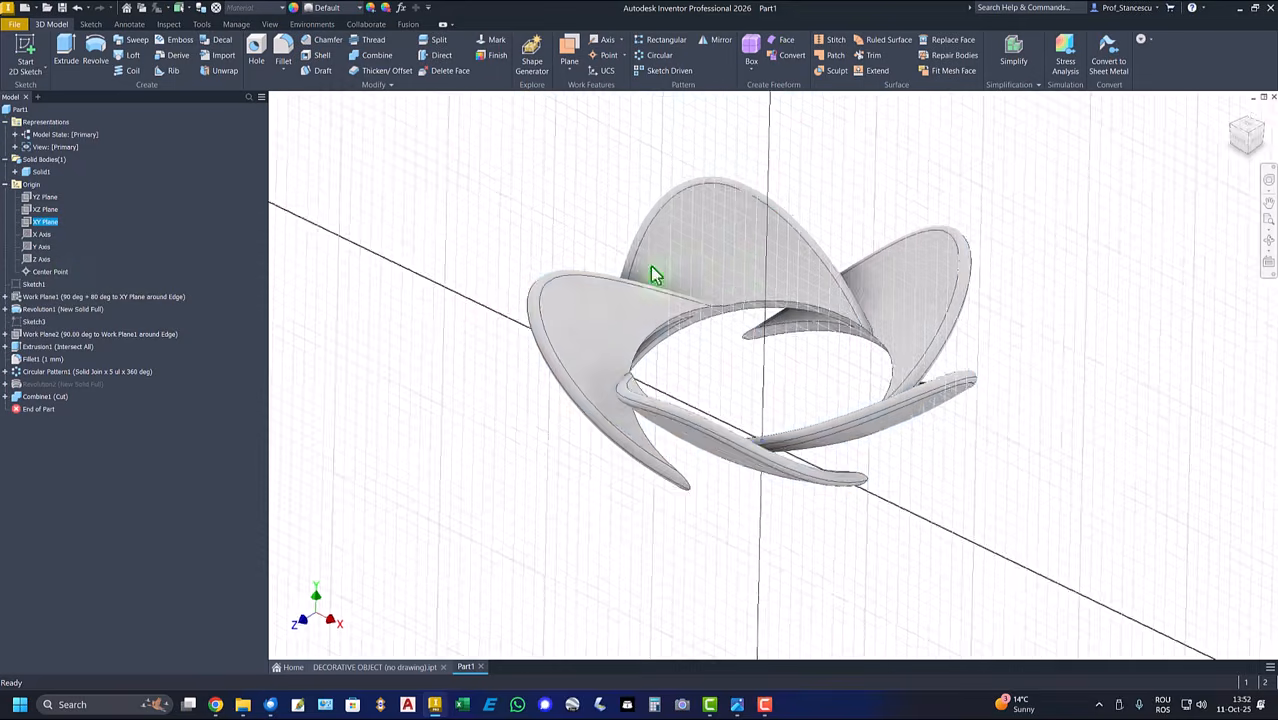
pyautogui.press('s')
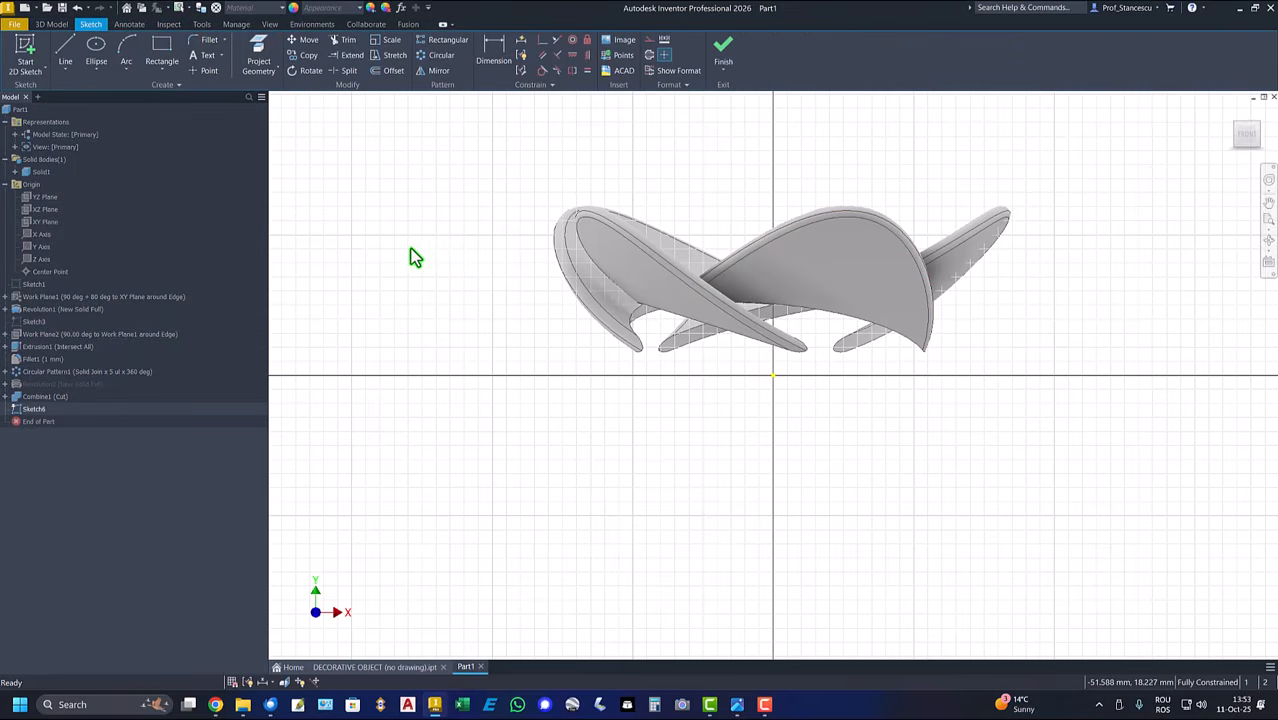
# Make the semicircle sketch of the second revolution visible
pyautogui.press('Home')
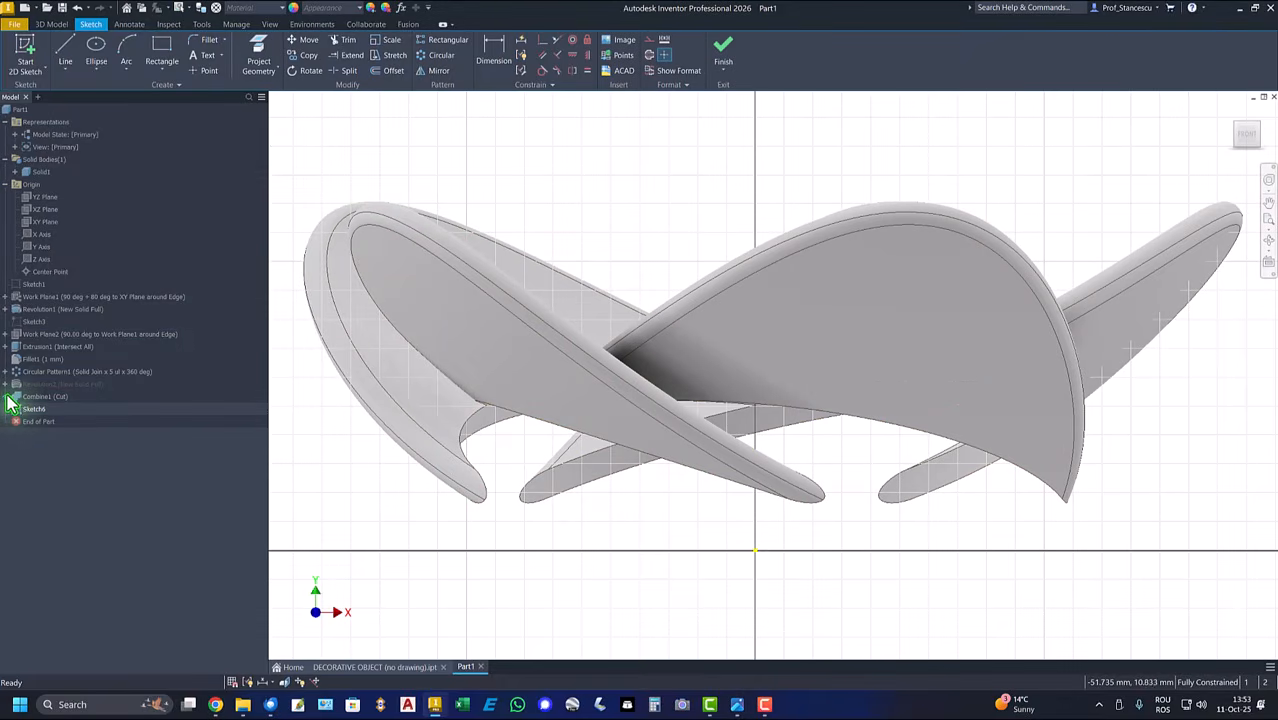
pyautogui.click(5, 396)
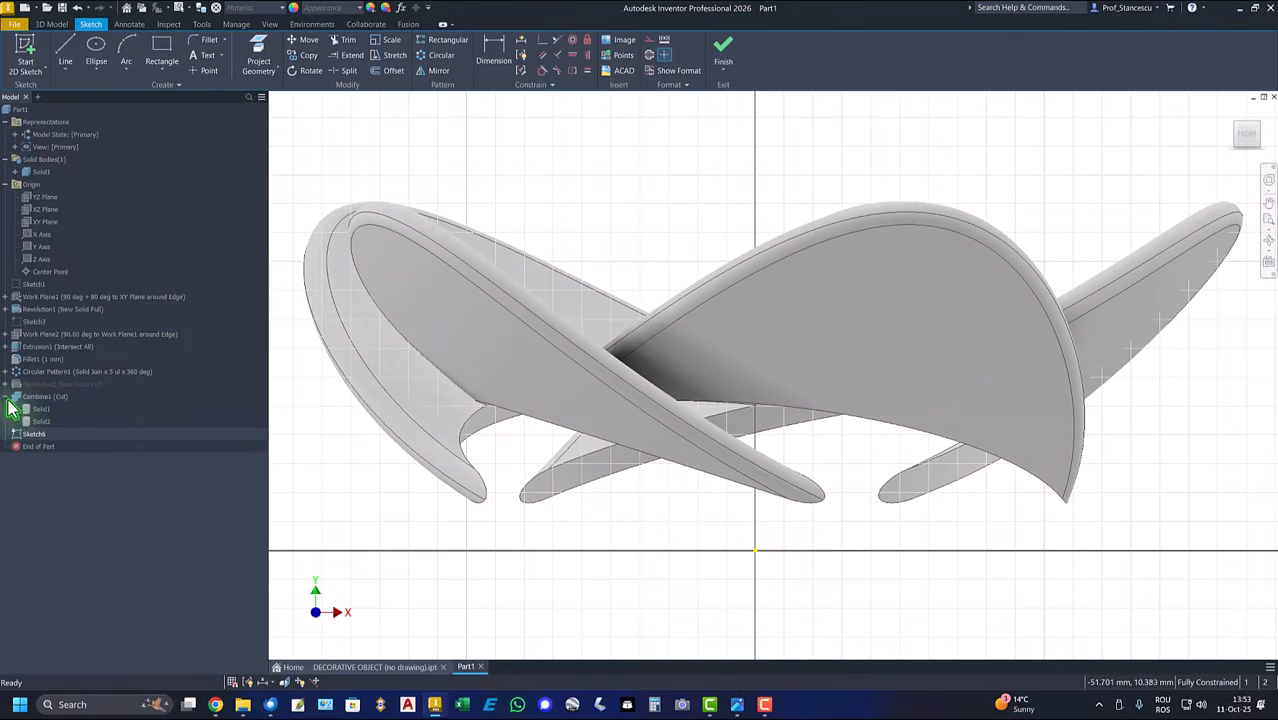
pyautogui.click(6, 397)
pyautogui.click(5, 384)
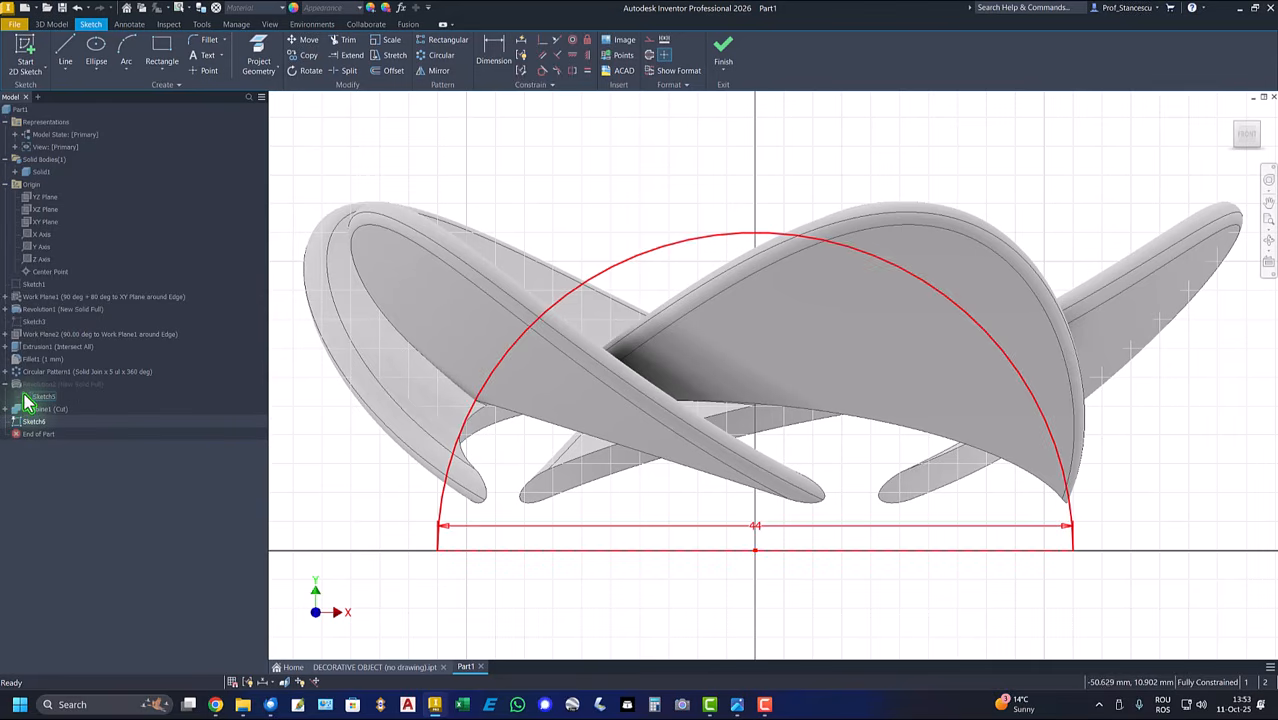
pyautogui.click(28, 399)
pyautogui.rightClick(28, 399)
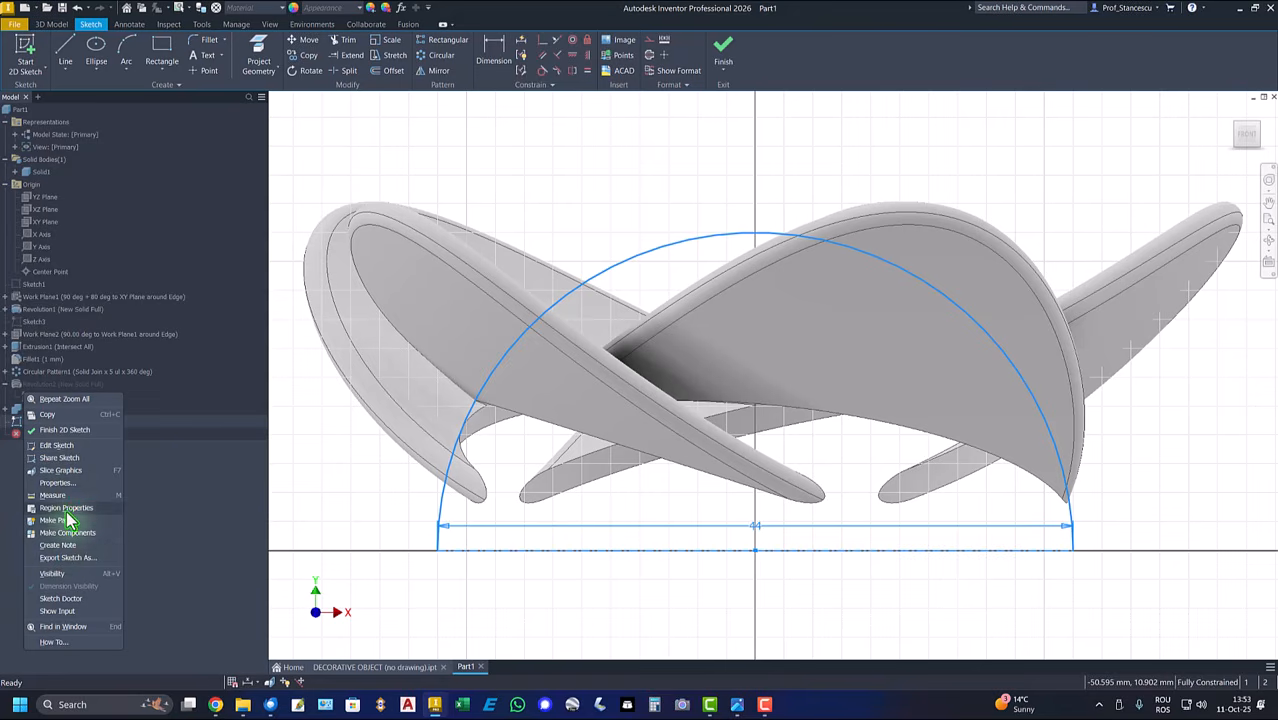
pyautogui.click(52, 573)
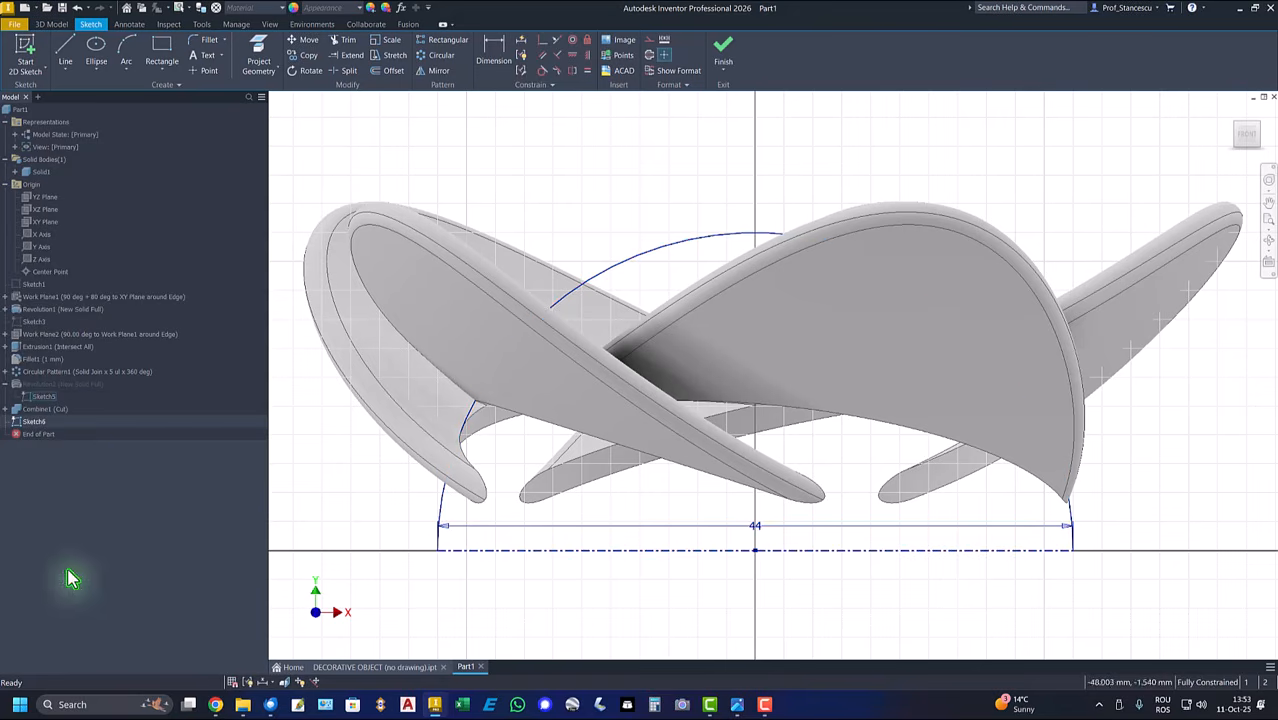
# Project the semicircular arc and its 44 mm centerline into the active sketch and hide the source sketch
pyautogui.click(258, 55)
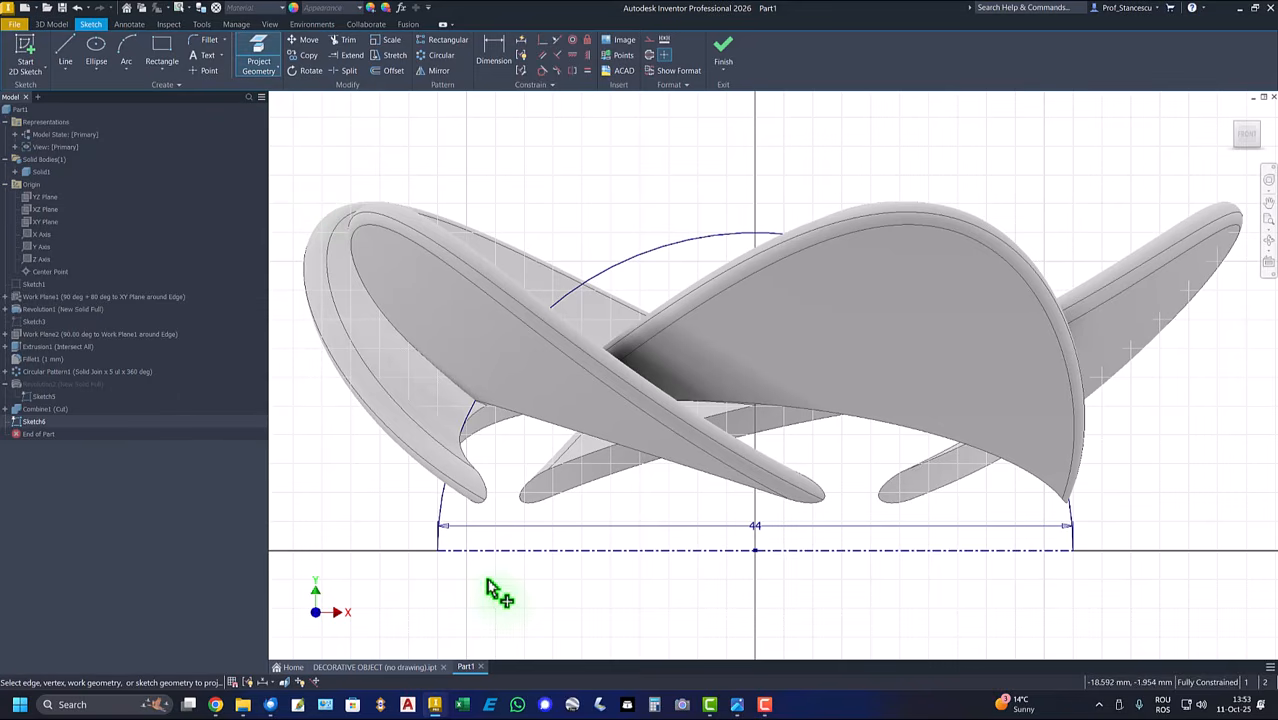
pyautogui.moveTo(485, 577); pyautogui.dragTo(385, 527)
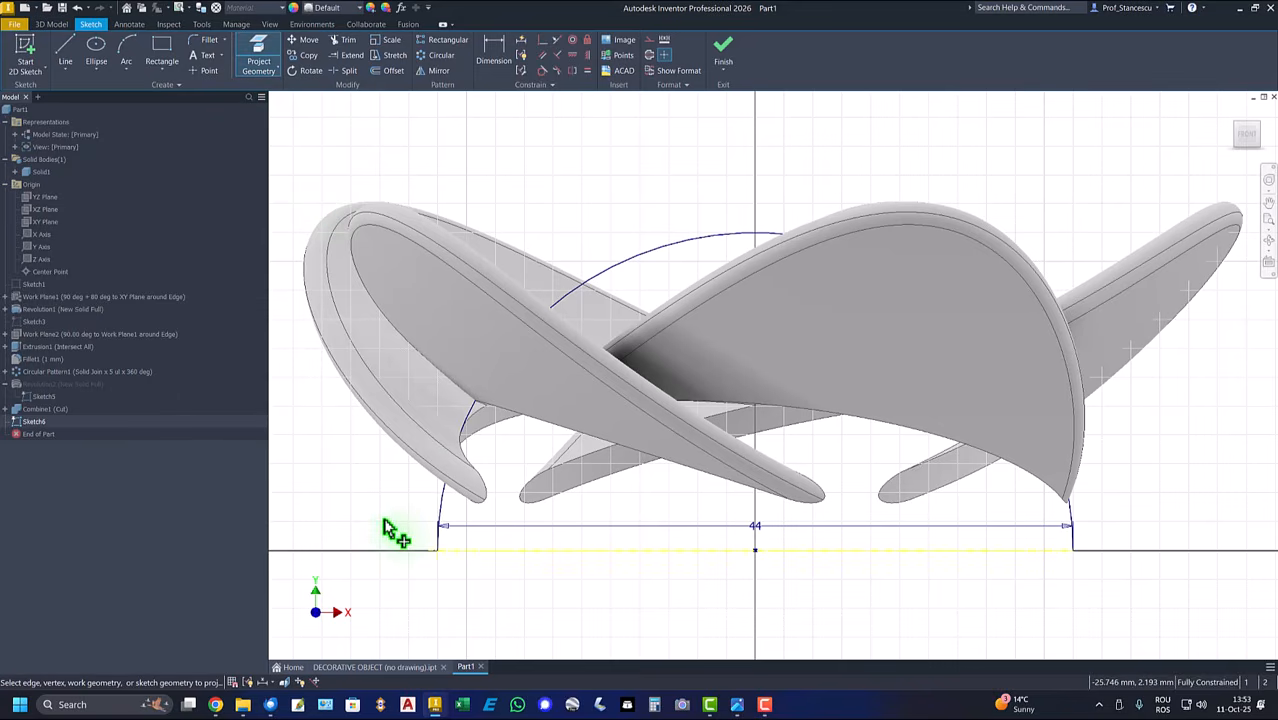
pyautogui.rightClick(533, 175)
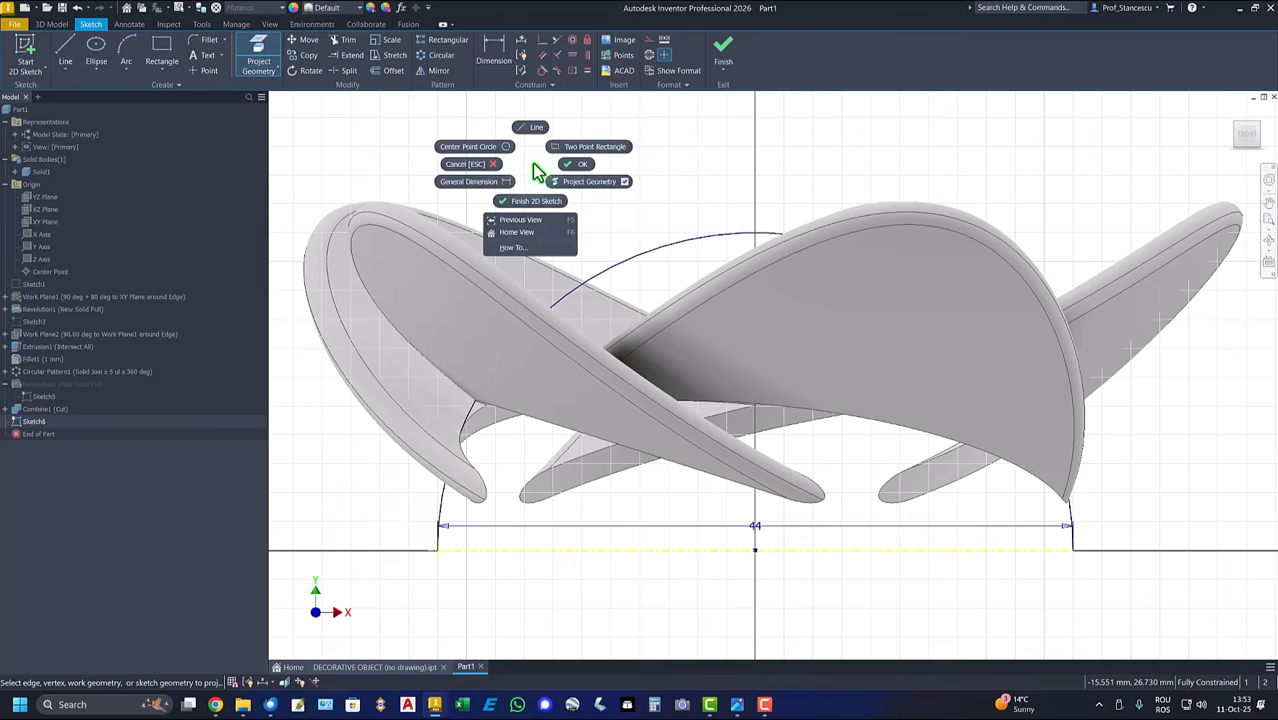
pyautogui.click(571, 163)
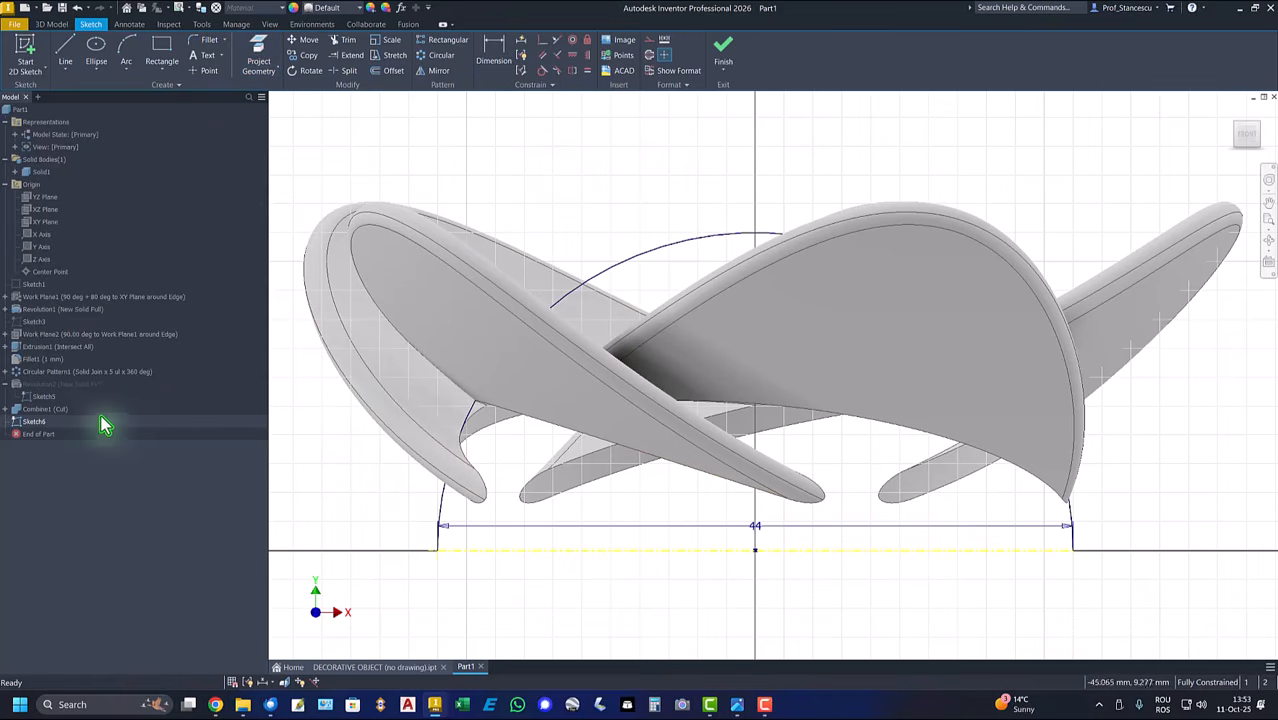
pyautogui.rightClick(36, 398)
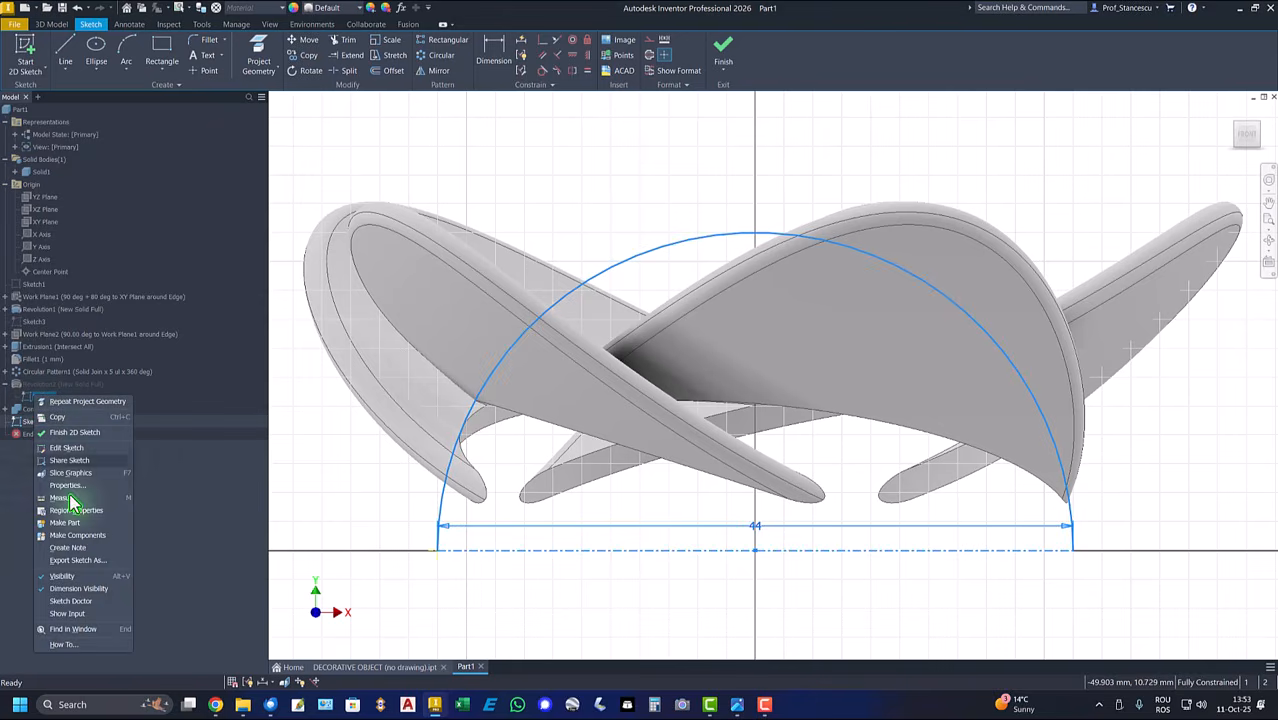
pyautogui.click(58, 577)
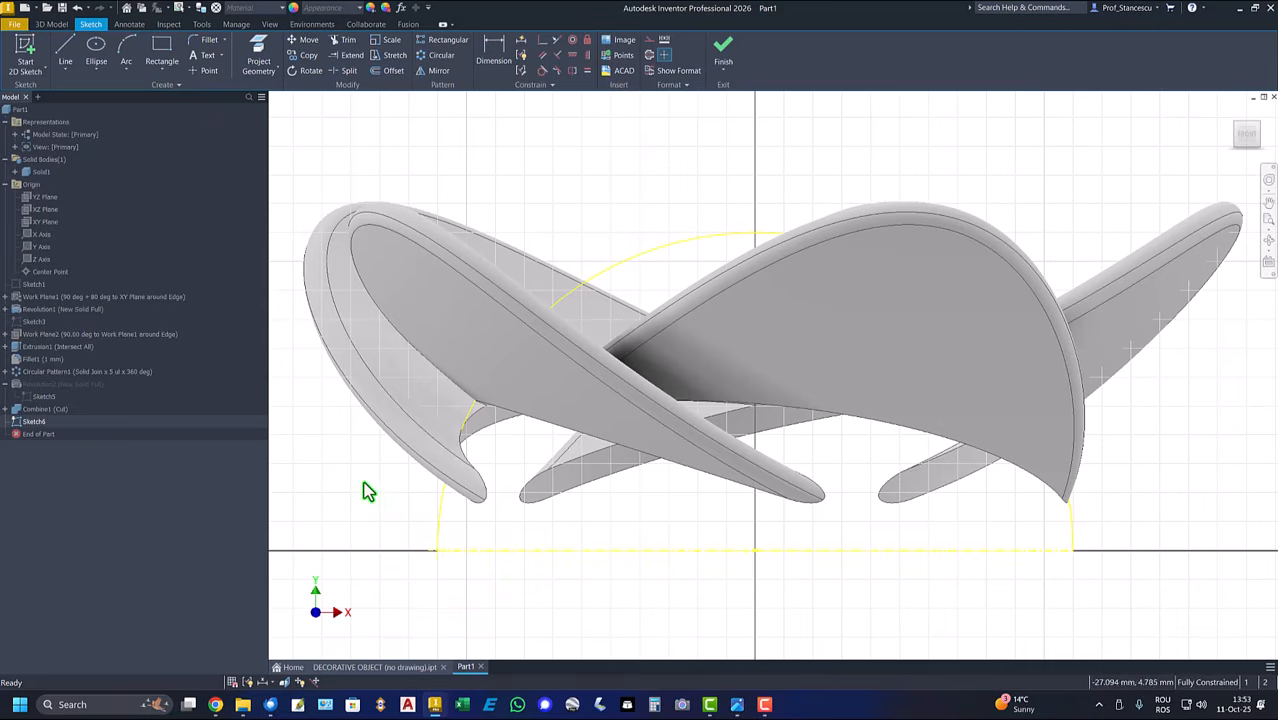
pyautogui.click(130, 58)
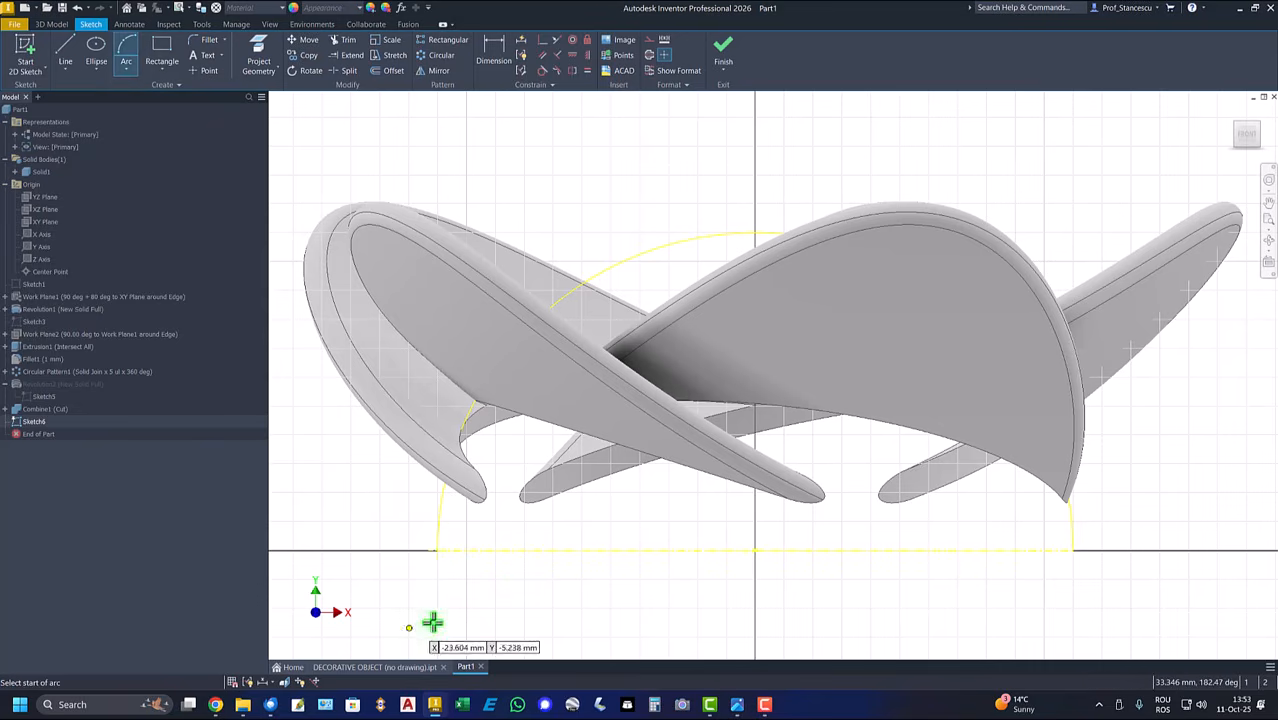
pyautogui.click(466, 552)
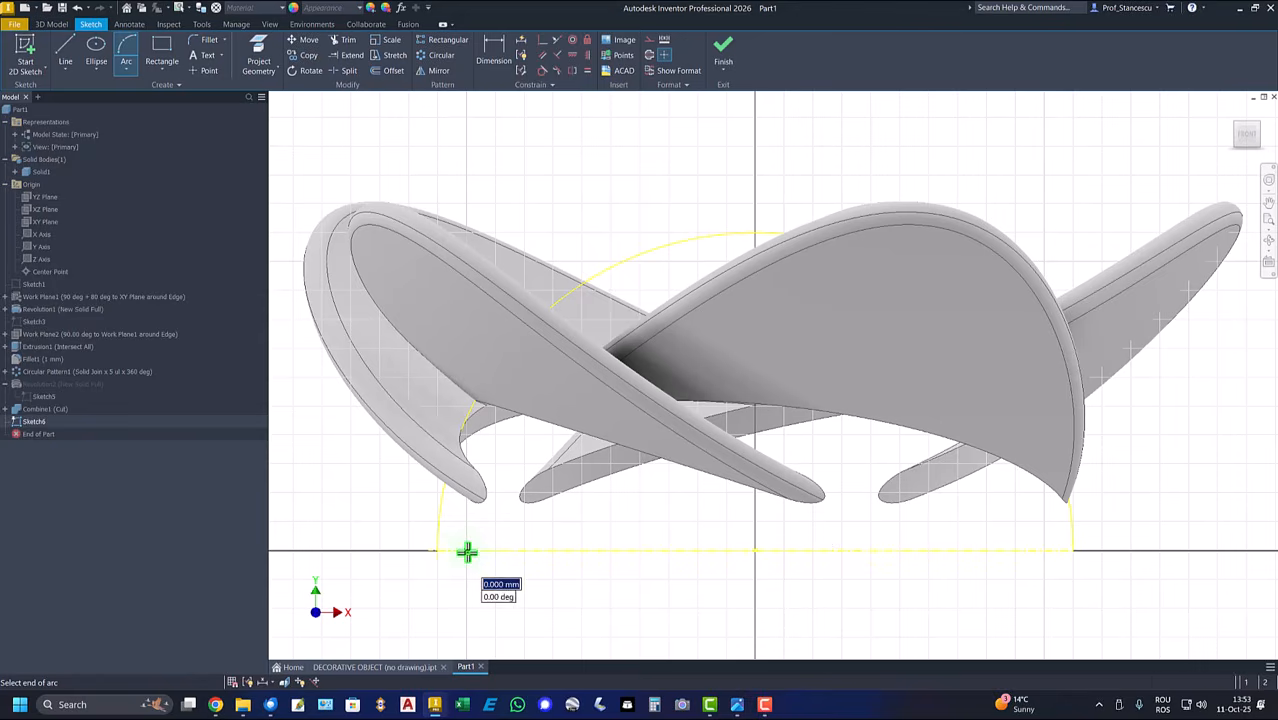
pyautogui.click(1017, 549)
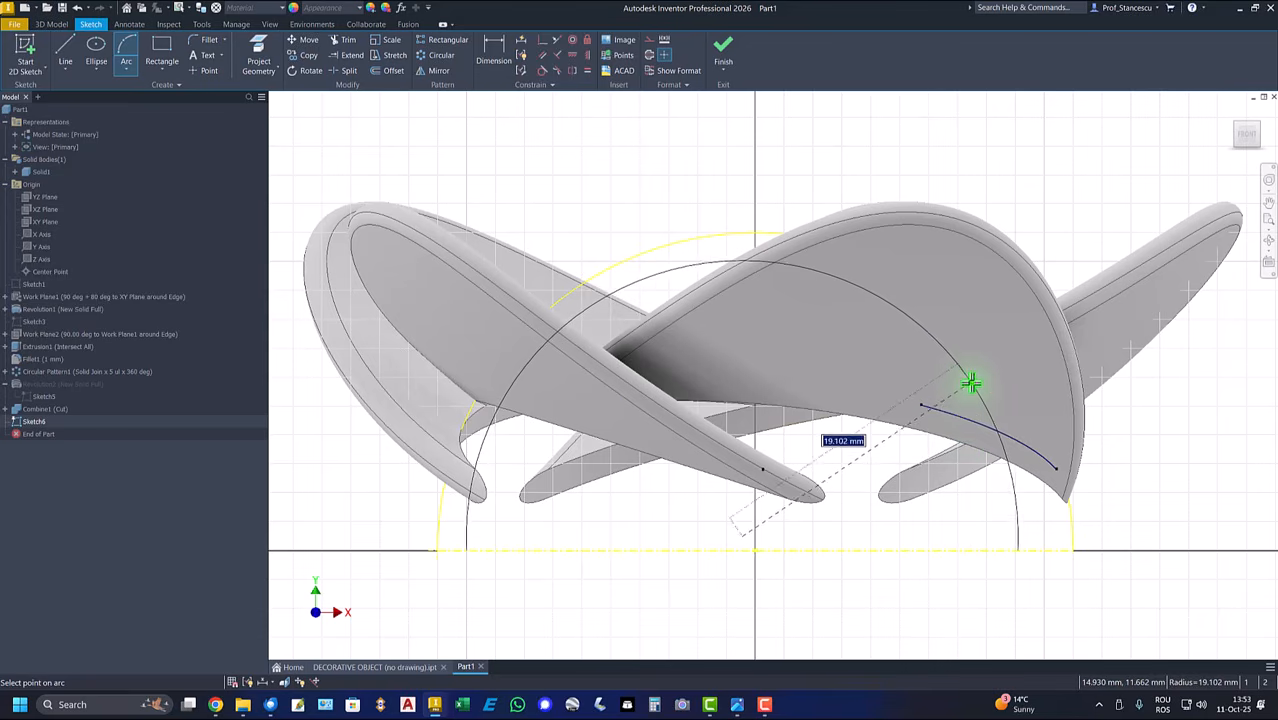
pyautogui.click(970, 391)
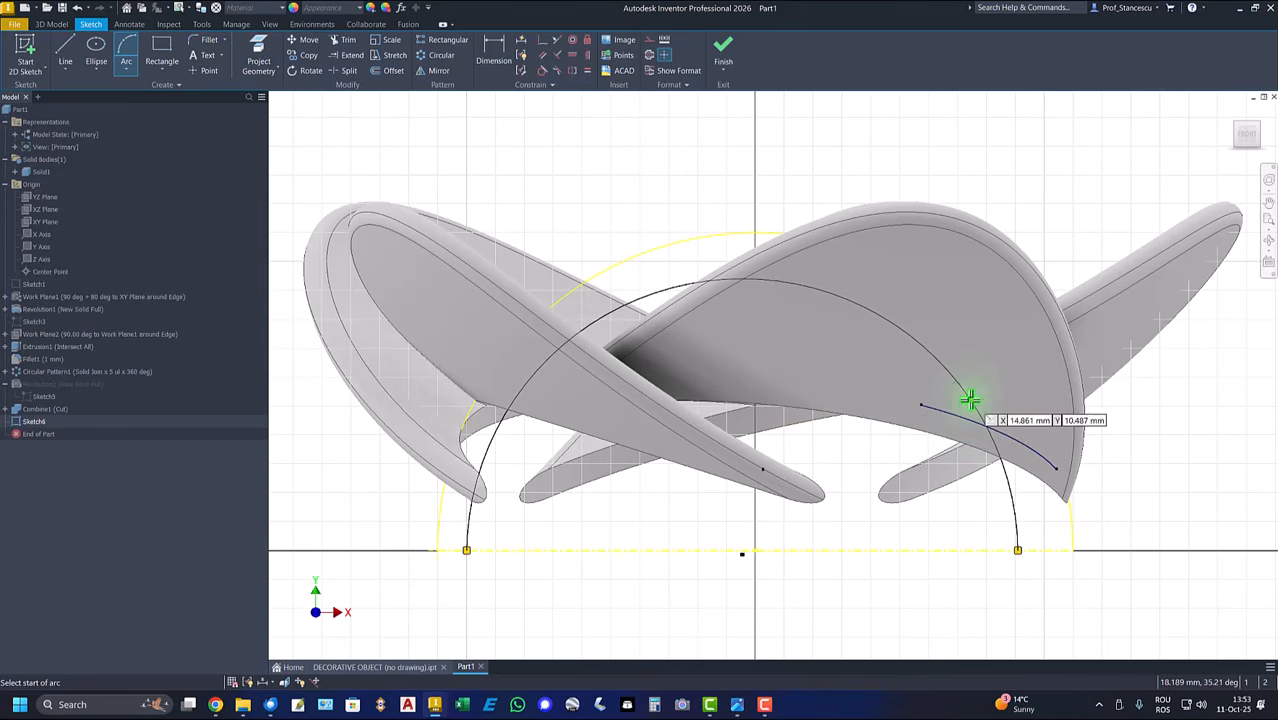
pyautogui.click(543, 42)
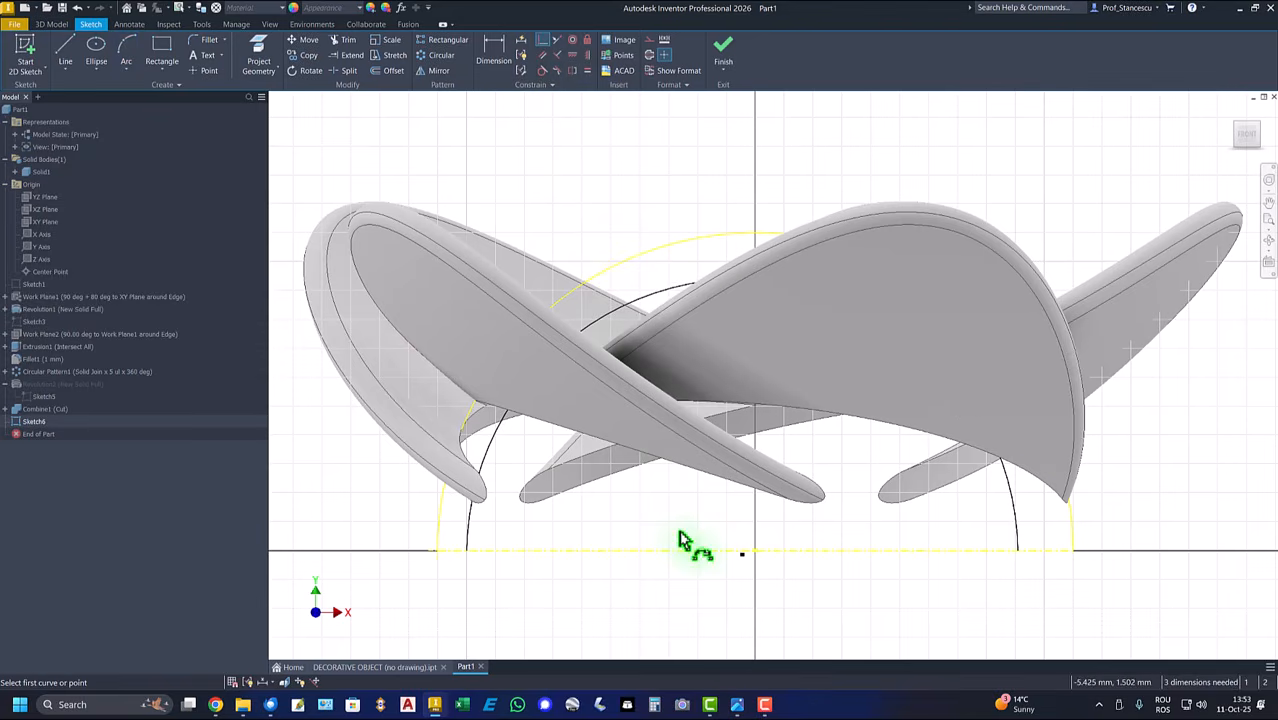
pyautogui.click(742, 555)
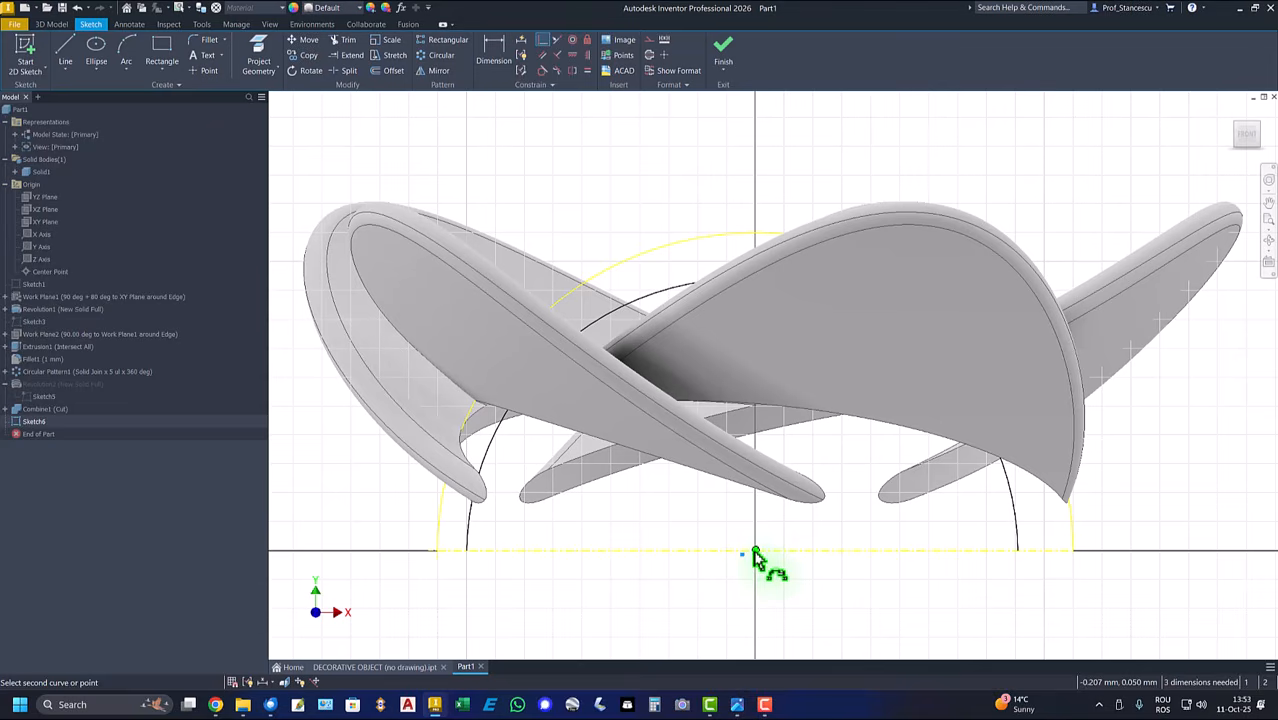
pyautogui.click(755, 553)
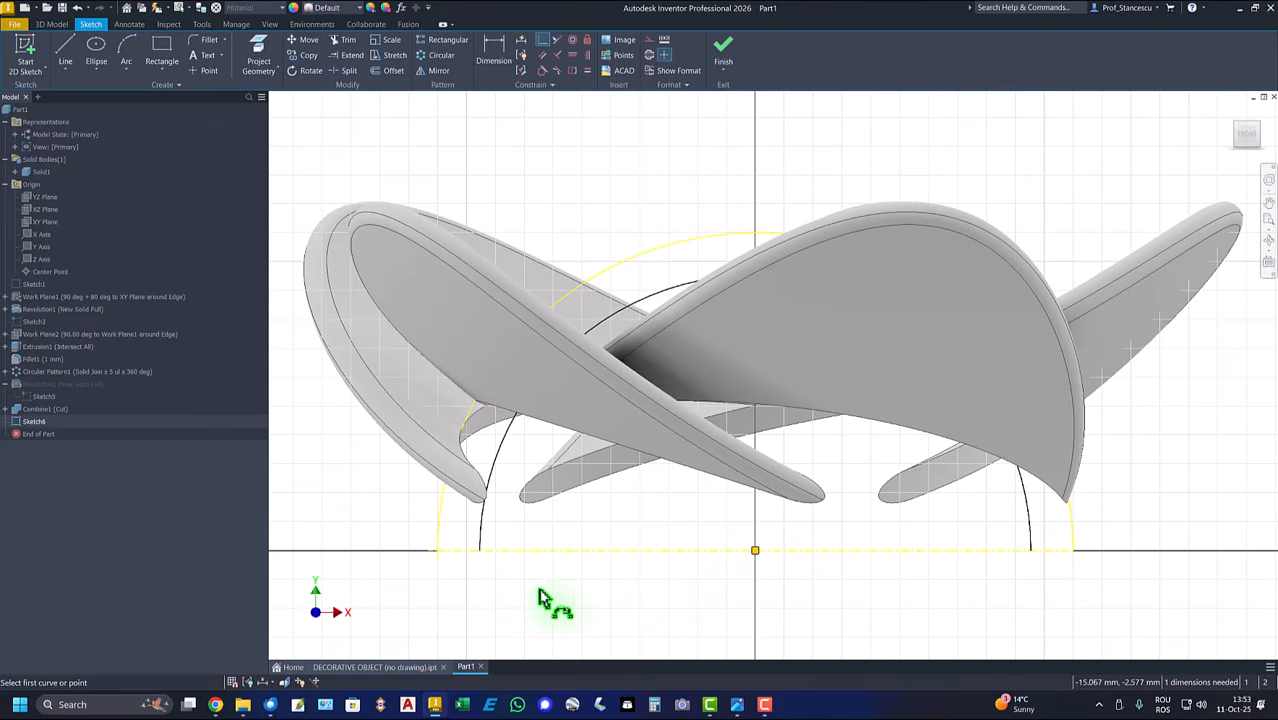
pyautogui.press('Escape')
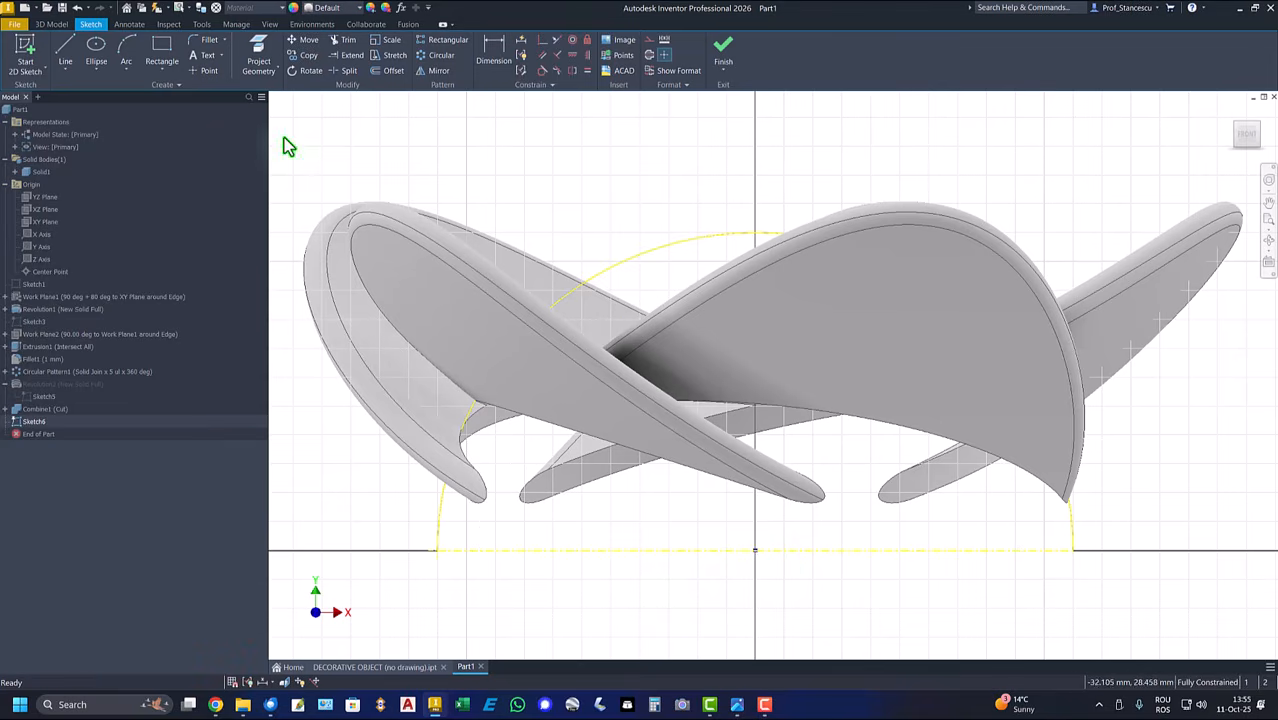
# Draw a three-point arc of about 19.6 mm radius inside the projected semicircle, ending on the projected line, and constrain its centre to the origin
pyautogui.click(121, 48)
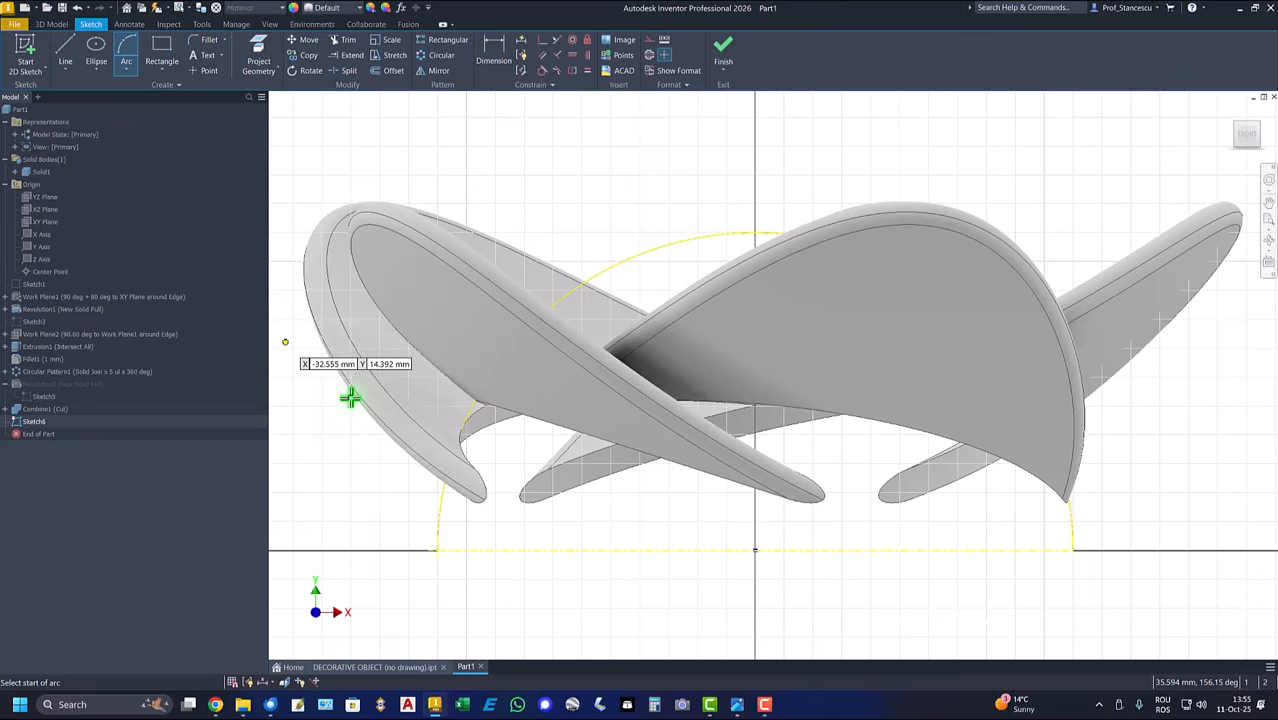
pyautogui.click(466, 549)
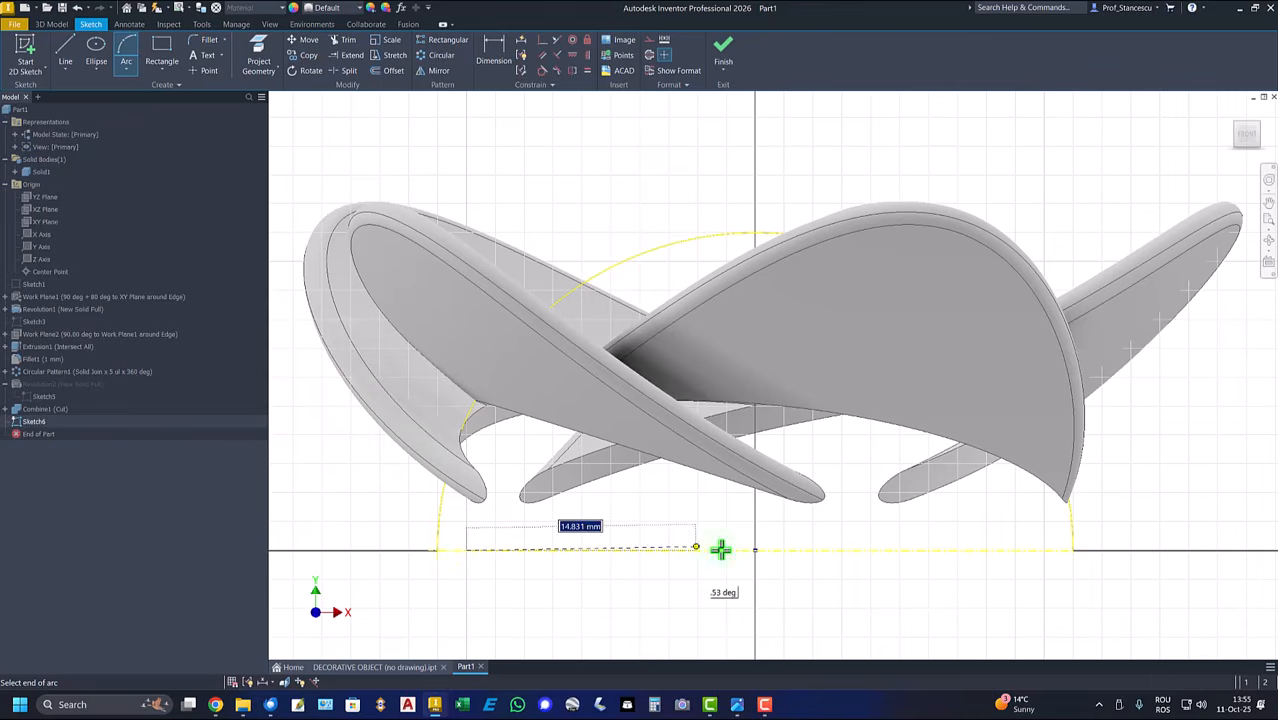
pyautogui.click(1033, 549)
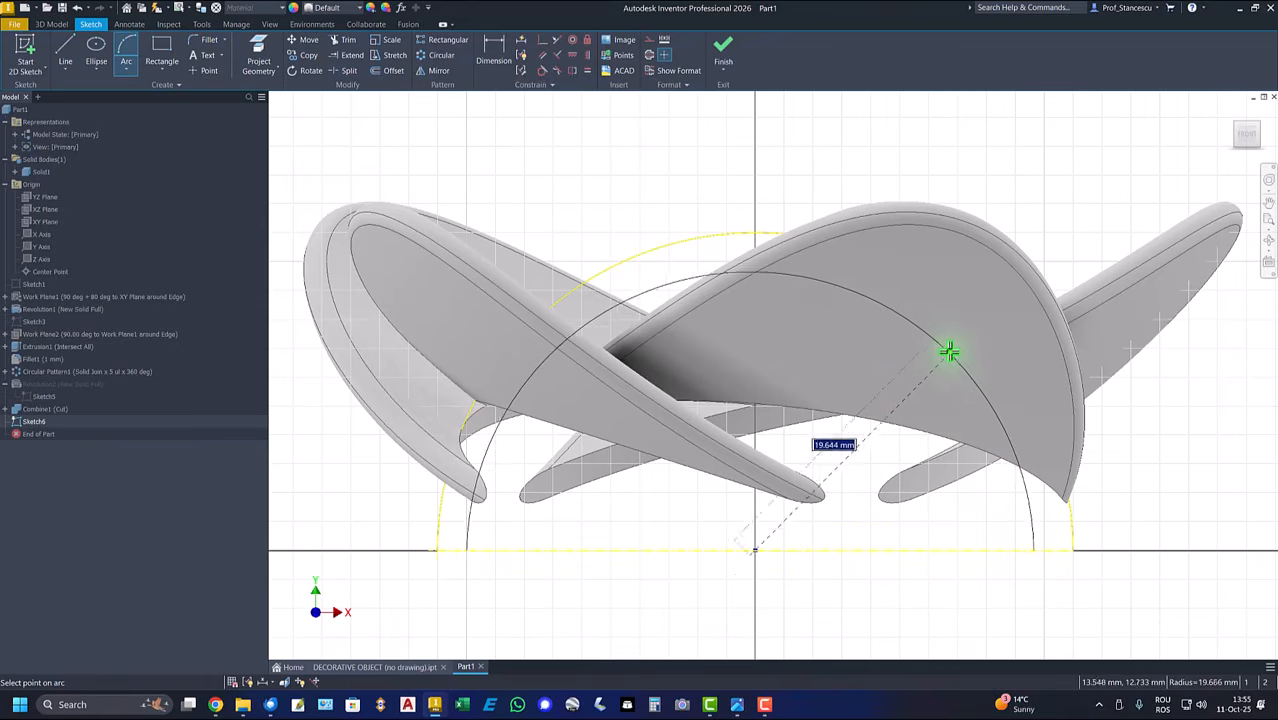
pyautogui.click(947, 345)
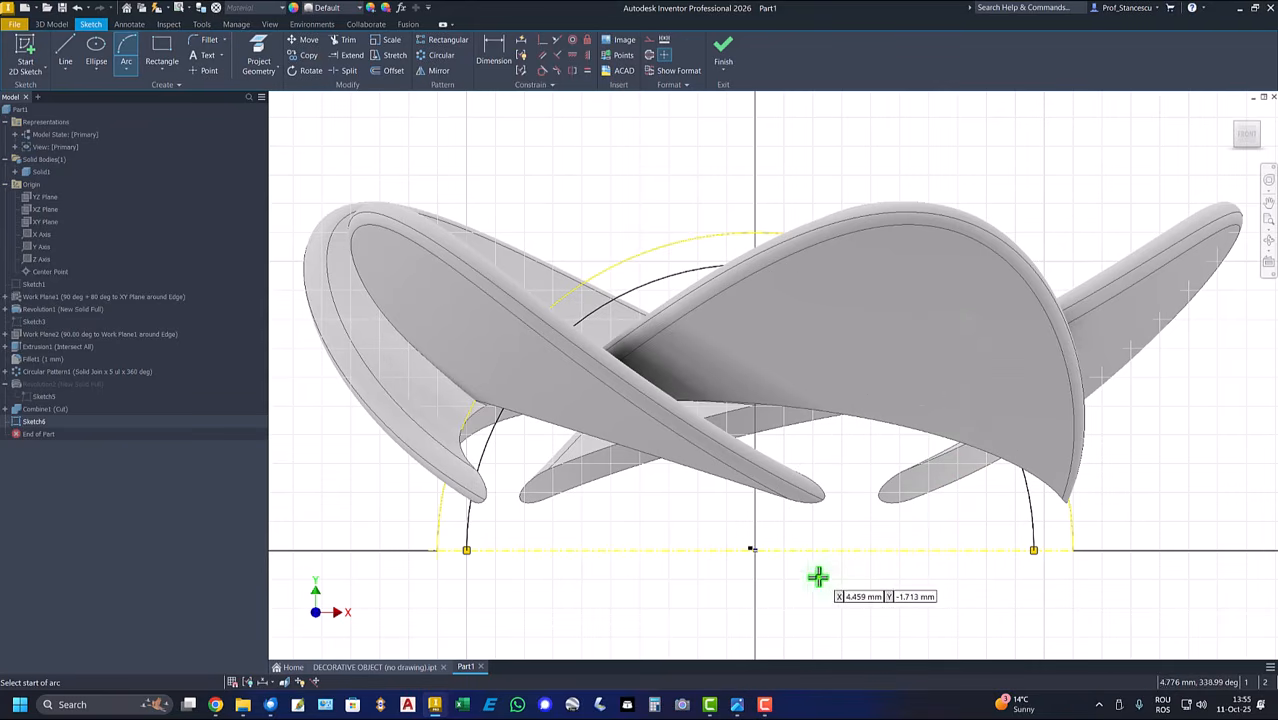
pyautogui.click(542, 40)
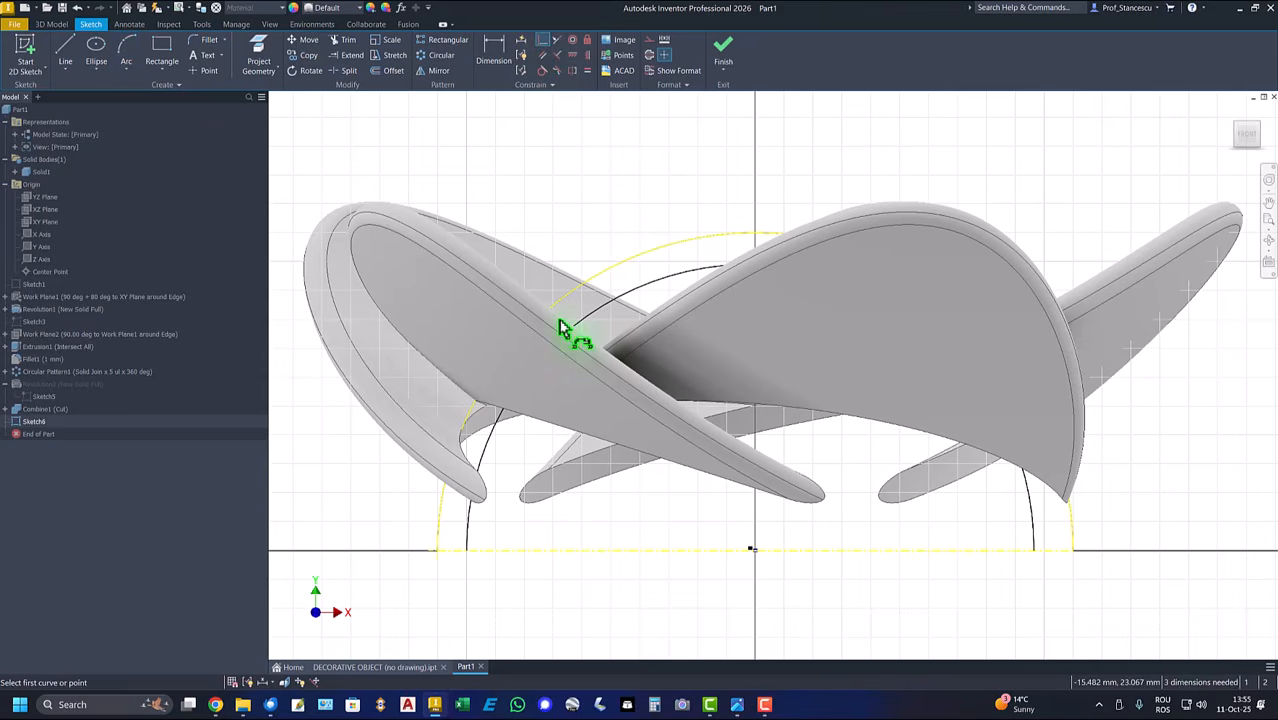
pyautogui.click(752, 555)
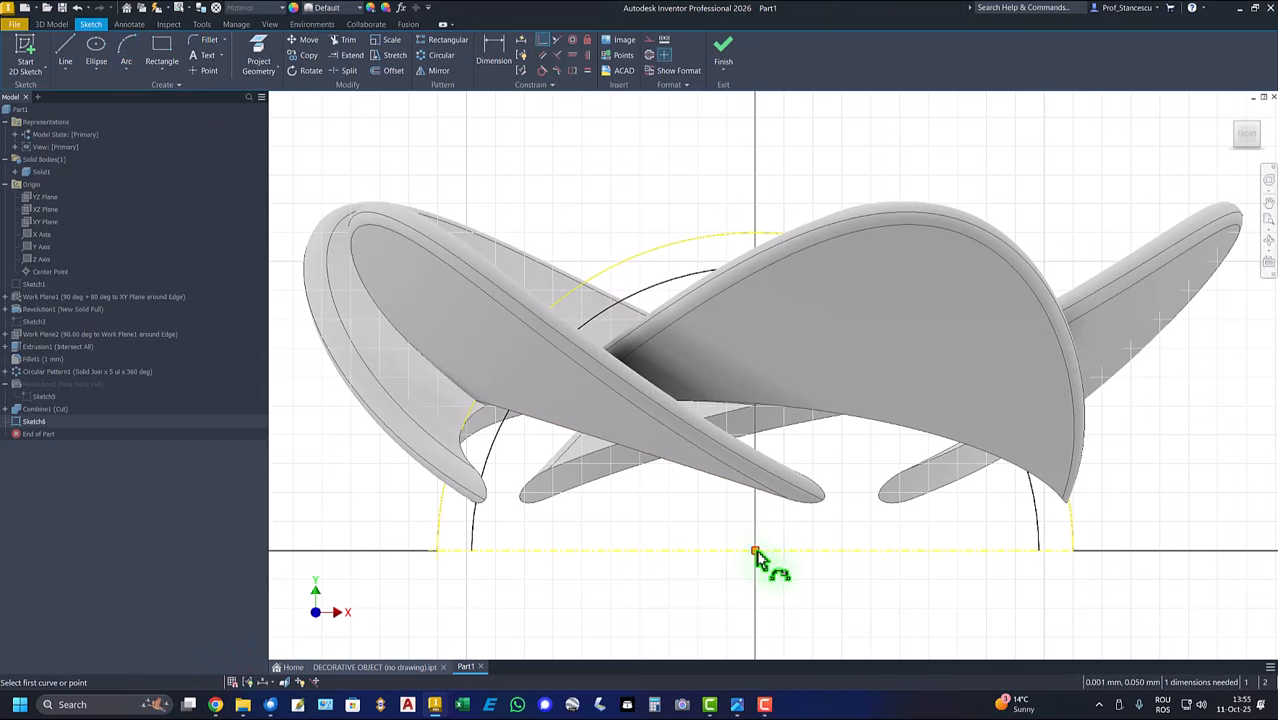
# Close the profile between the two arcs with a short line joining their endpoints on each side of the baseline
pyautogui.click(66, 55)
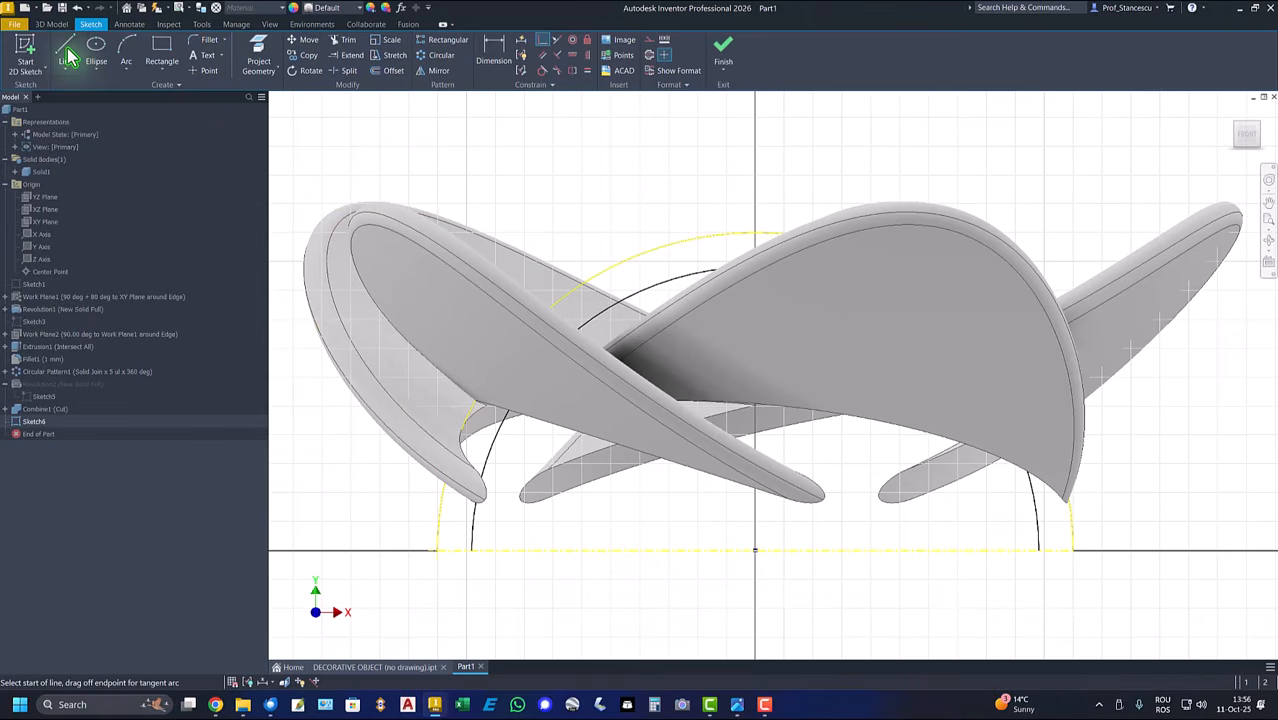
pyautogui.click(437, 552)
pyautogui.click(472, 551)
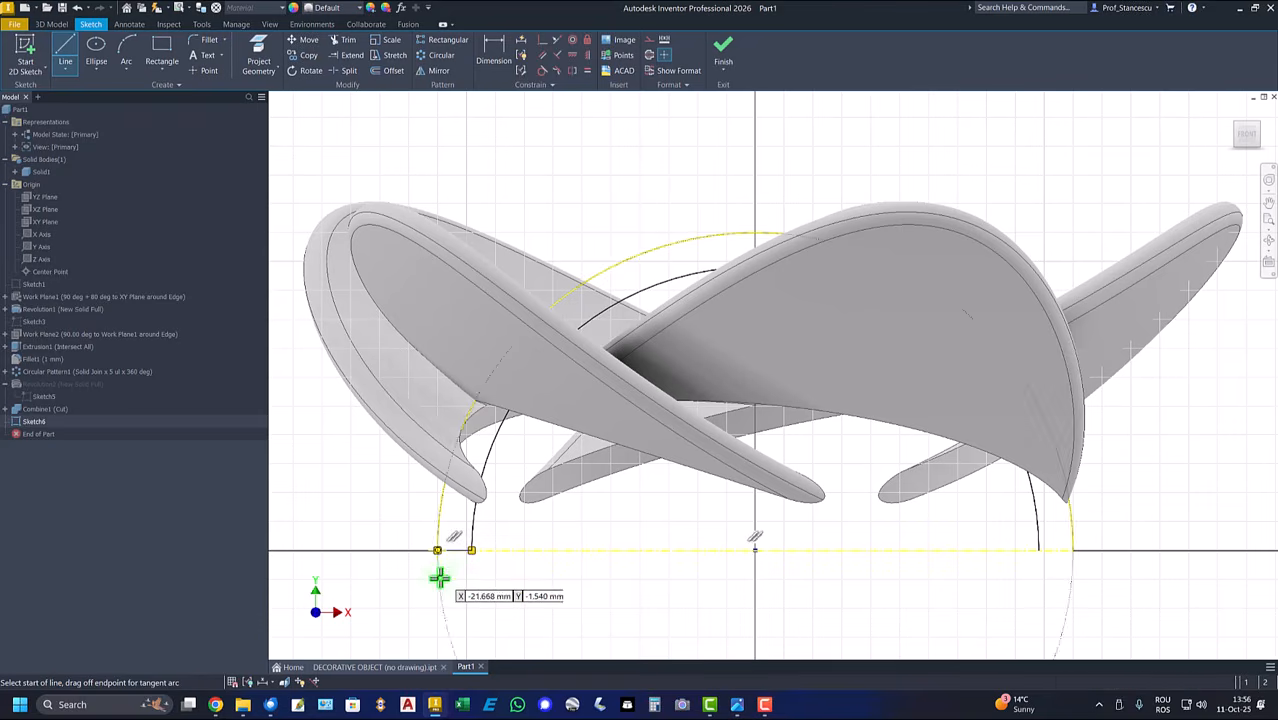
pyautogui.click(1040, 550)
pyautogui.click(1073, 550)
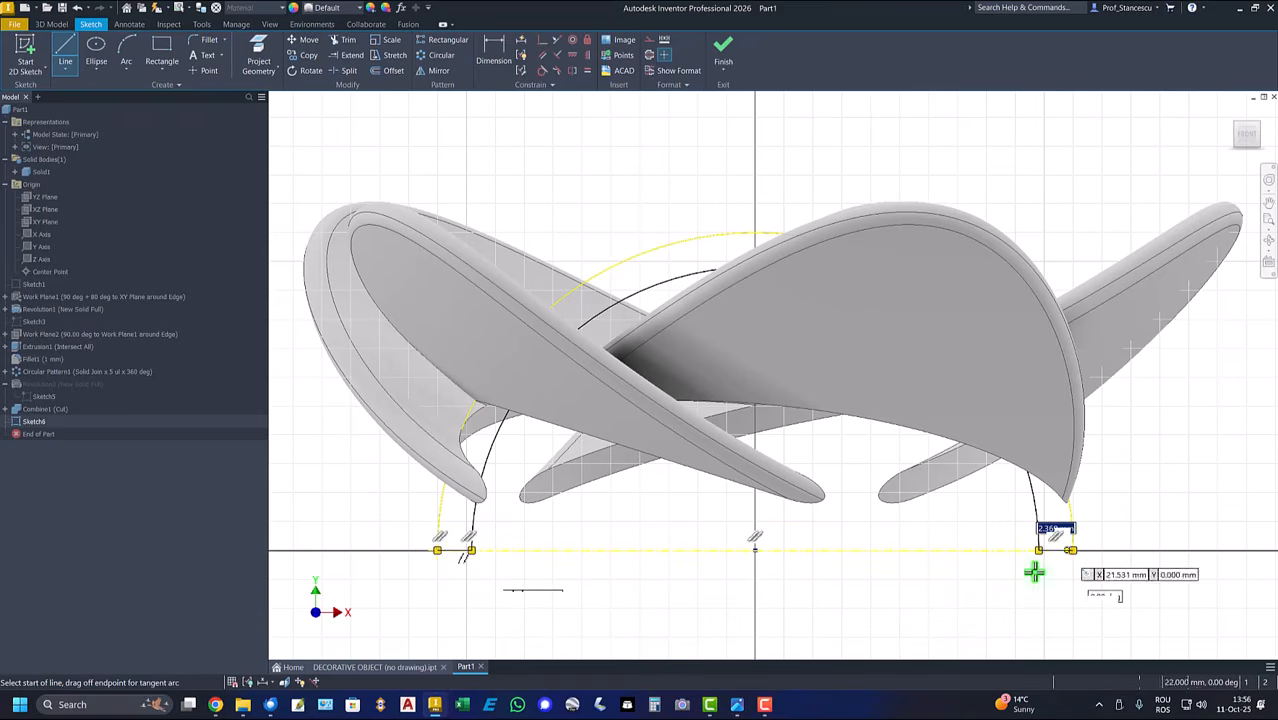
pyautogui.rightClick(976, 586)
pyautogui.click(1020, 590)
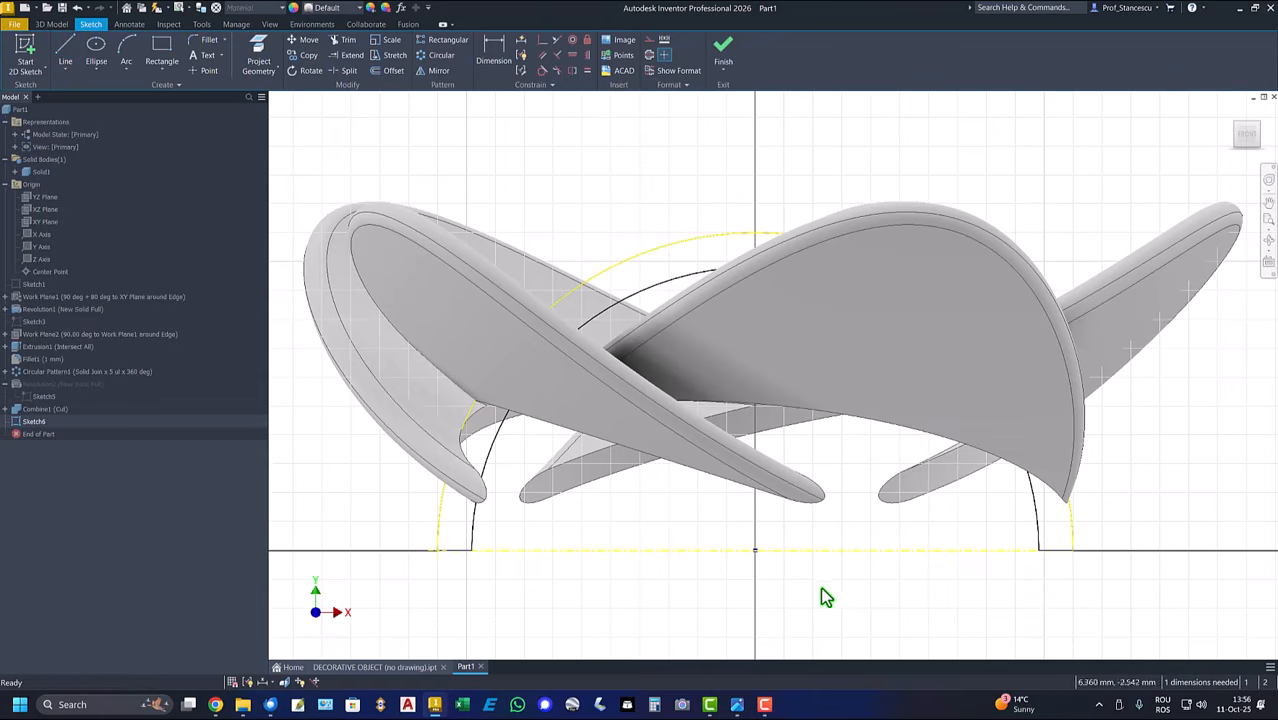
# Dimension the distance between the inner arc's endpoints as 41 mm and finish the sketch
pyautogui.click(494, 52)
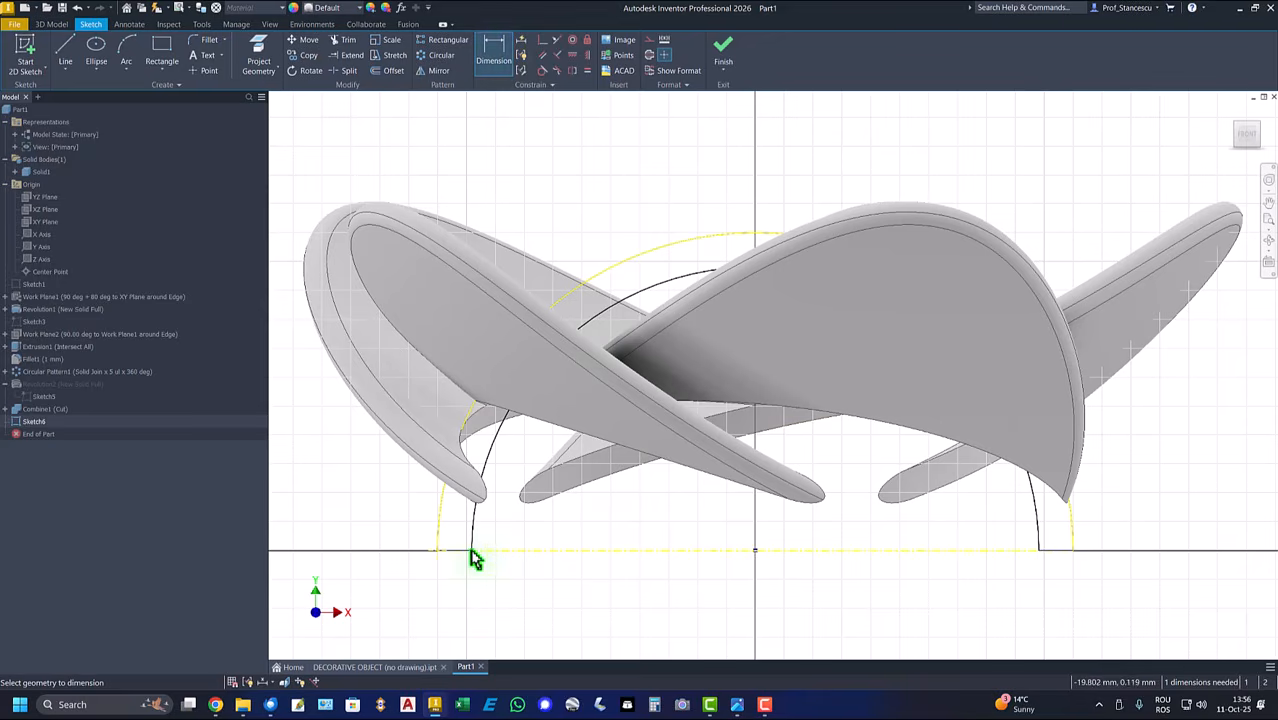
pyautogui.click(1040, 553)
pyautogui.click(822, 583)
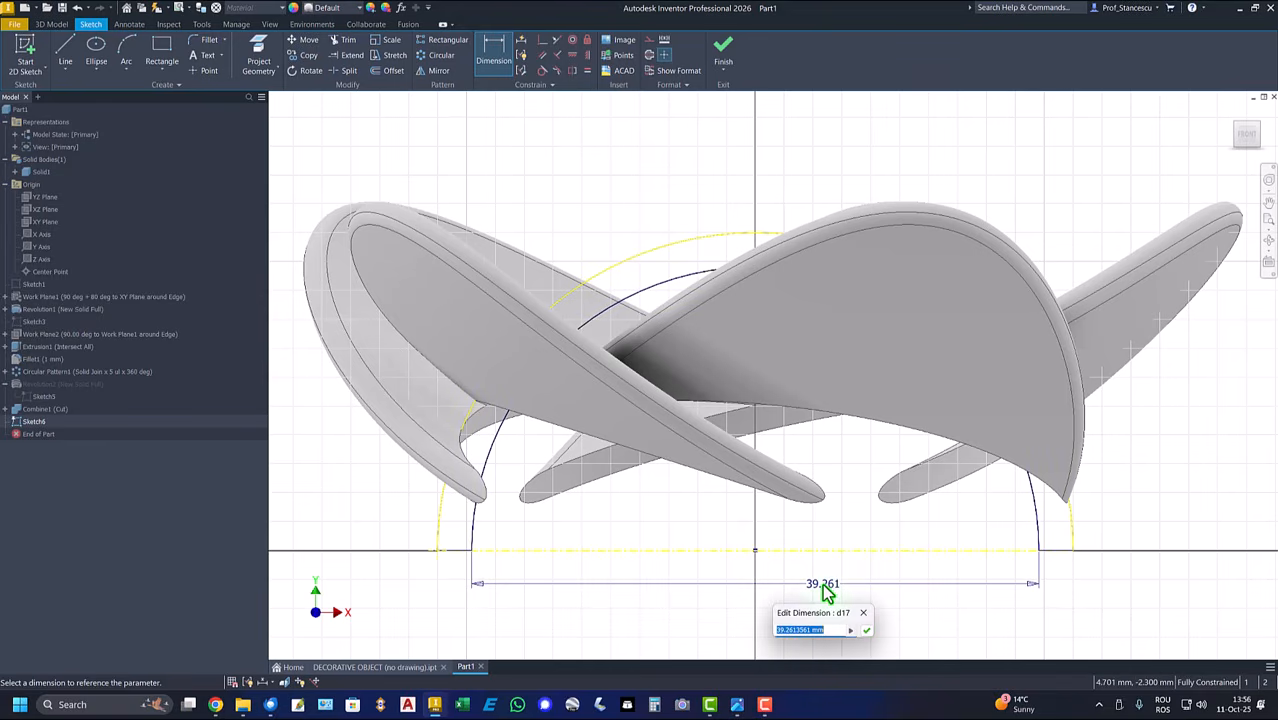
pyautogui.write('41')
pyautogui.press('Return')
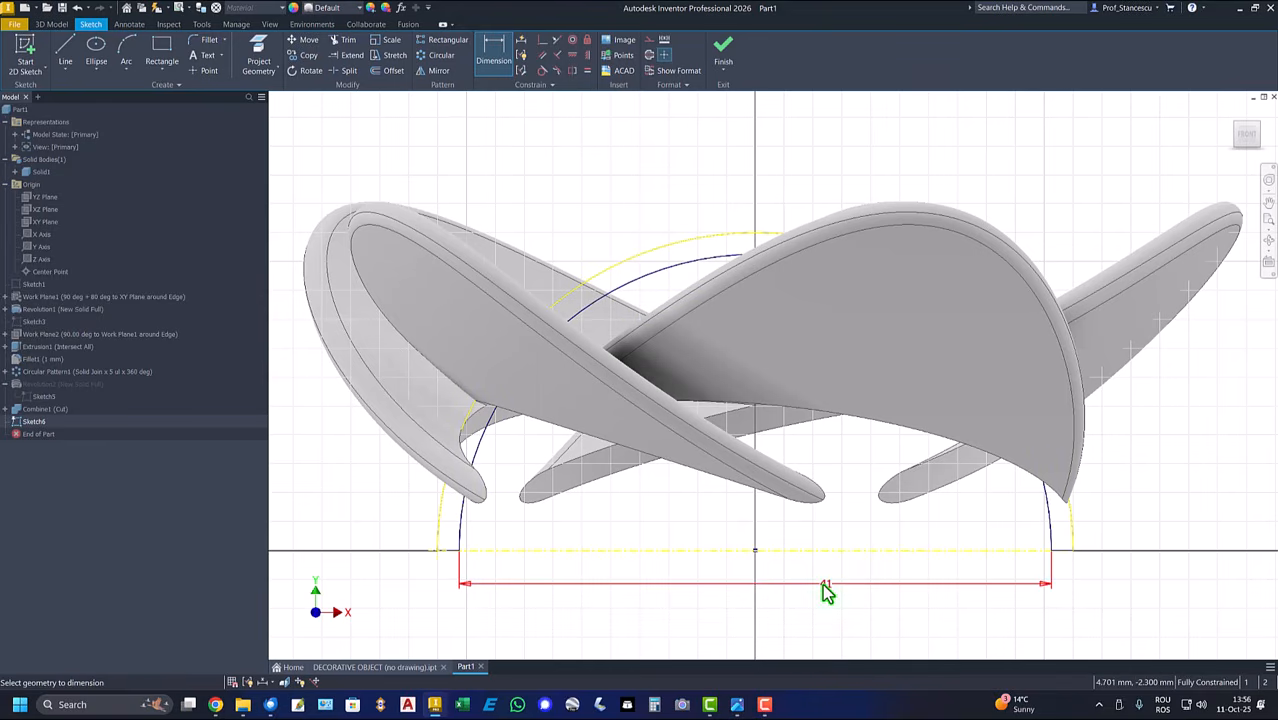
pyautogui.click(728, 50)
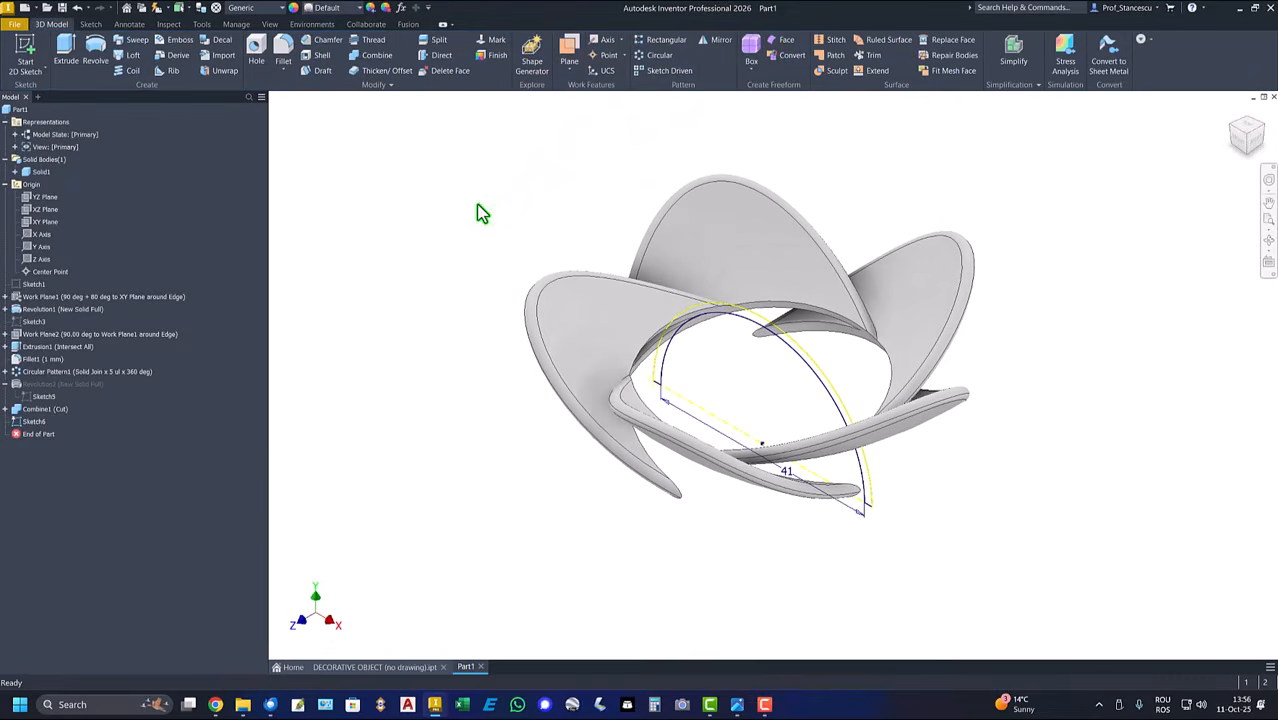
# Revolve the band between the arcs symmetrically by 180 degrees about the projected centerline as a new solid
pyautogui.click(97, 48)
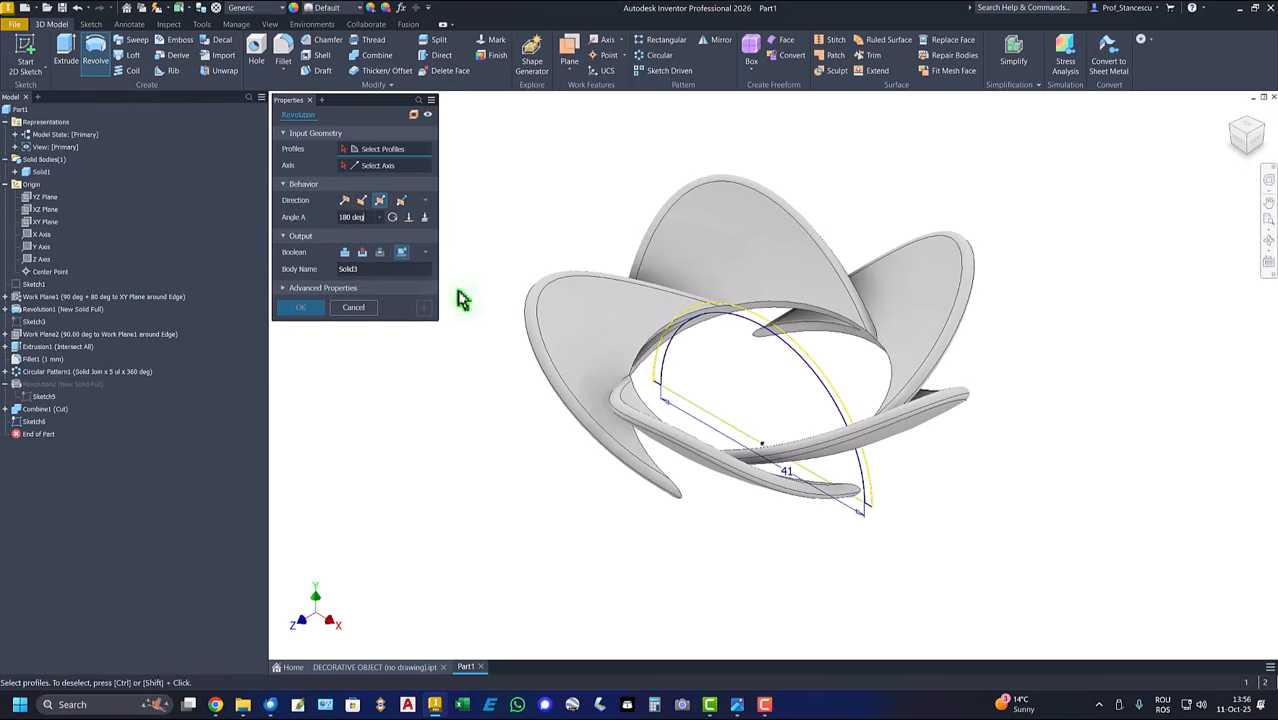
pyautogui.click(667, 372)
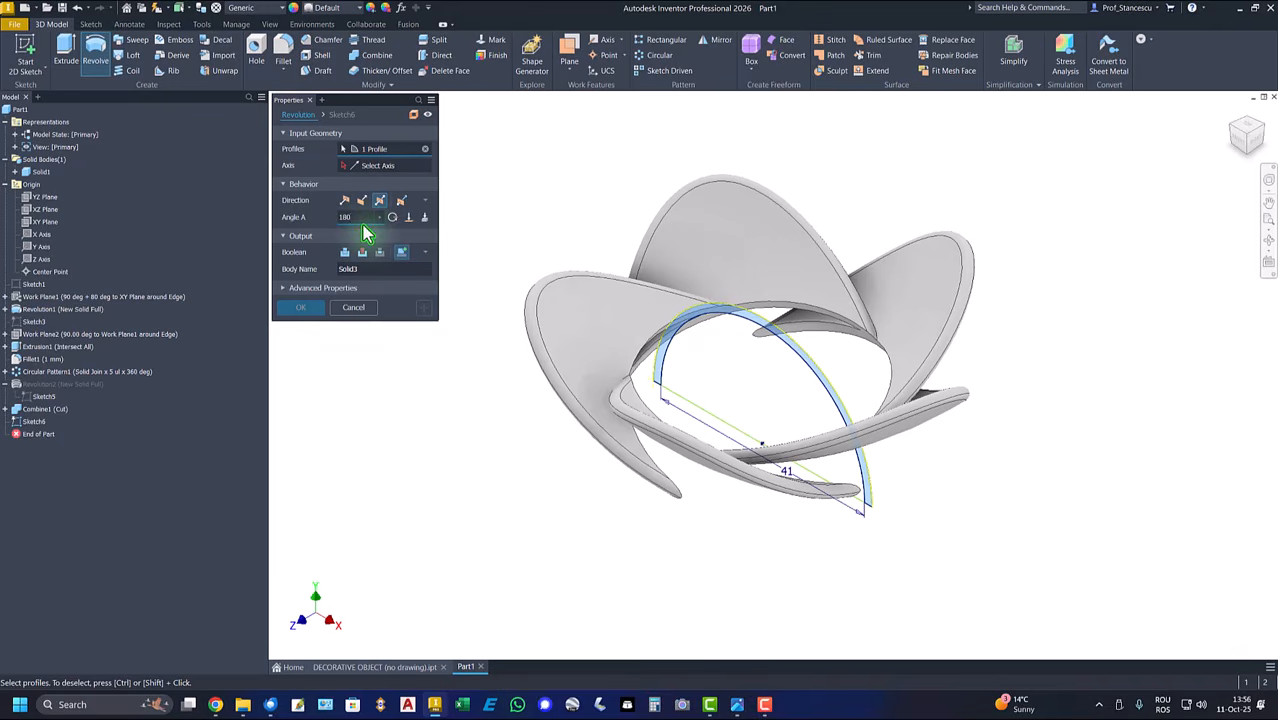
pyautogui.click(385, 167)
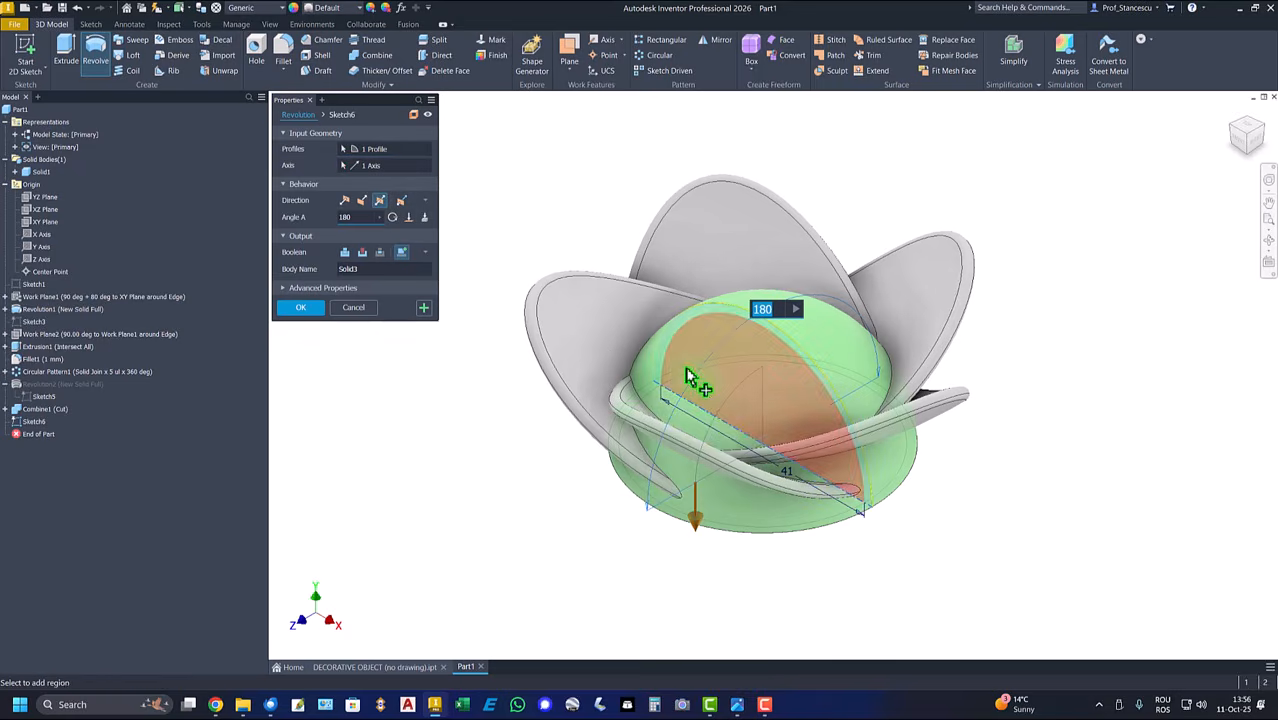
pyautogui.click(305, 309)
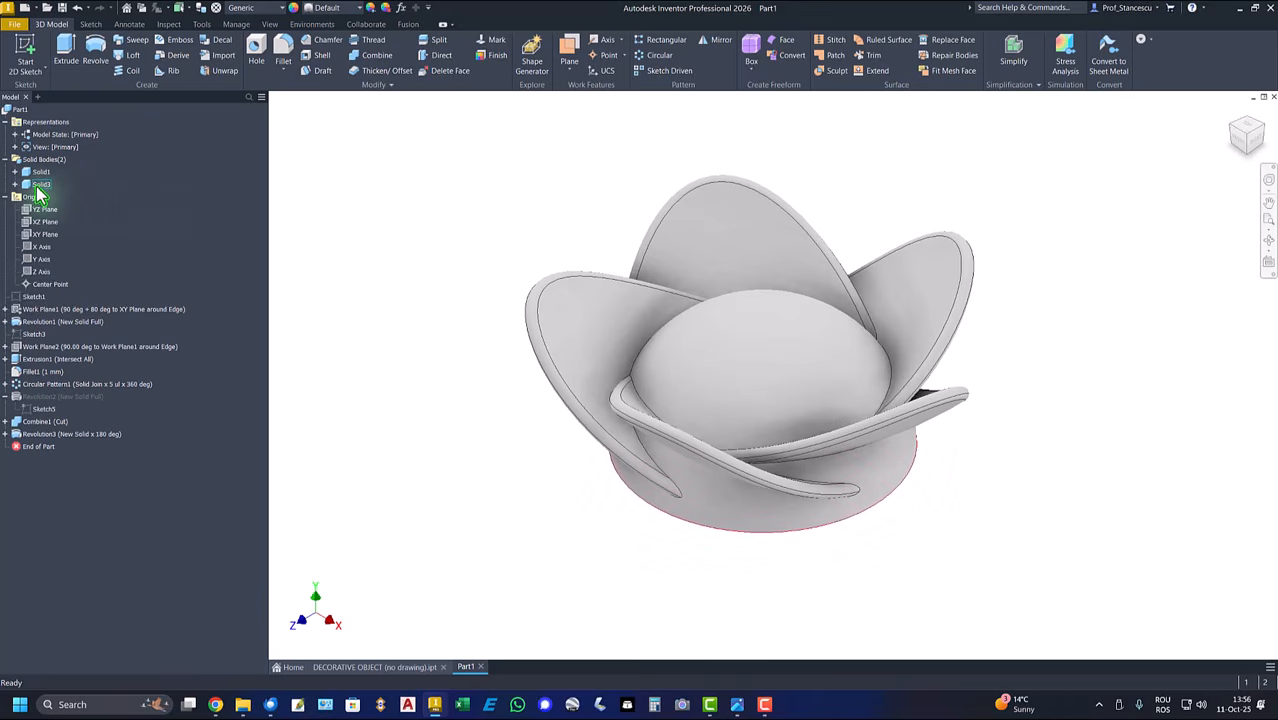
pyautogui.doubleClick(46, 435)
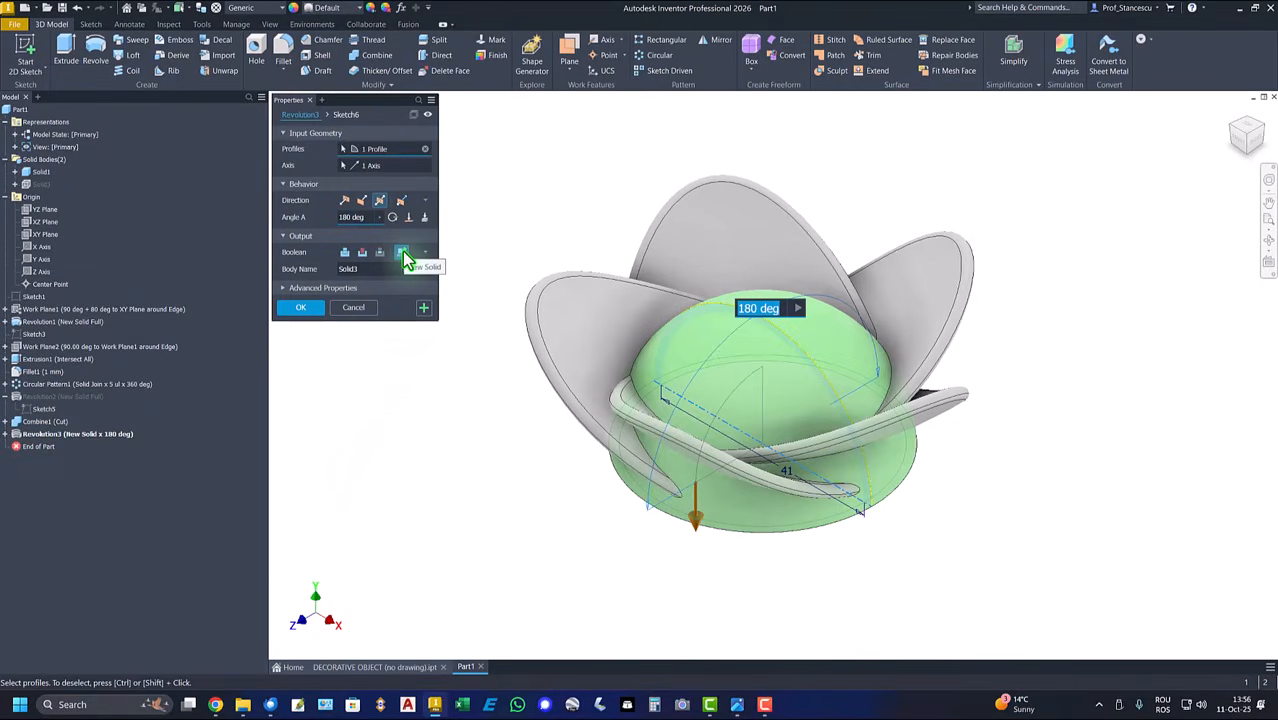
pyautogui.click(302, 307)
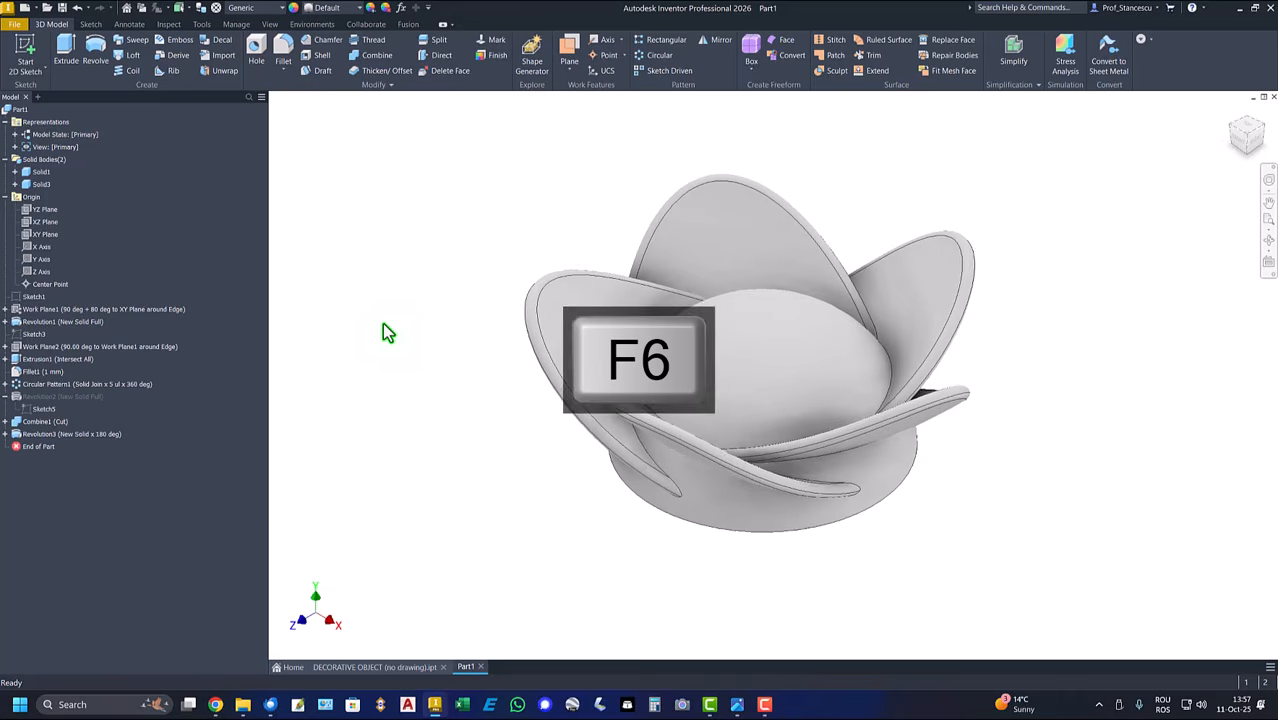
# Create a work plane offset -14 mm from the flat annular base face of the hollow dome
pyautogui.click(569, 55)
pyautogui.keyDown('shift'); pyautogui.moveTo(434, 222); pyautogui.dragTo(601, 580, button='middle'); pyautogui.keyUp('shift')
pyautogui.scroll(4, 601, 580)
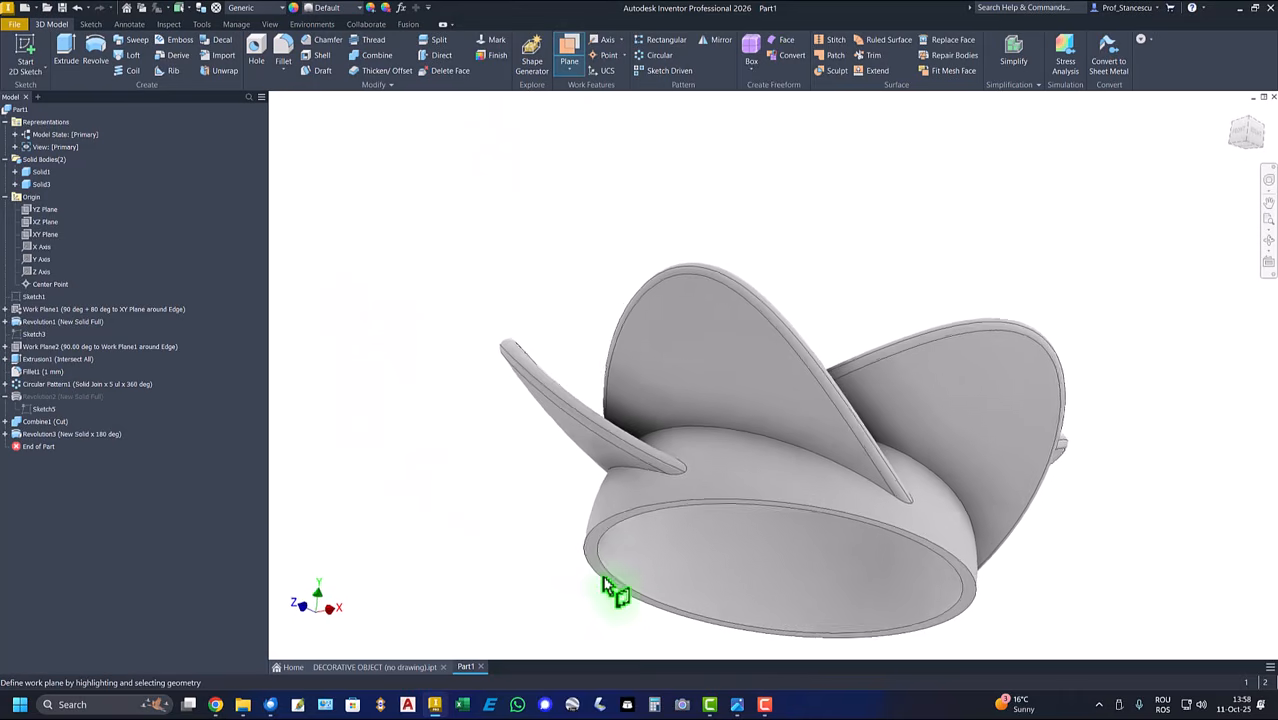
pyautogui.click(576, 573)
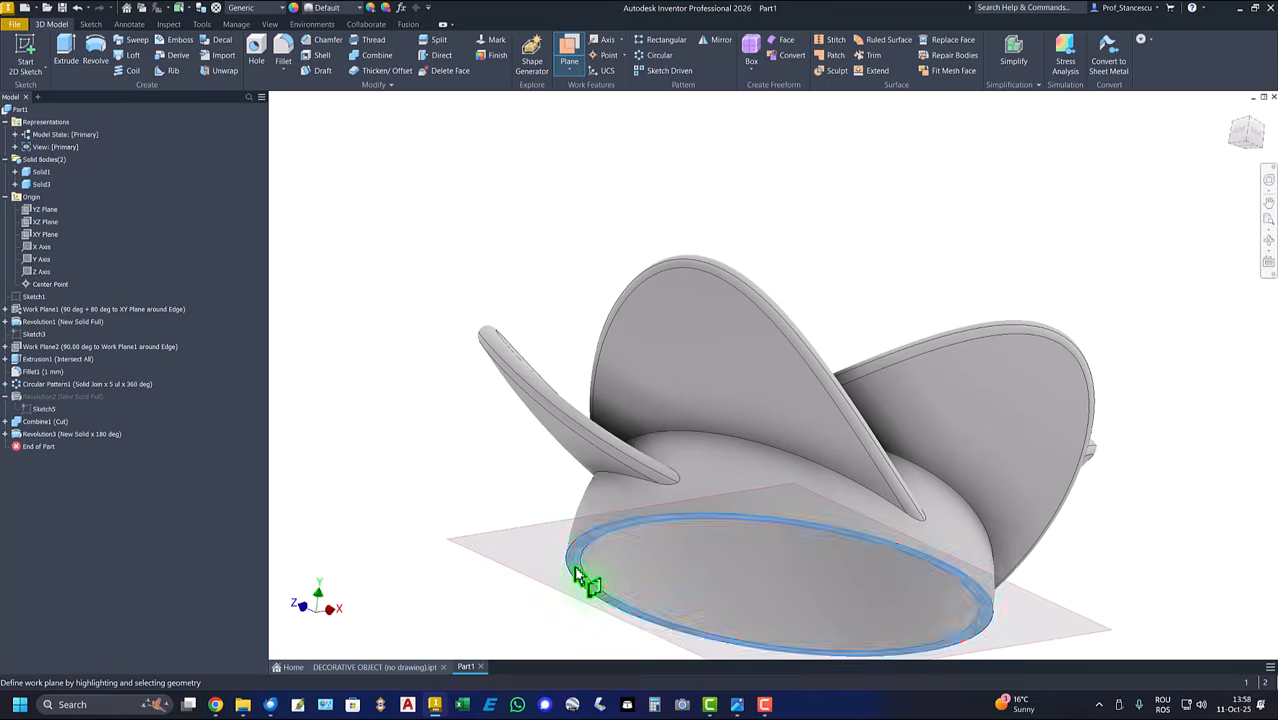
pyautogui.moveTo(537, 528); pyautogui.dragTo(560, 477)
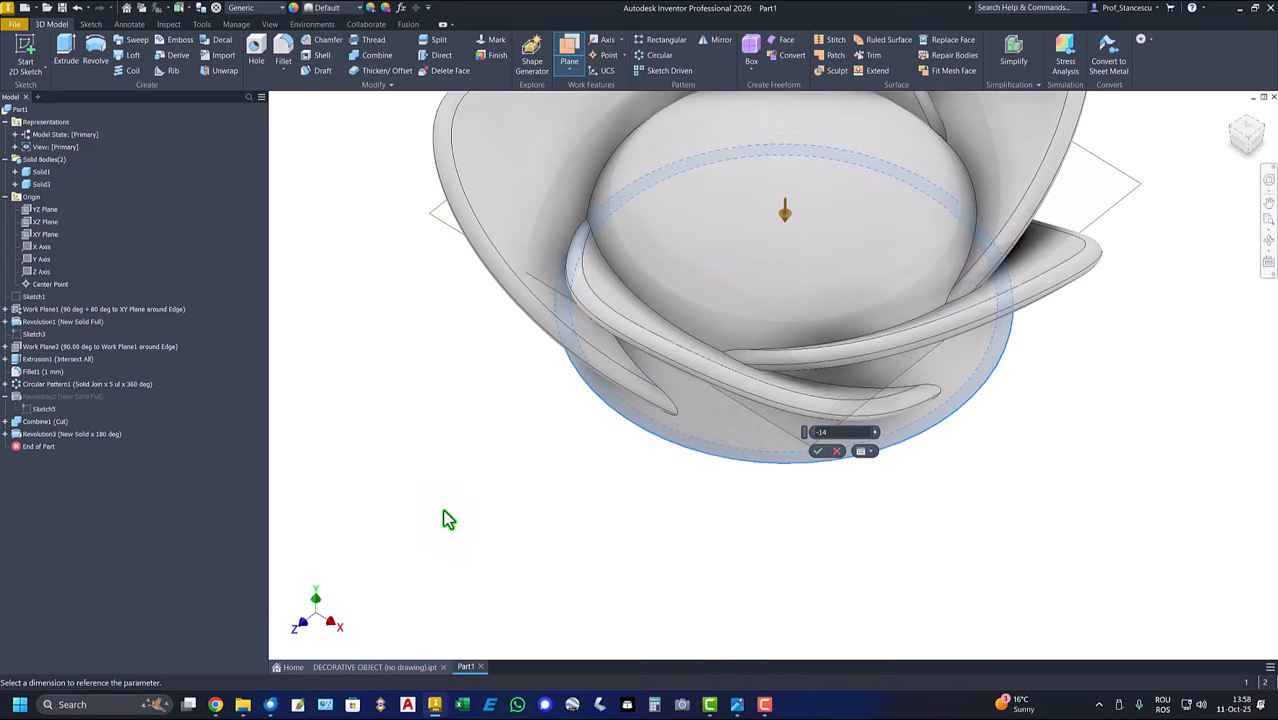
pyautogui.write('-14')
pyautogui.press('Return')
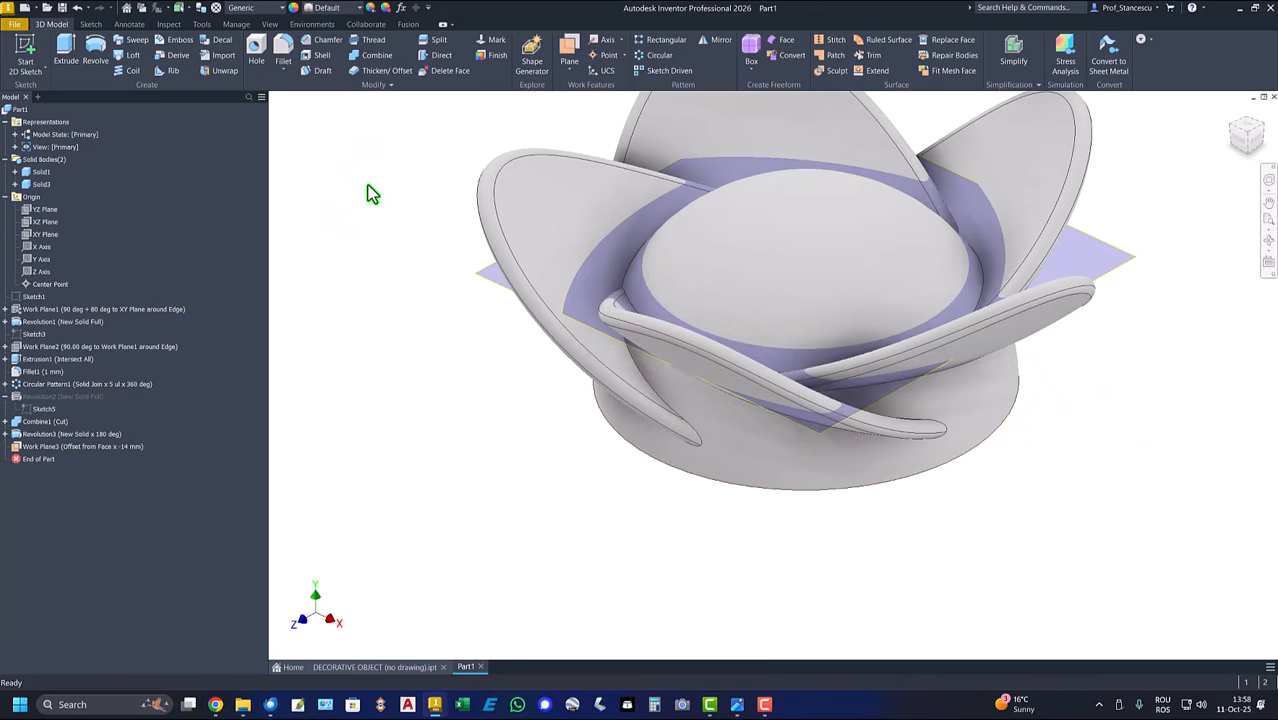
pyautogui.press('F6')
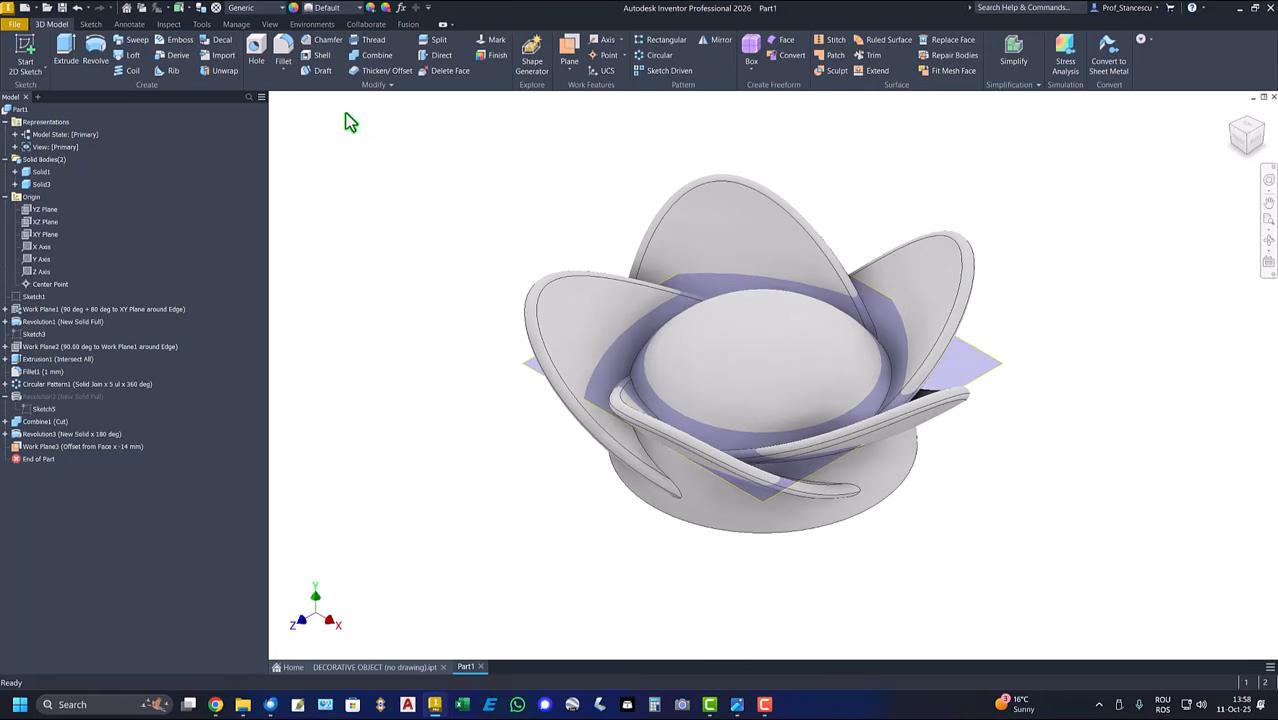
# Split the hollow dome solid with the offset work plane, removing the part above the plane
pyautogui.click(440, 42)
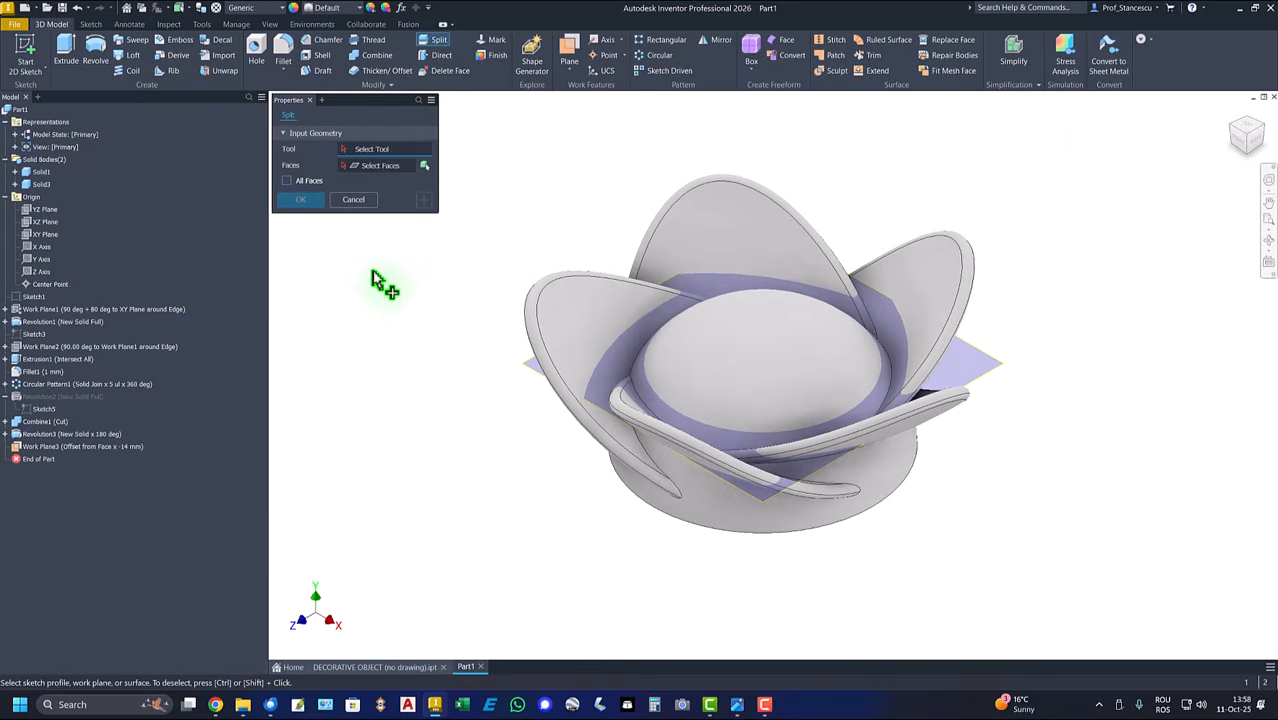
pyautogui.click(530, 368)
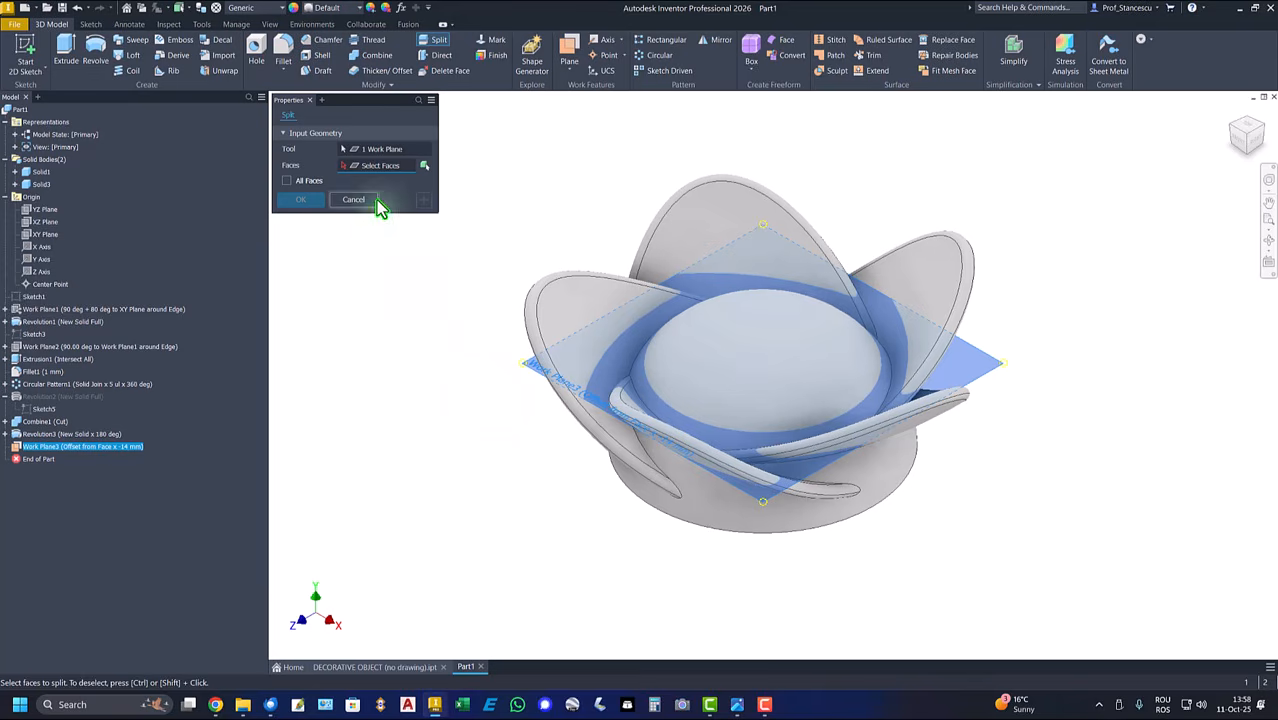
pyautogui.click(424, 167)
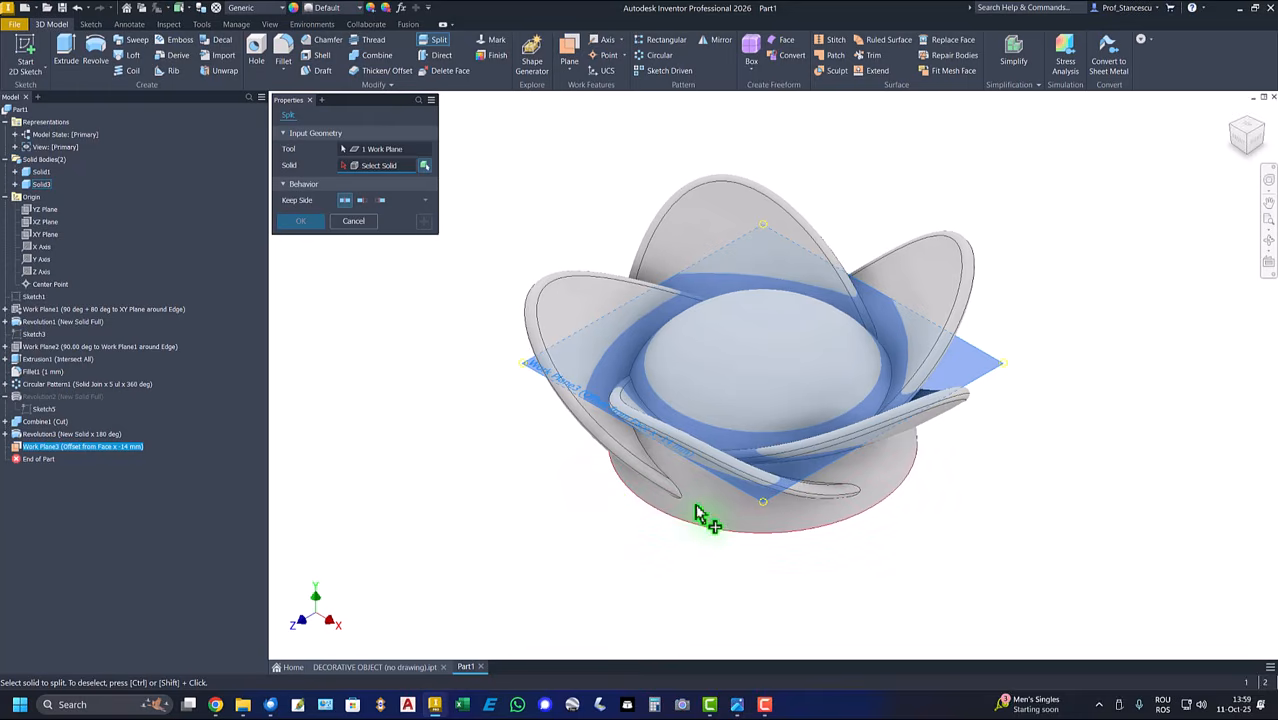
pyautogui.click(738, 521)
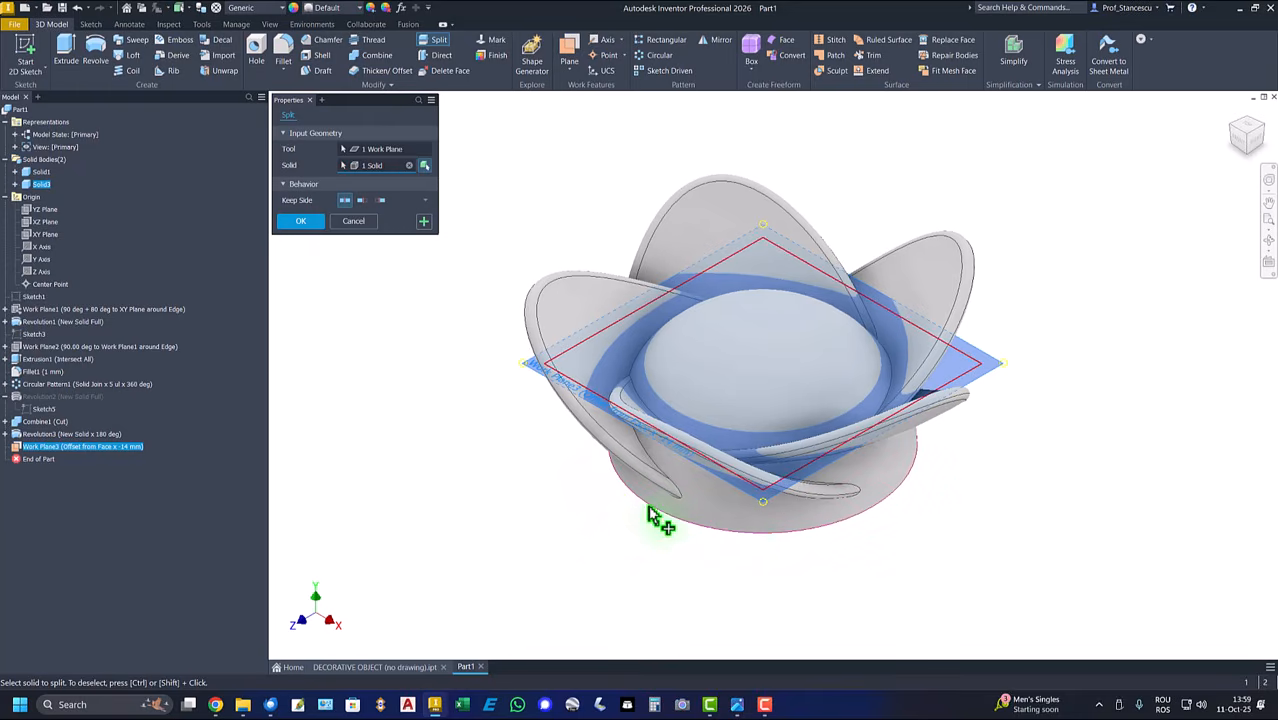
pyautogui.click(361, 201)
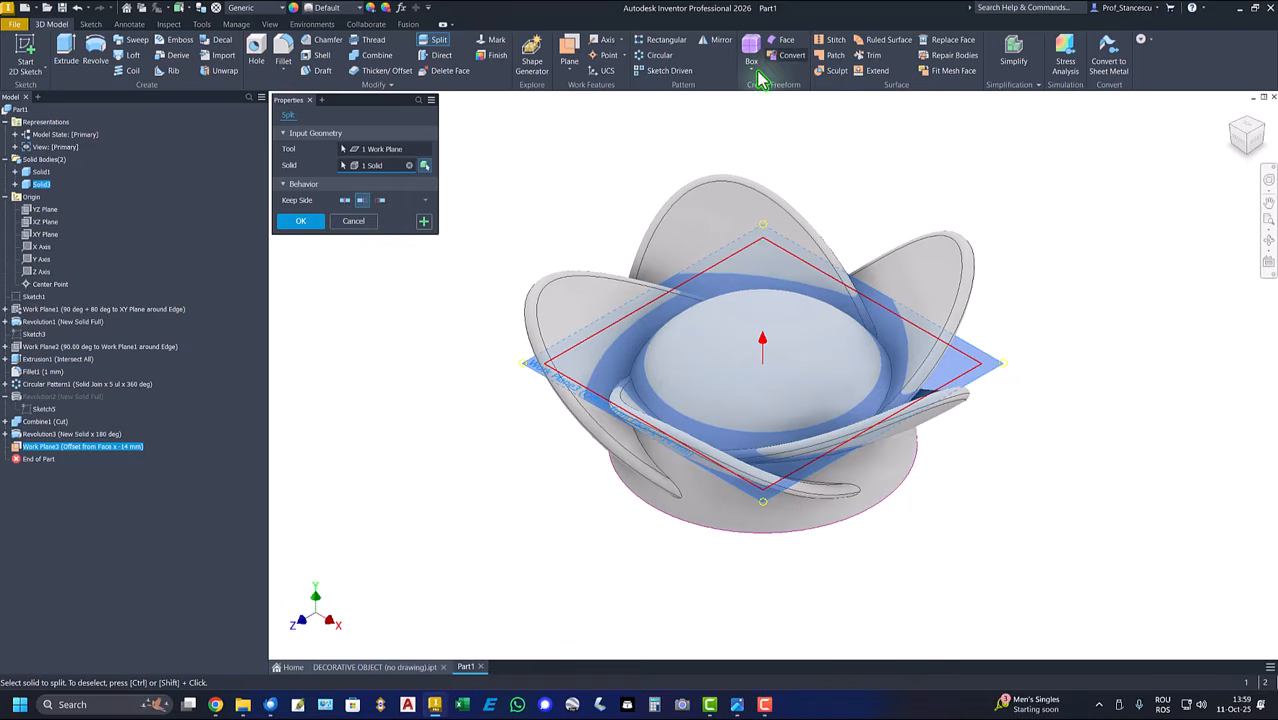
pyautogui.click(302, 223)
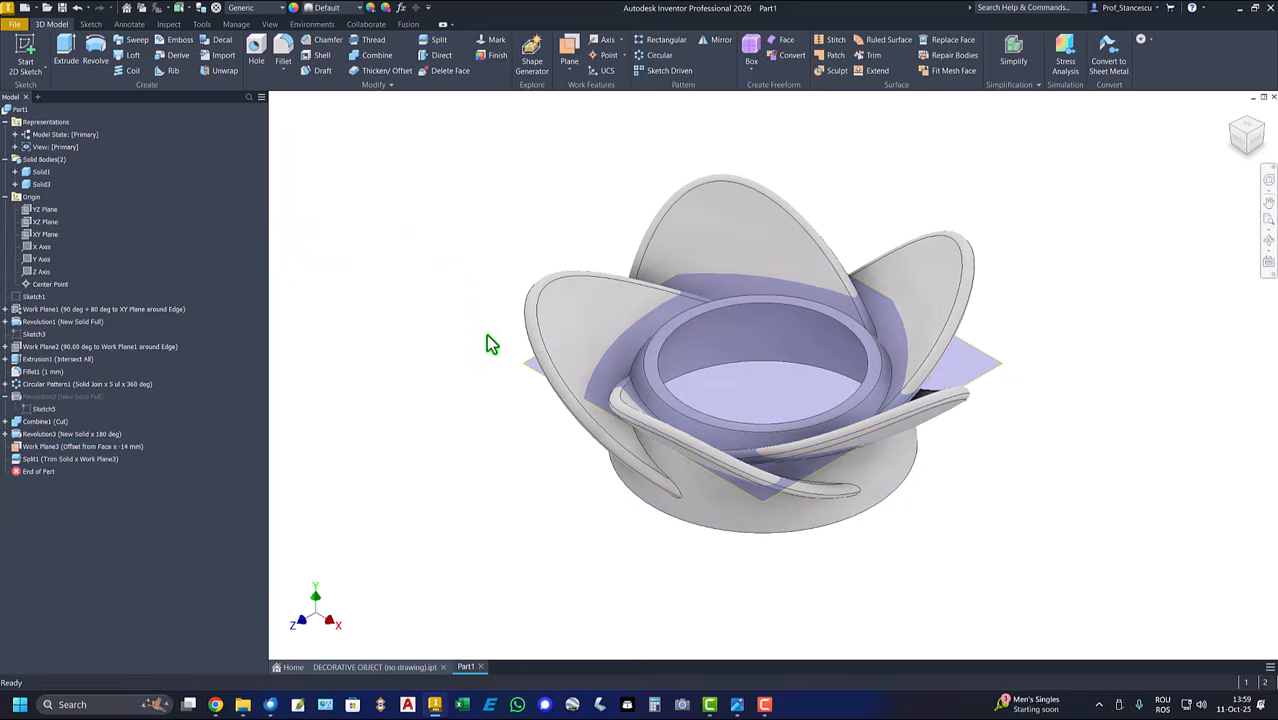
# Hide the offset work plane used for the split
pyautogui.click(531, 373)
pyautogui.rightClick(535, 377)
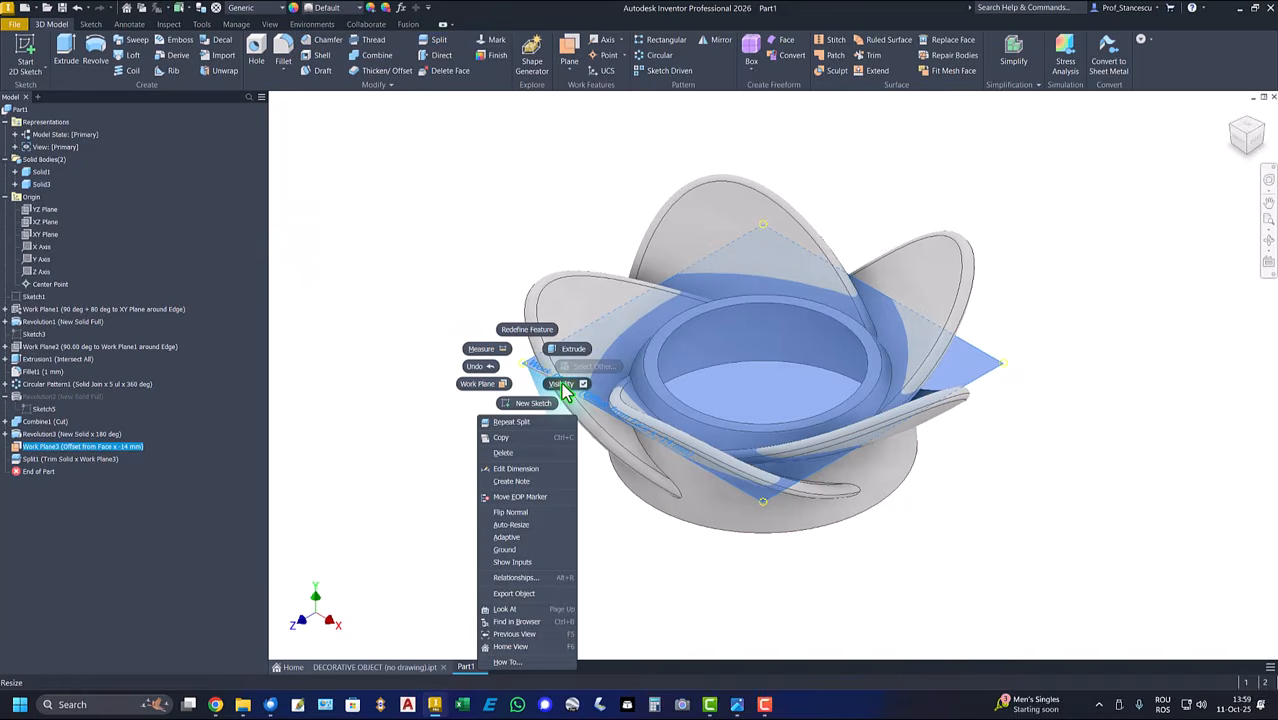
pyautogui.click(561, 384)
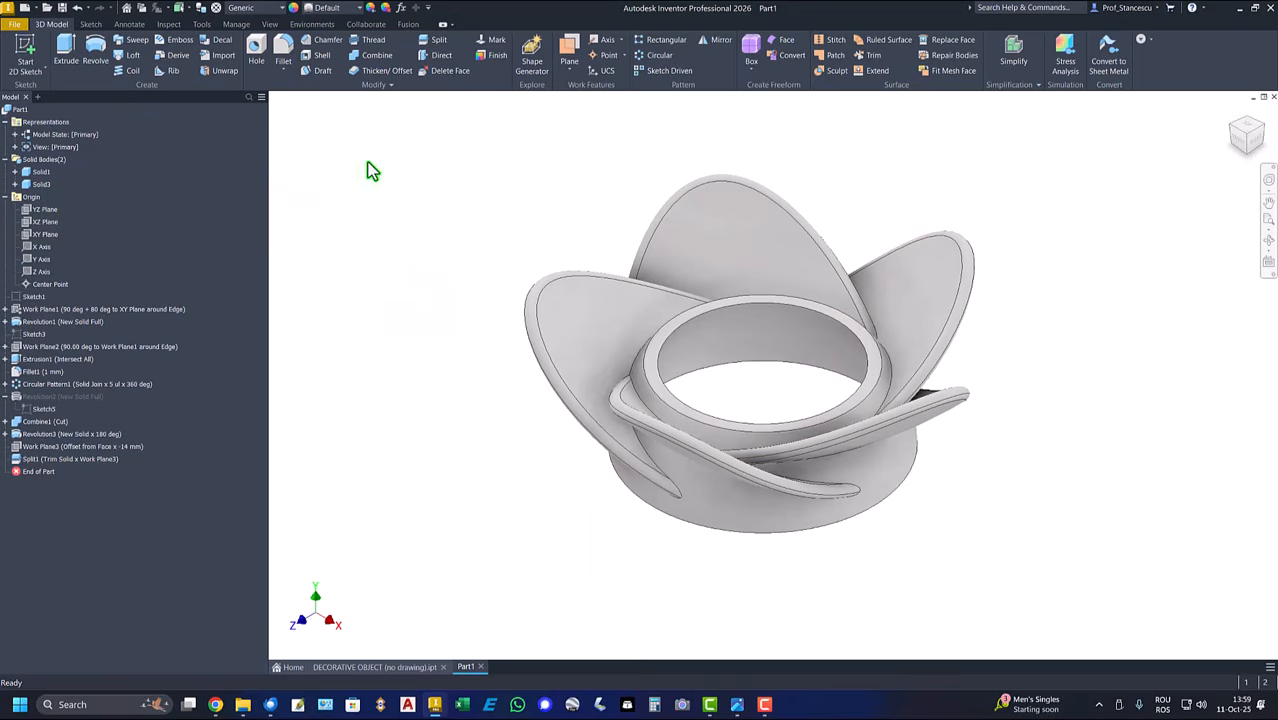
# Combine the petal solid as base body with the central ring solid using the Join operation
pyautogui.click(379, 58)
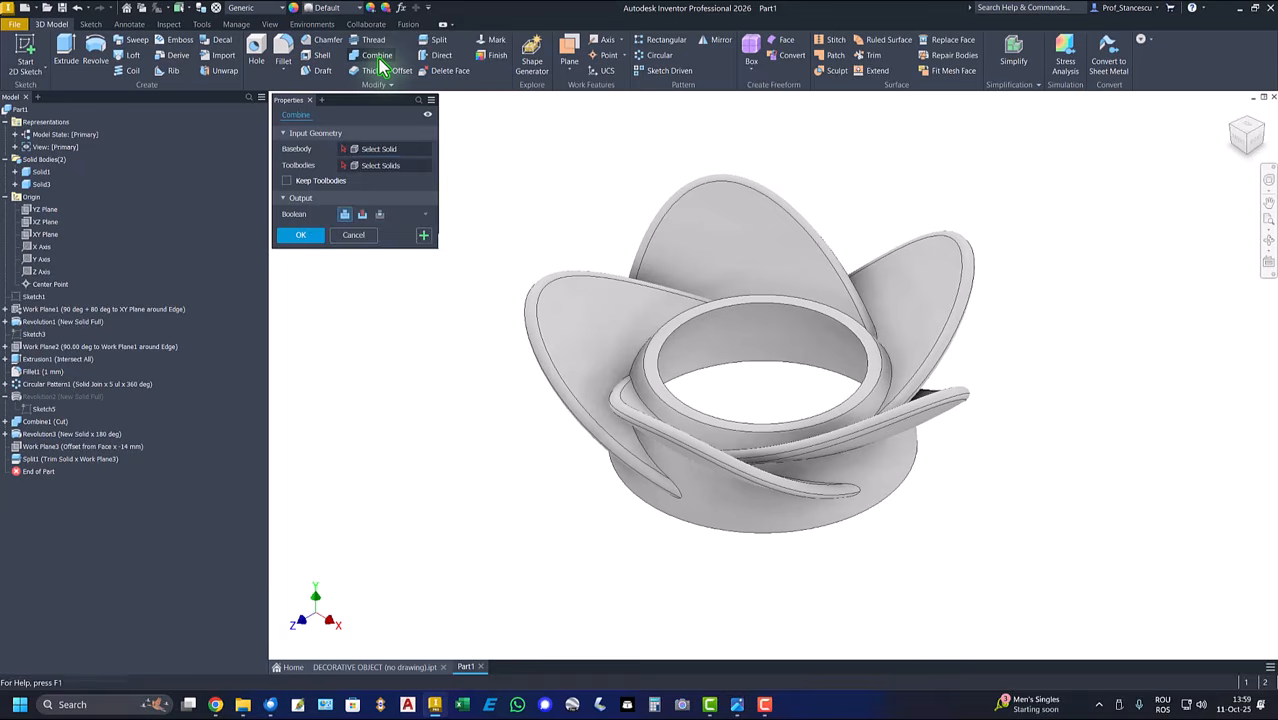
pyautogui.click(596, 292)
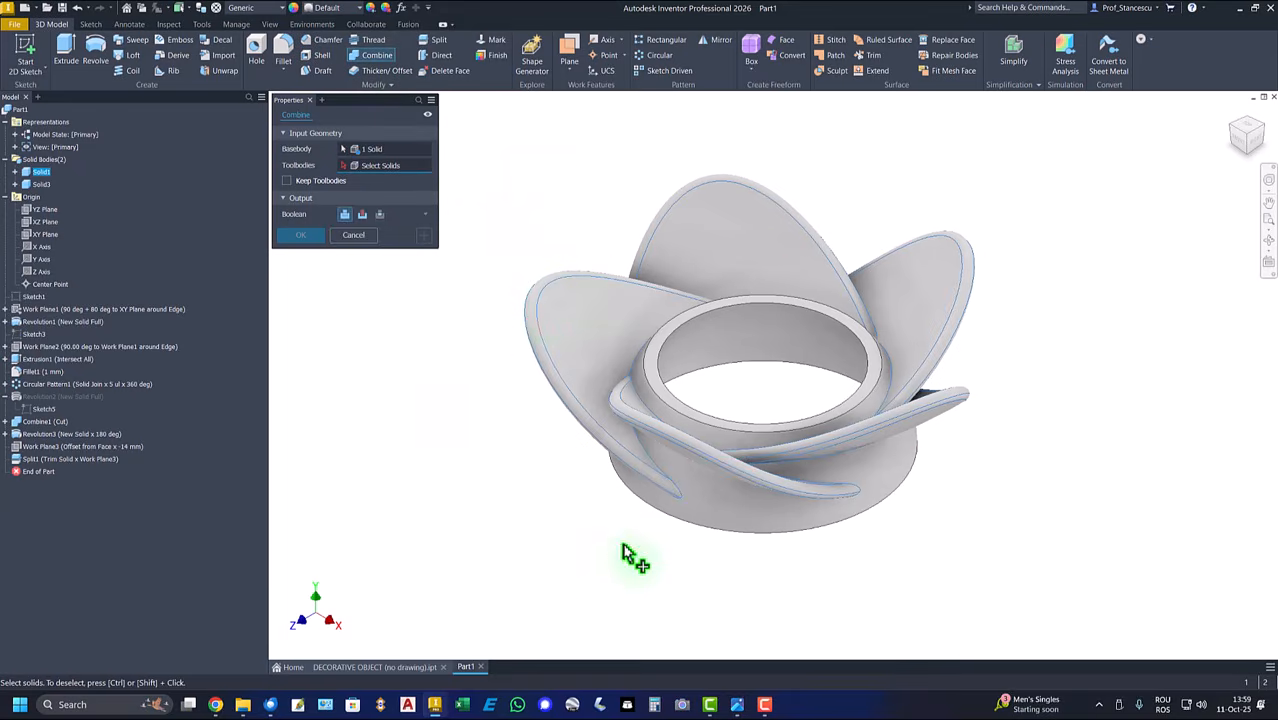
pyautogui.click(693, 528)
pyautogui.click(304, 235)
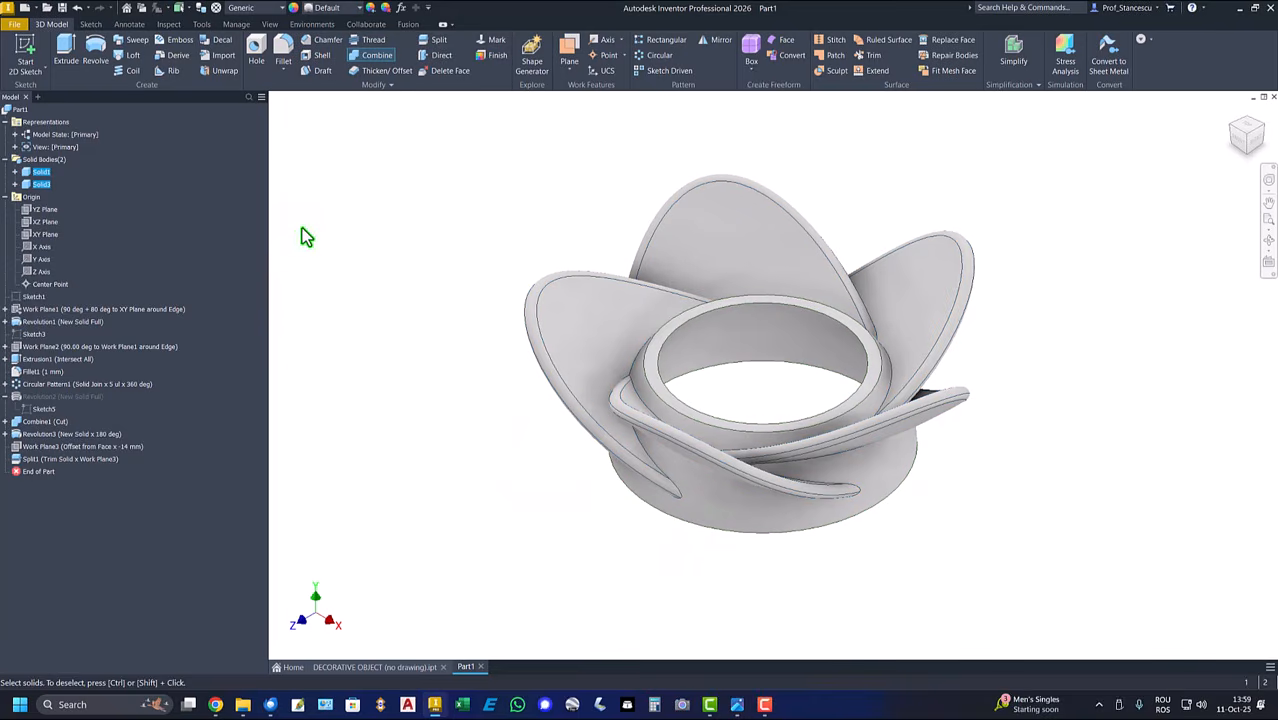
pyautogui.press('F6')
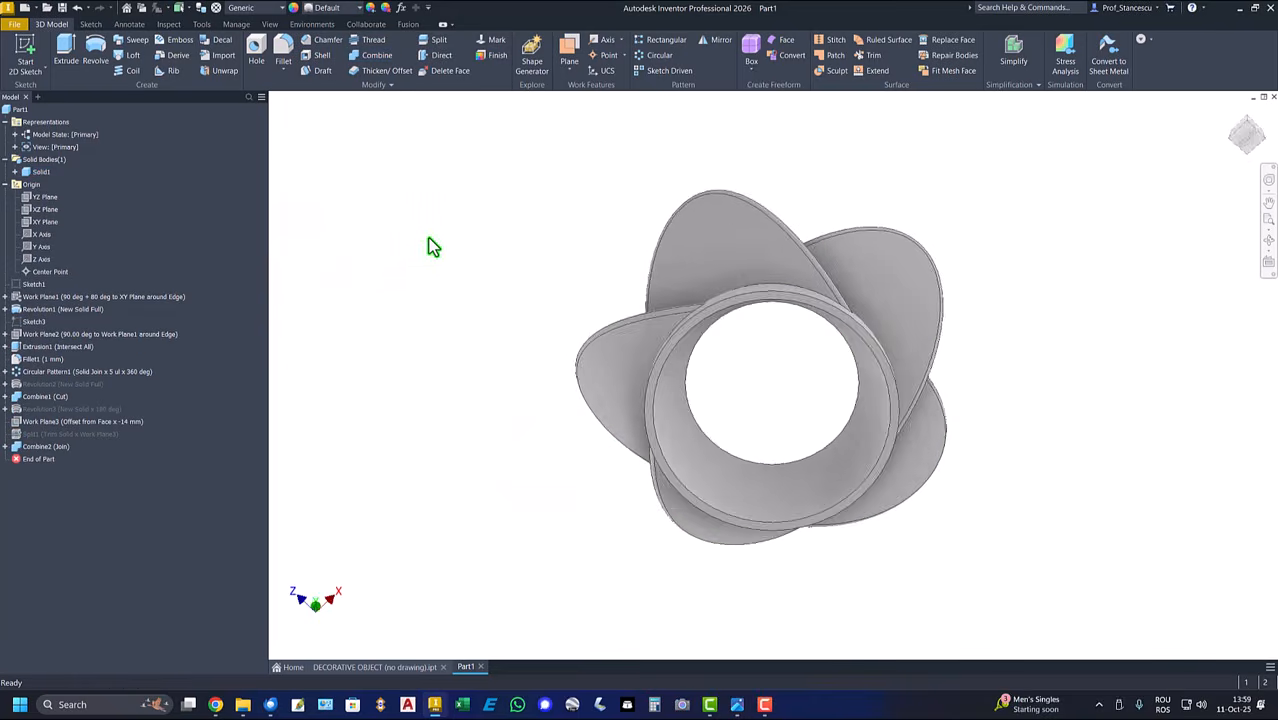
pyautogui.press('F6')
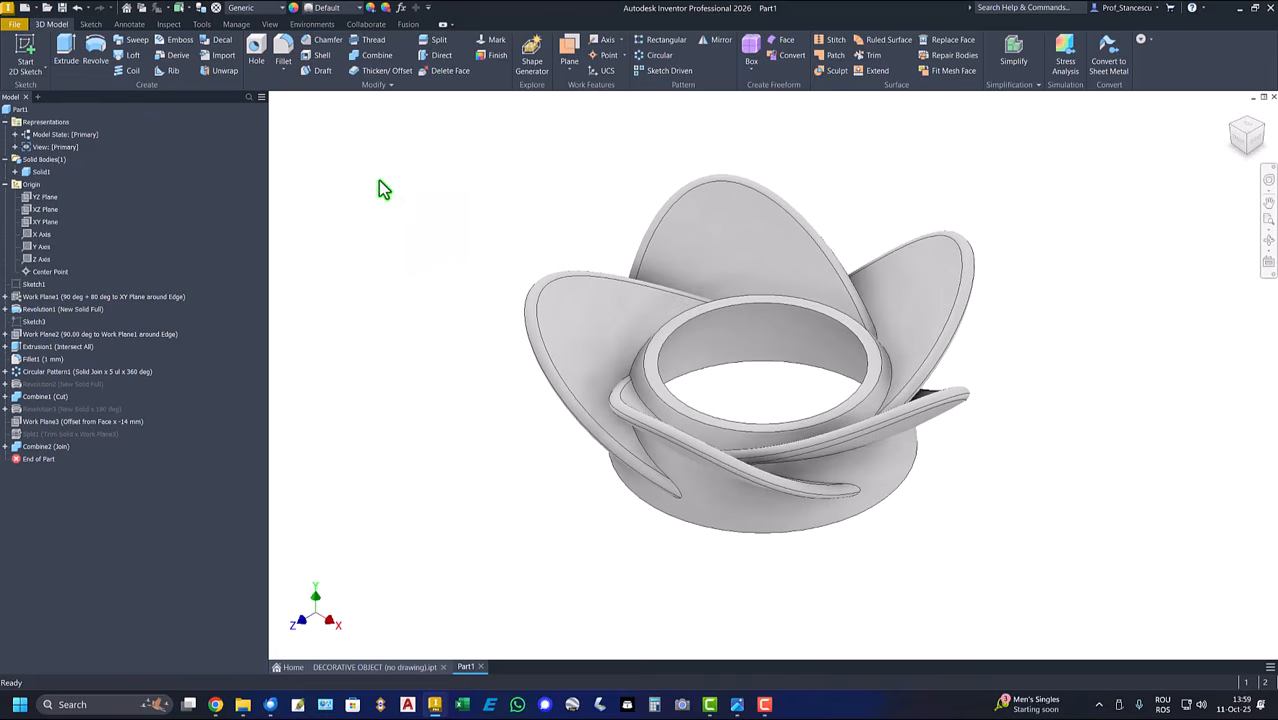
# Collapse all child entries of the part in the model tree and clear the selection
pyautogui.rightClick(14, 110)
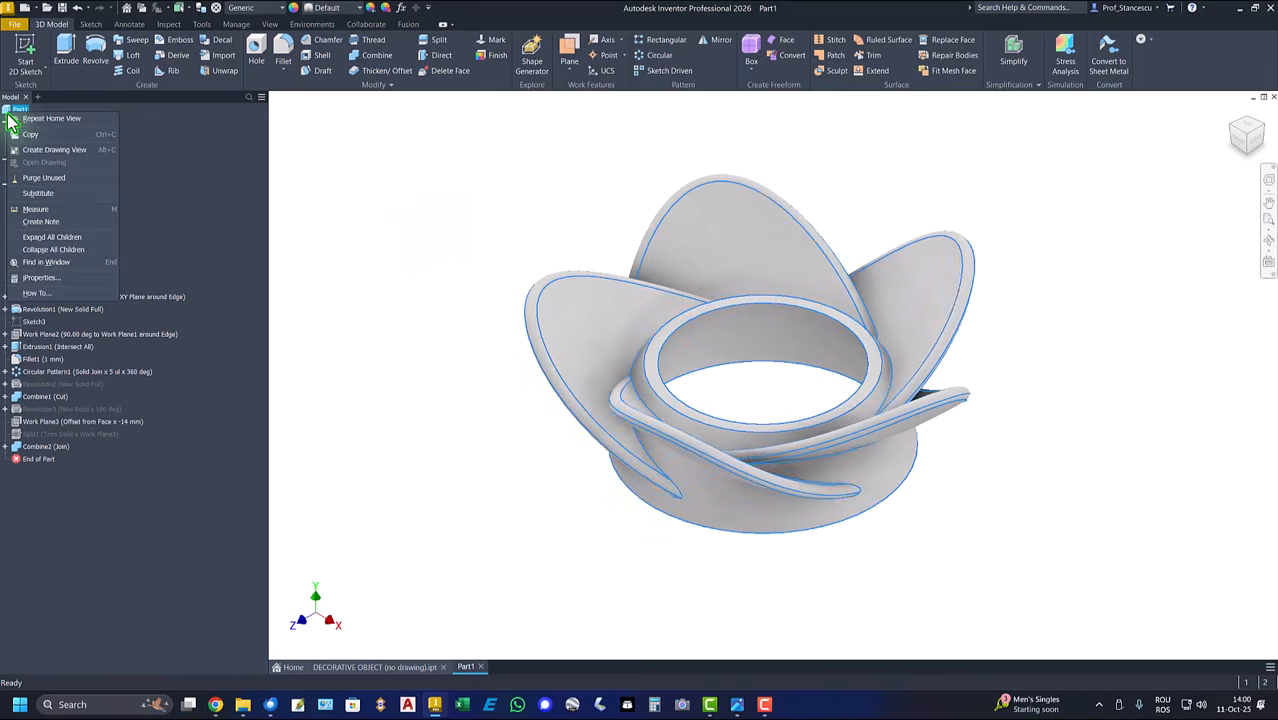
pyautogui.click(55, 250)
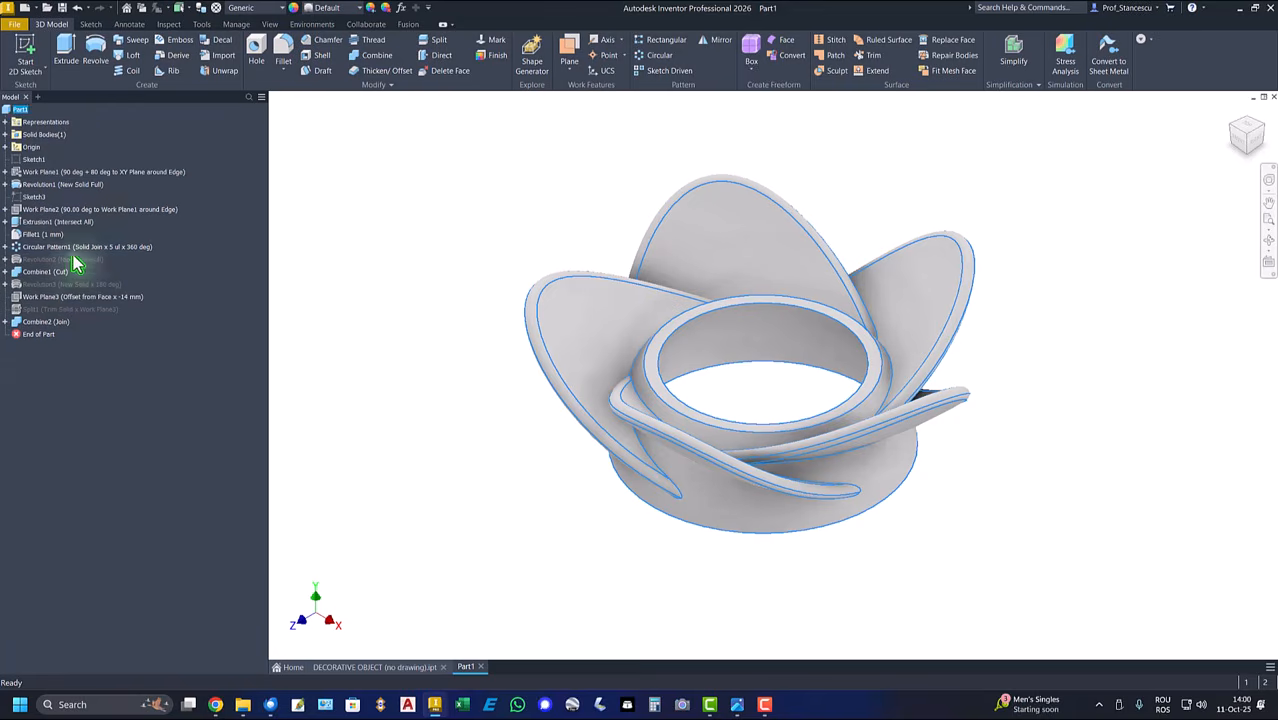
pyautogui.click(393, 225)
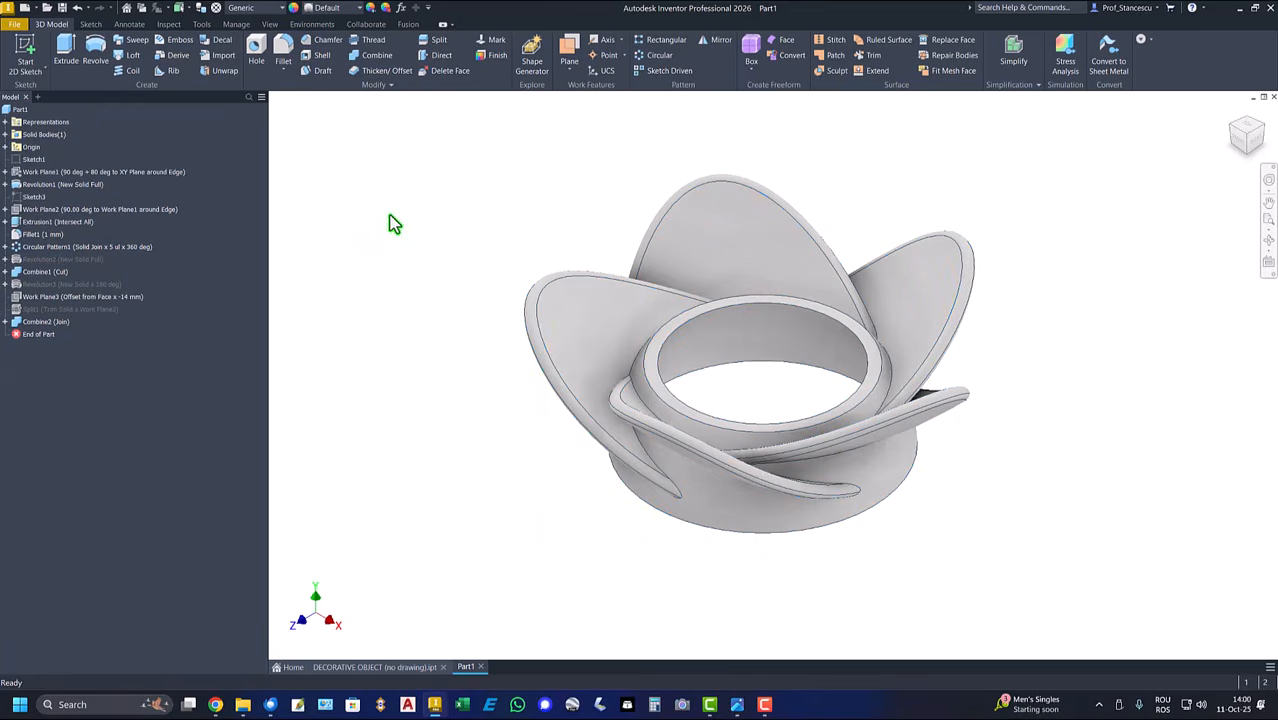
# Set the part's material to Aluminum 6061-AHC
pyautogui.click(243, 9)
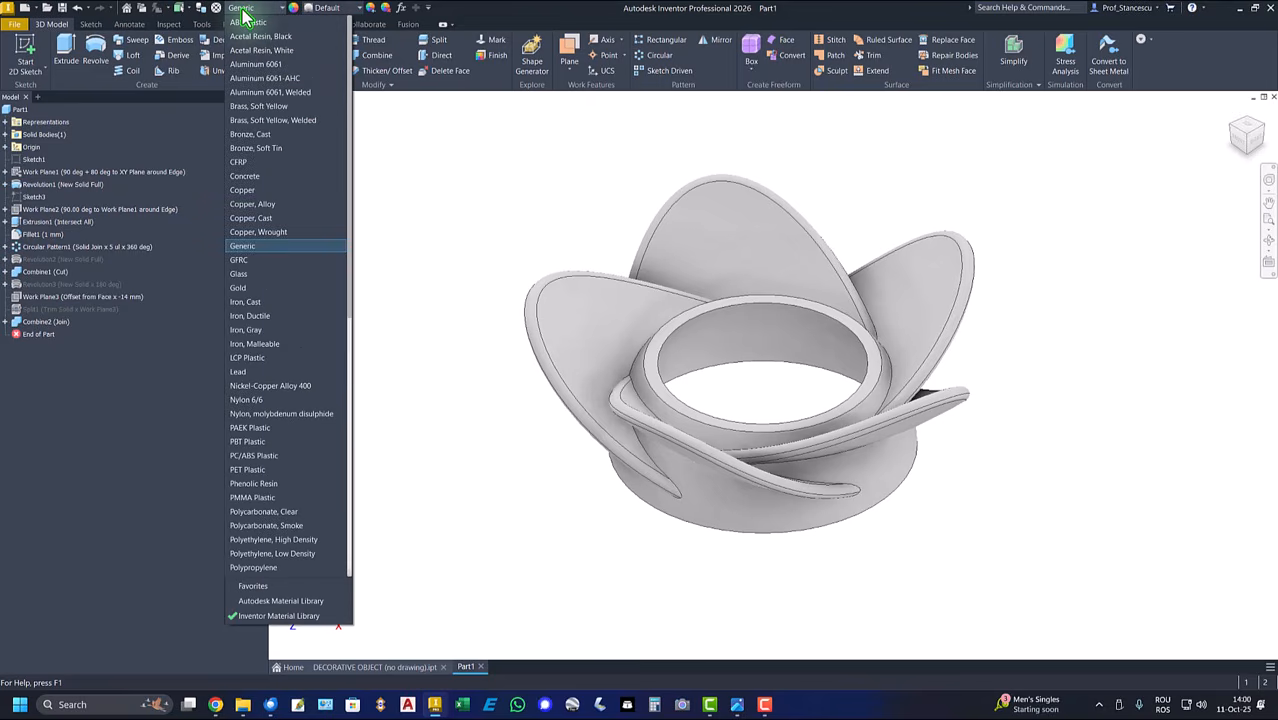
pyautogui.click(250, 22)
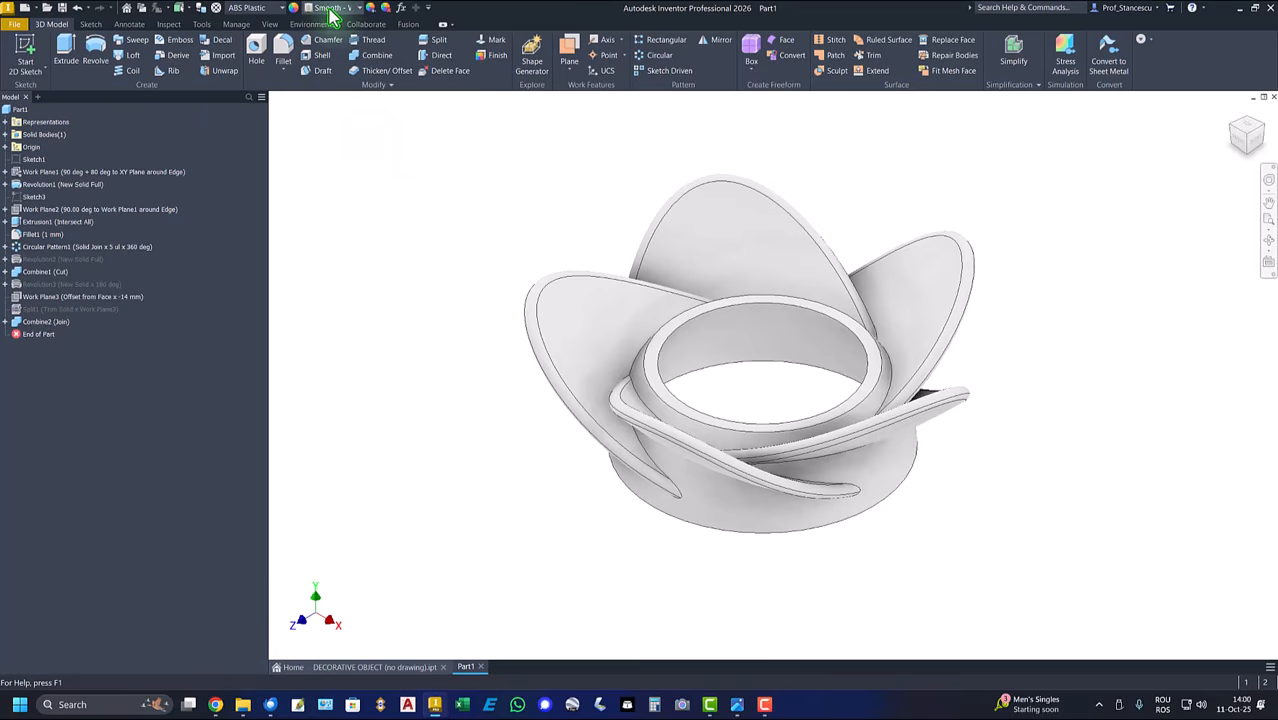
pyautogui.click(240, 14)
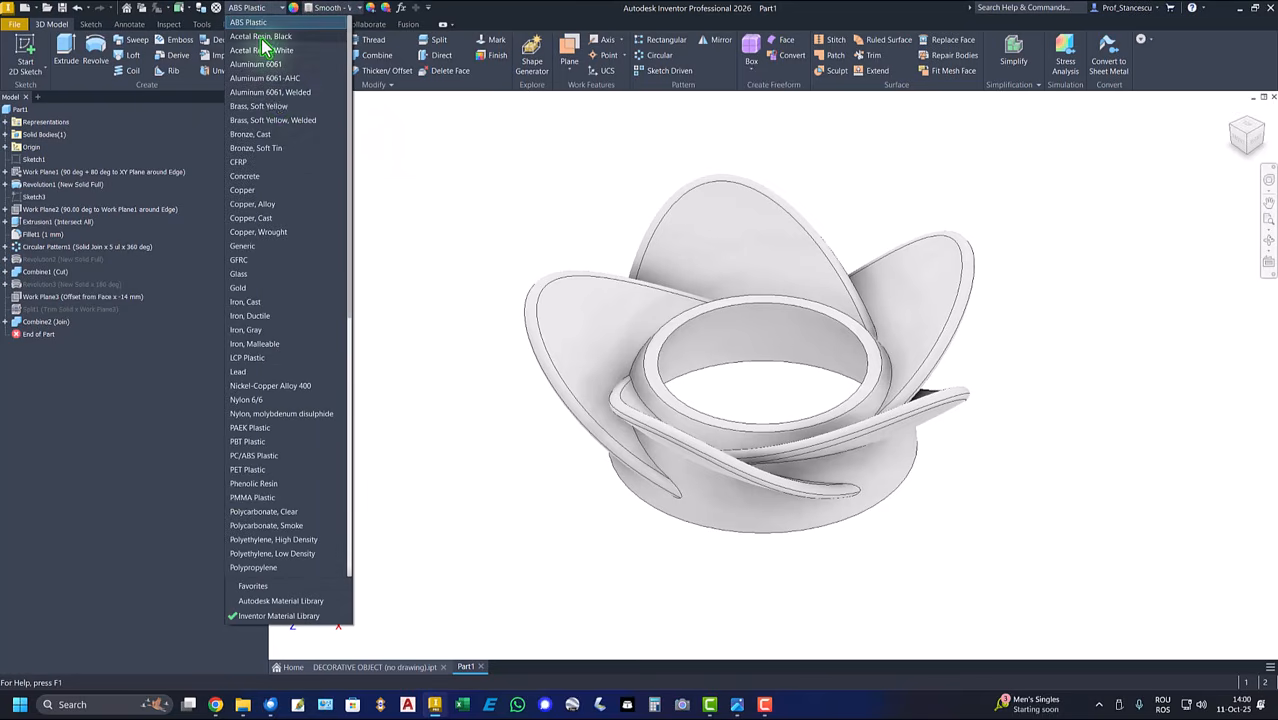
pyautogui.click(278, 82)
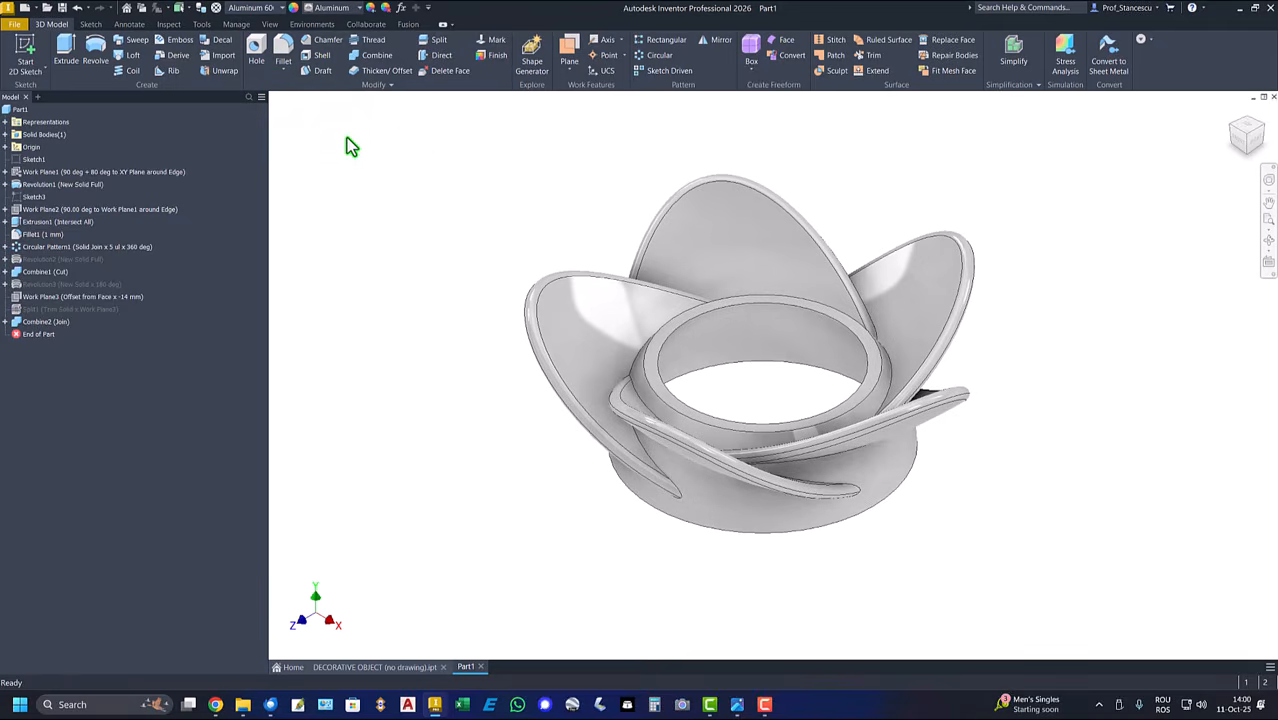
# Display the model in the Shaded visual style and set its lighting style to Default Lights
pyautogui.click(269, 28)
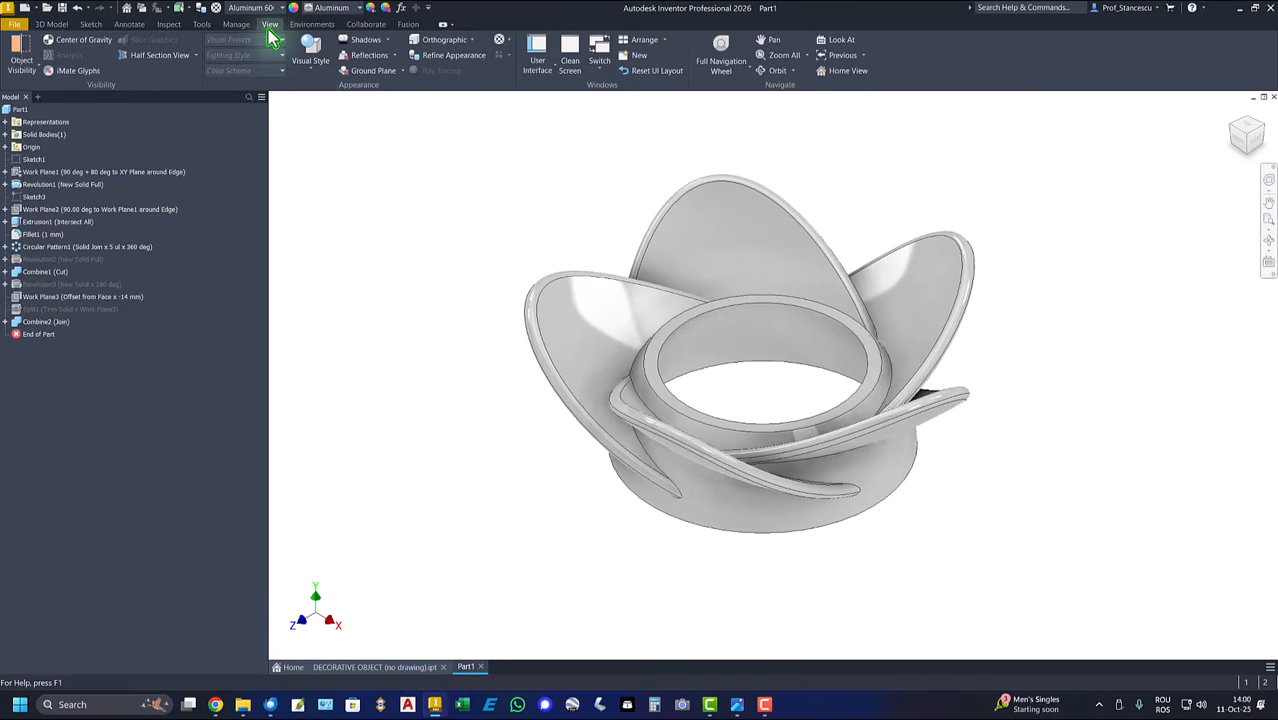
pyautogui.click(317, 76)
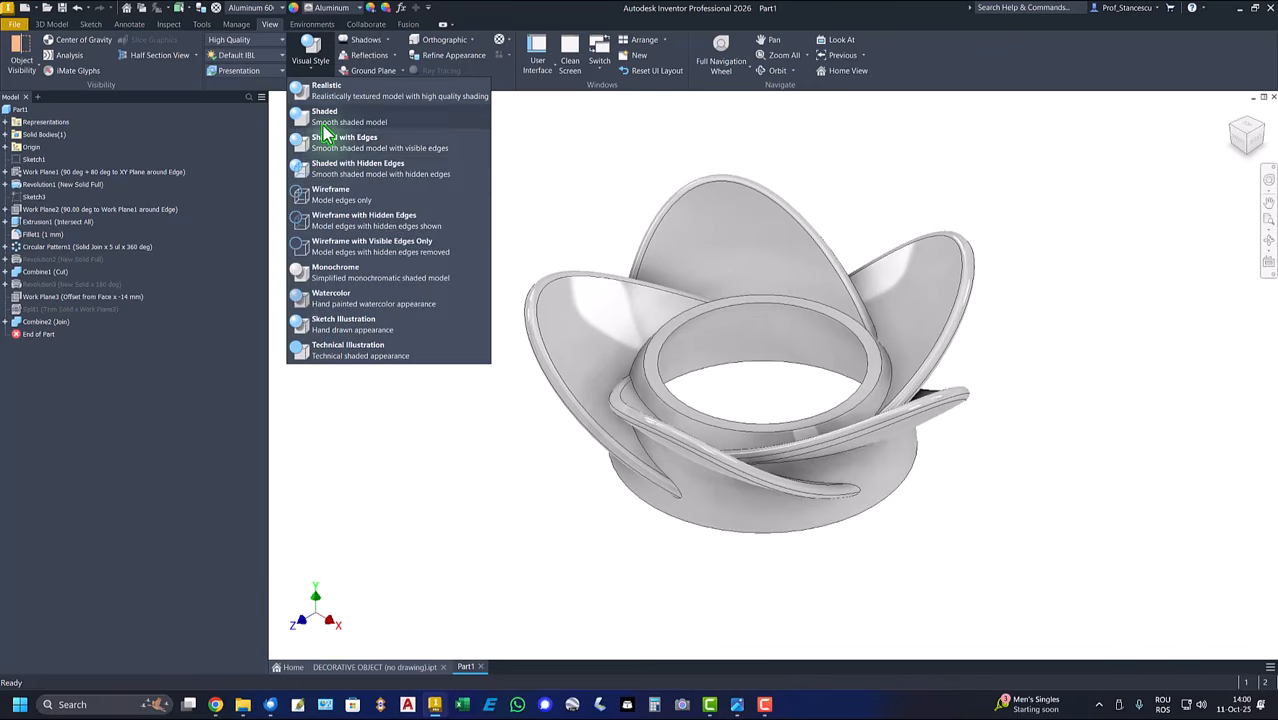
pyautogui.click(321, 118)
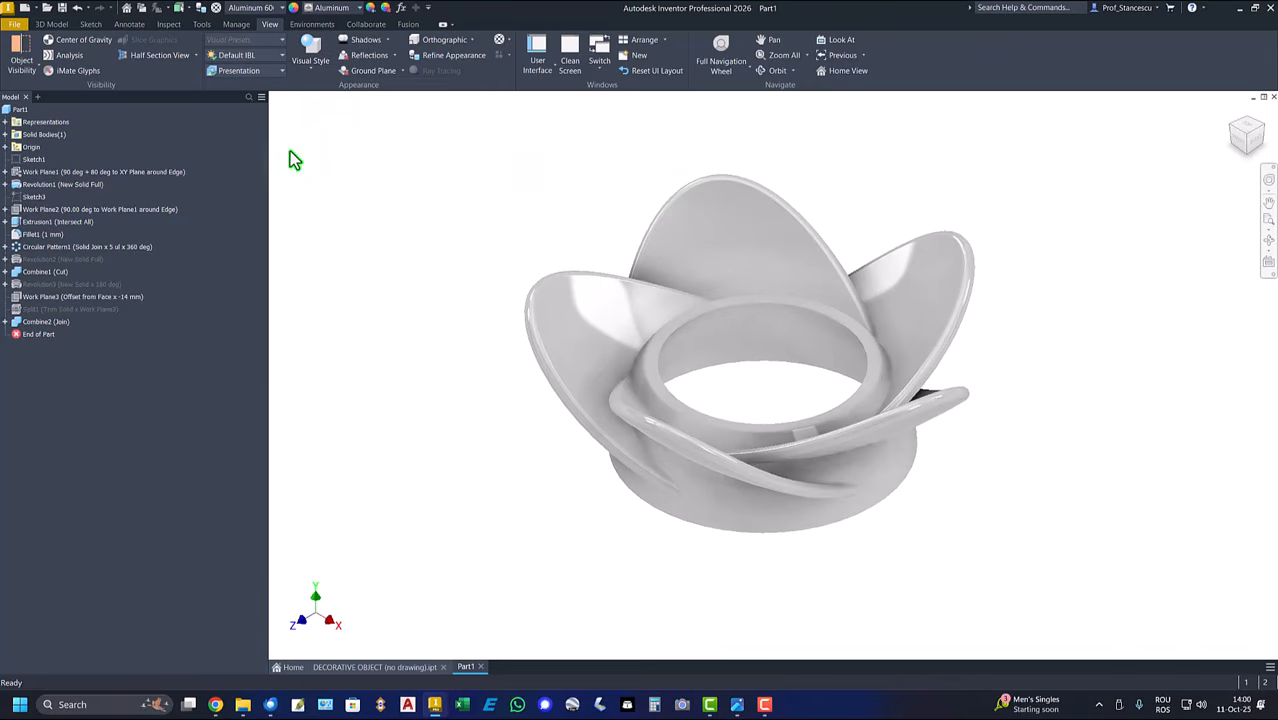
pyautogui.click(256, 62)
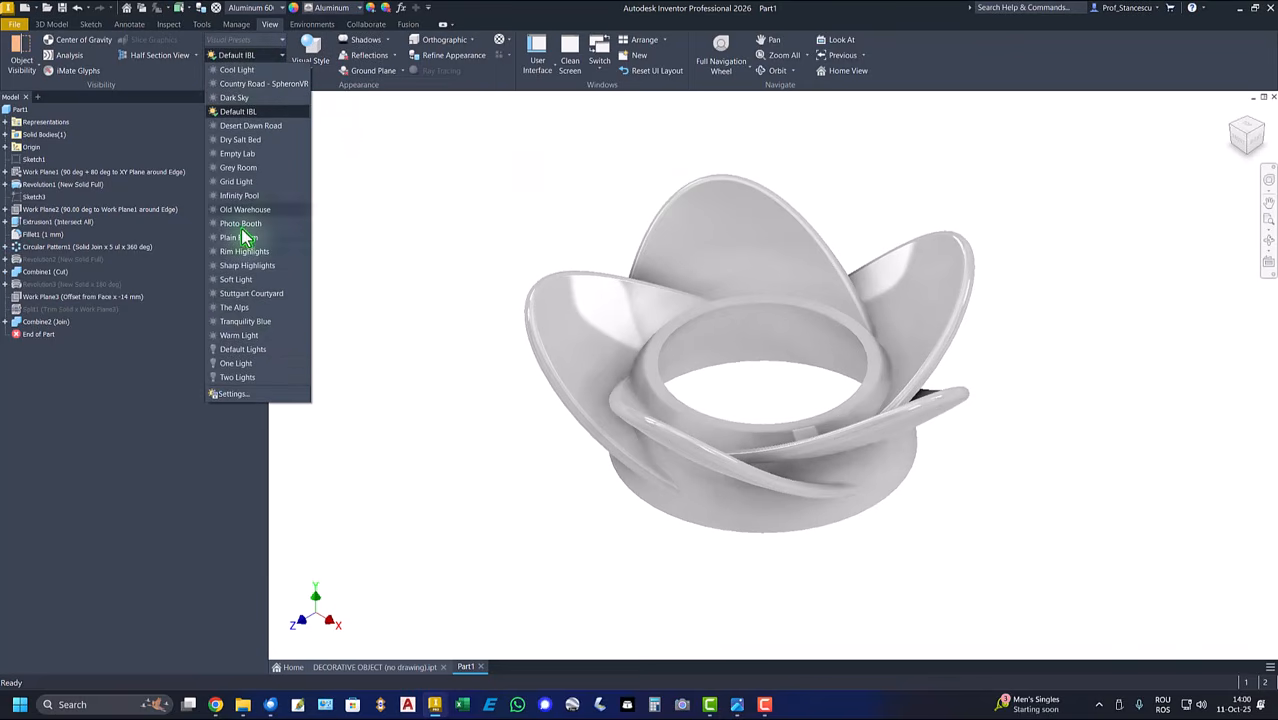
pyautogui.click(254, 350)
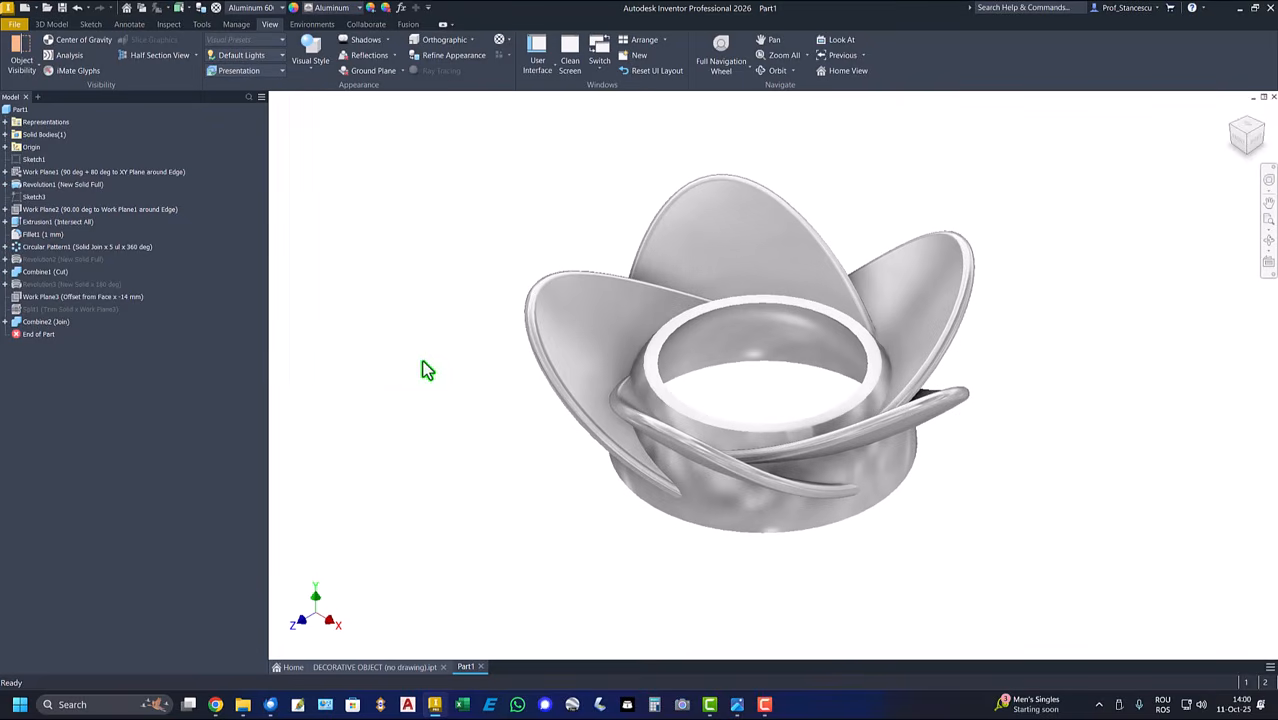
# Compare Part1 with the reference part DECORATIVE OBJECT (no drawing).ipt by alternating between the two documents, ending on the reference
pyautogui.click(365, 667)
pyautogui.click(465, 667)
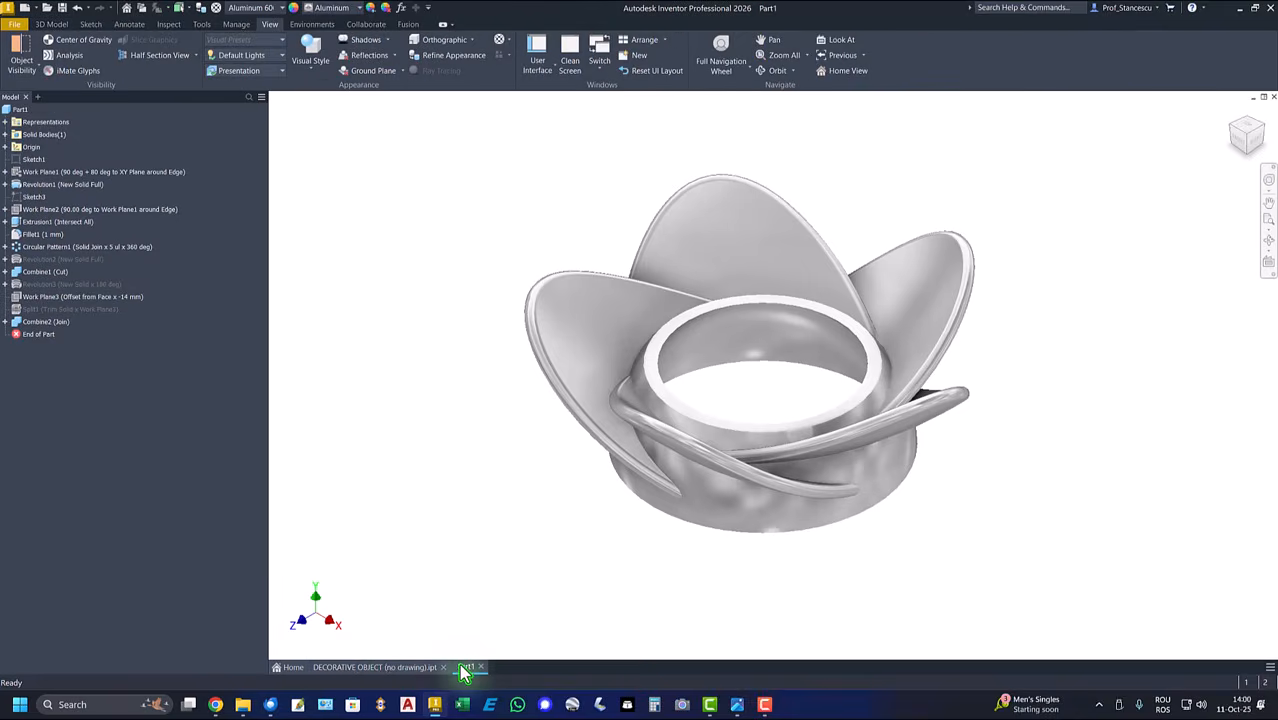
pyautogui.click(370, 667)
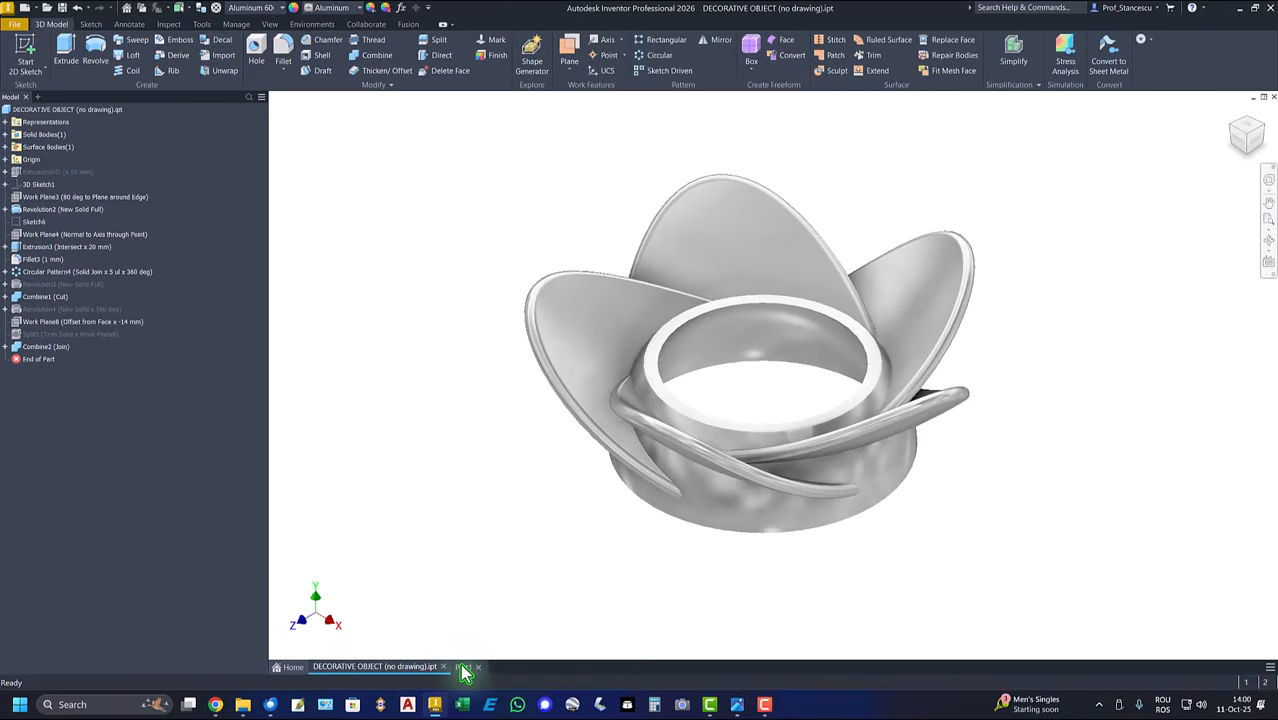
pyautogui.click(463, 668)
pyautogui.click(400, 667)
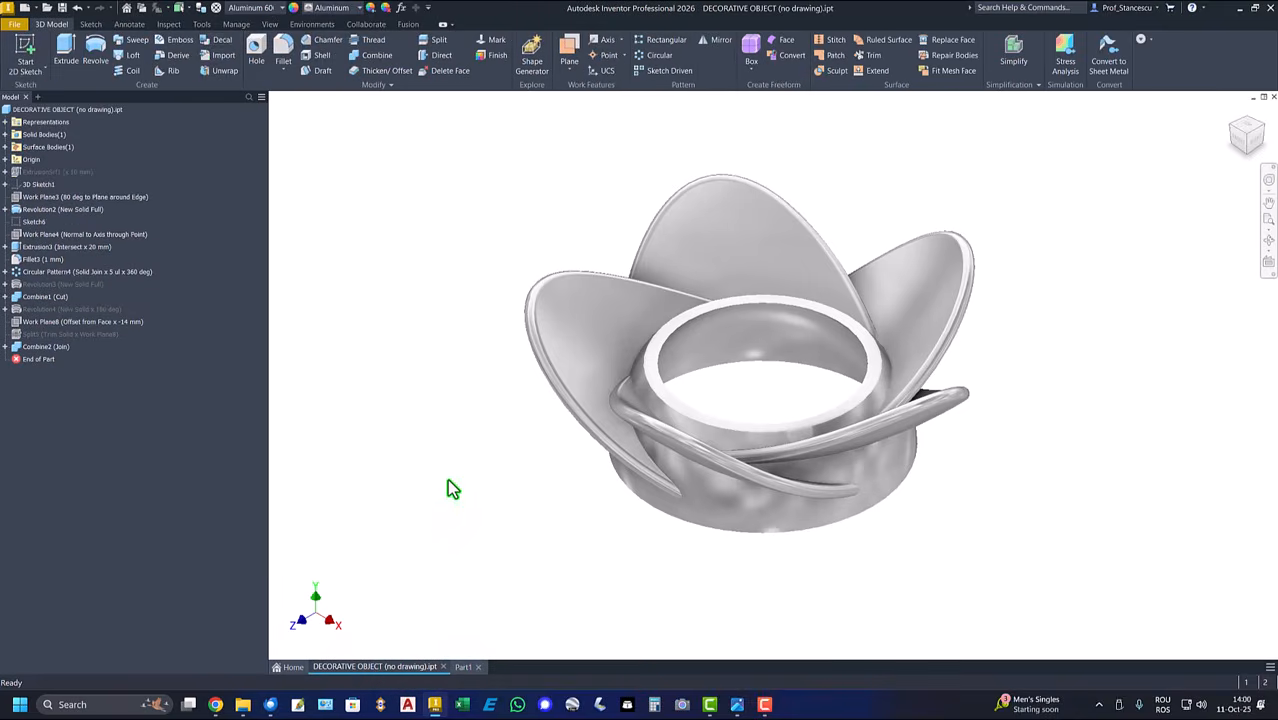
# Check the volume of DECORATIVE OBJECT (no drawing).ipt in the physical section of its iProperties, updating the values if needed
pyautogui.rightClick(63, 112)
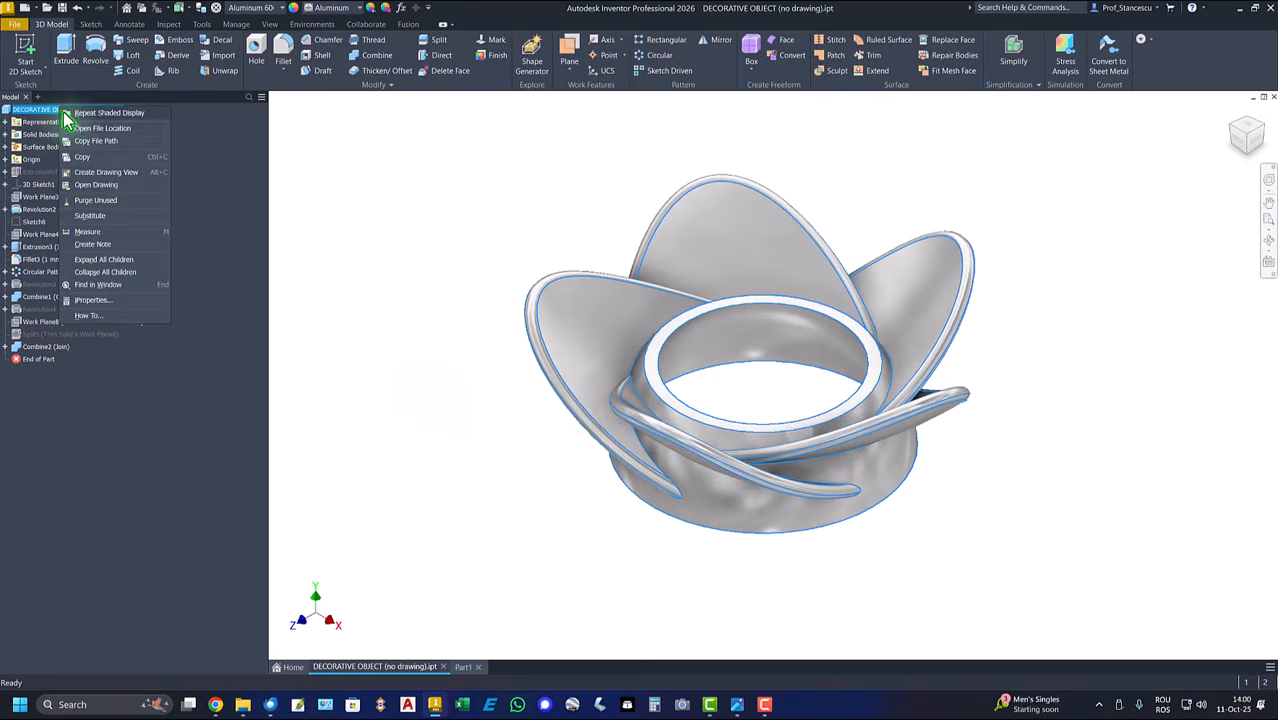
pyautogui.click(96, 300)
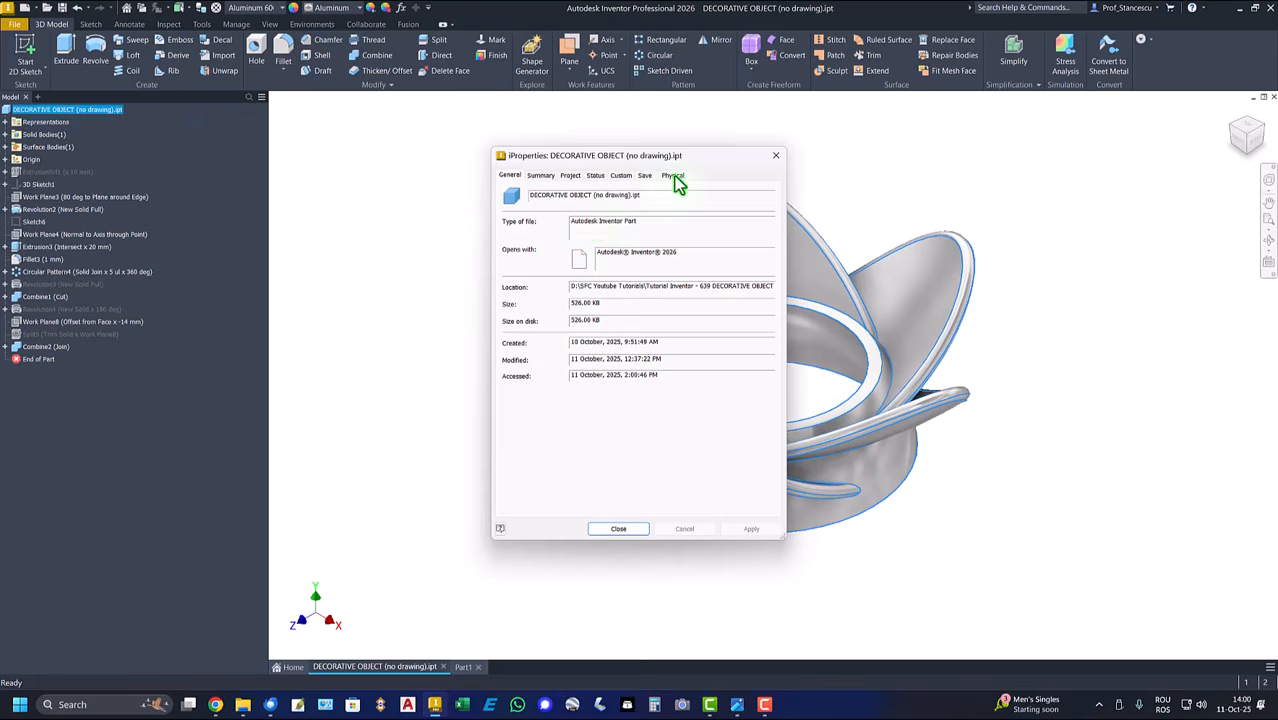
pyautogui.click(674, 177)
pyautogui.click(743, 205)
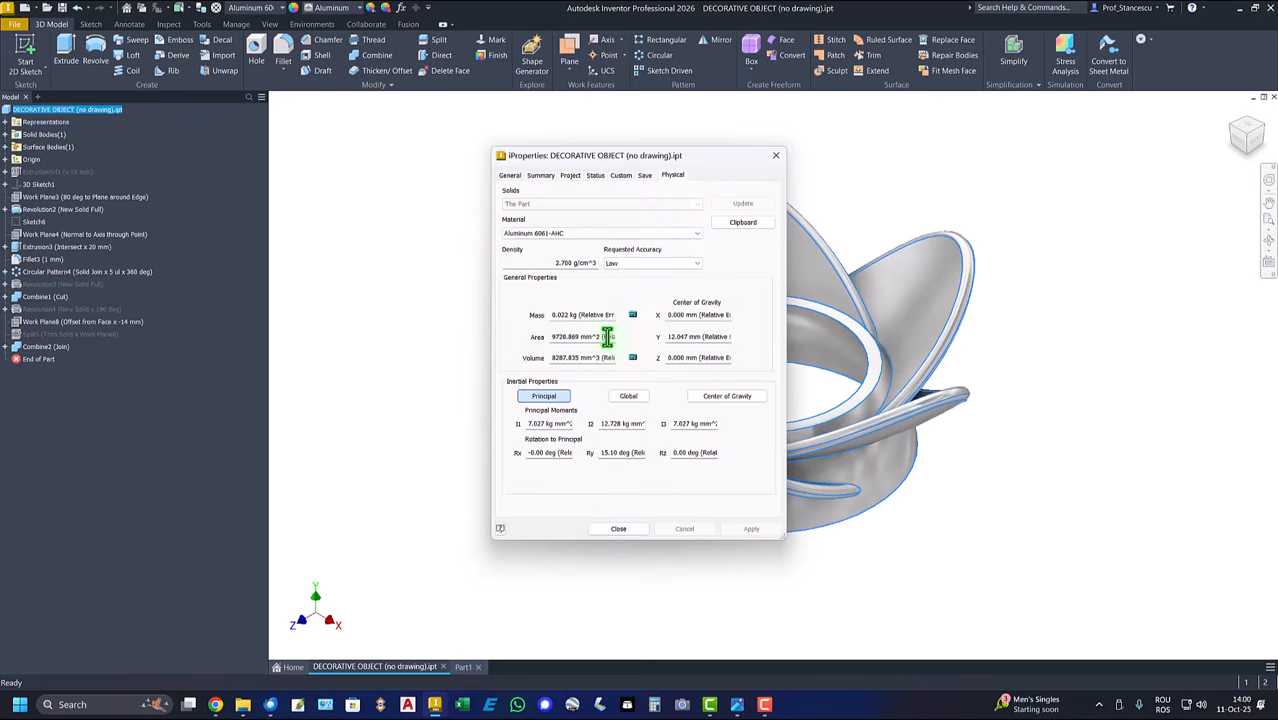
pyautogui.moveTo(597, 360); pyautogui.dragTo(550, 359)
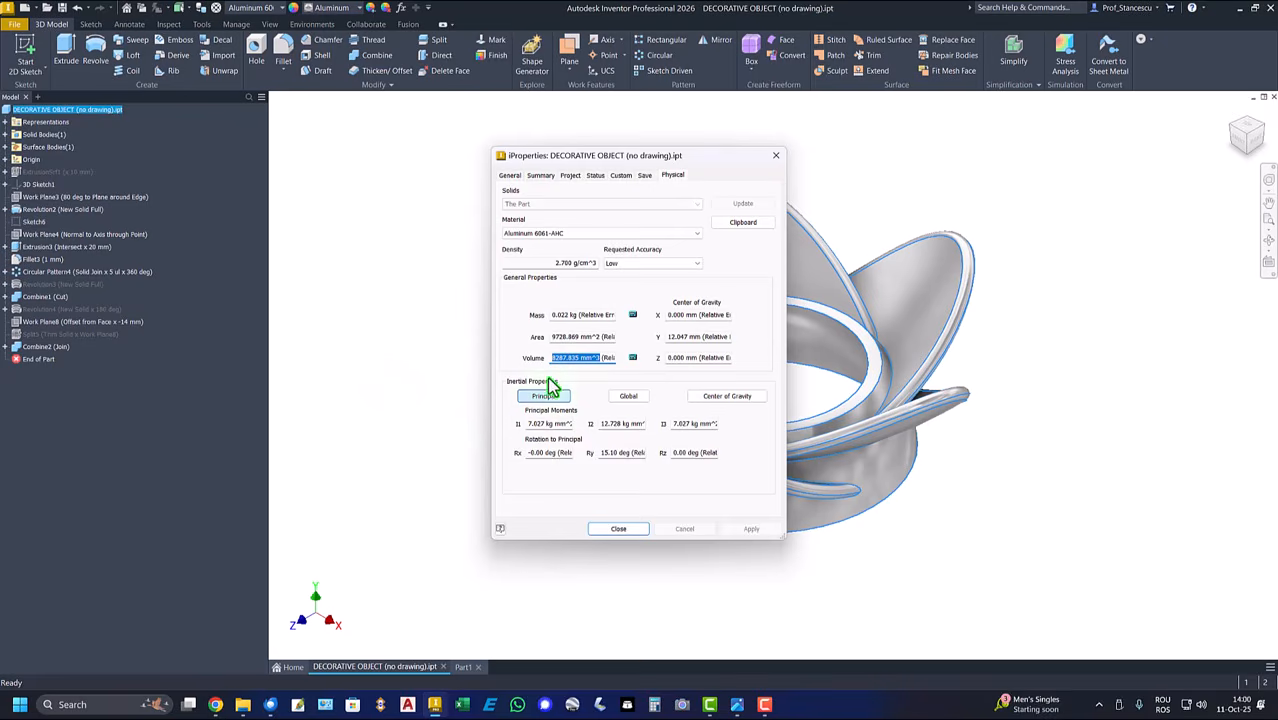
pyautogui.click(622, 530)
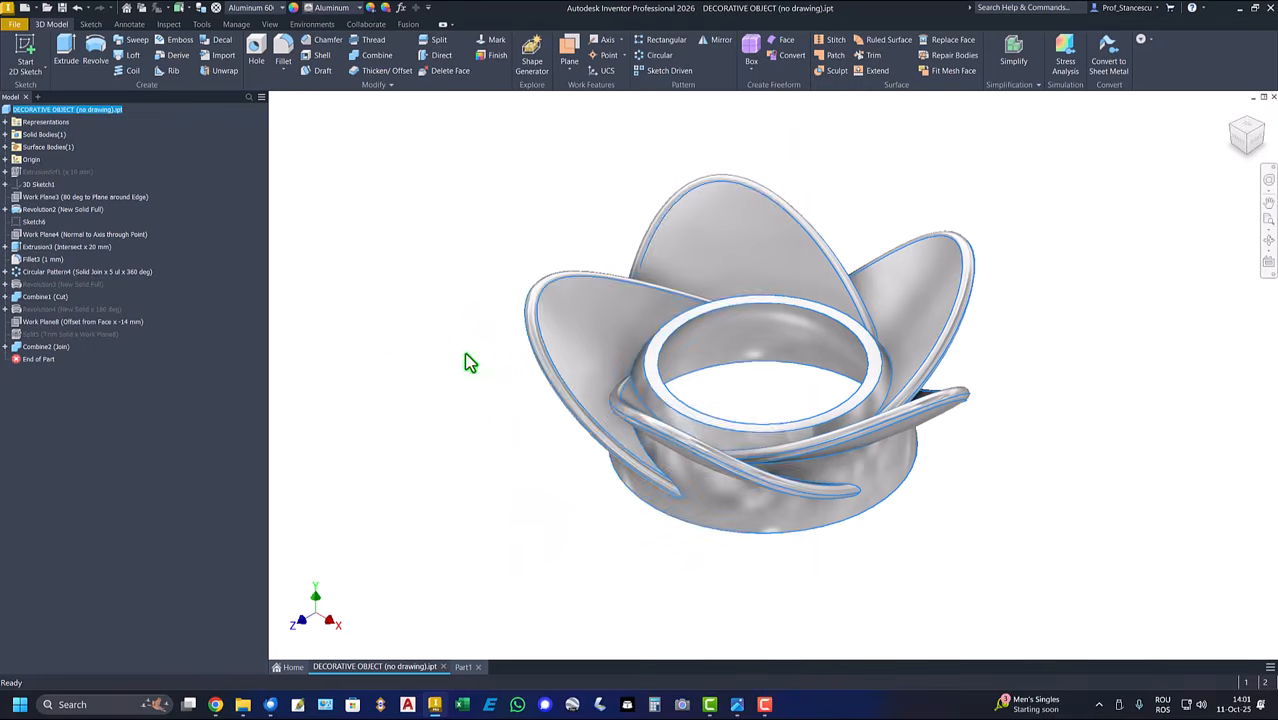